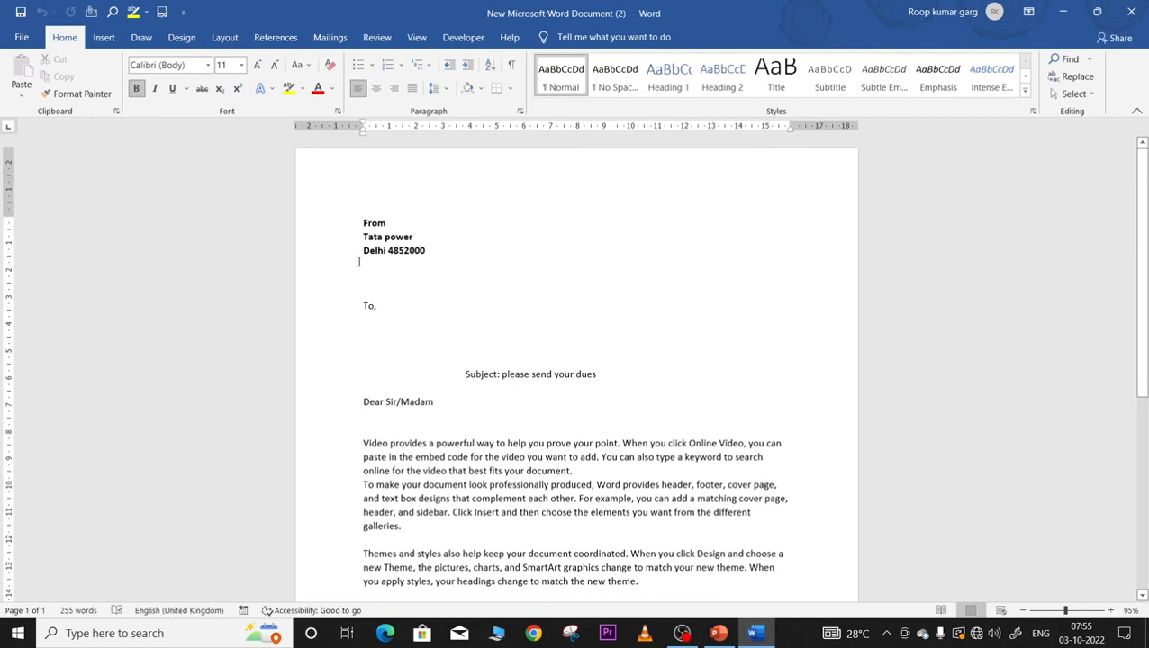
- Create a new blank document and fill it with sample paragraphs using the =Rand() function
key(ctrl+n)
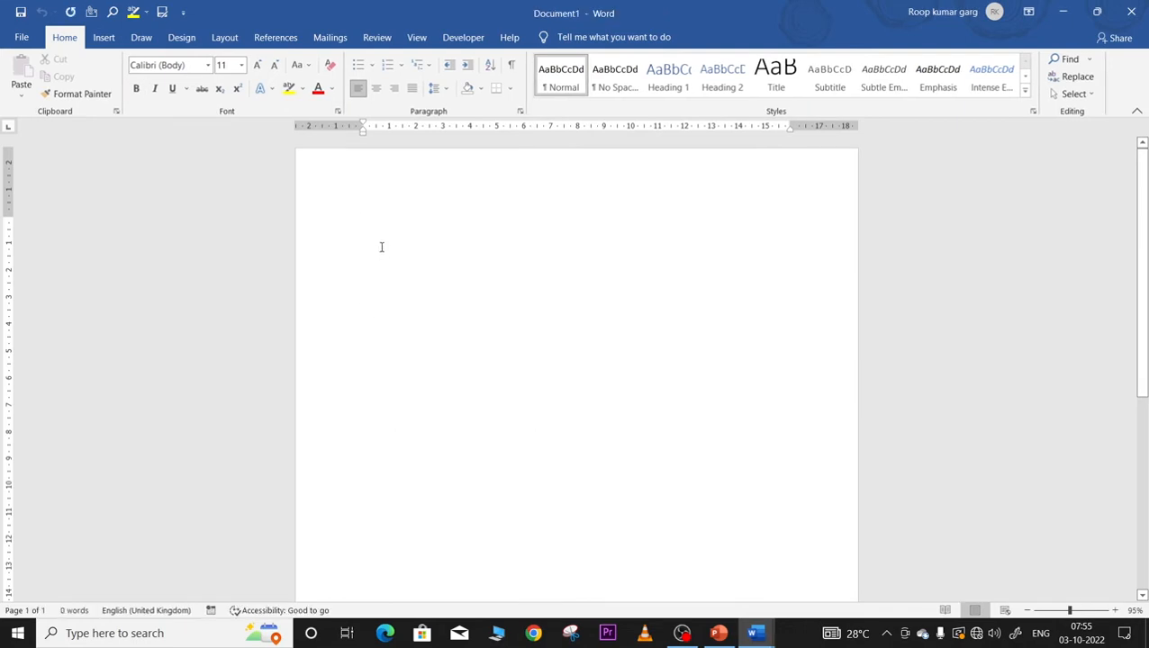
text(=)
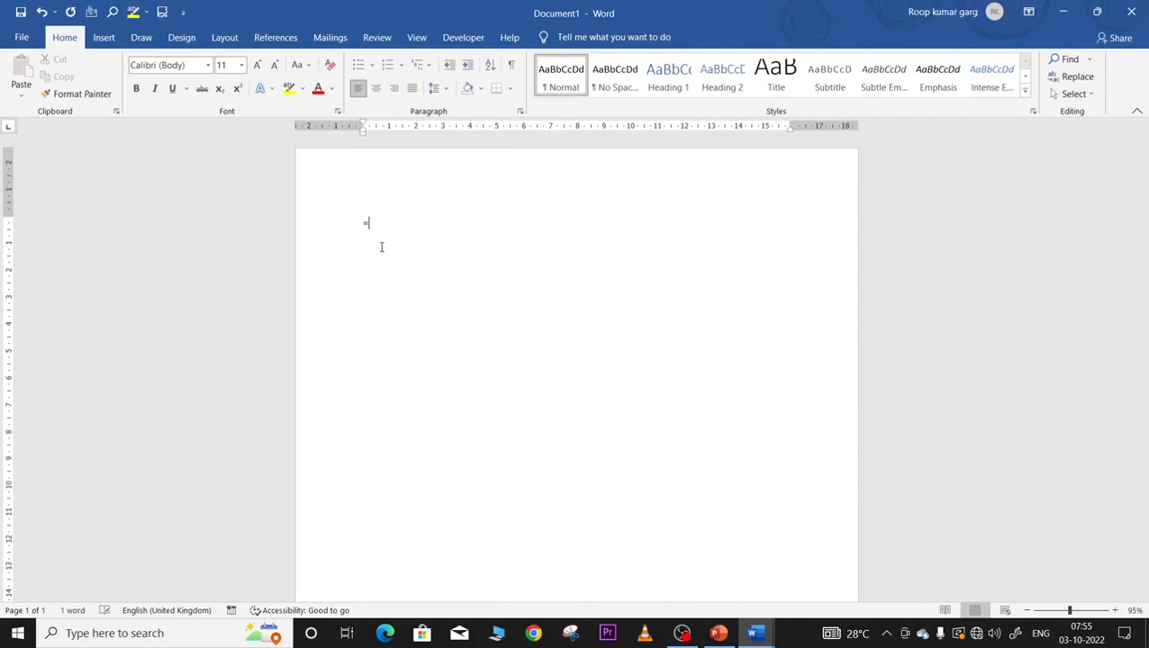
text(Rand())
key(Return)
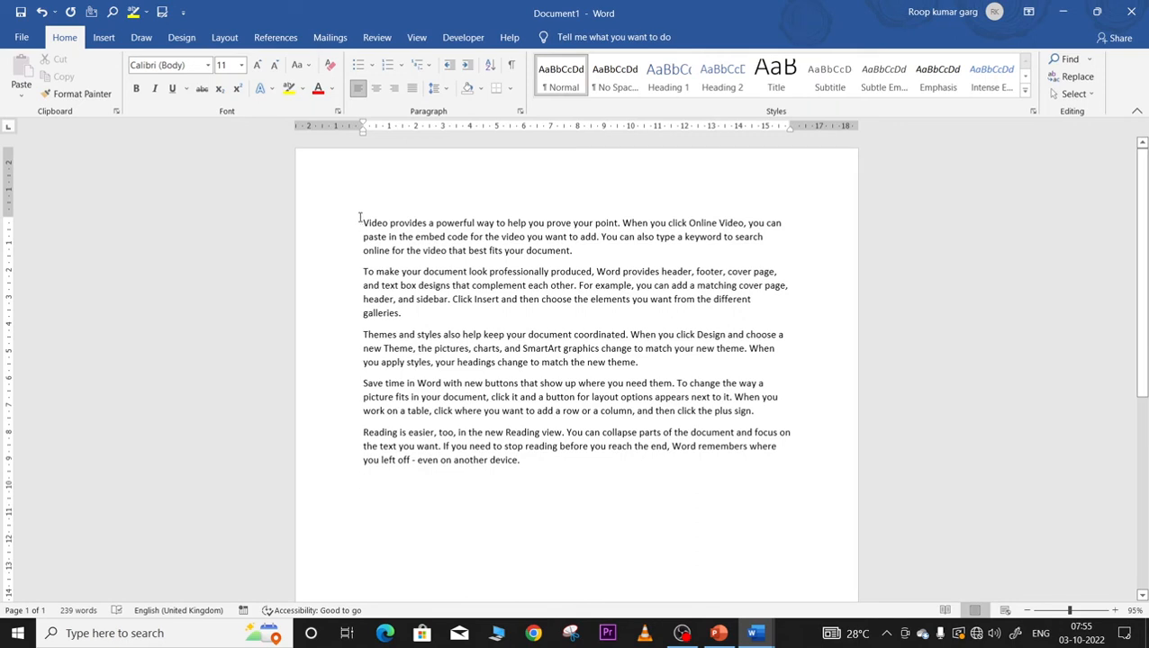
- Insert a page break before the sample text to leave a blank first page, and show the referencing commands
key(ctrl+Return)
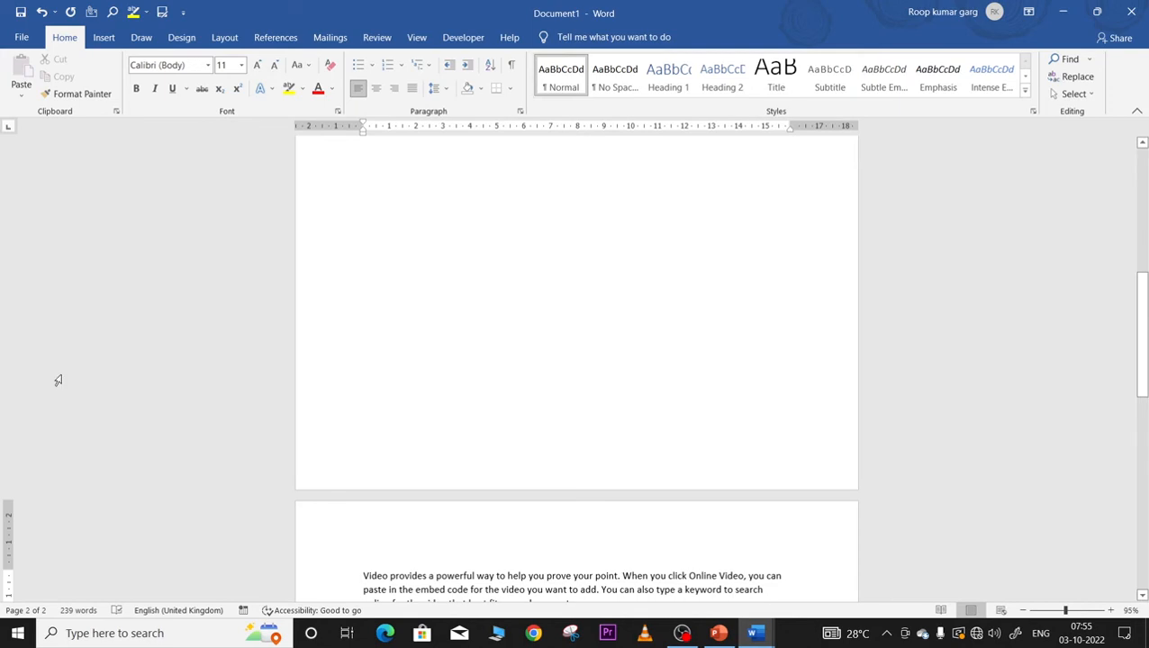
scroll(477, 540, down, 8)
scroll(448, 502, down, 1)
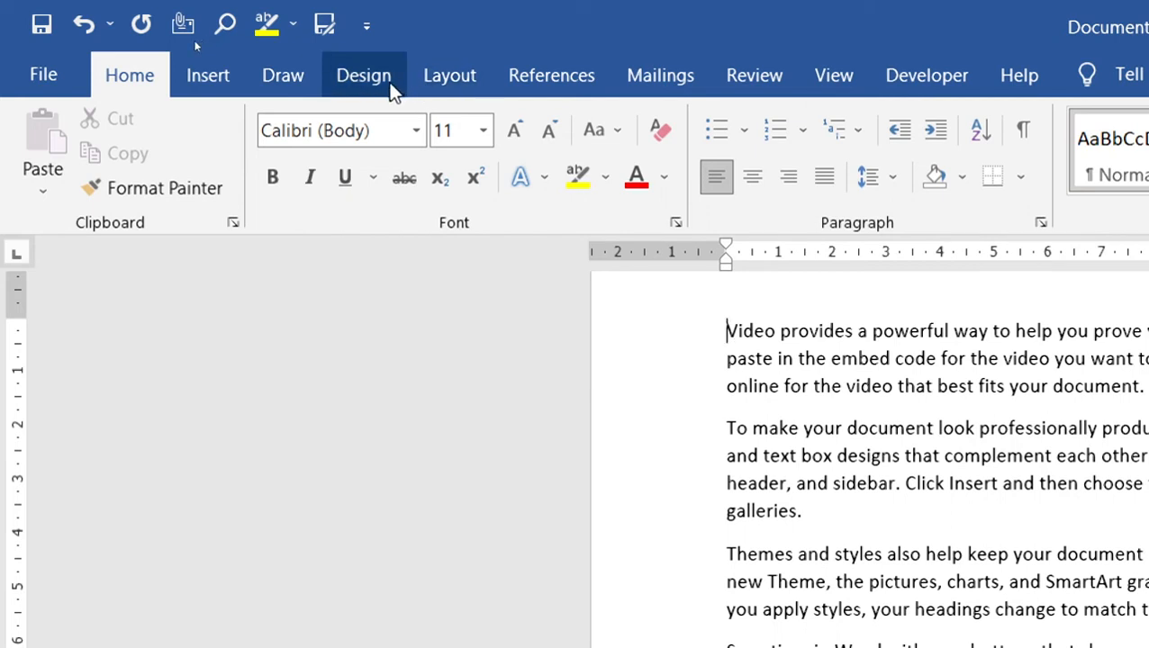
click(539, 81)
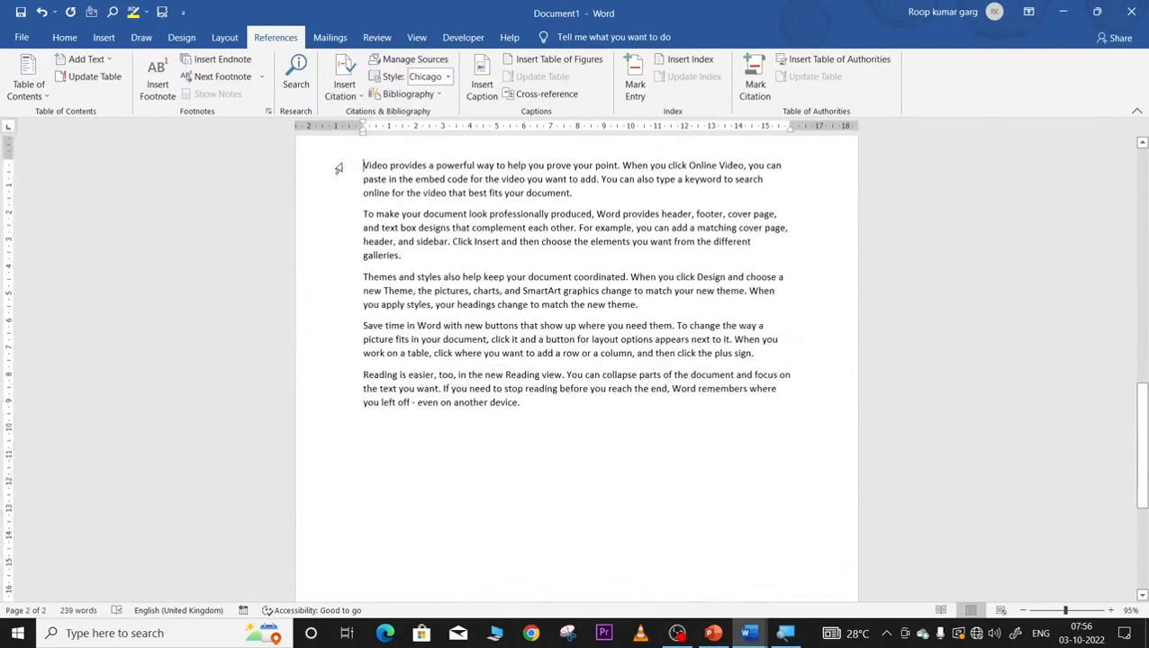
- Copy the five sample paragraphs and paste them repeatedly below the original until the document is six pages long
key(ctrl+Return)
scroll(347, 163, up, 10)
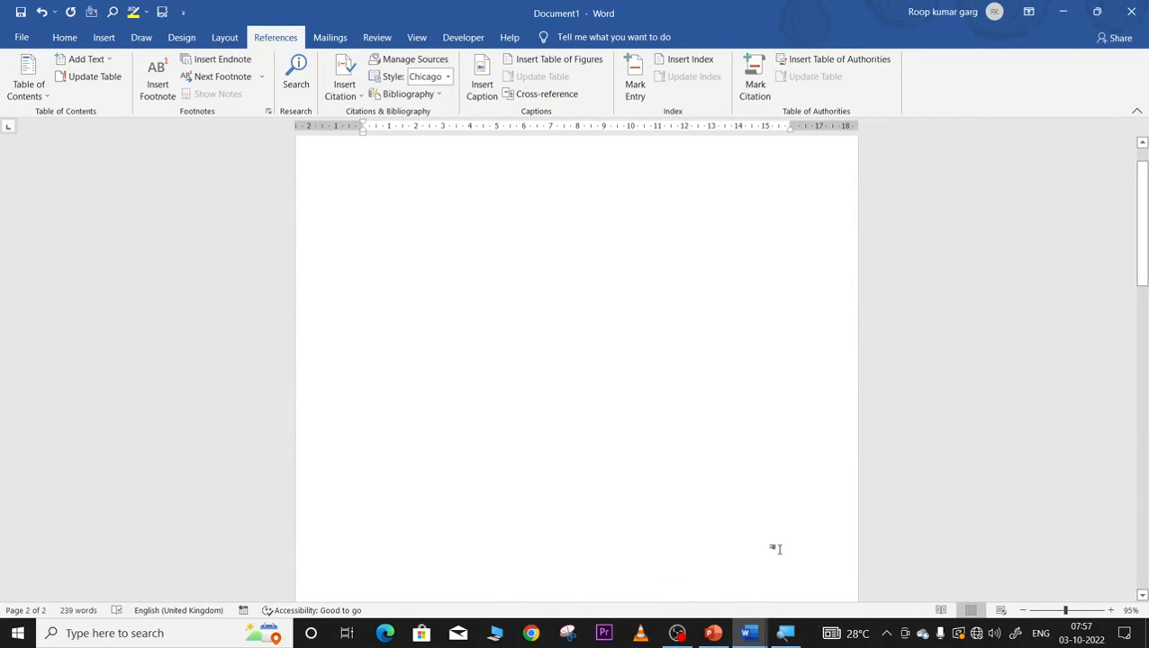
ctrl+scroll(571, 393, down, 9)
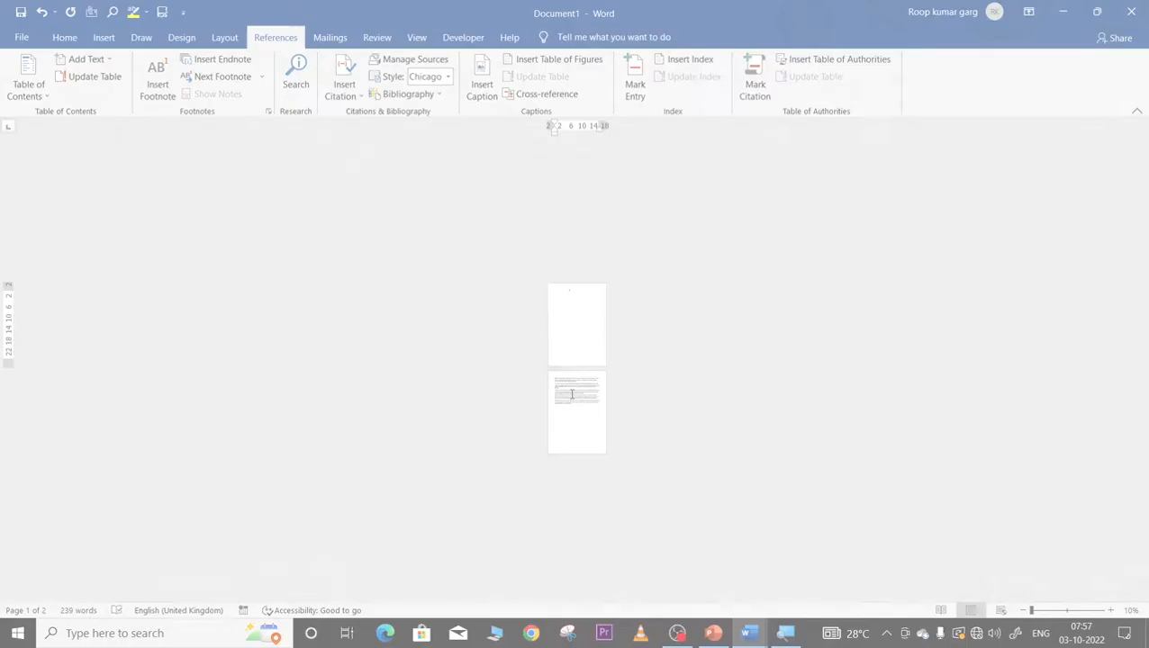
ctrl+scroll(571, 393, up, 1)
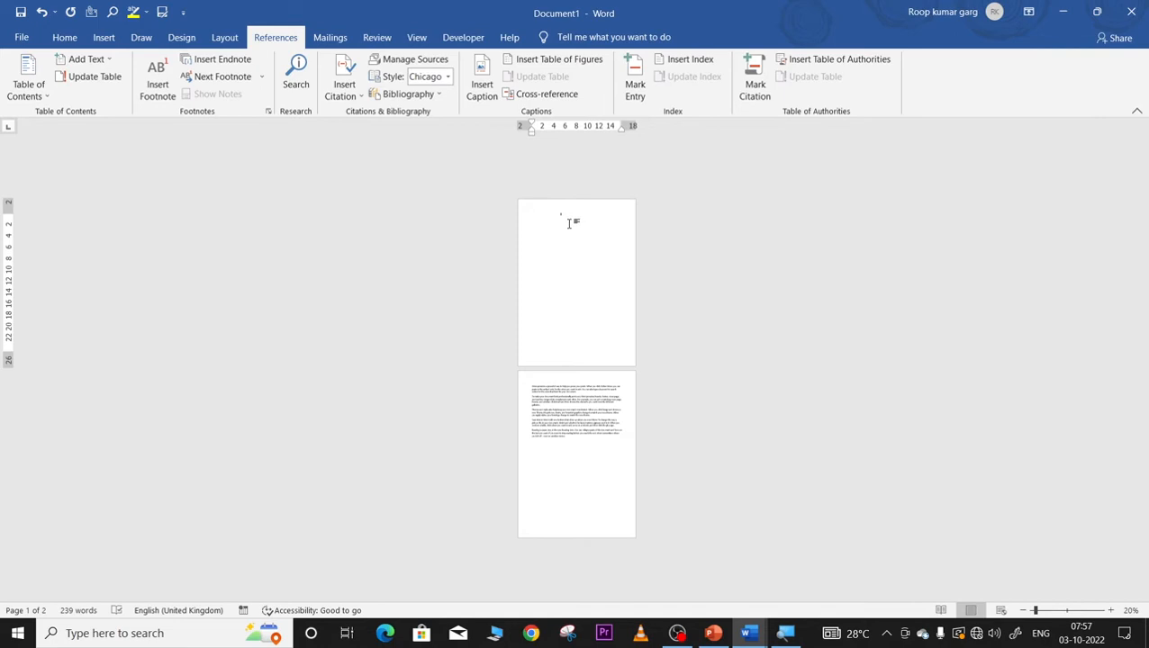
drag(530, 382, 598, 439)
click(547, 459)
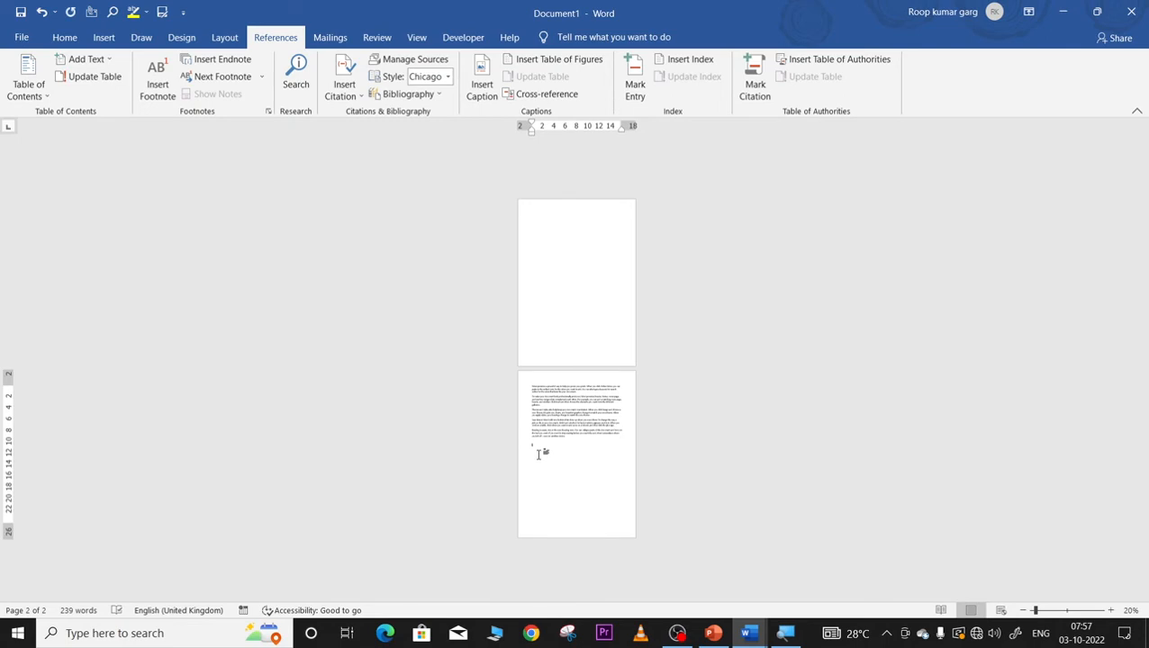
key(ctrl+v)
key(ctrl+v)
key(ctrl+v)
key(ctrl+v)
key(ctrl+v)
key(ctrl+v)
key(ctrl+v)
key(ctrl+v)
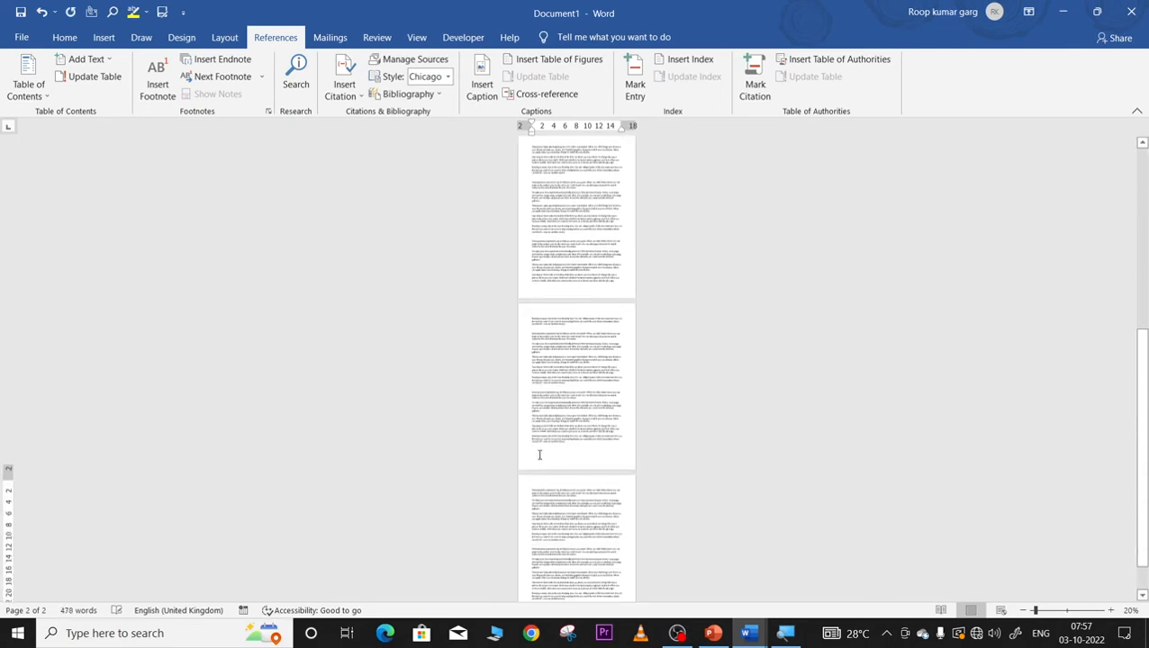
- Look through the pasted pages and the blank first page reserved at the start of the document
scroll(540, 455, up, 5)
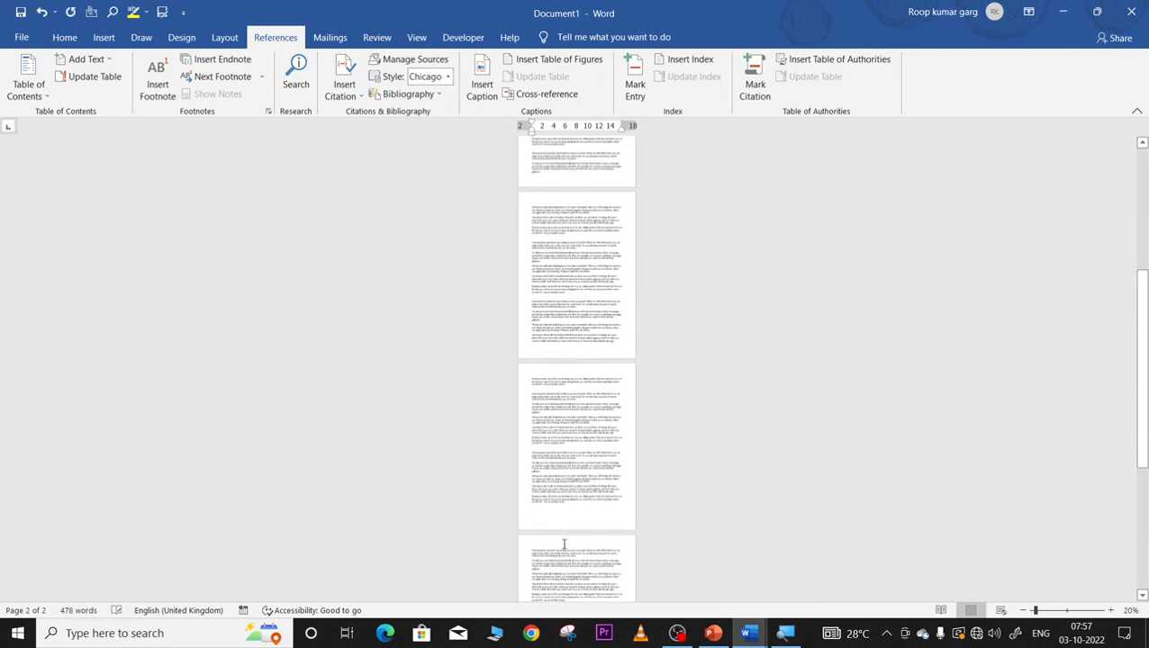
scroll(564, 544, up, 7)
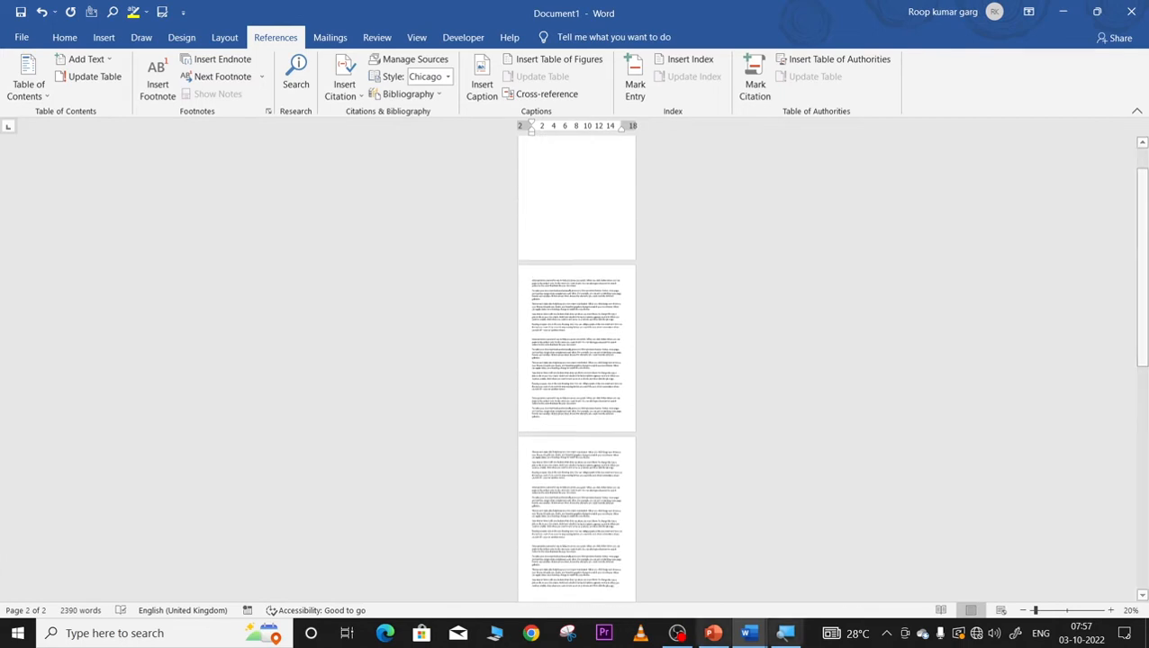
ctrl+scroll(795, 493, up, 4)
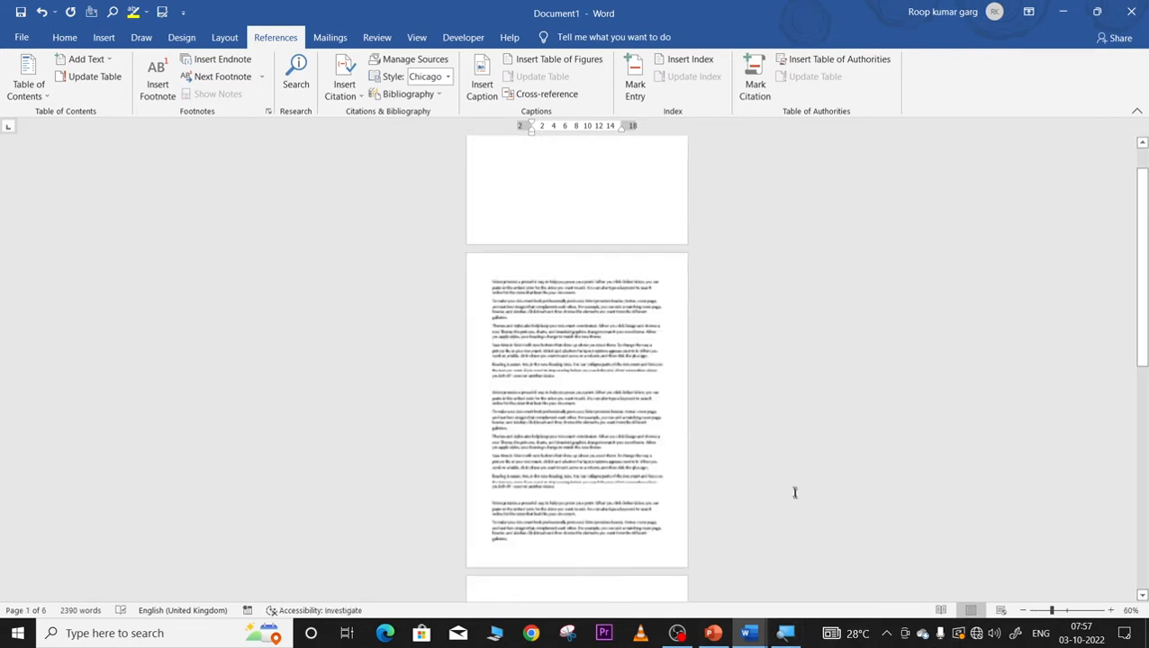
ctrl+scroll(795, 492, up, 5)
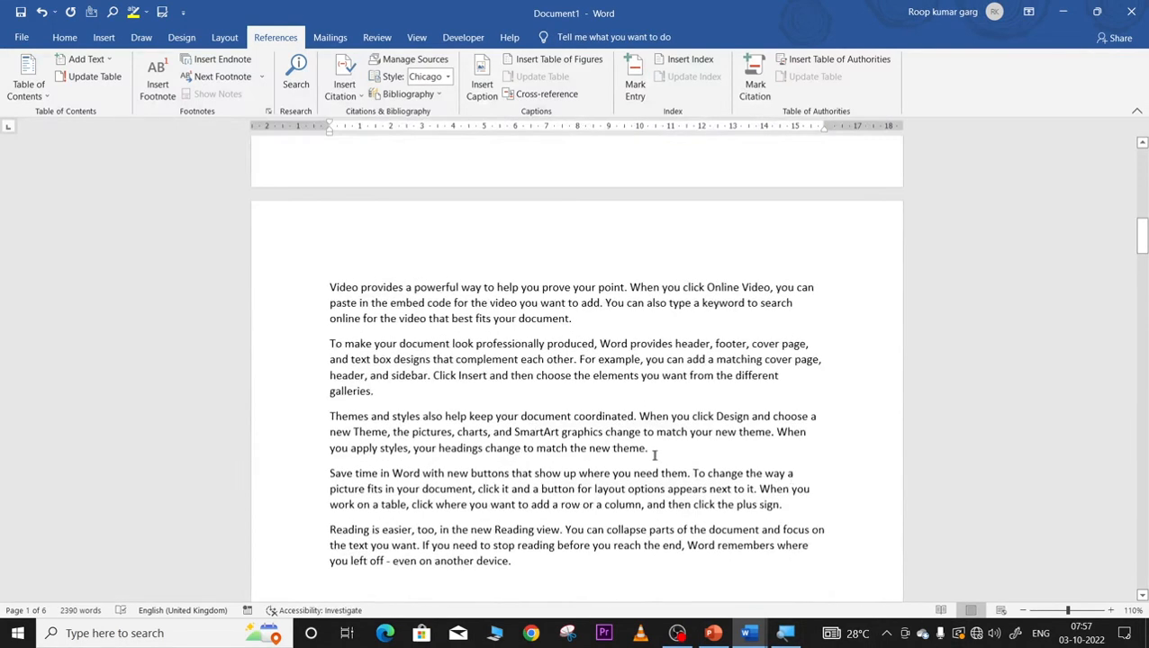
scroll(654, 456, up, 10)
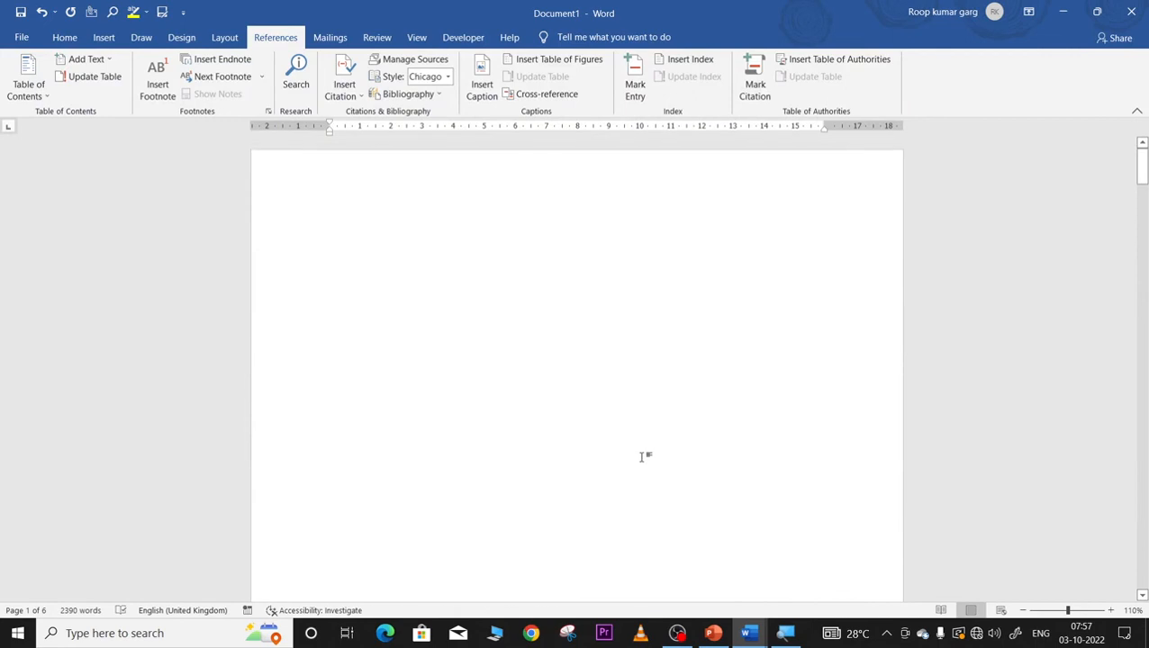
scroll(638, 460, down, 6)
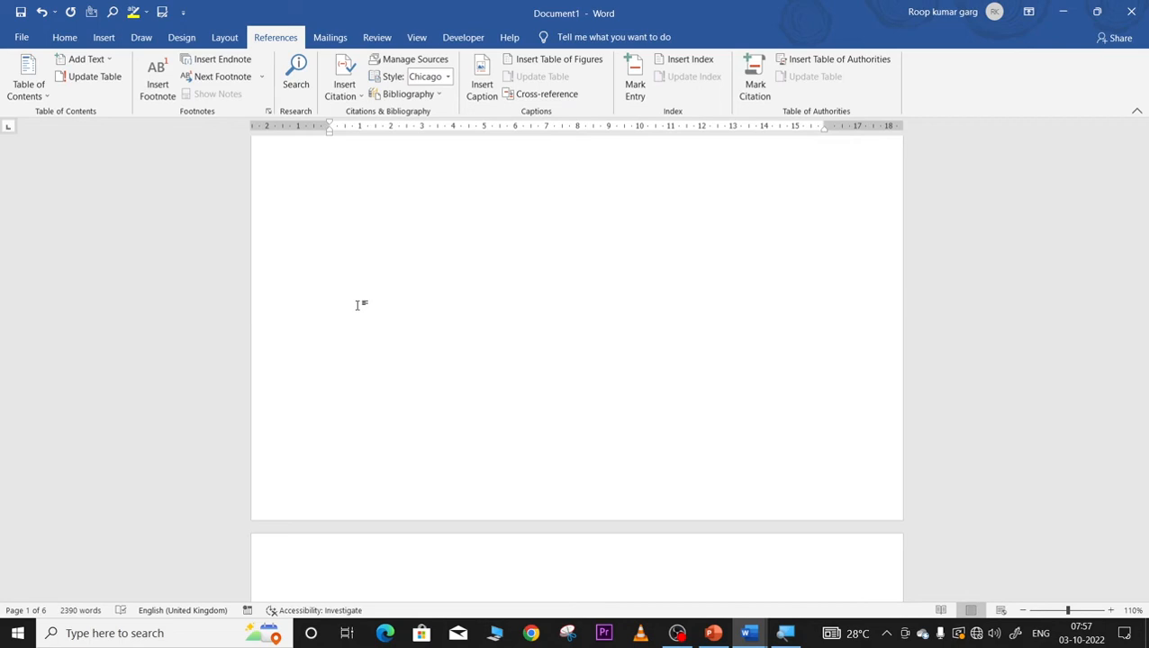
scroll(356, 305, down, 5)
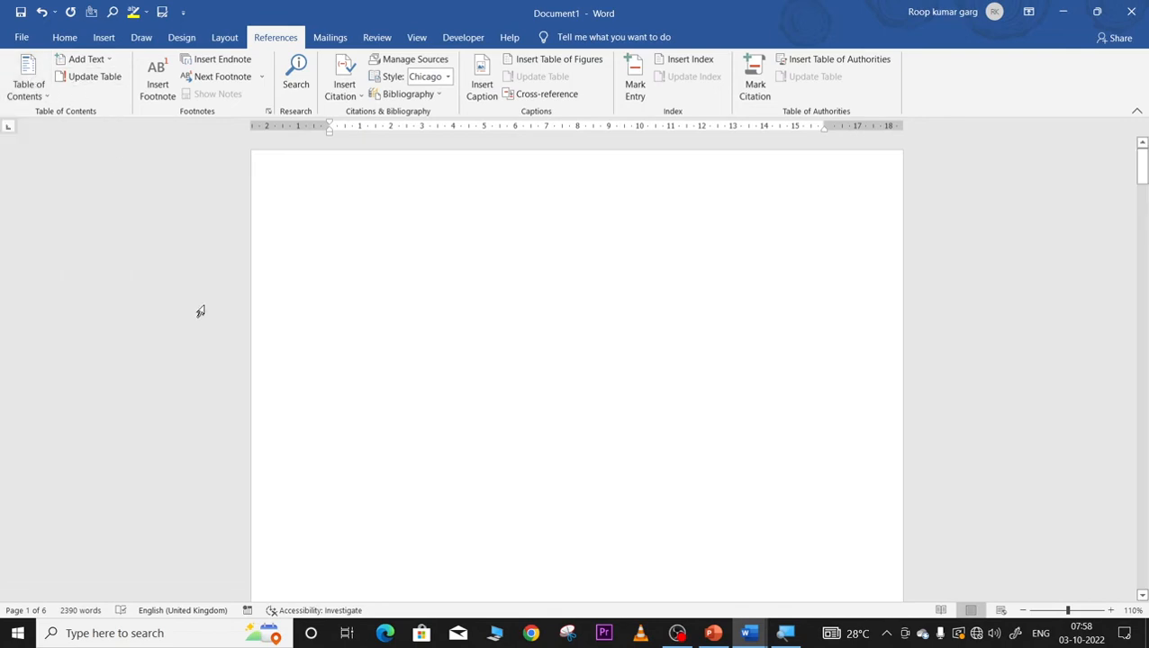
scroll(433, 397, down, 1)
scroll(433, 397, down, 5)
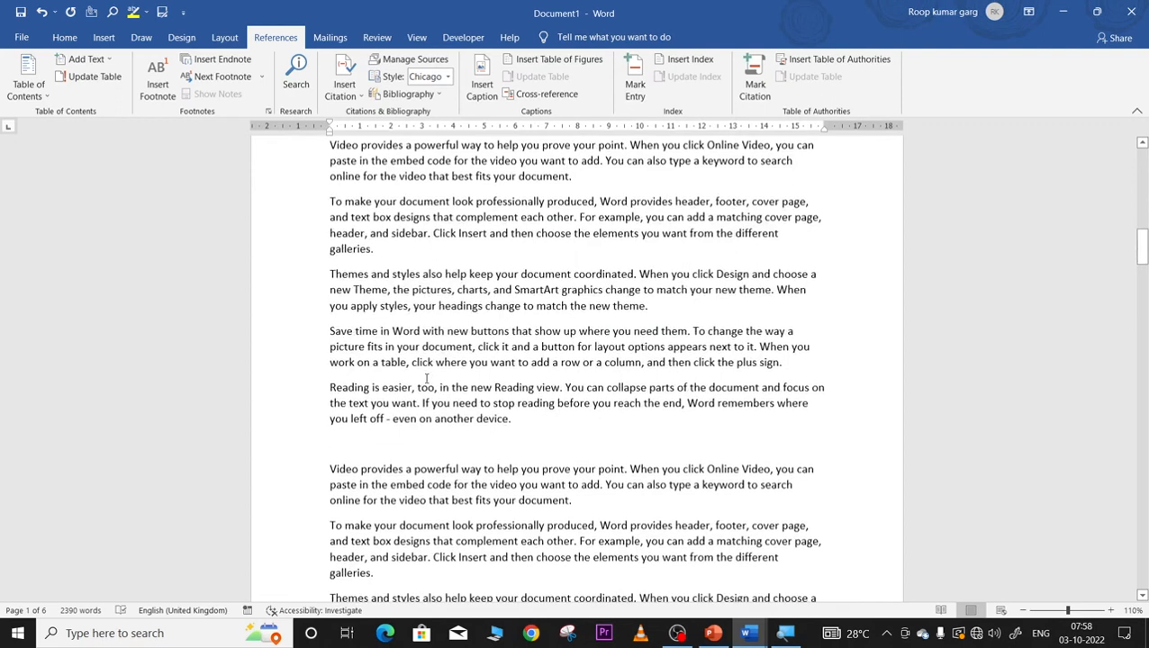
- Add the line "Lesson 1" above the first paragraph on page 2 and mark it as Level 1 for the table of contents
scroll(426, 379, up, 5)
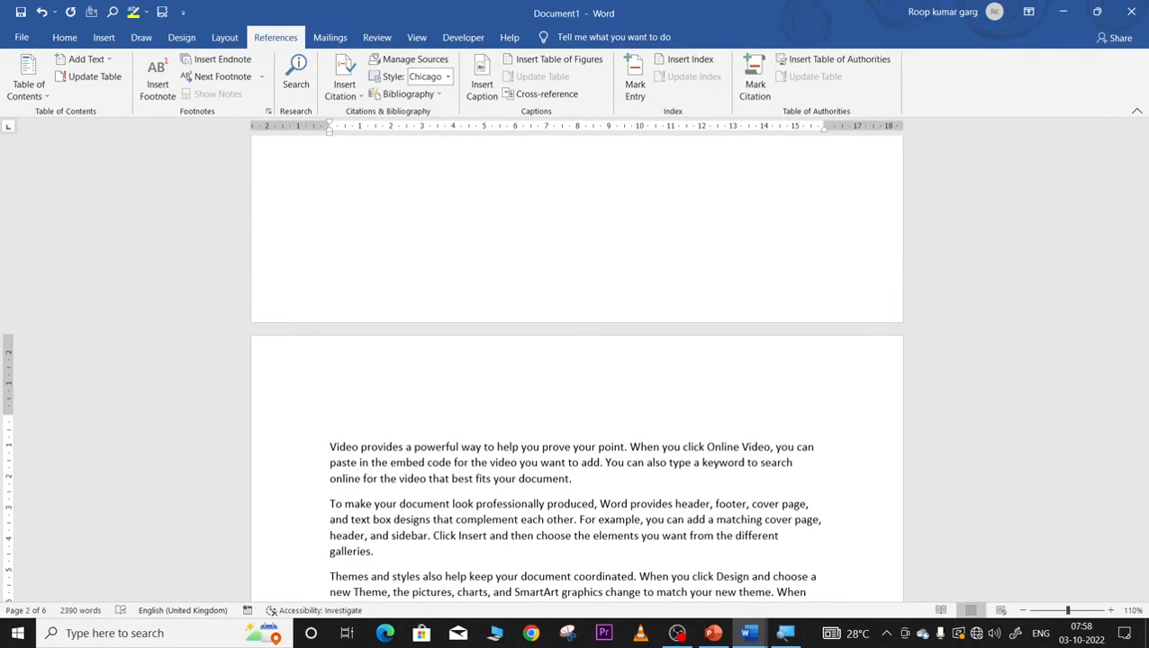
text(Lesson 1)
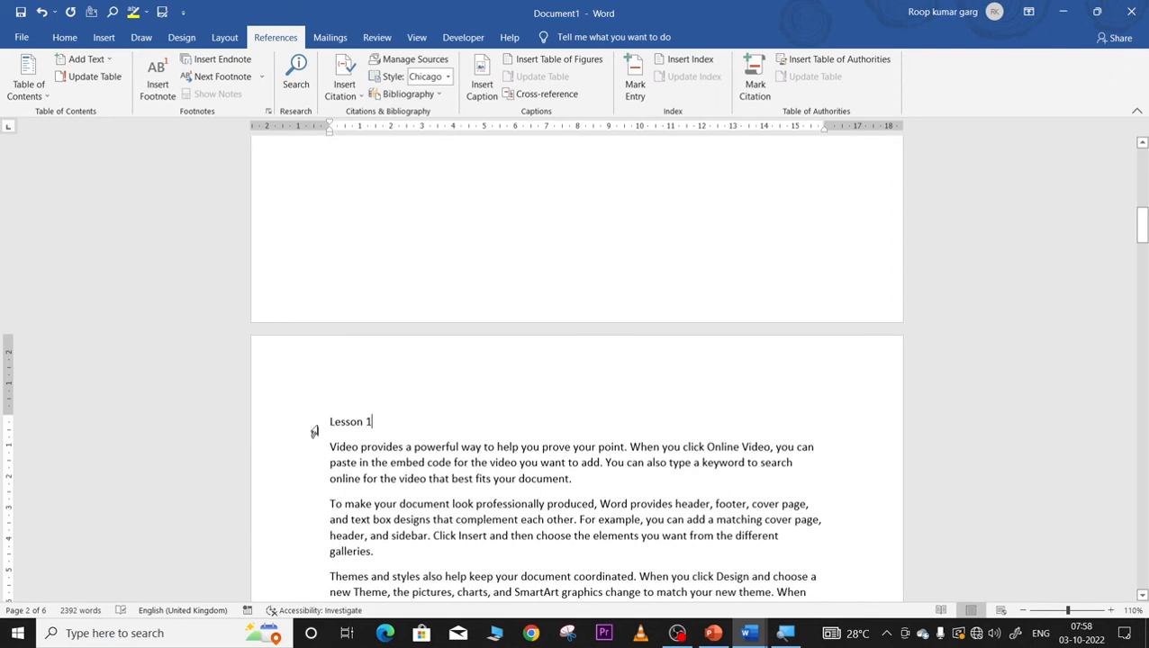
drag(328, 417, 394, 427)
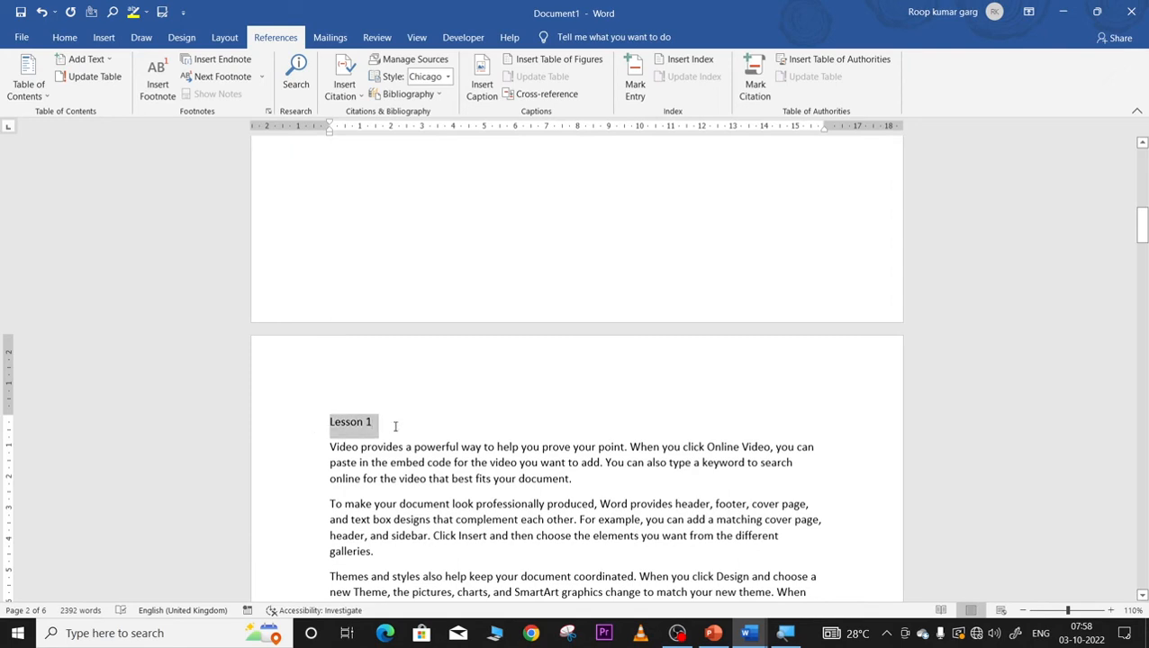
click(89, 61)
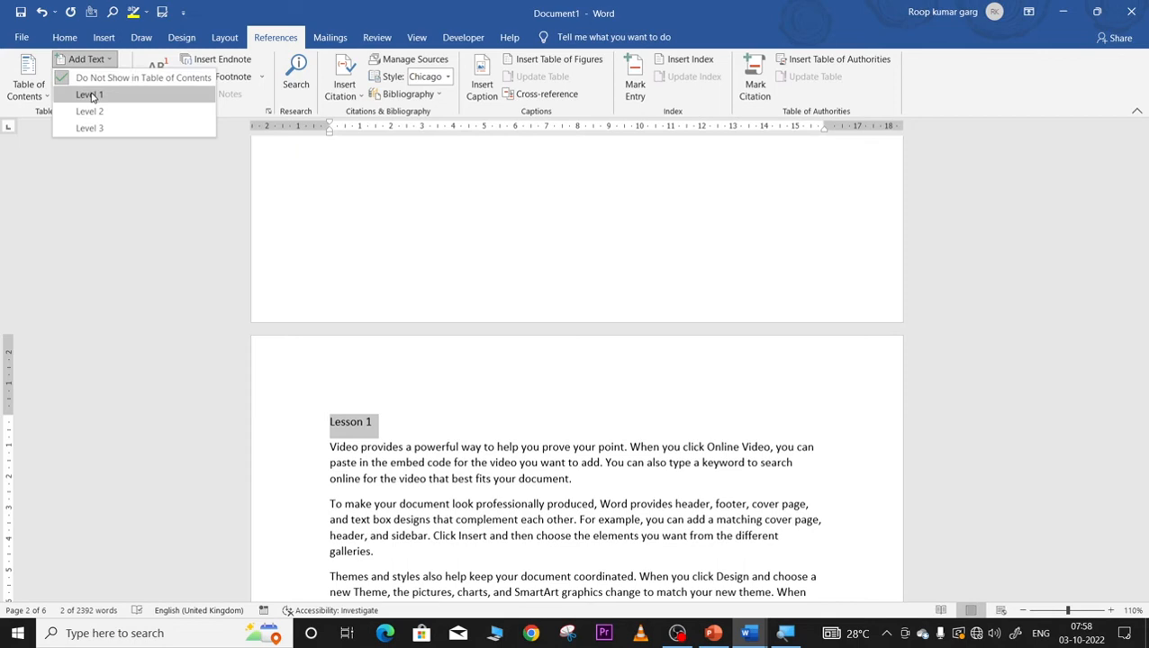
click(90, 96)
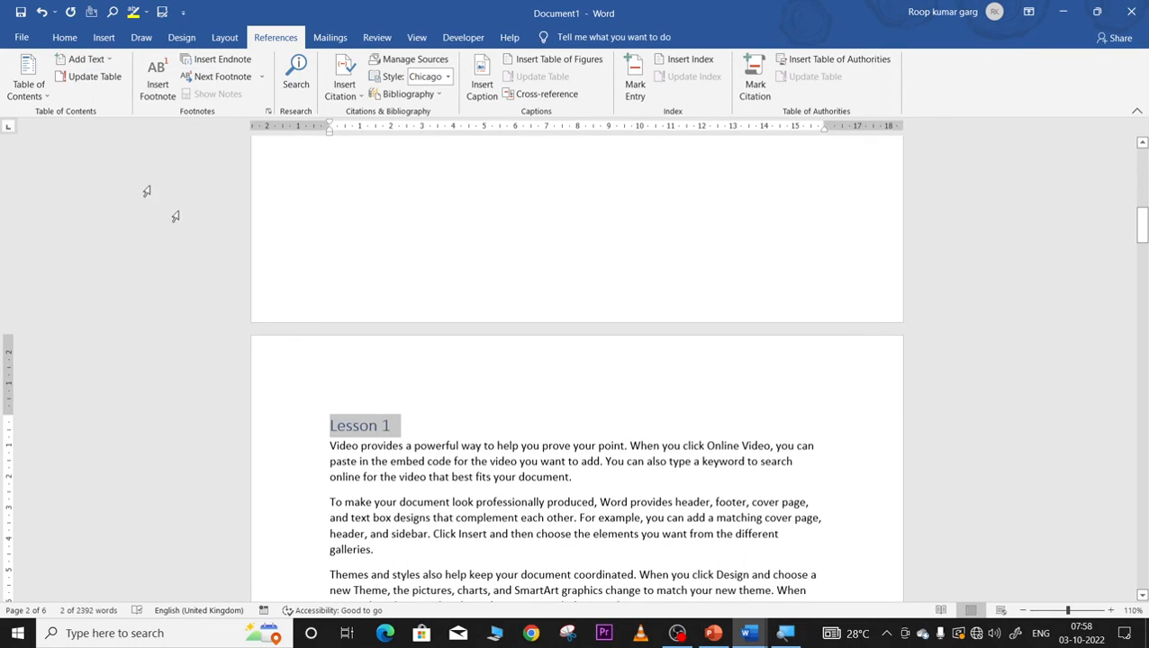
click(417, 436)
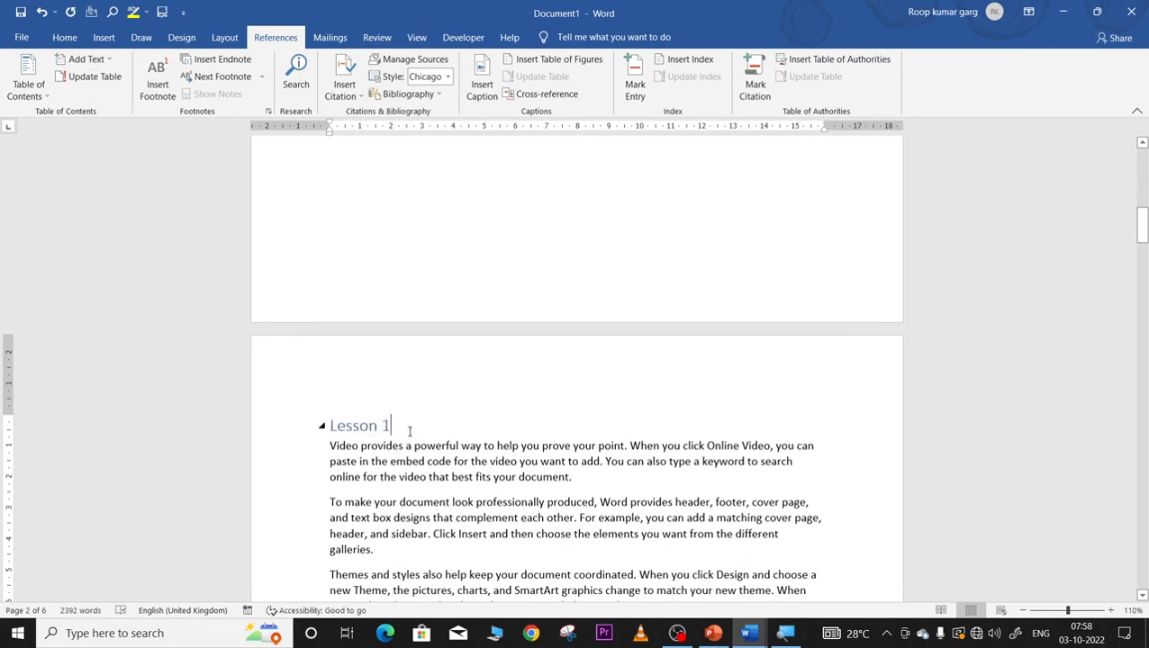
- Add the line "Lion" above the "Themes and styles" paragraph under Lesson 1 and mark it as Level 2 for the table of contents
scroll(410, 424, down, 4)
scroll(410, 419, down, 1)
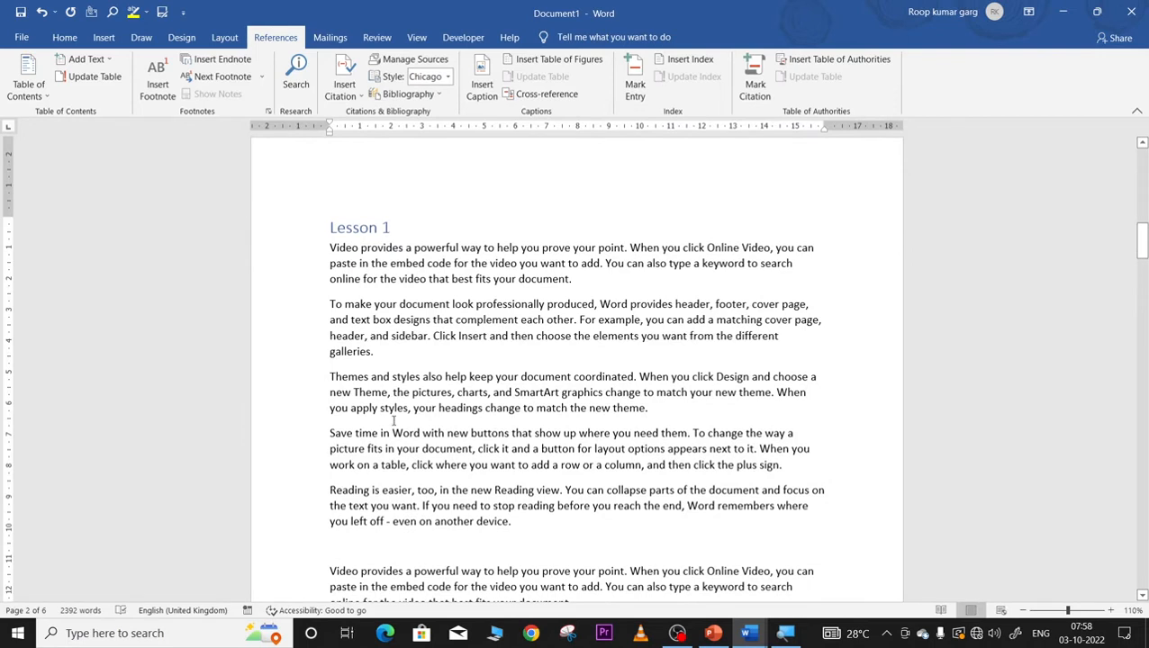
scroll(344, 400, down, 2)
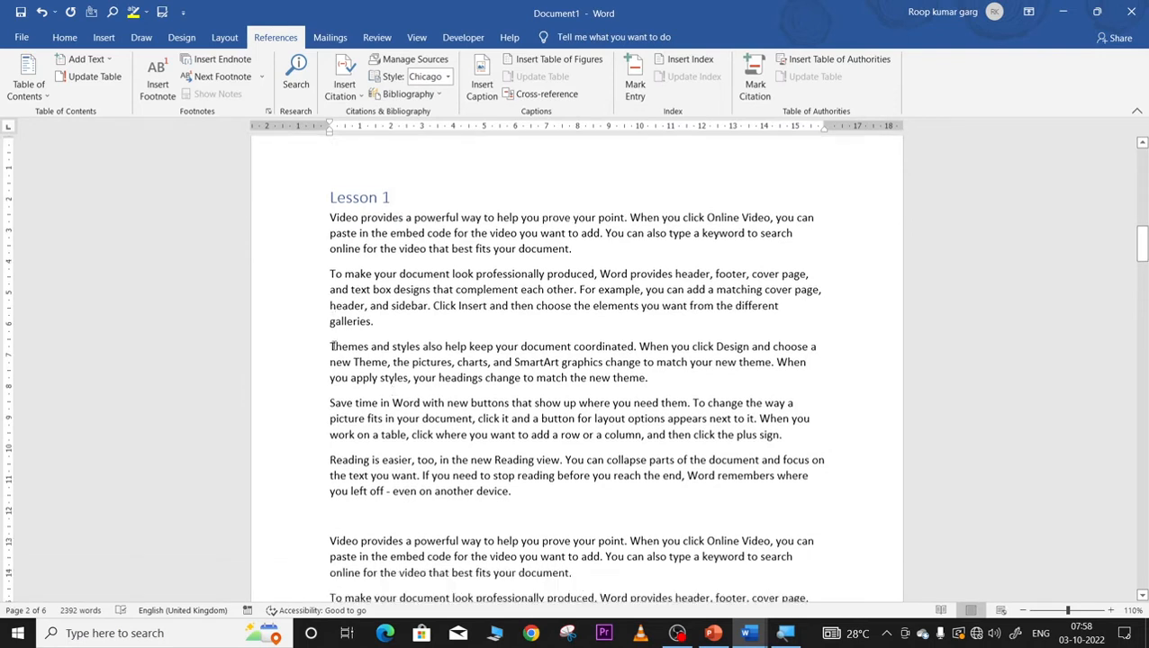
click(373, 272)
key(Return)
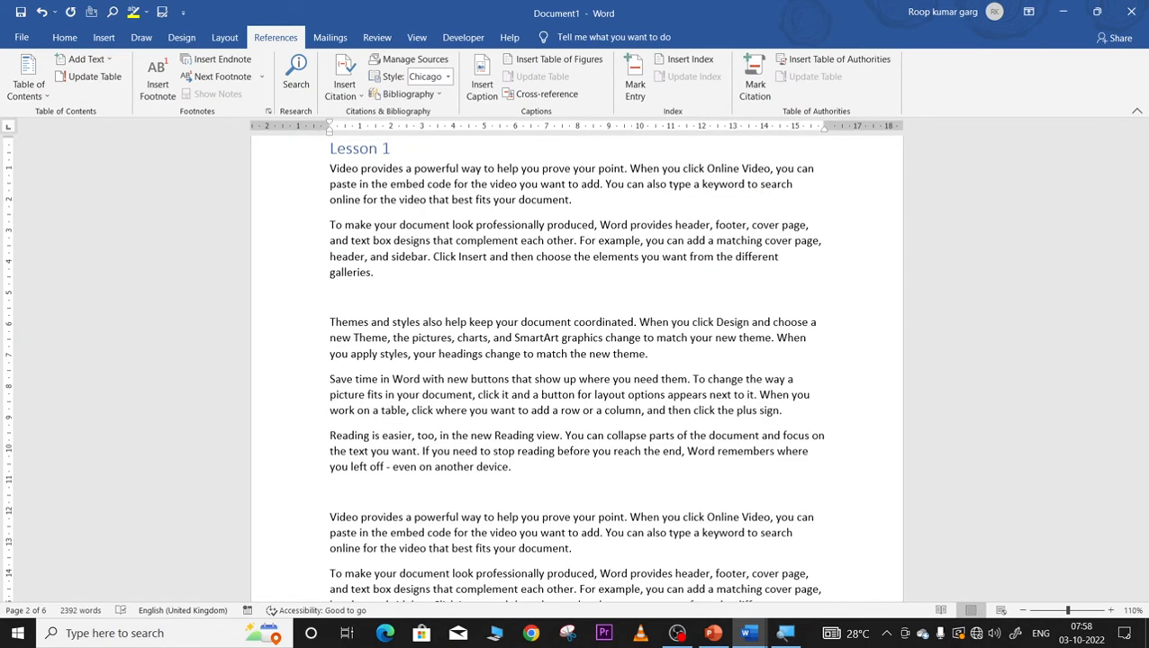
text(ion)
click(315, 298)
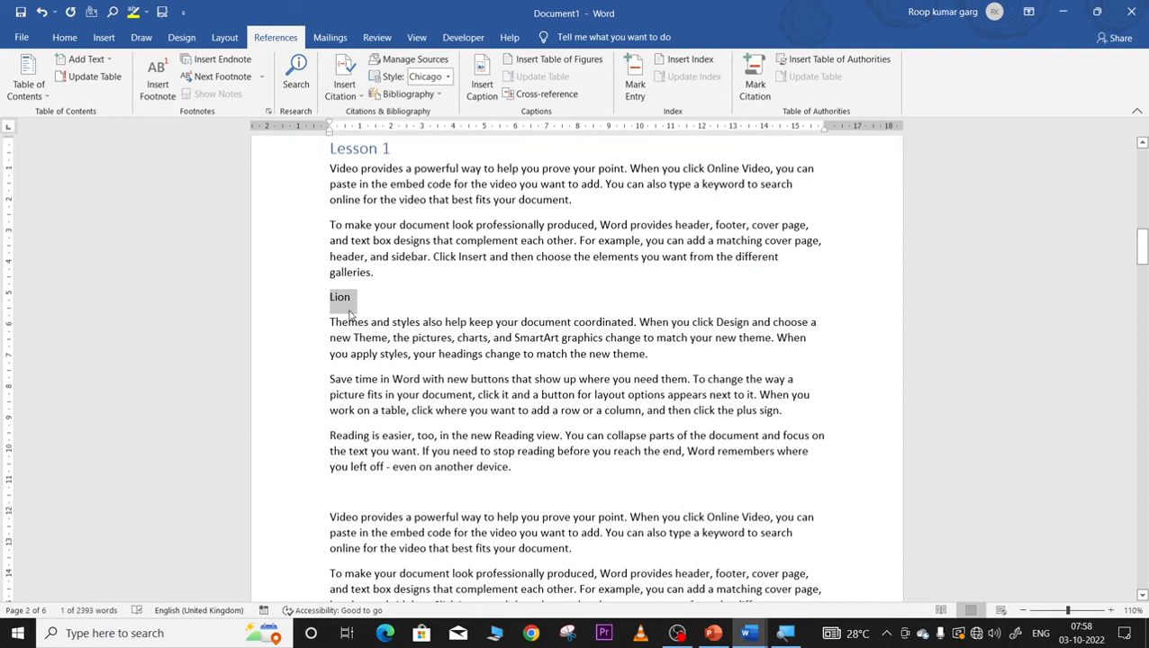
click(86, 59)
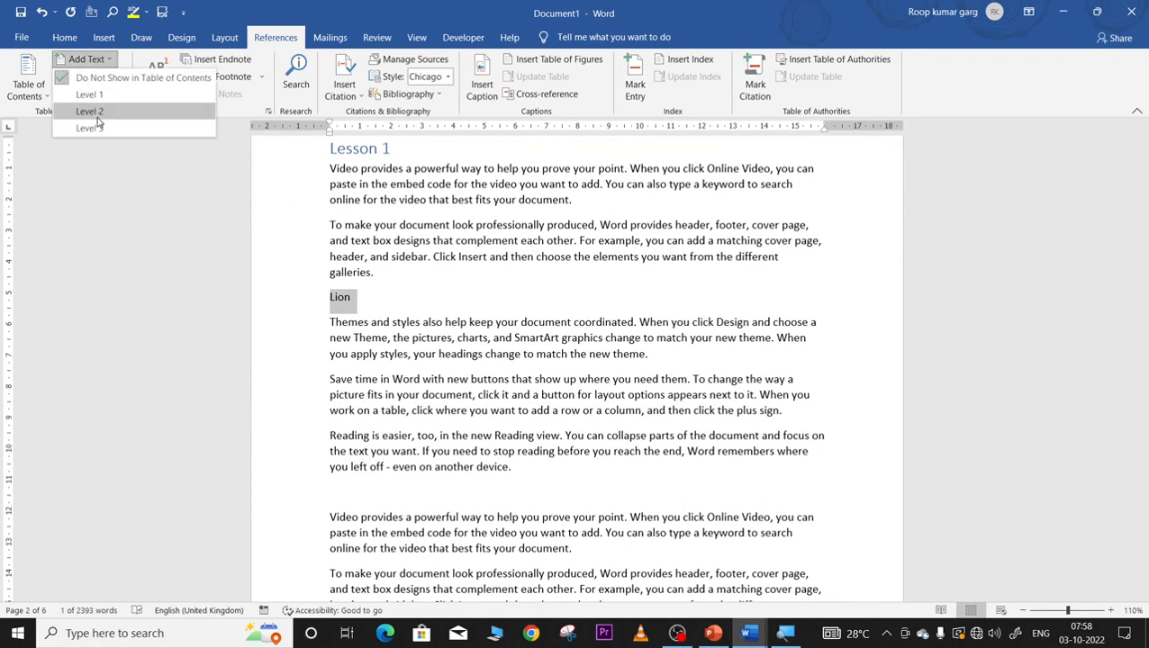
click(90, 110)
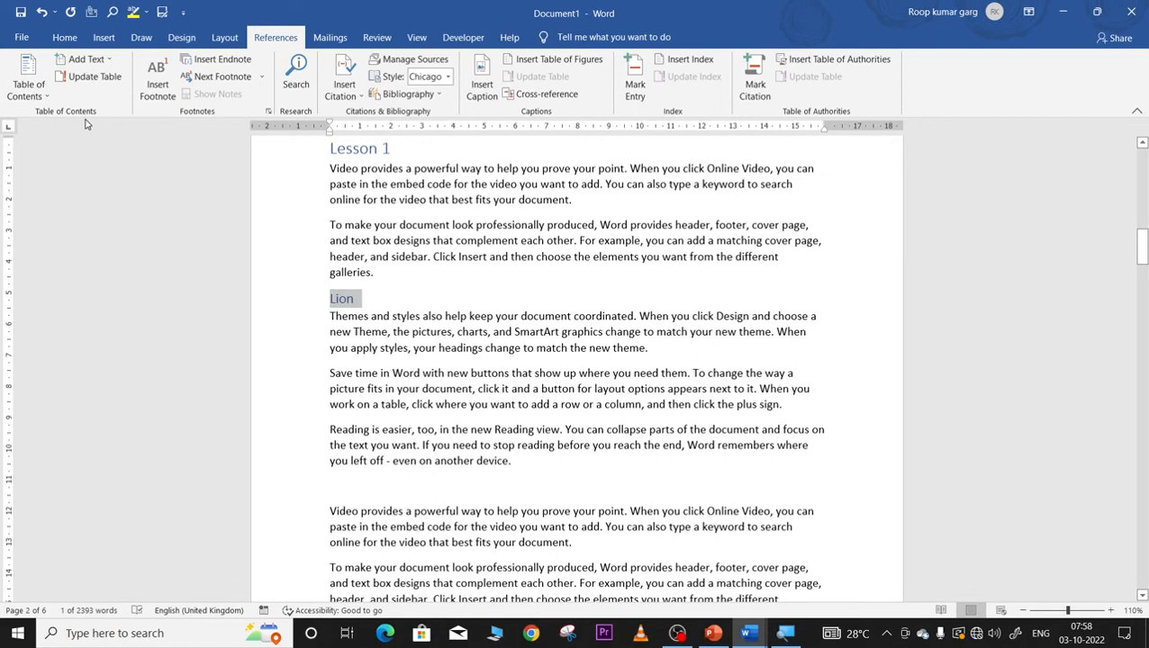
- Insert the line "Cat" inside the "Save time in Word" paragraph under Lion and mark it as Level 2 for the table of contents
click(329, 410)
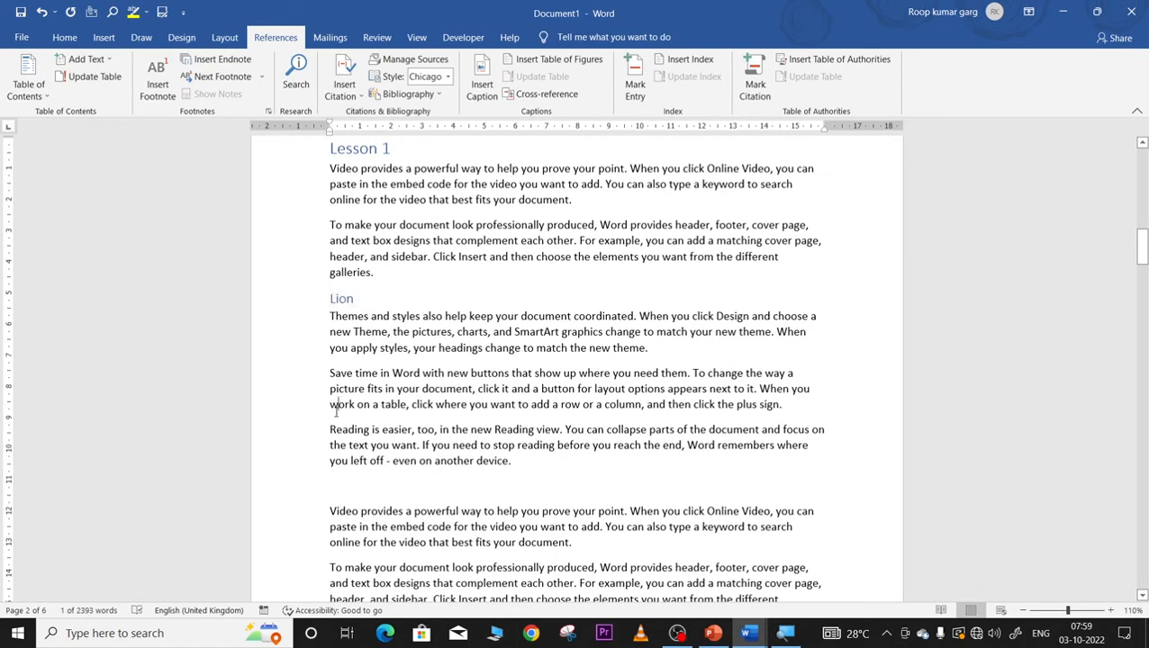
key(Return)
key(Return)
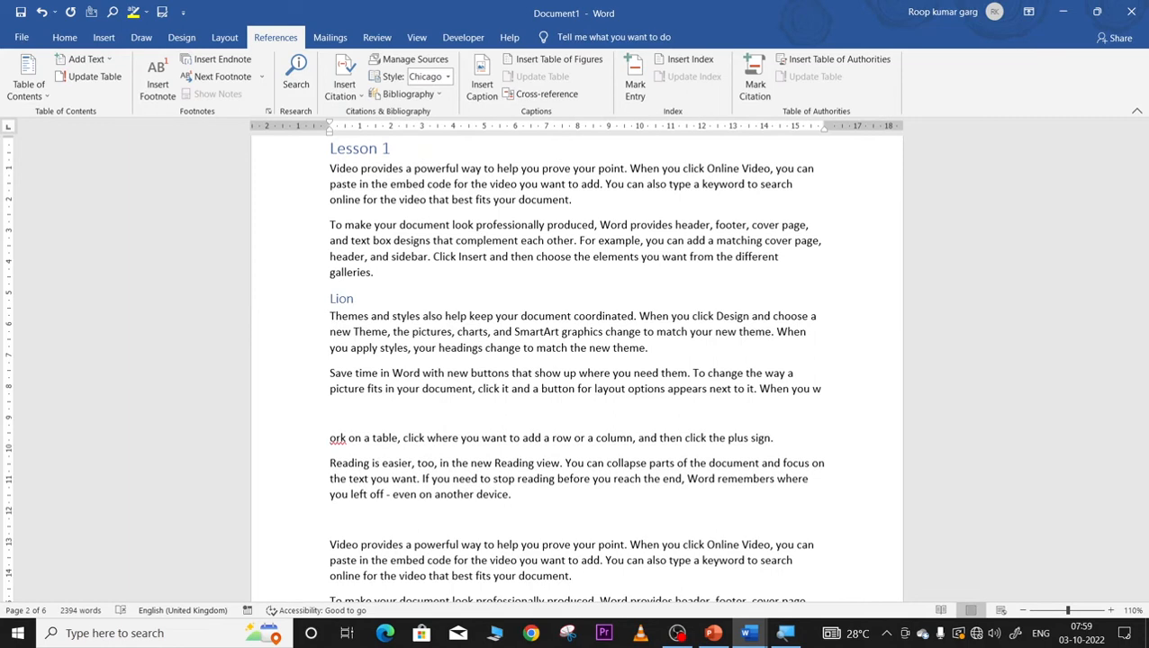
text(Cat)
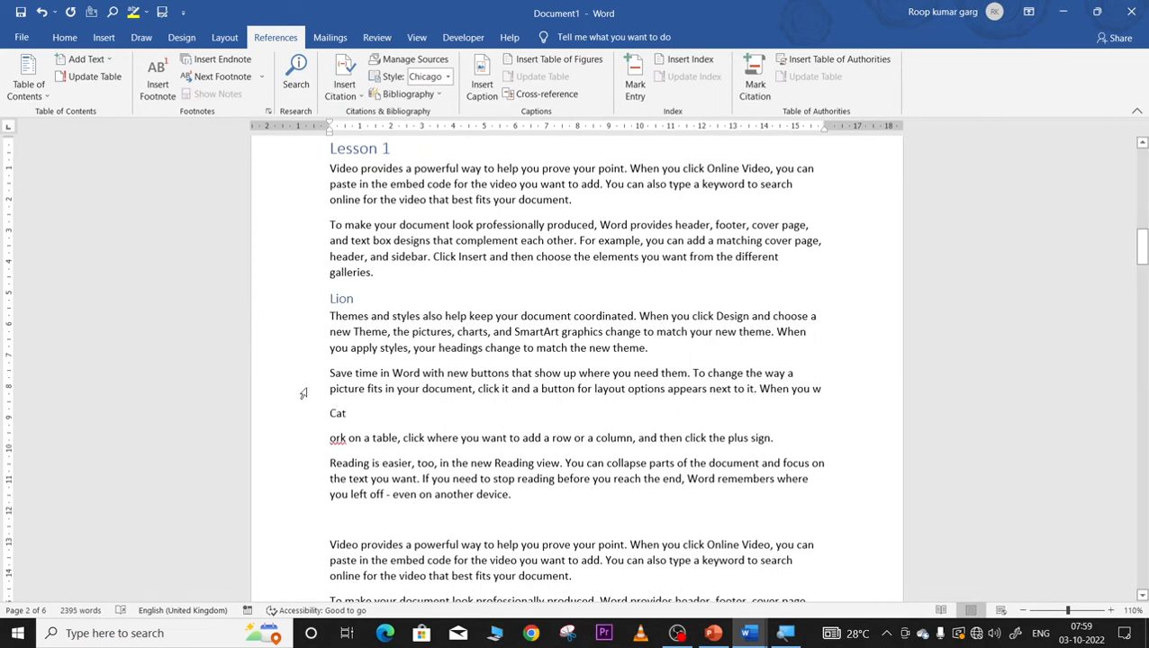
click(305, 405)
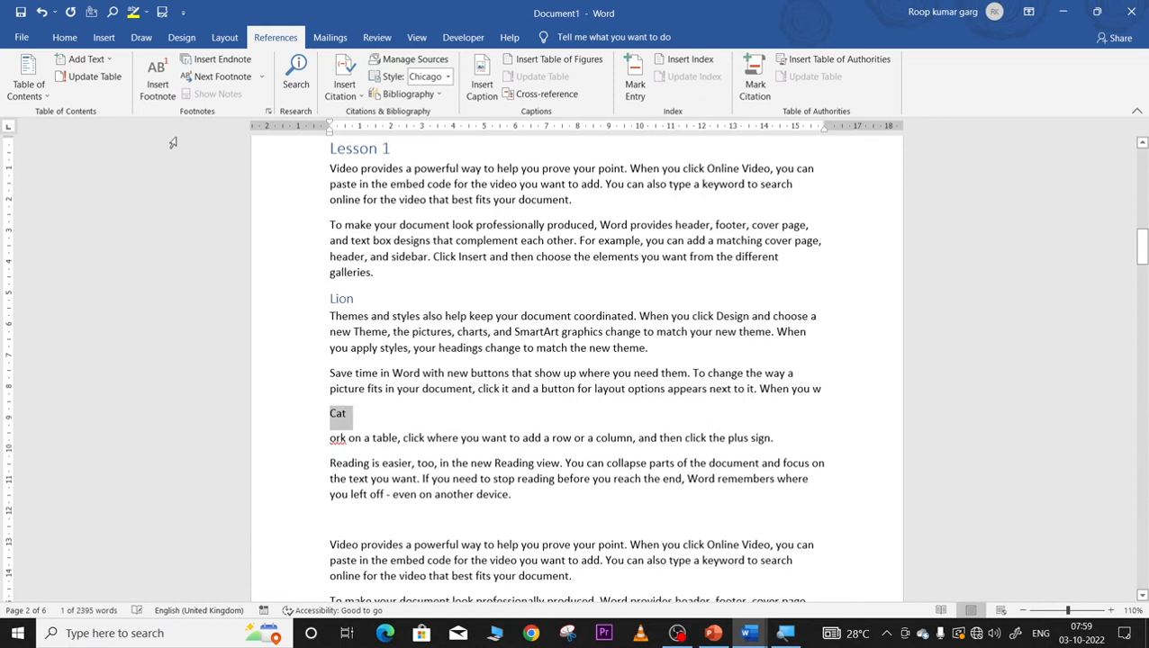
click(86, 60)
click(90, 111)
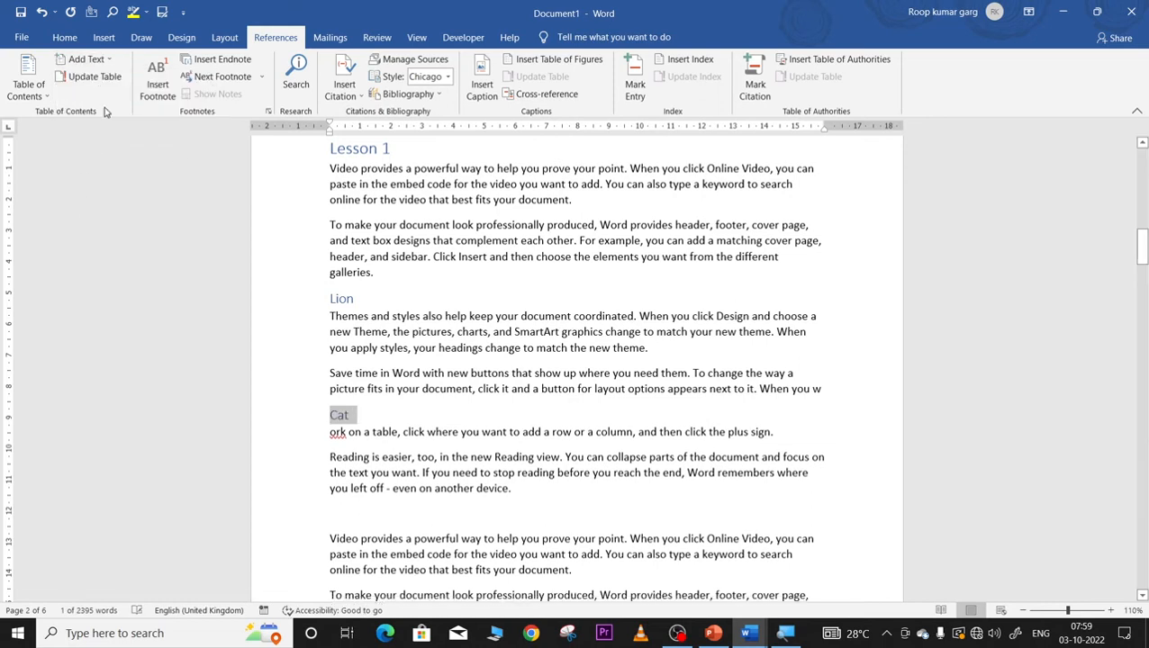
- Add the line "White color cat" below the "Reading is easier" paragraph under Cat and correct the flagged word to "colour"
scroll(308, 379, down, 3)
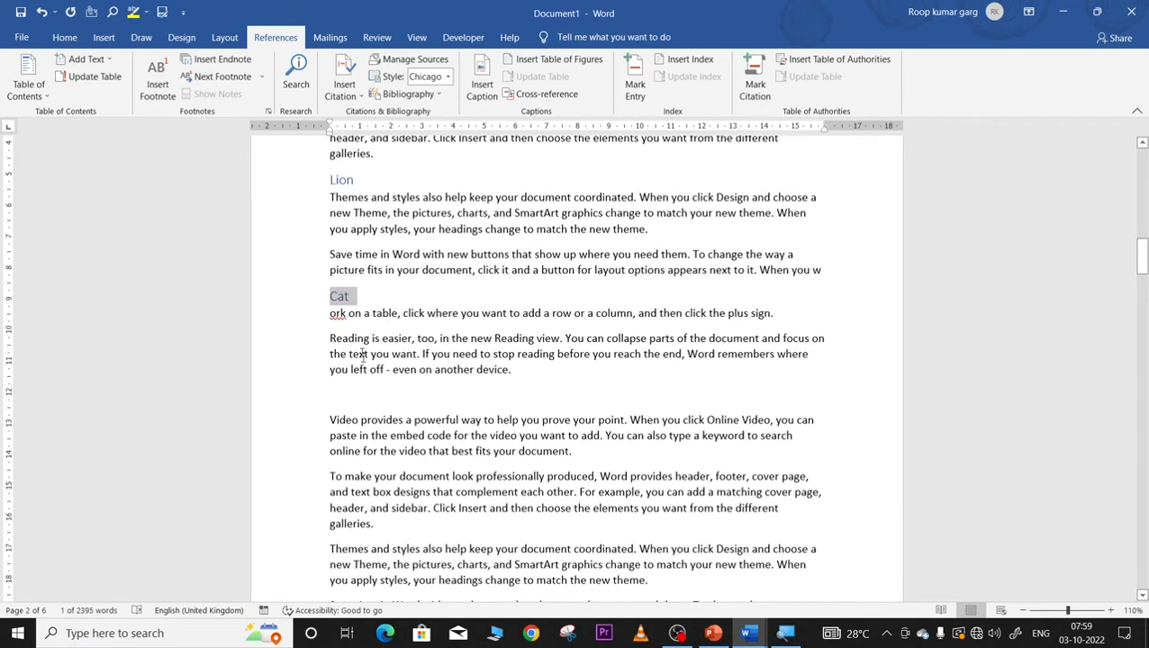
click(335, 379)
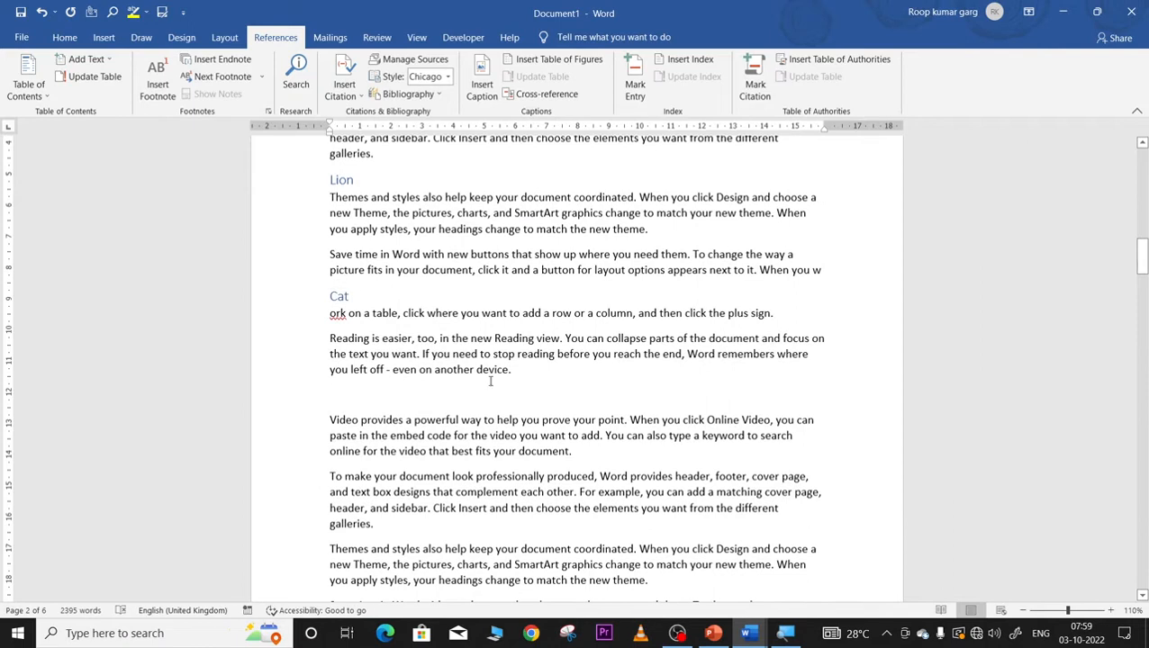
key(Return)
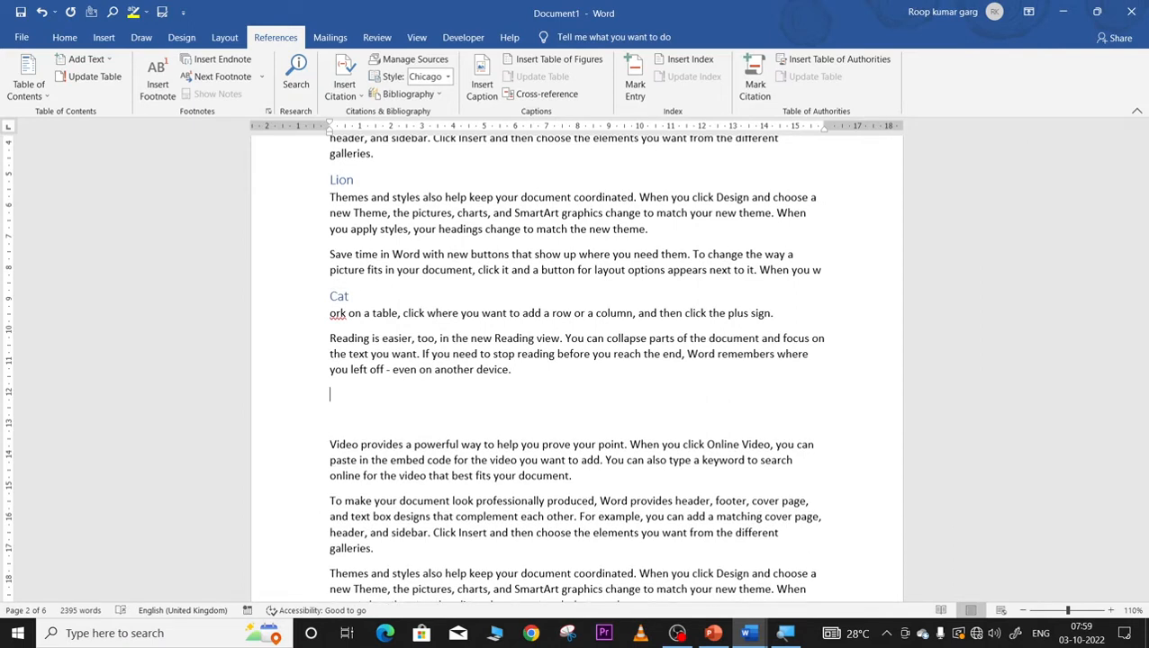
text(WEH)
text(ite)
text( color )
text(cat)
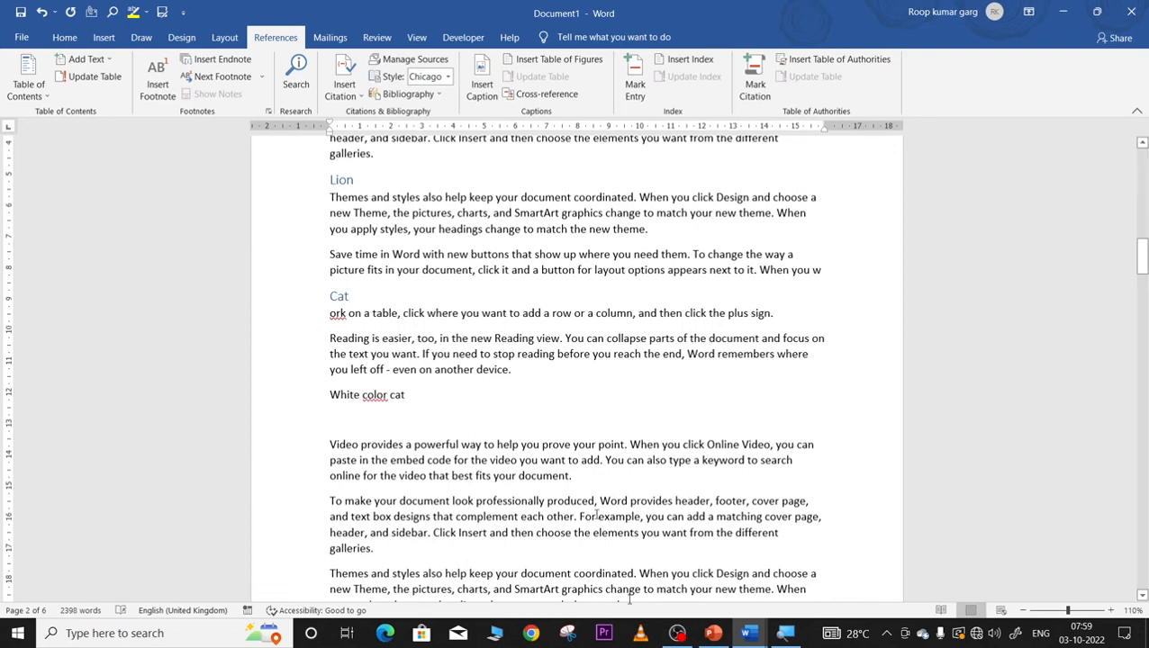
right_click(374, 396)
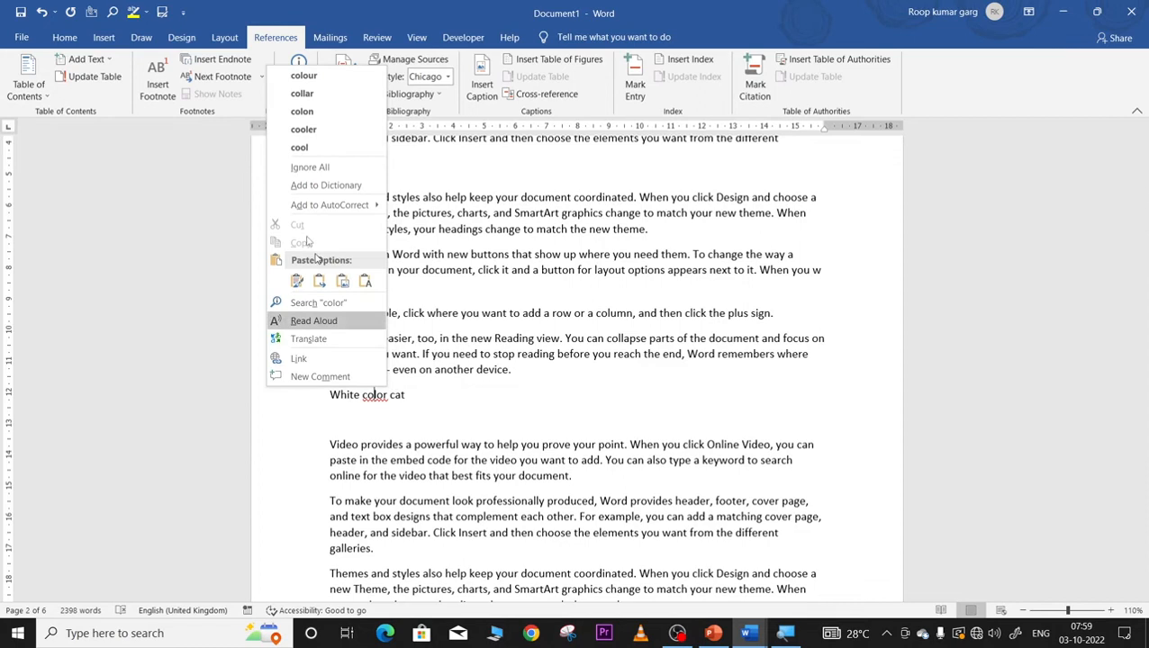
click(304, 76)
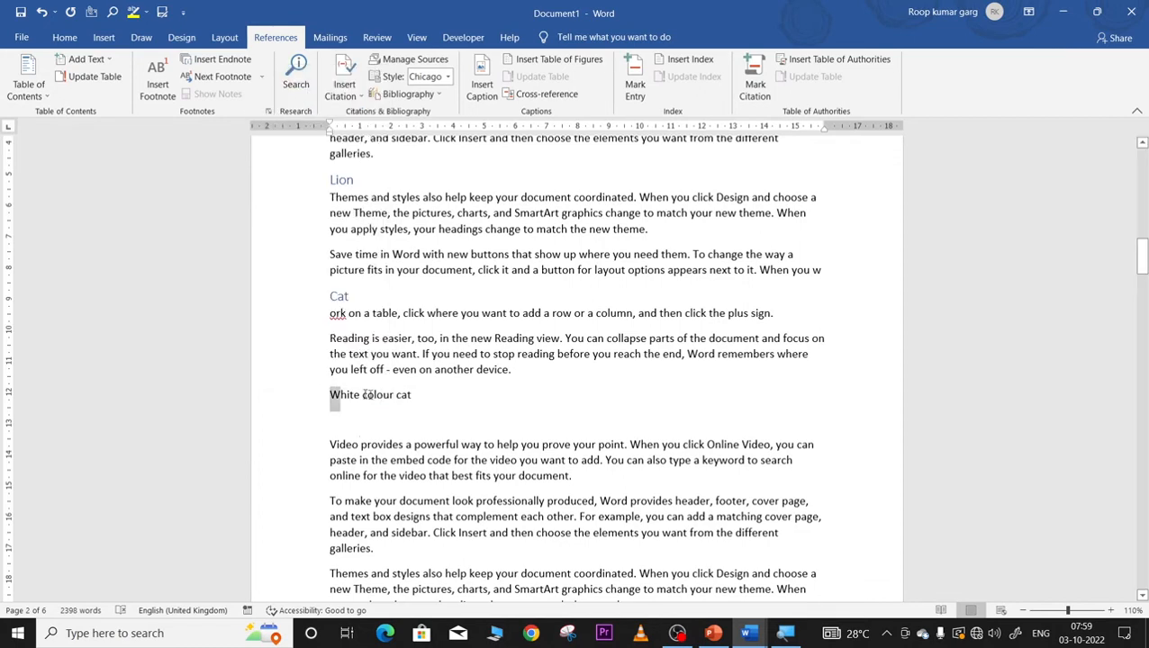
- Mark the line "White colour cat" as Level 3 for the table of contents
drag(332, 394, 427, 403)
click(84, 62)
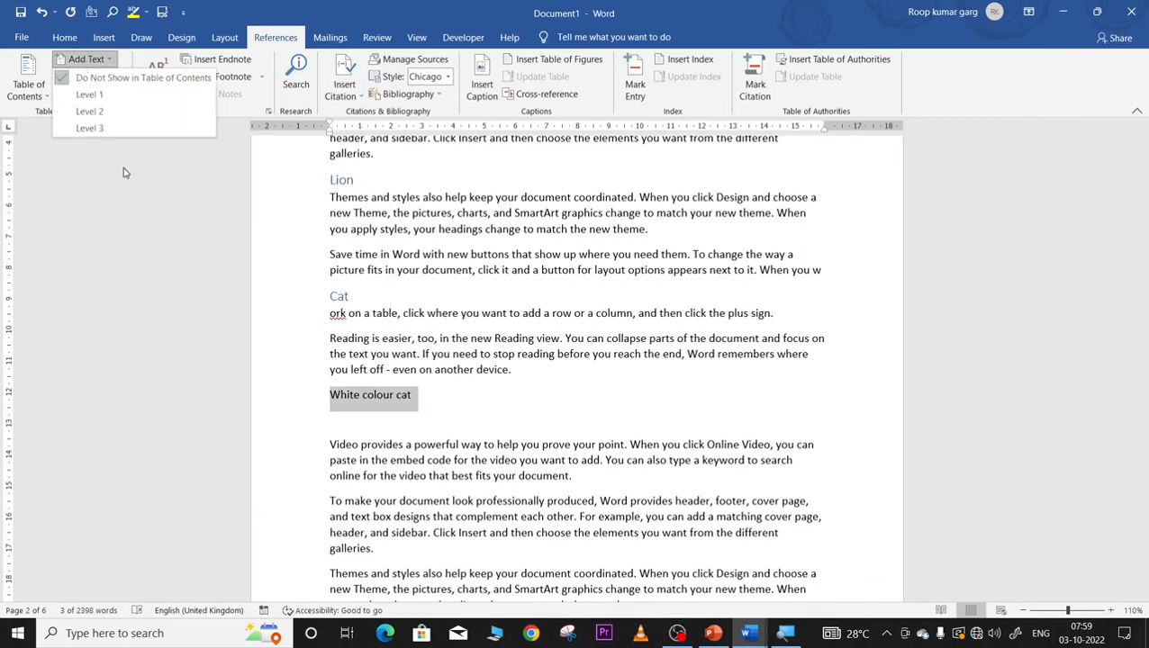
click(106, 131)
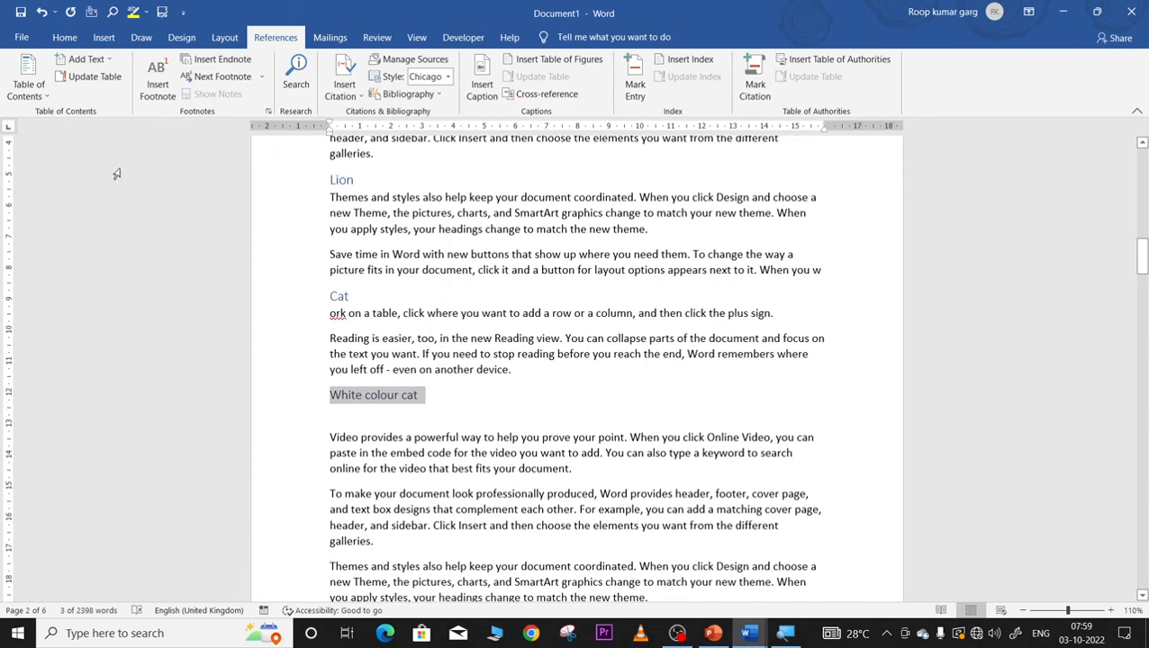
click(447, 394)
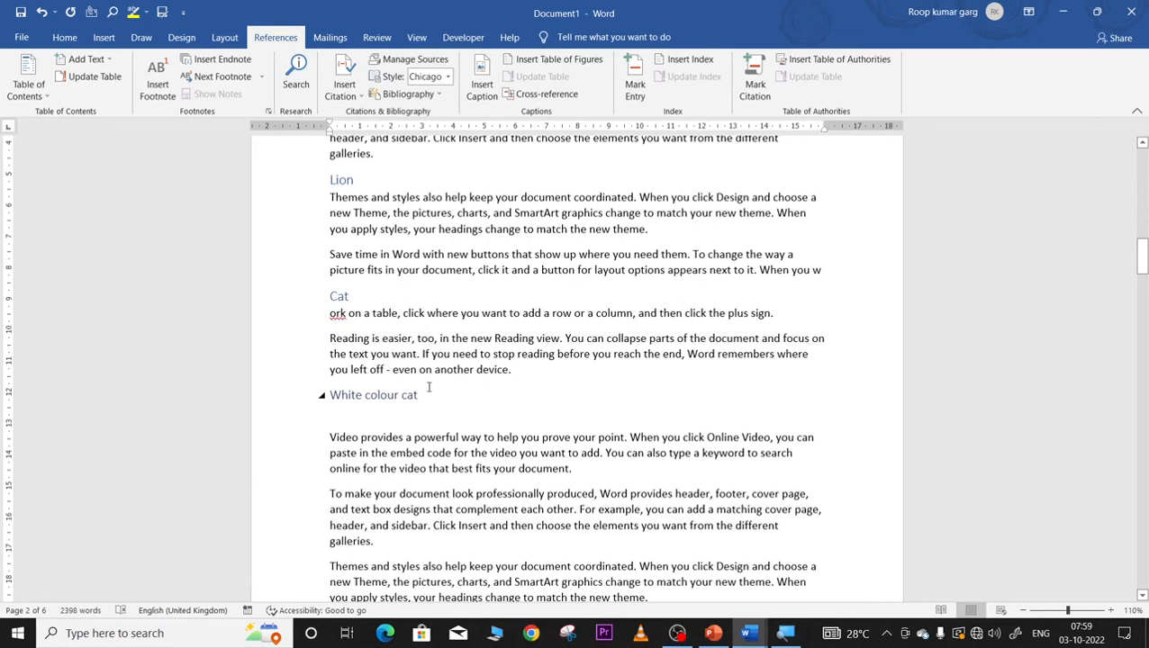
- Add the line "Lesson 2" above the "Themes and styles" paragraph at the start of page 4
scroll(429, 387, down, 6)
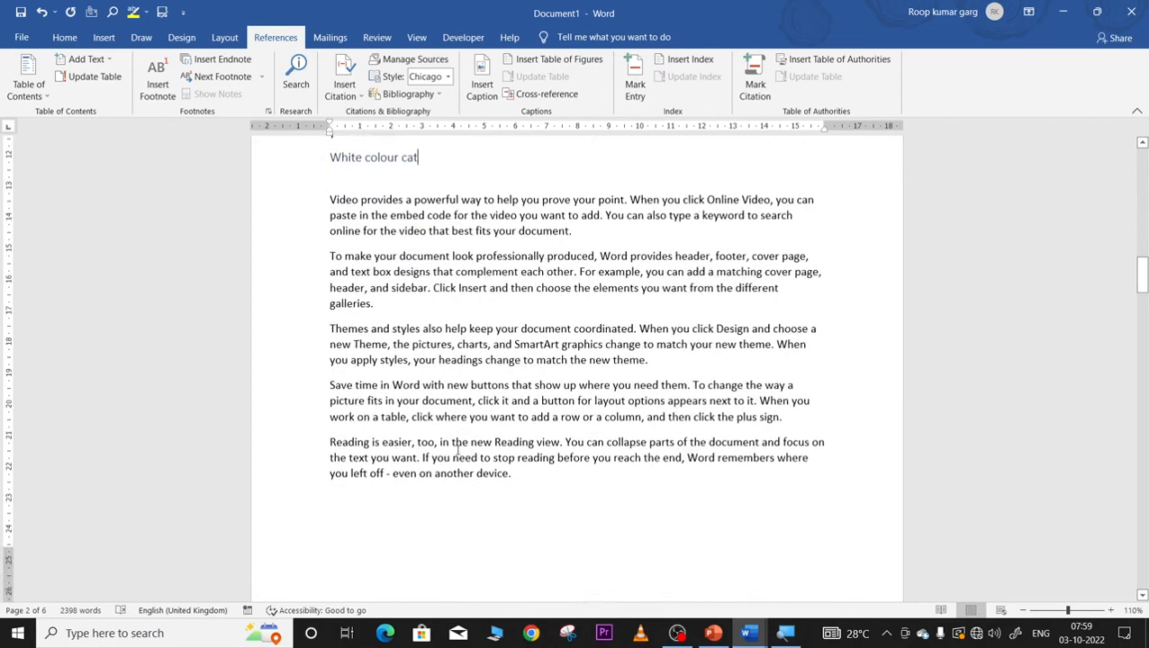
key(ctrl+Return)
scroll(465, 444, down, 10)
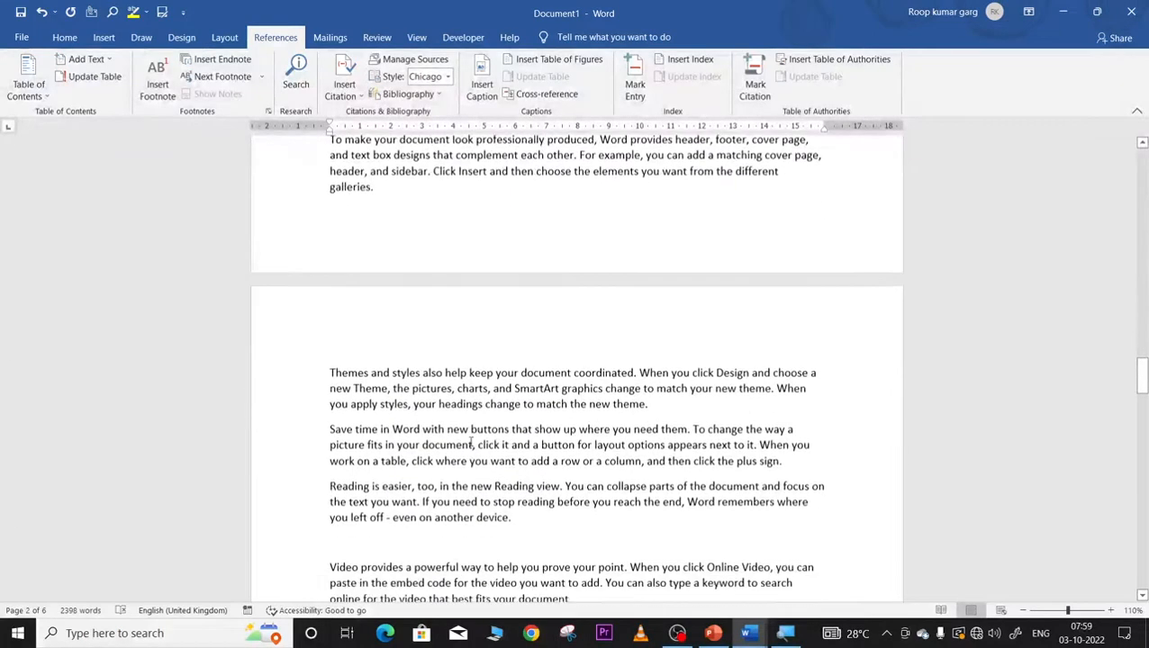
click(359, 298)
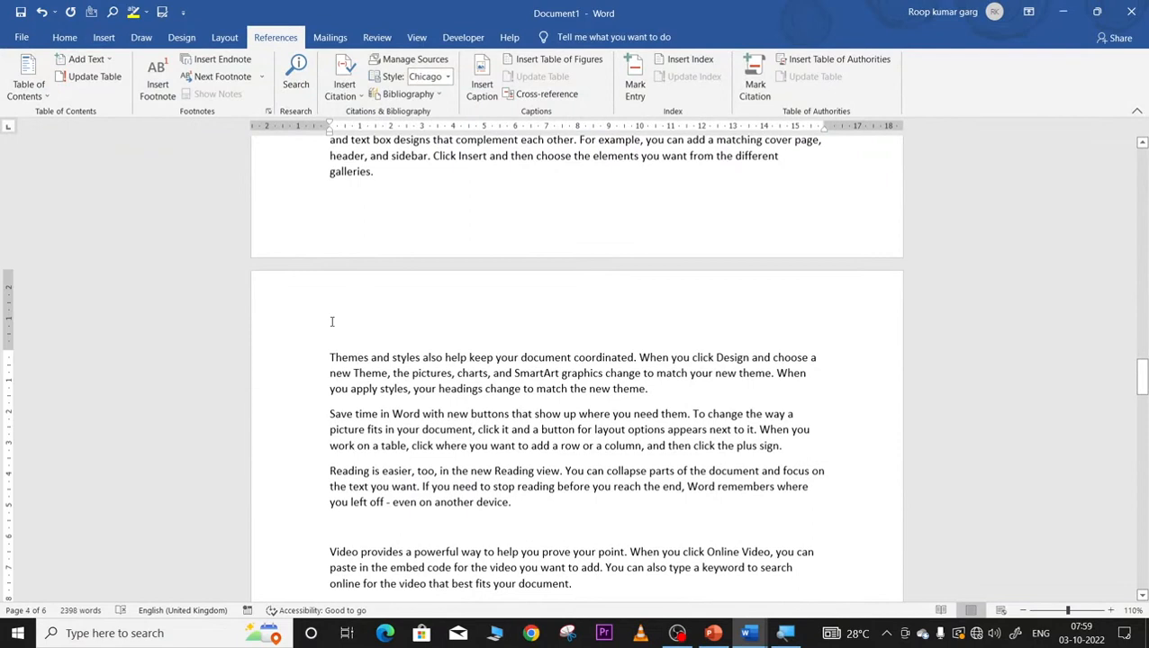
key(Return)
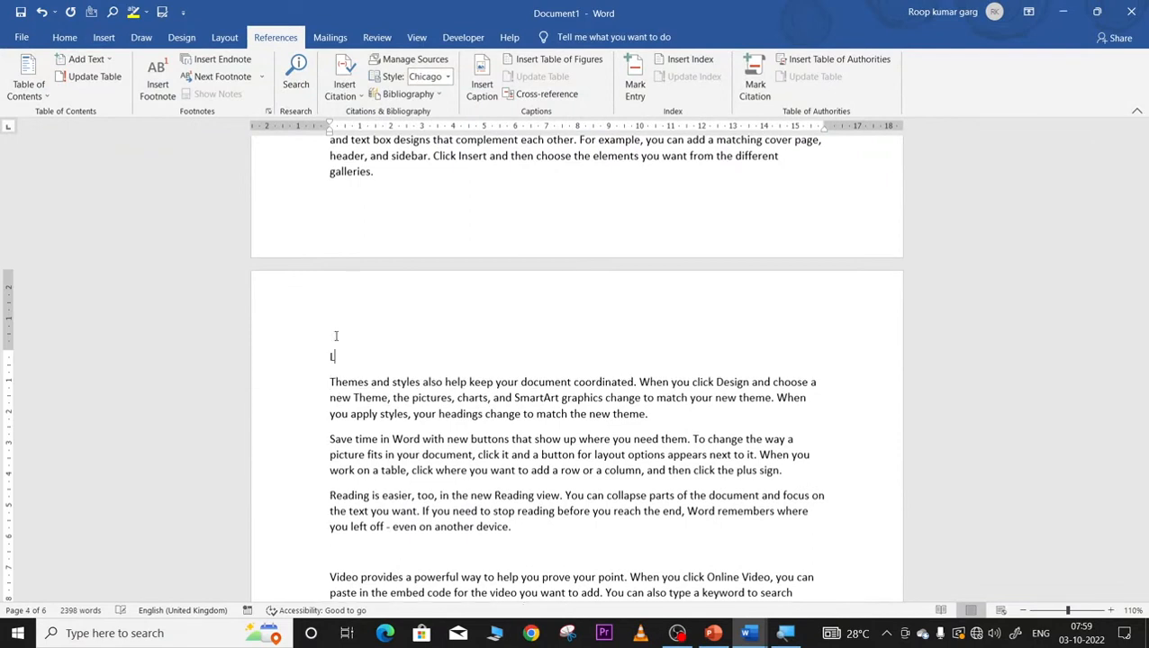
text(Lesson 2)
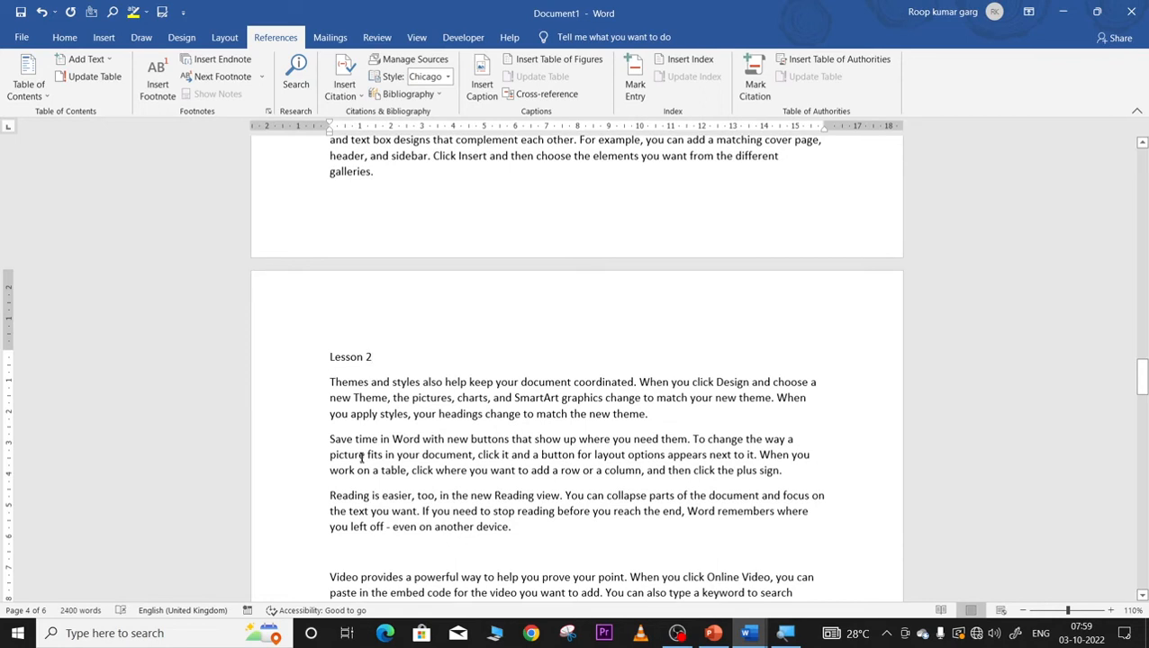
- Add a blank line and the line "Cow" above the "Save time in Word" paragraph under Lesson 2
click(334, 425)
key(Return)
key(Return)
text(C)
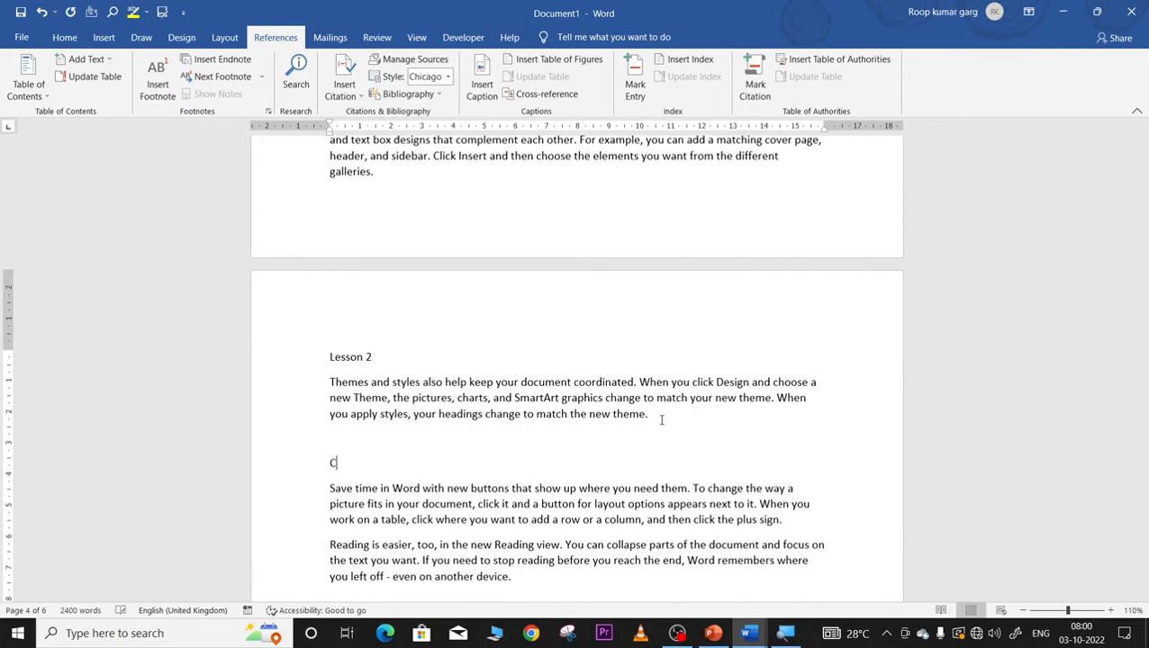
text(ow)
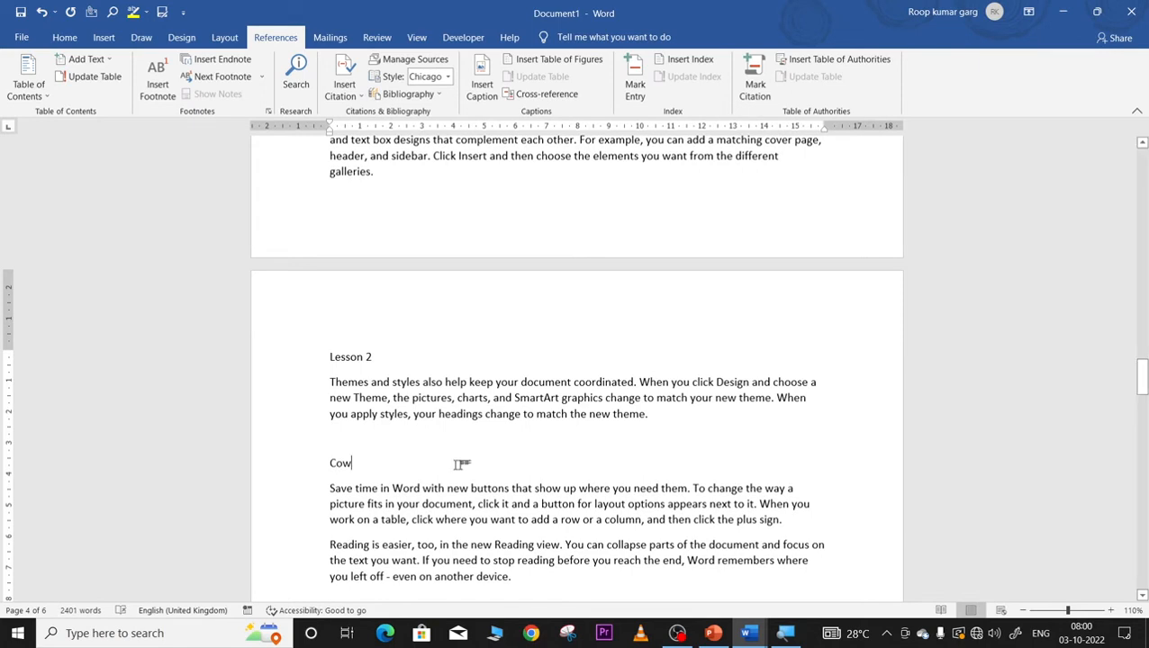
drag(328, 455, 379, 463)
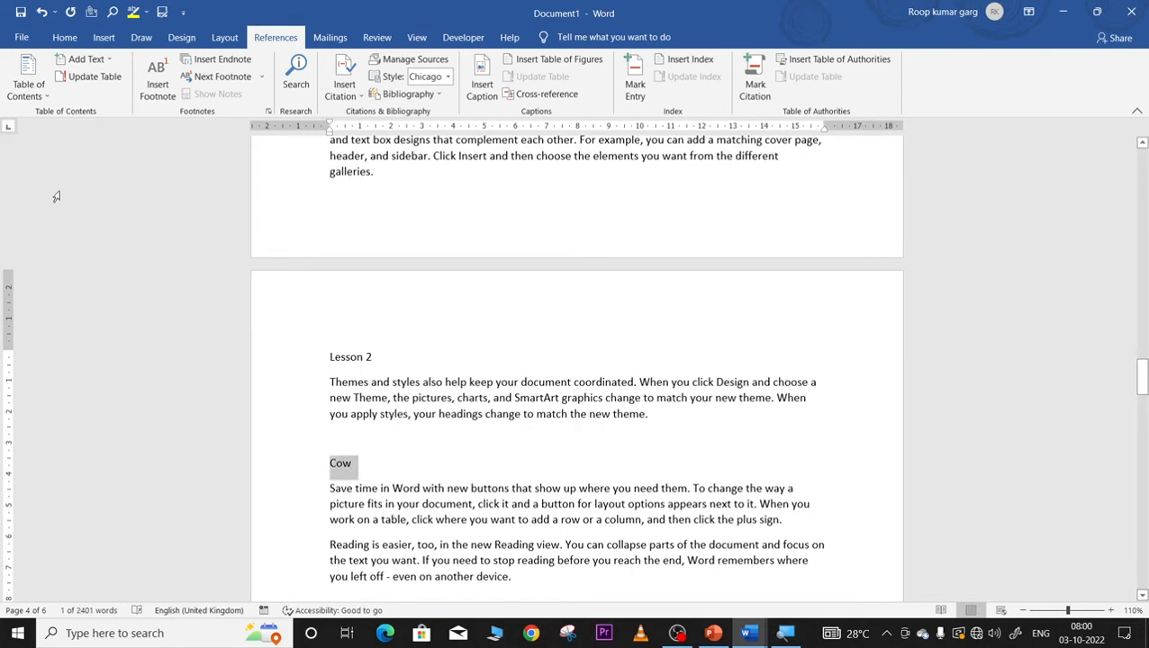
click(85, 59)
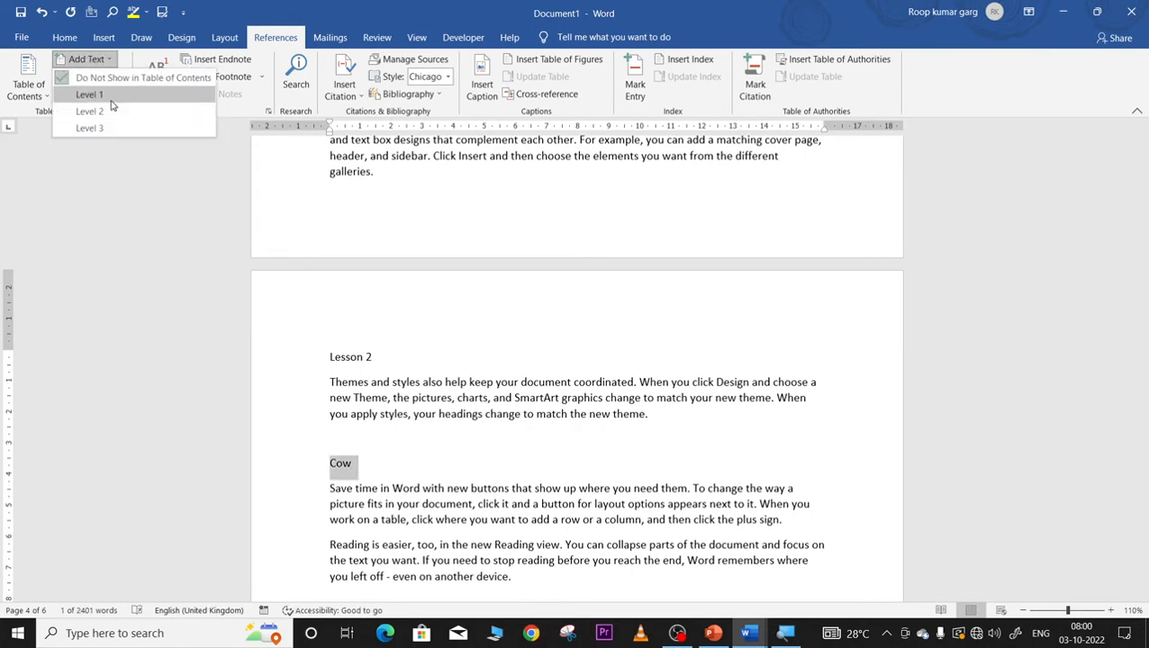
click(328, 363)
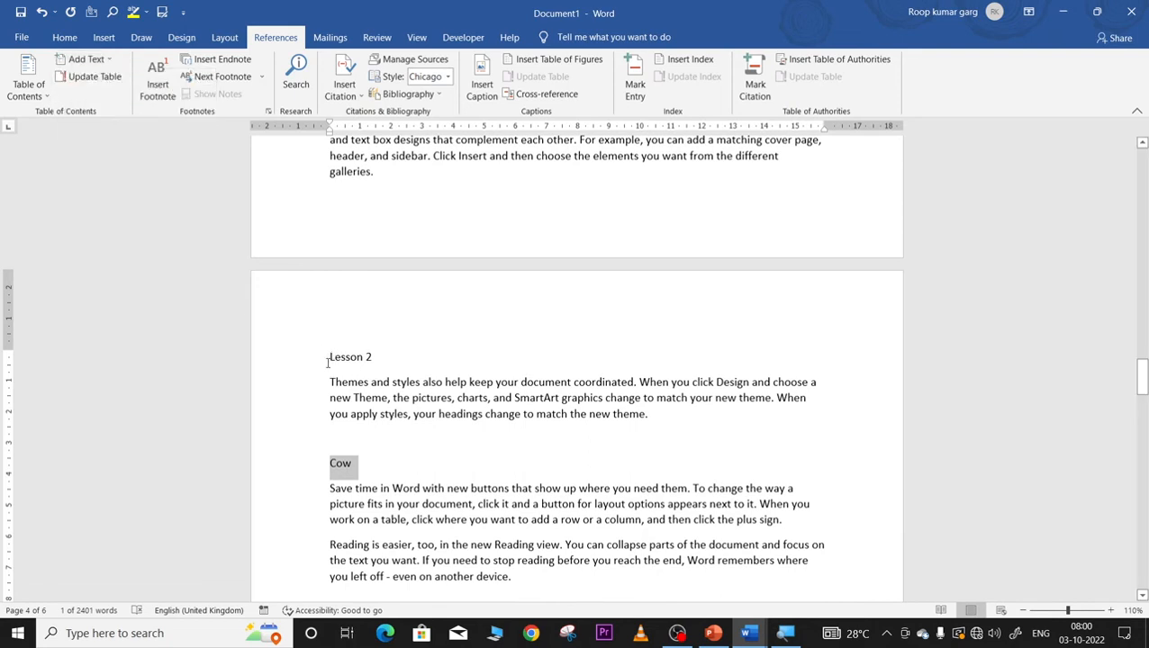
- Mark the line "Lesson 2" on page 4 as Level 1 for the table of contents
drag(328, 364, 378, 360)
click(85, 60)
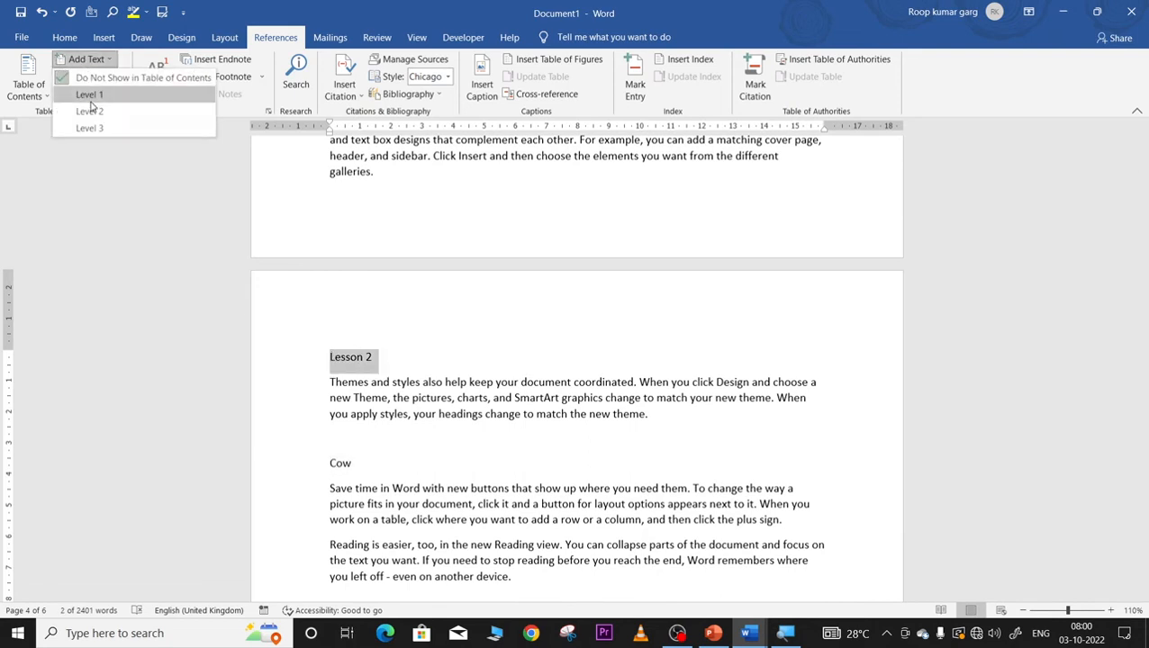
click(90, 101)
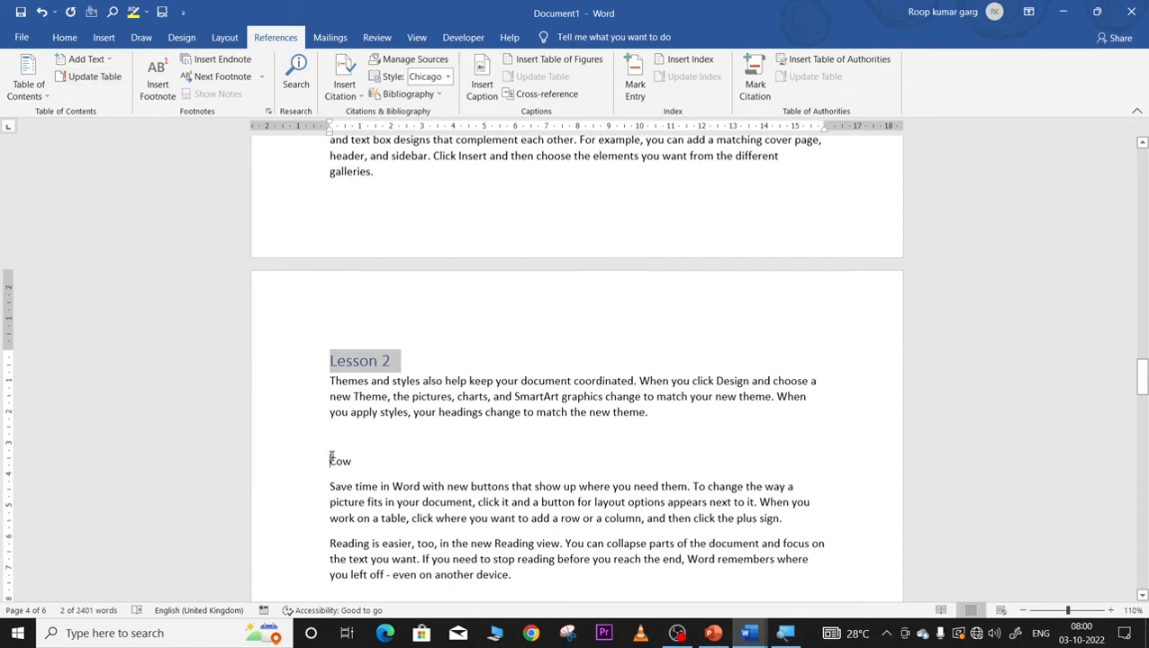
- Mark the line "Cow" under Lesson 2 as Level 1 for the table of contents
drag(329, 461, 360, 458)
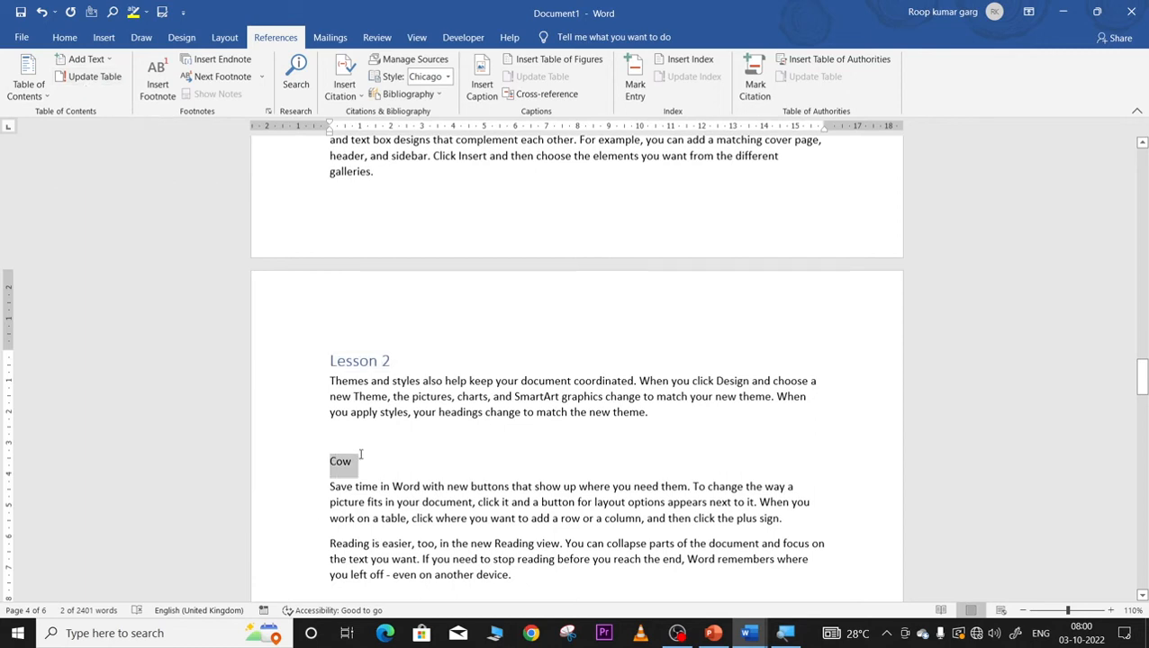
click(92, 63)
click(90, 96)
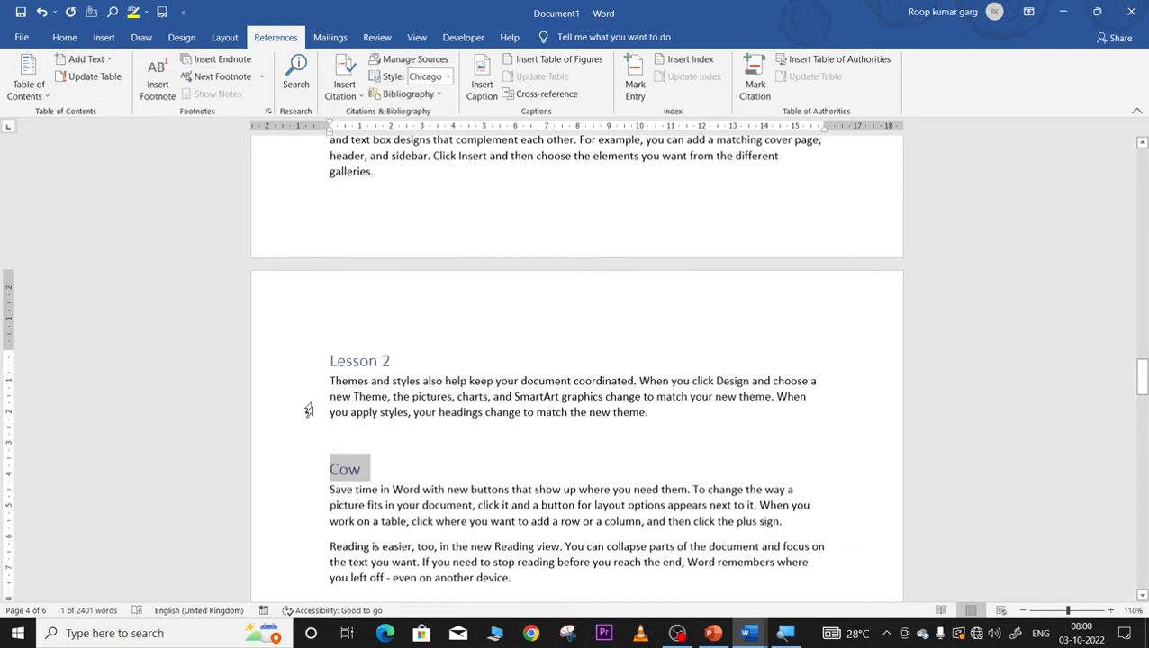
- Add the line "Shyama" above the "Video provides" paragraph under Cow and mark it as Level 3 for the table of contents
scroll(308, 405, down, 5)
click(335, 368)
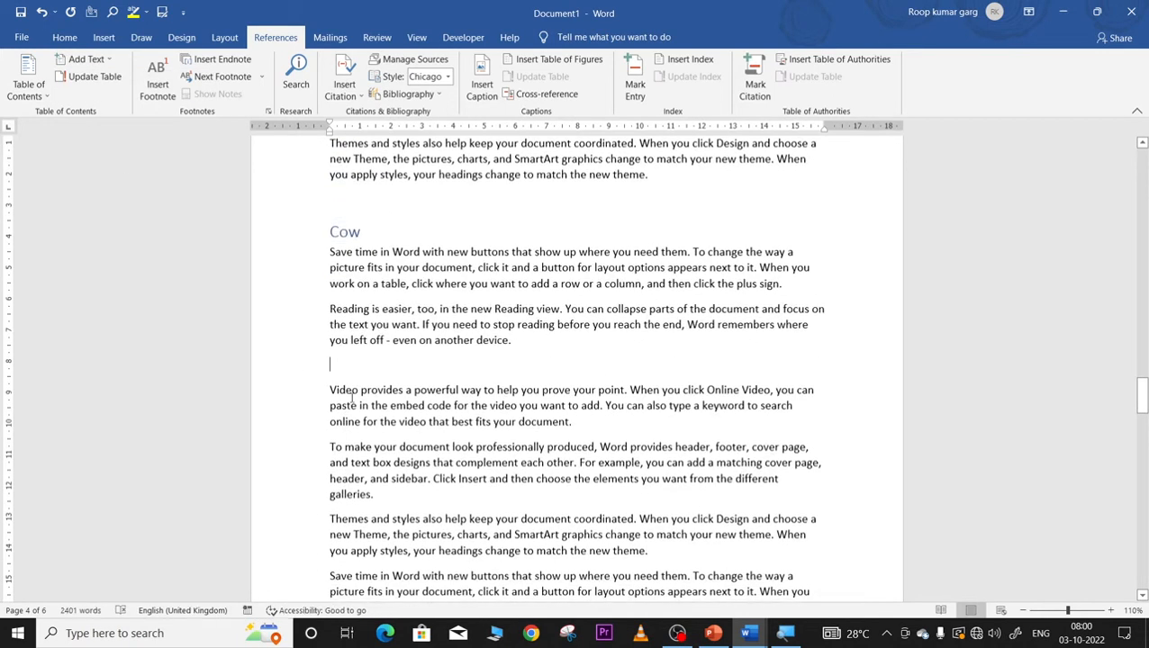
text(Shy6)
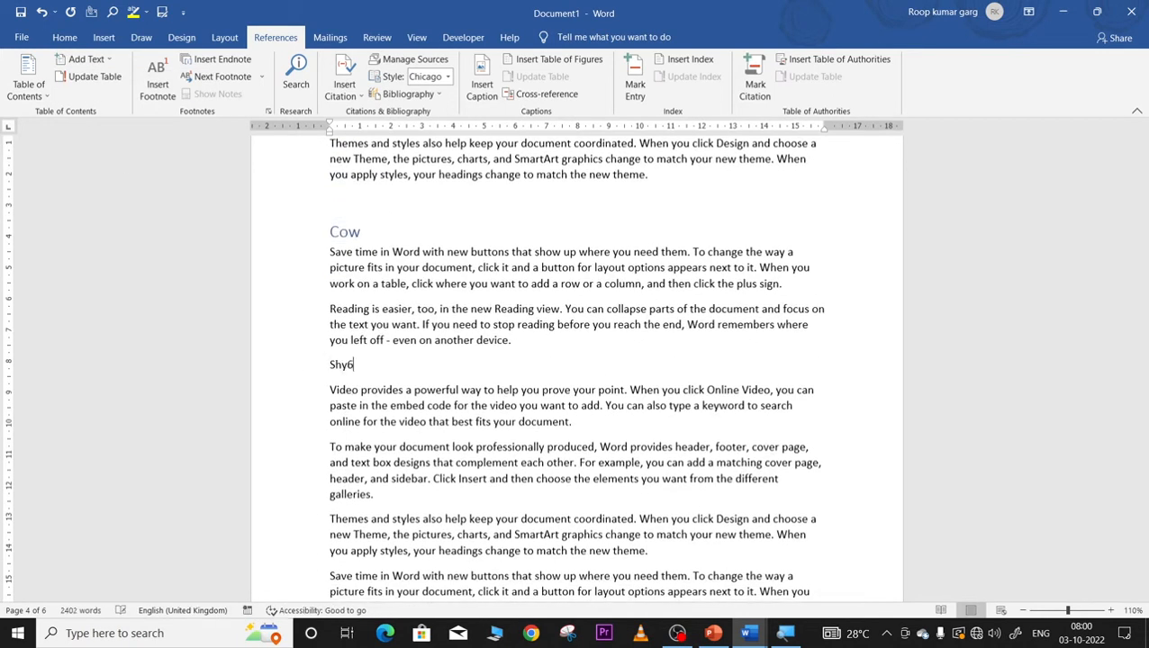
key(BackSpace)
text(ama)
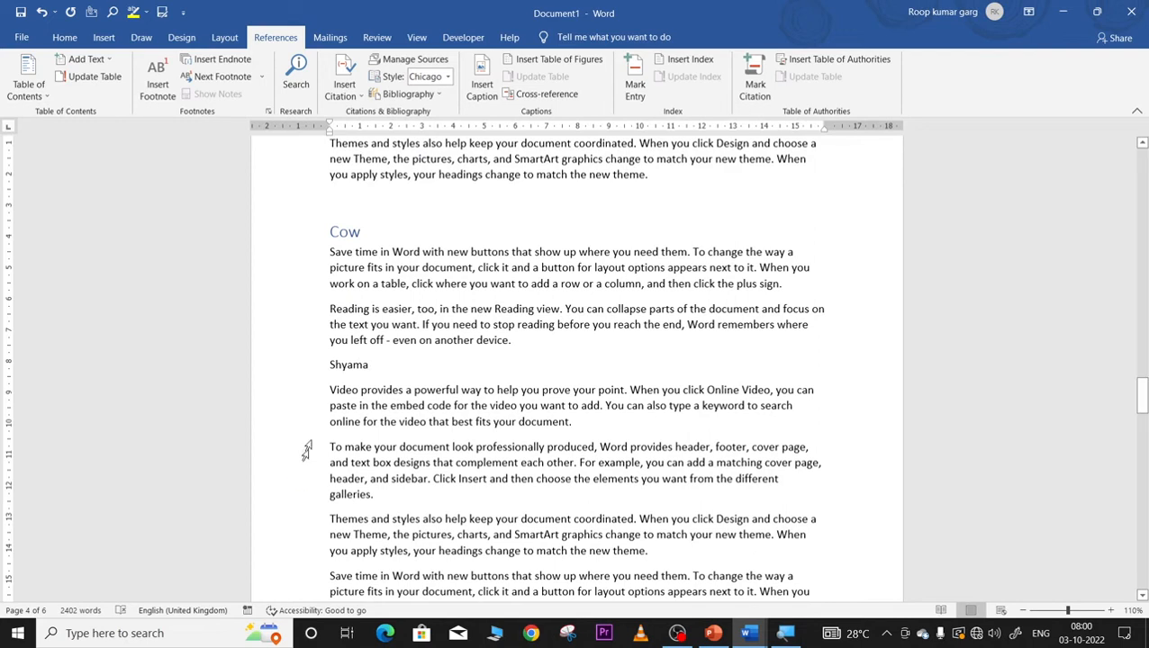
drag(330, 366, 371, 378)
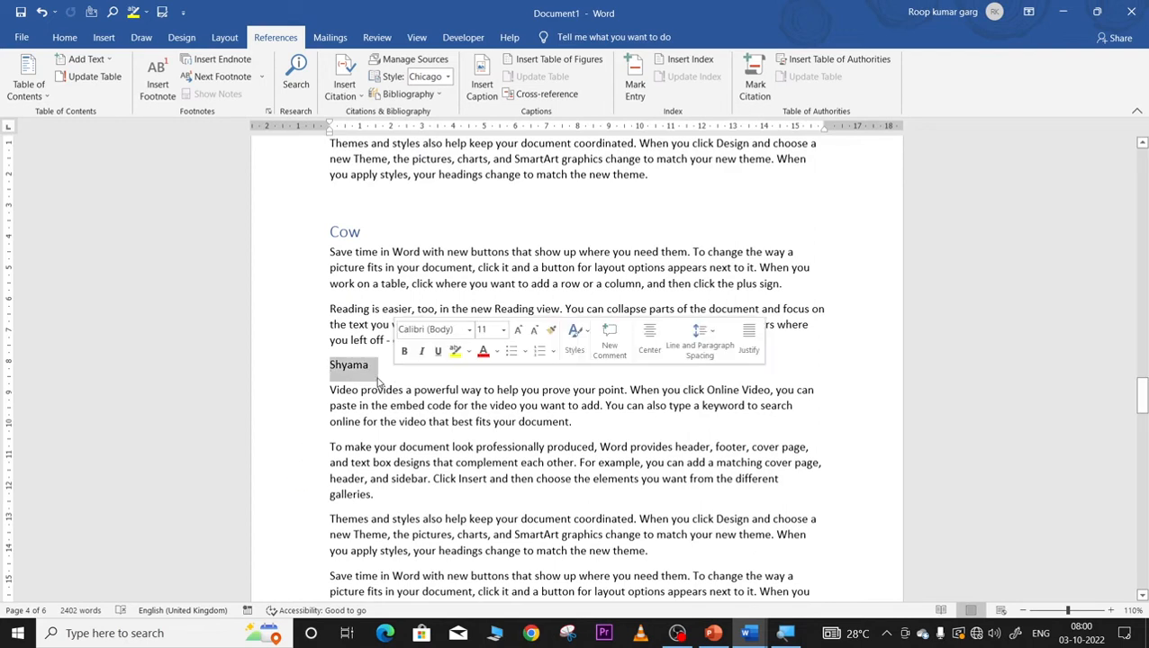
click(95, 59)
click(101, 131)
- Add the line "Horsh" above the "Themes and styles" paragraph under Shyama and mark it as Level 2 for the table of contents
scroll(349, 343, down, 3)
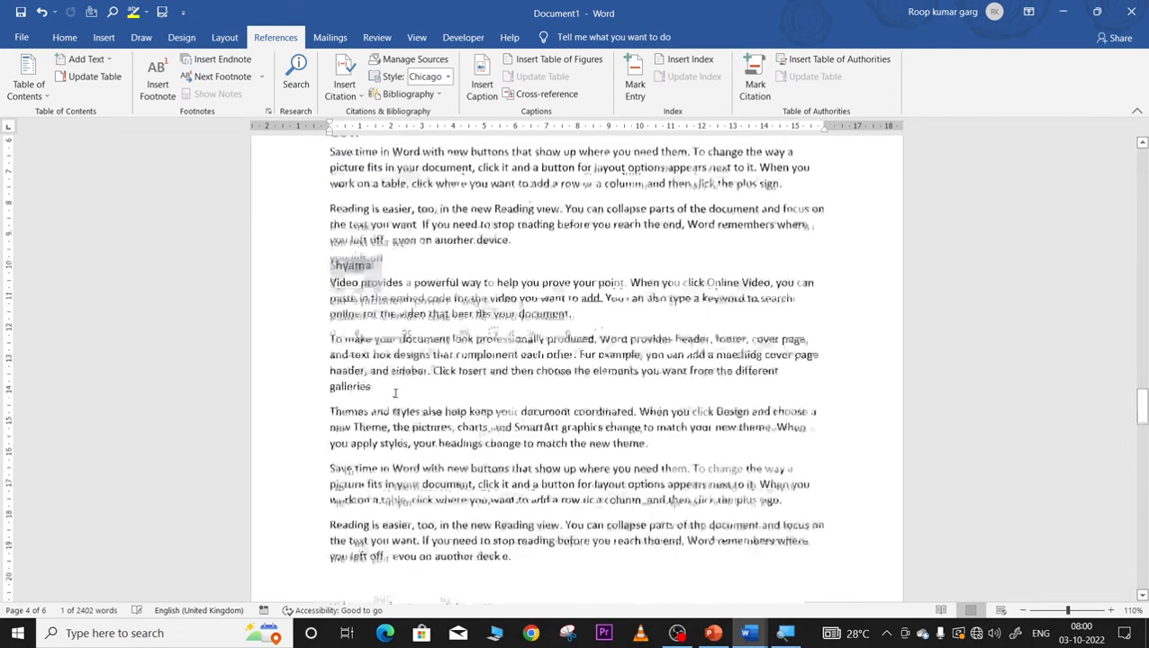
click(338, 335)
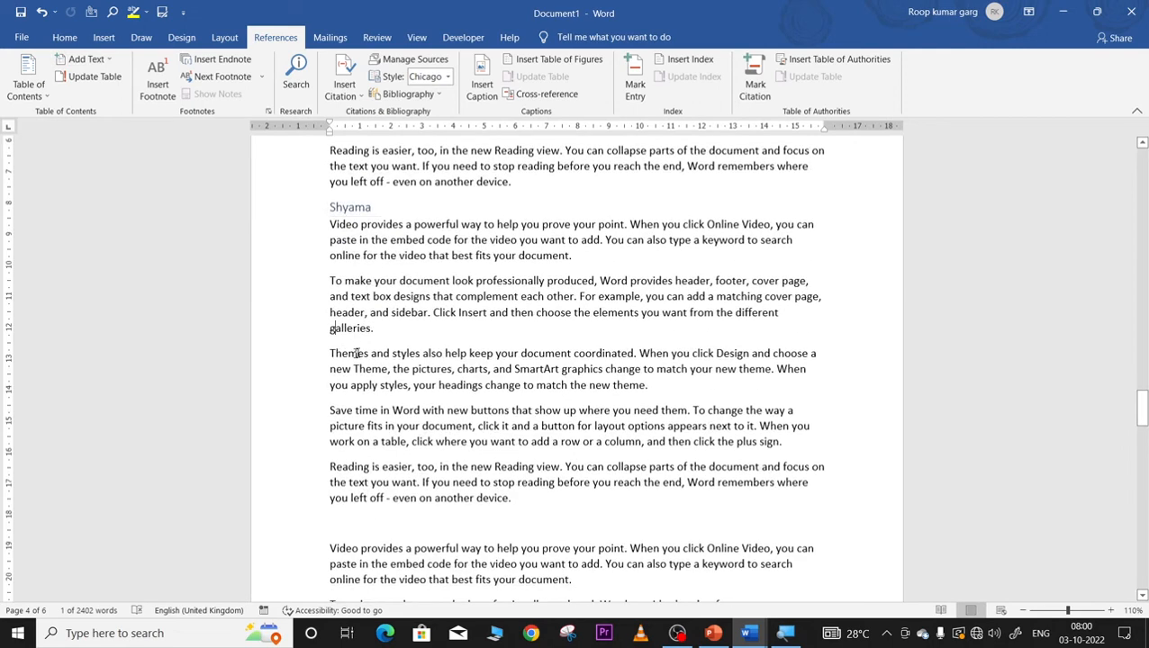
key(Return)
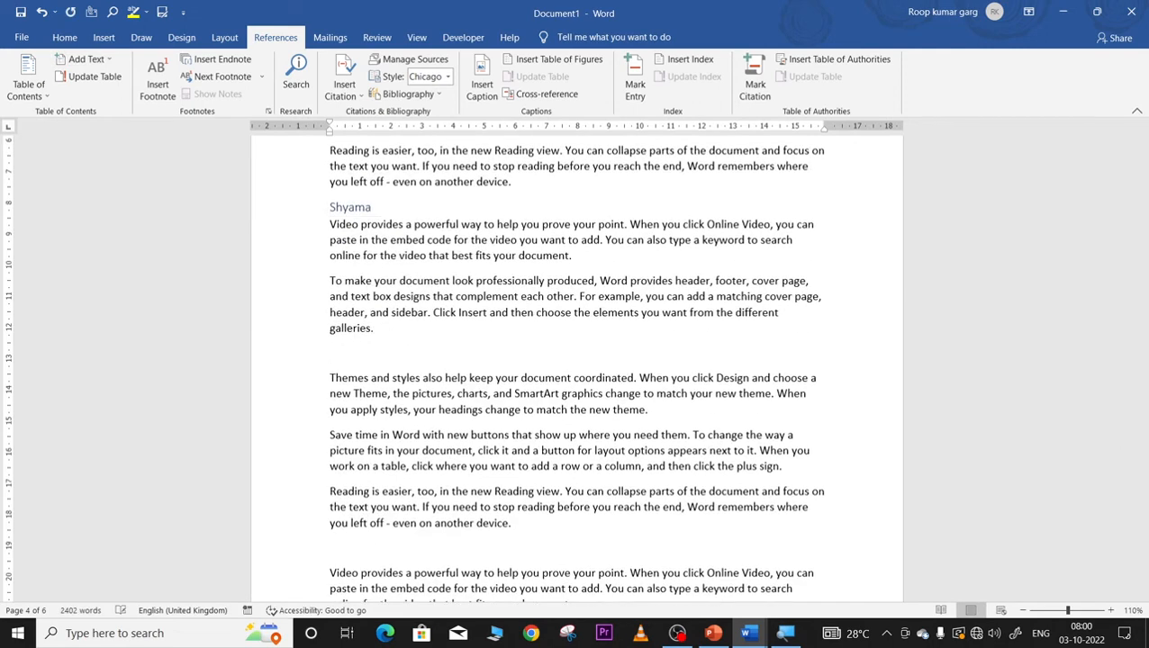
text(Horsh)
click(313, 358)
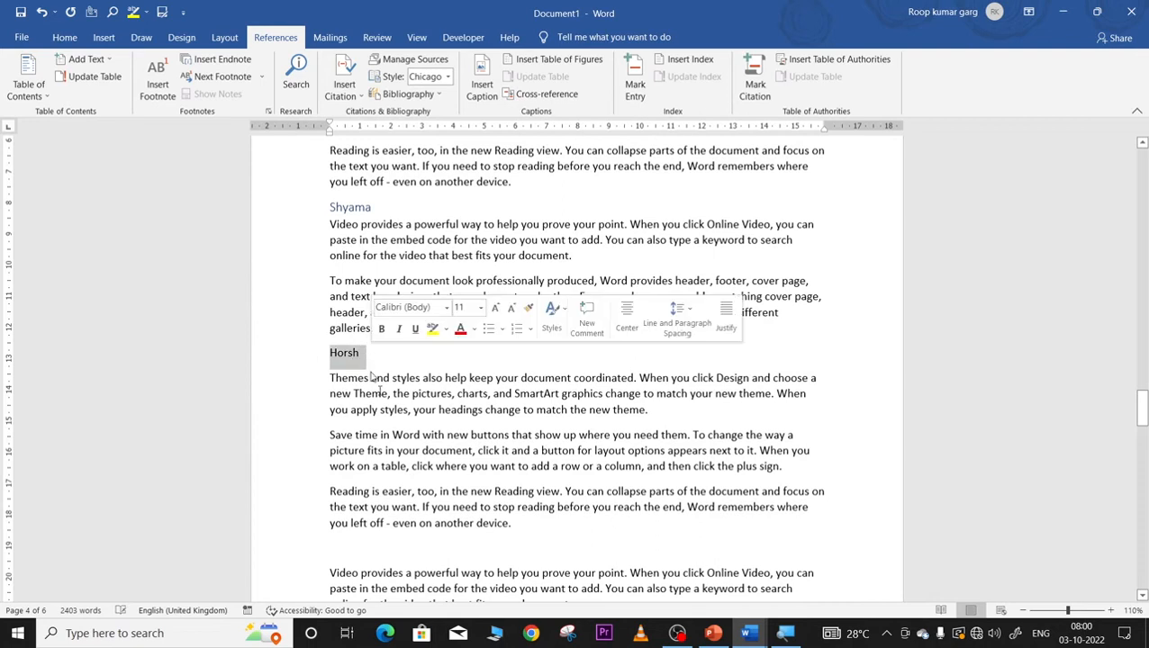
click(97, 63)
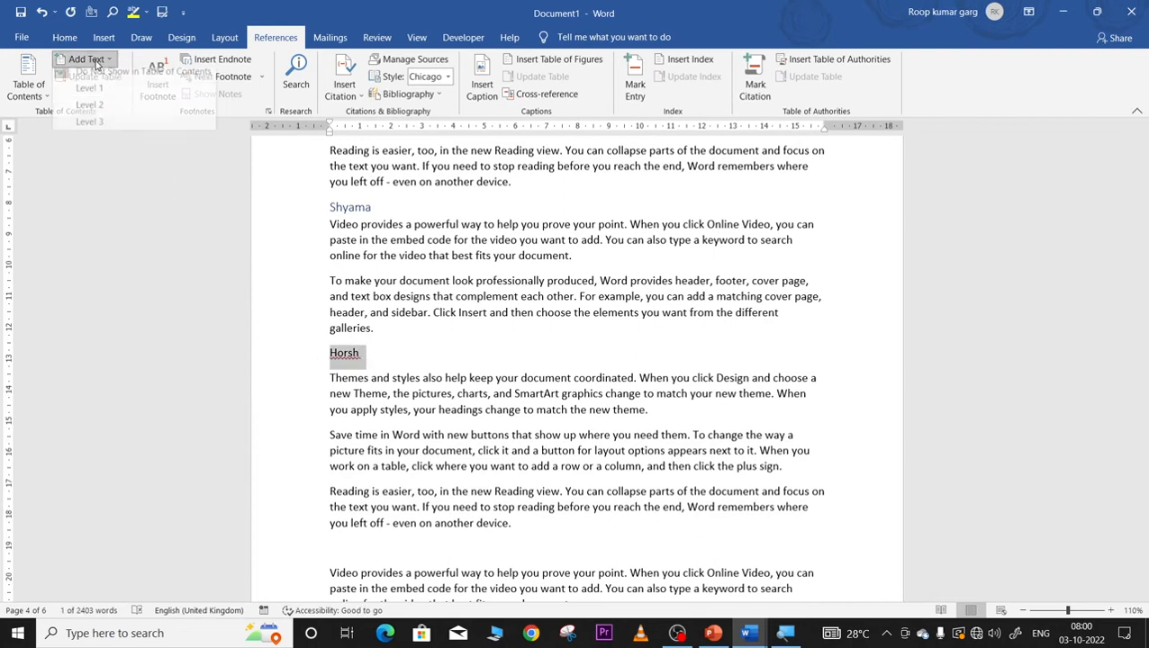
click(89, 112)
- Enter "Dog" on the blank line above the "Video provides" paragraph under Horsh and mark it as Level 2 for the table of contents
scroll(345, 433, down, 3)
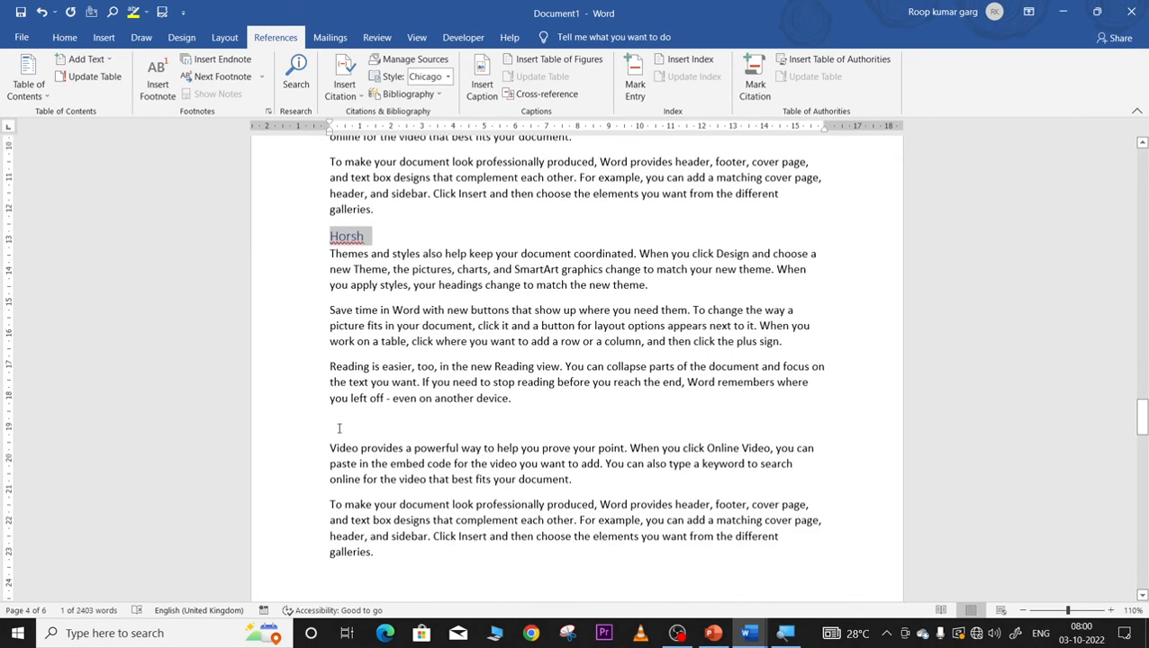
click(339, 427)
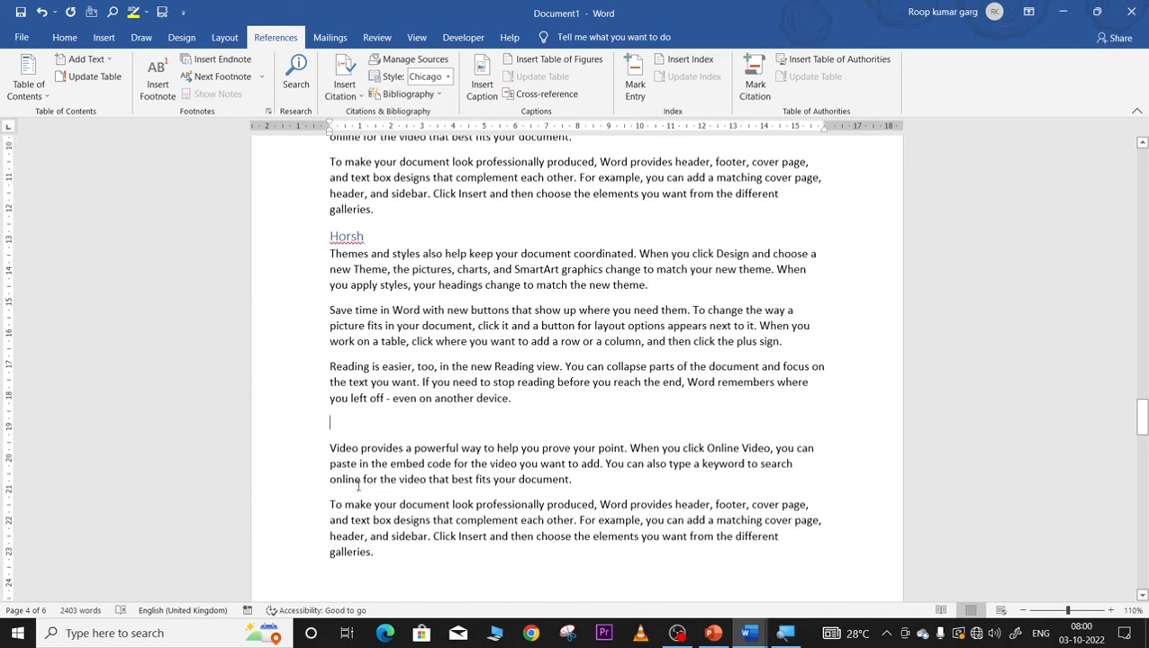
text(Dog)
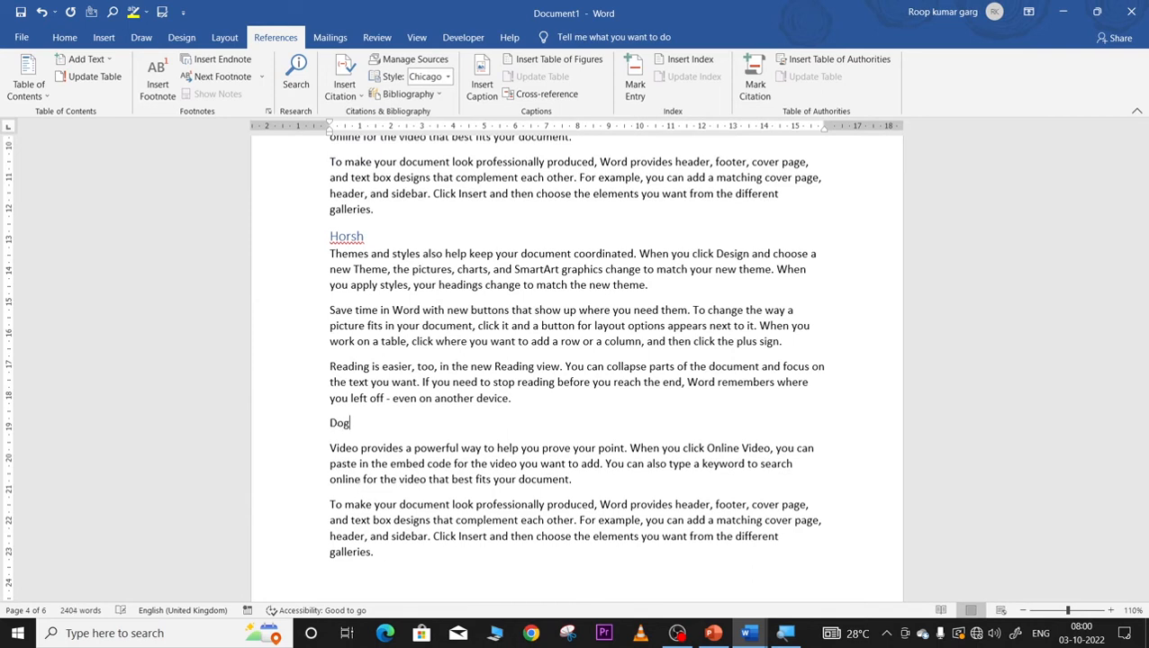
double_click(339, 427)
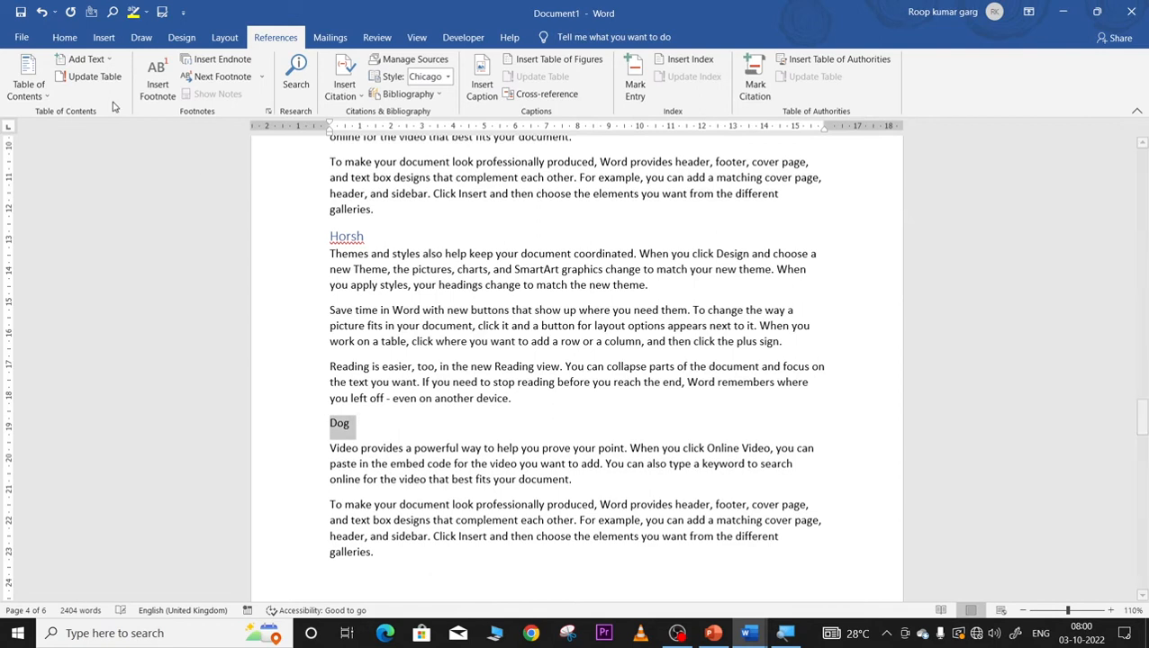
click(86, 59)
click(89, 111)
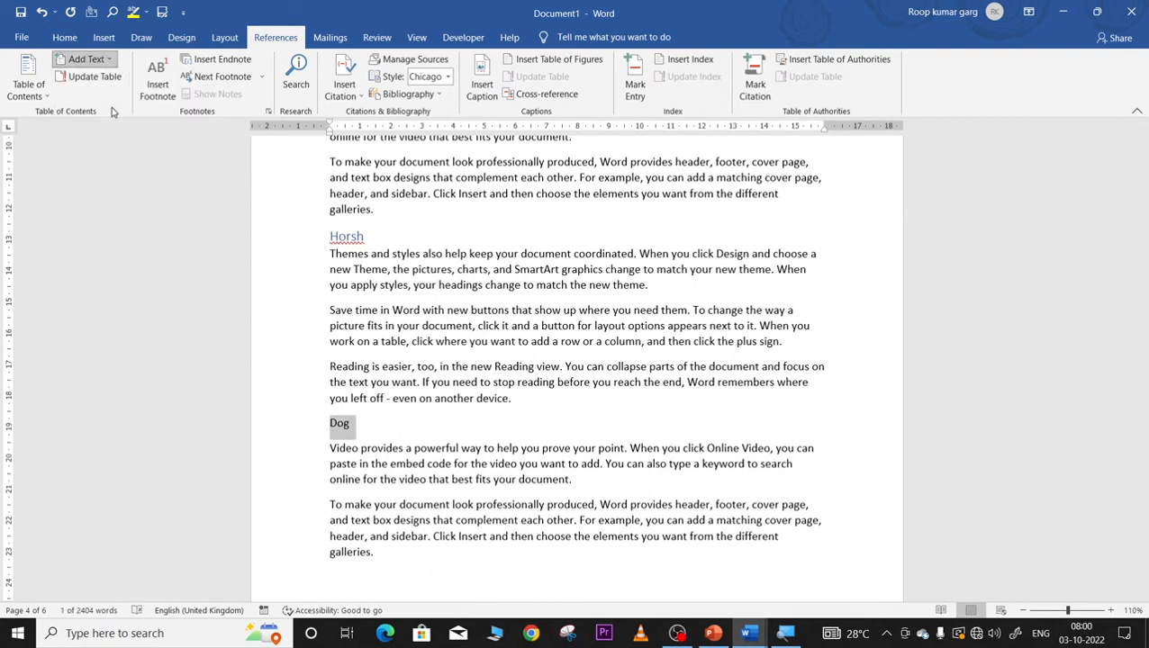
click(266, 342)
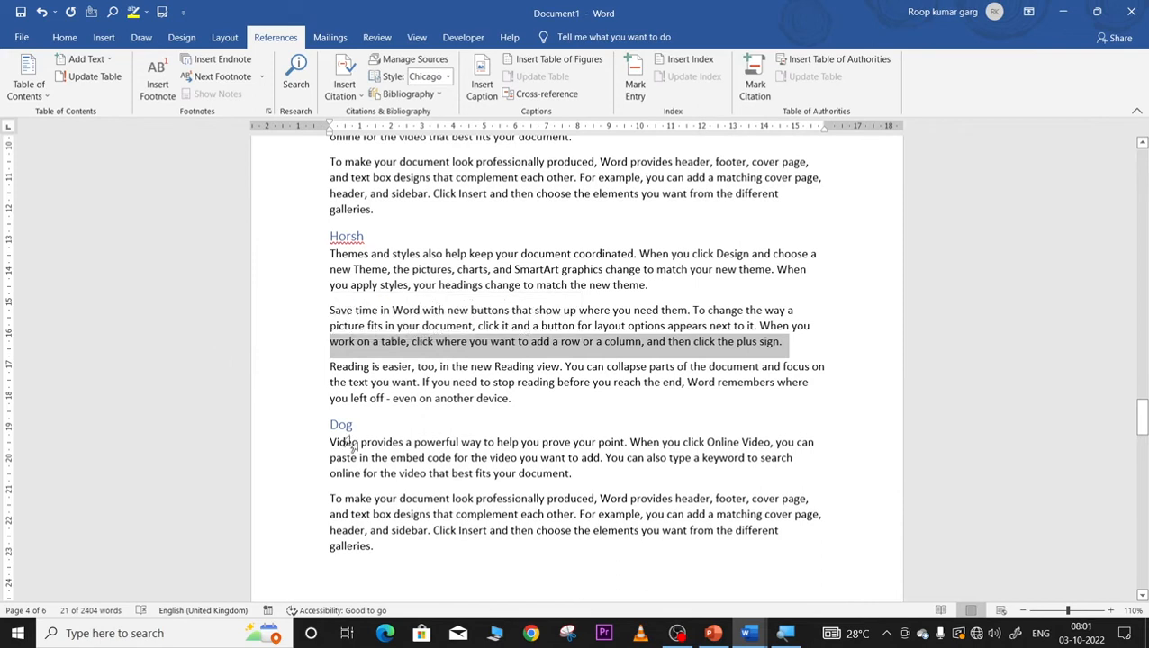
- Insert the built-in Automatic Table 2 table of contents on the blank first page
scroll(390, 463, up, 10)
scroll(389, 463, up, 10)
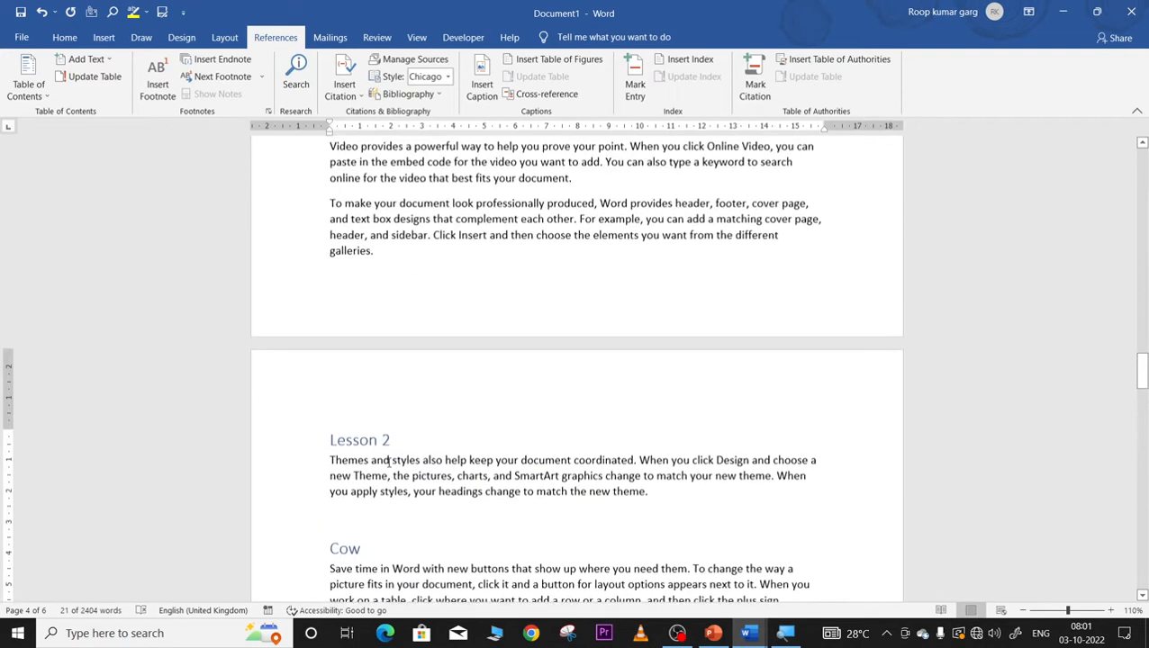
scroll(389, 463, up, 10)
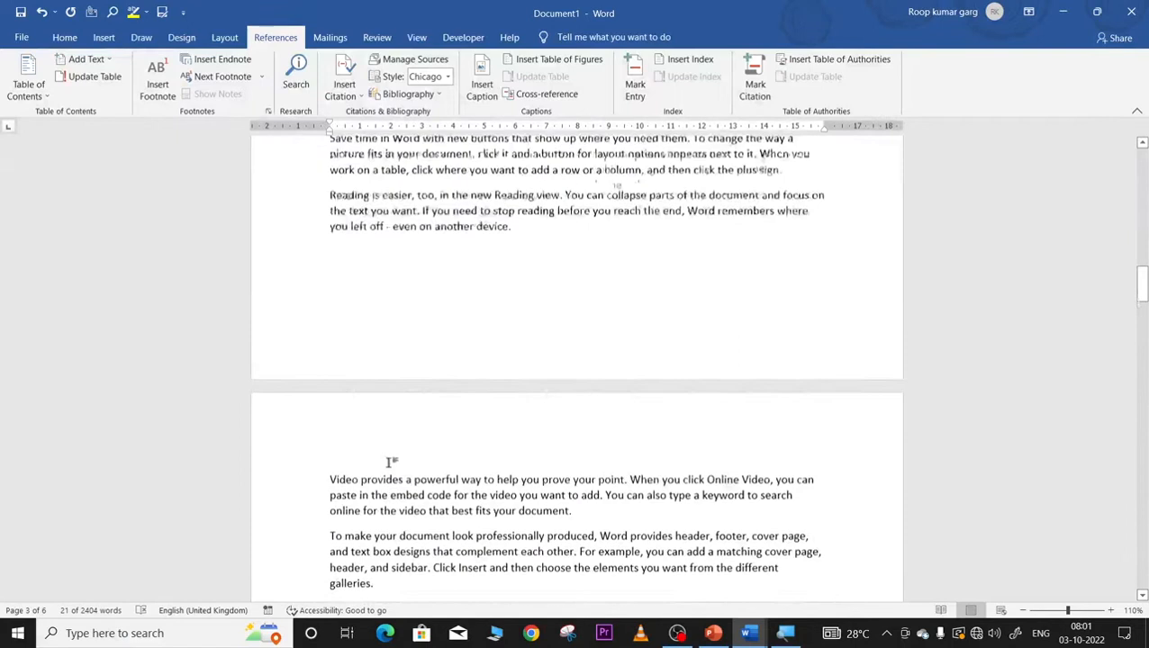
scroll(391, 463, up, 15)
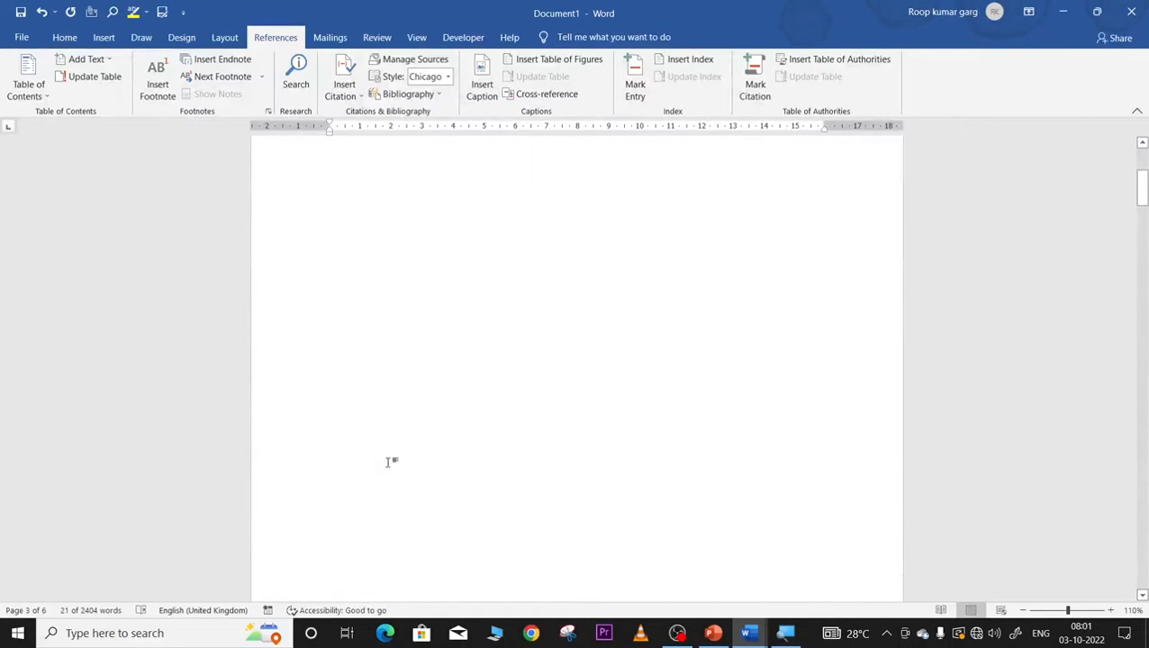
click(350, 246)
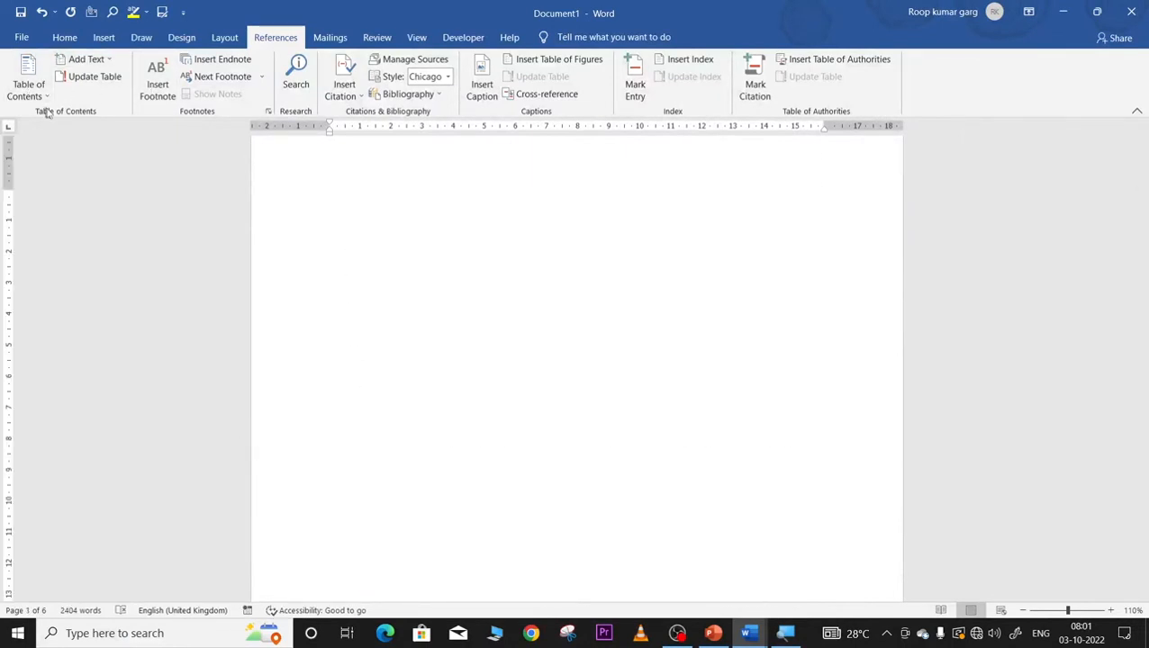
click(30, 68)
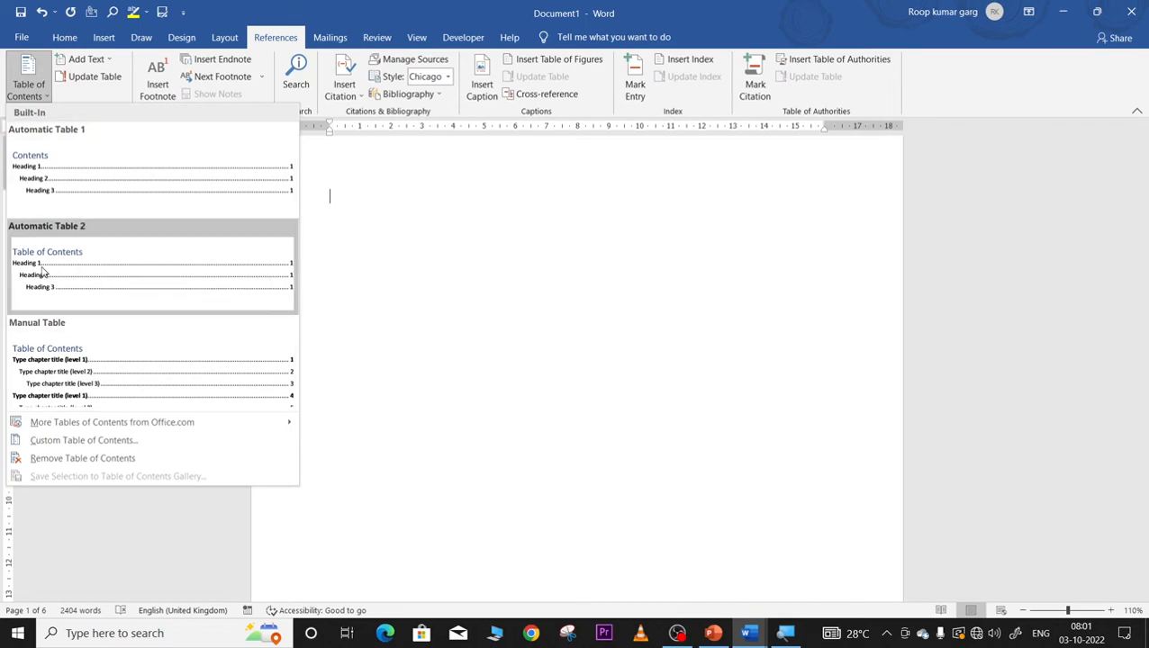
click(90, 271)
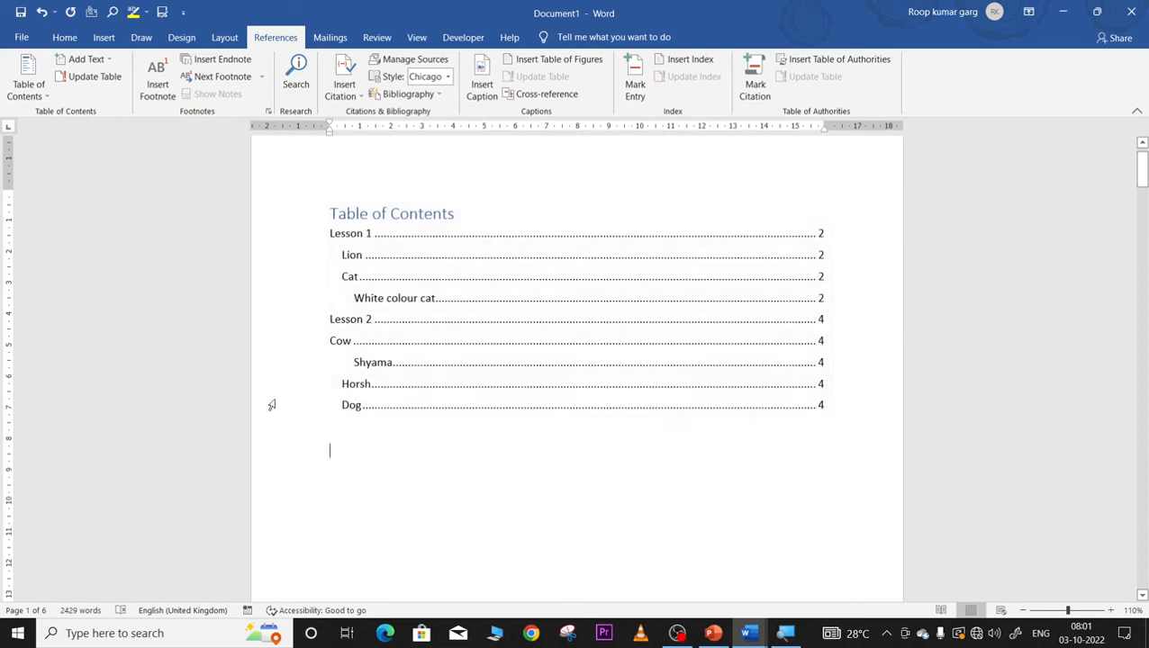
- Insert three page breaks before the "Video provides" paragraph at the start of page 3
scroll(503, 393, down, 8)
scroll(504, 393, down, 10)
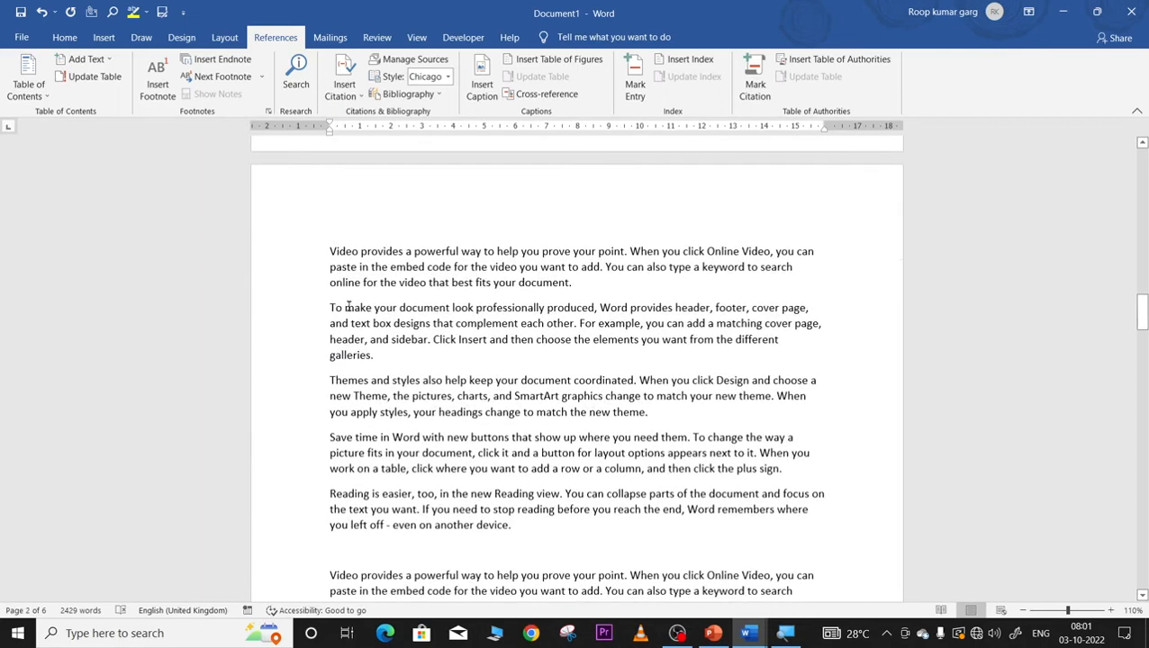
click(328, 246)
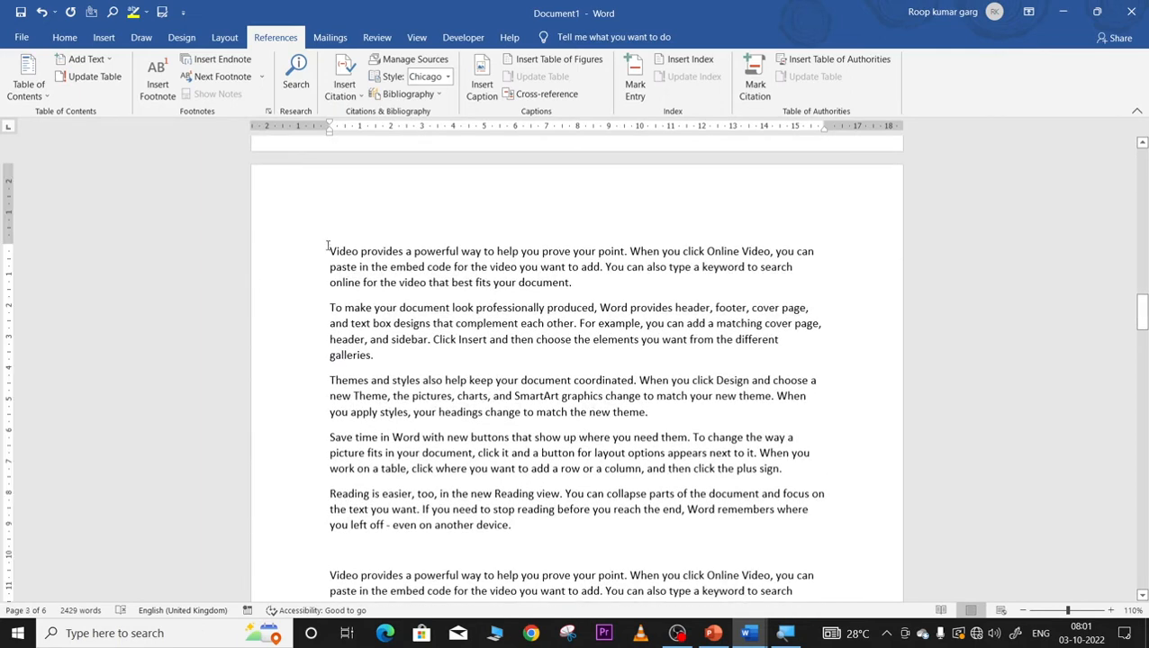
scroll(328, 246, up, 3)
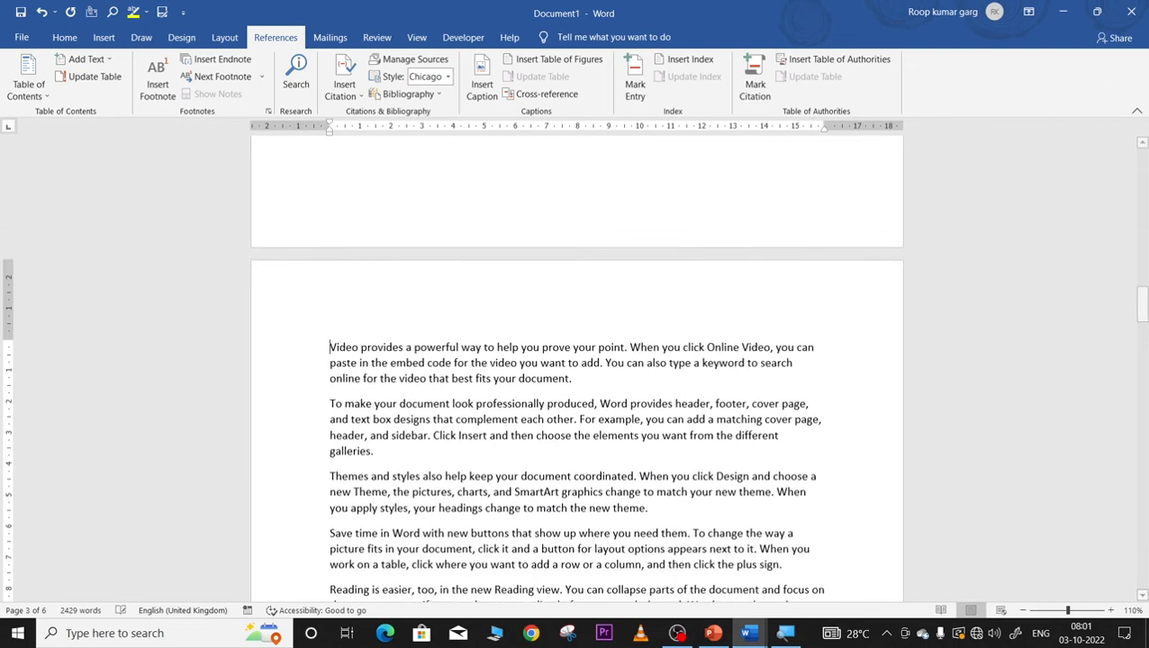
key(ctrl+Return)
key(ctrl+Return)
key(ctrl+Return)
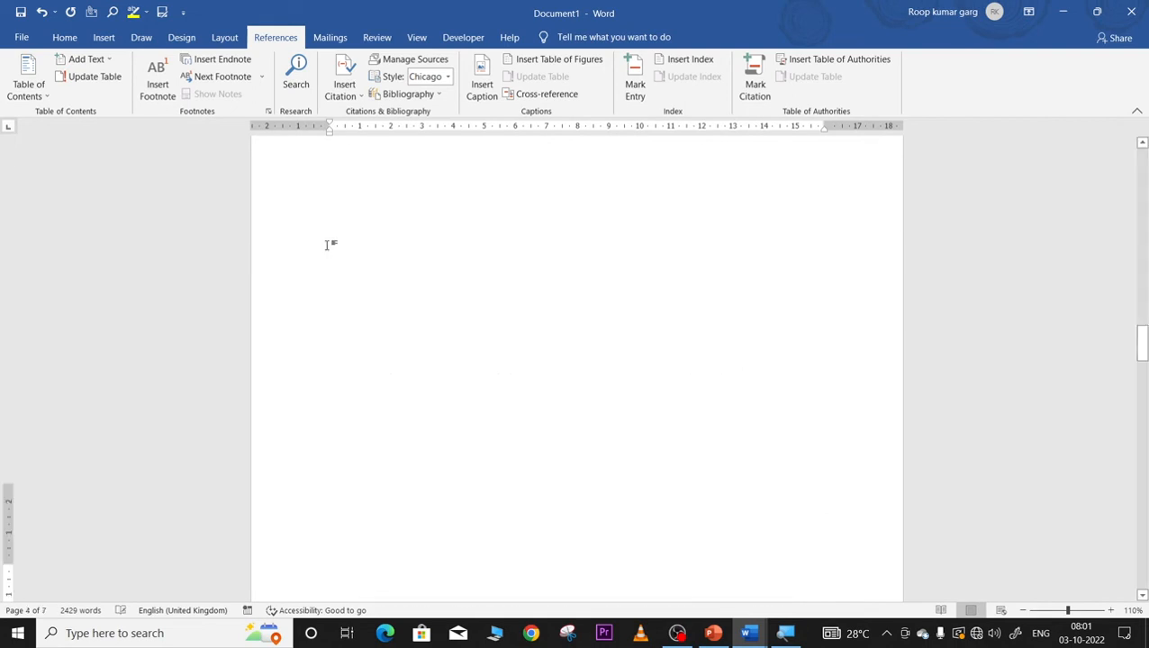
- Update the entire table of contents on the first page, including its entries and page numbers
scroll(356, 263, up, 20)
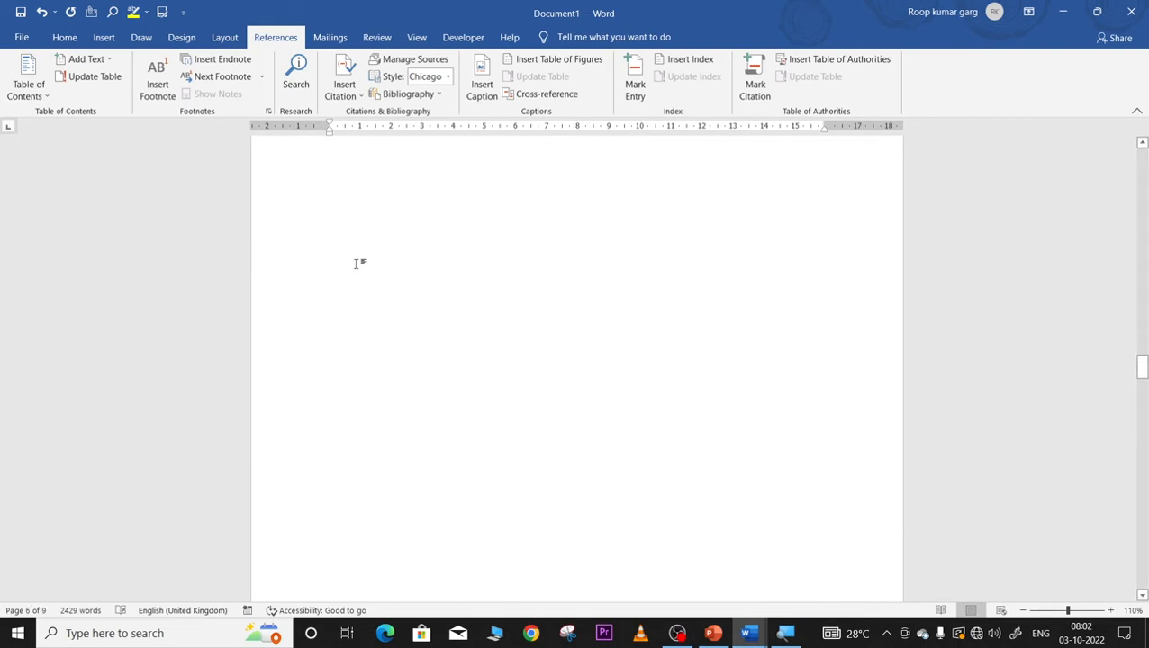
scroll(355, 263, up, 3)
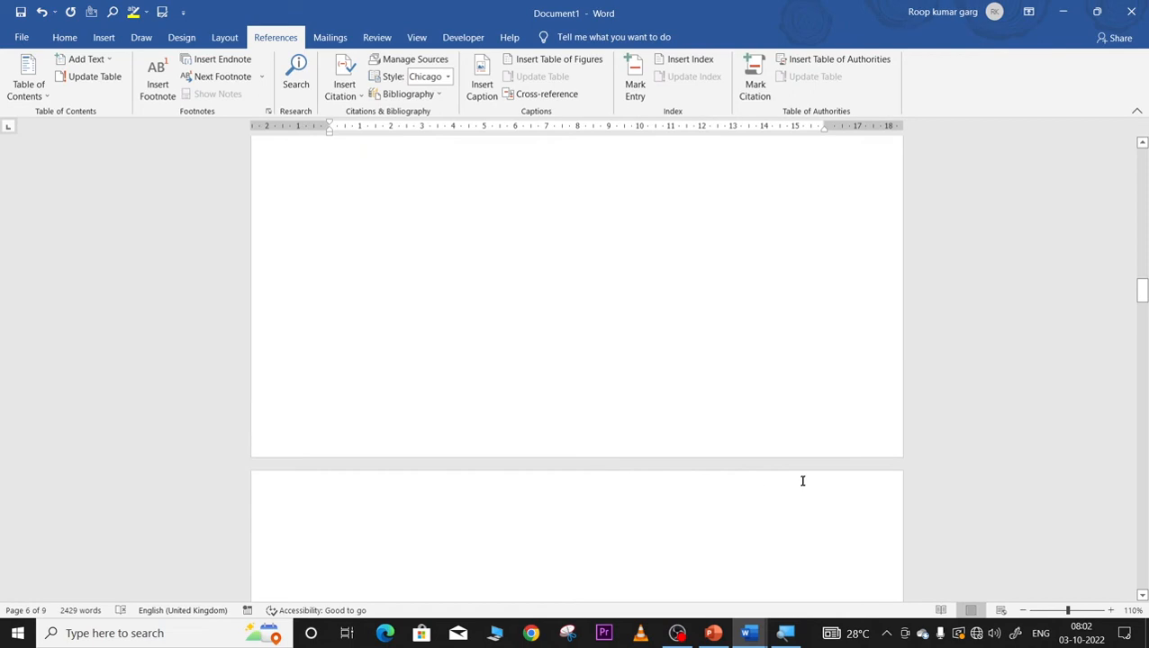
drag(1139, 292, 1140, 165)
click(336, 182)
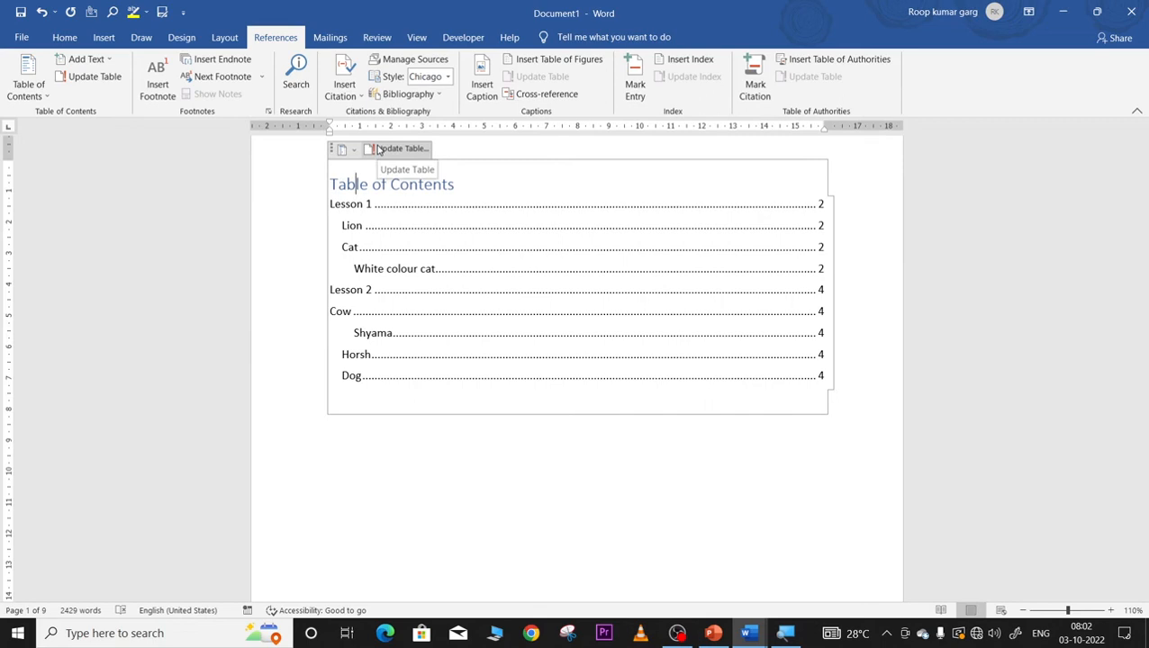
key(super)
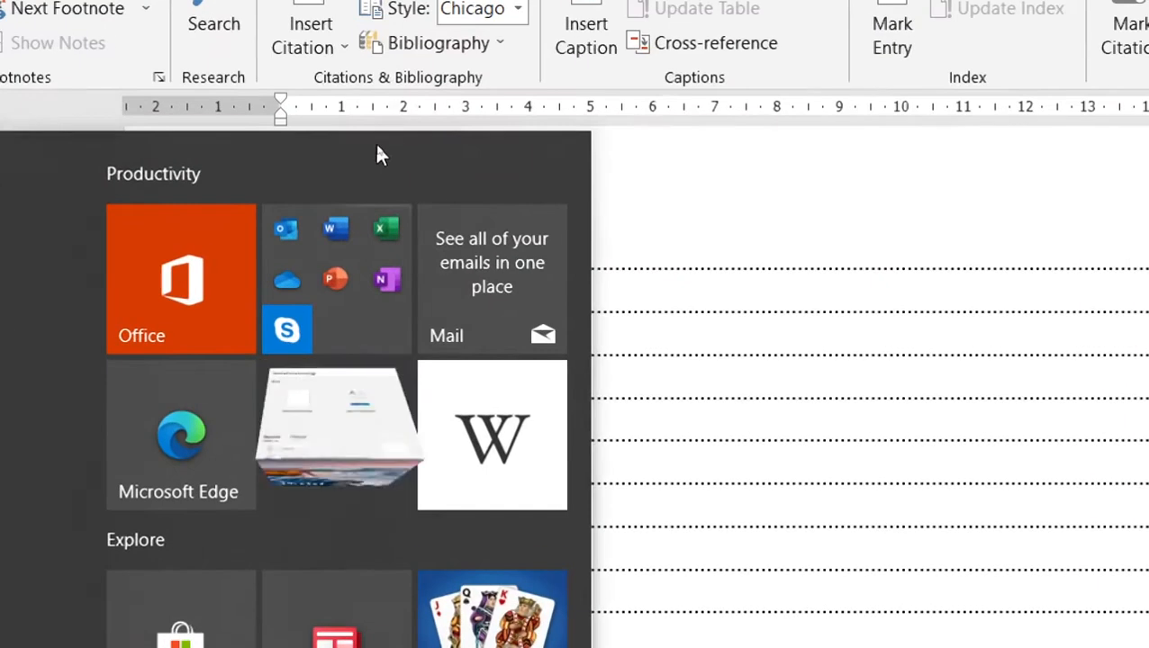
key(super)
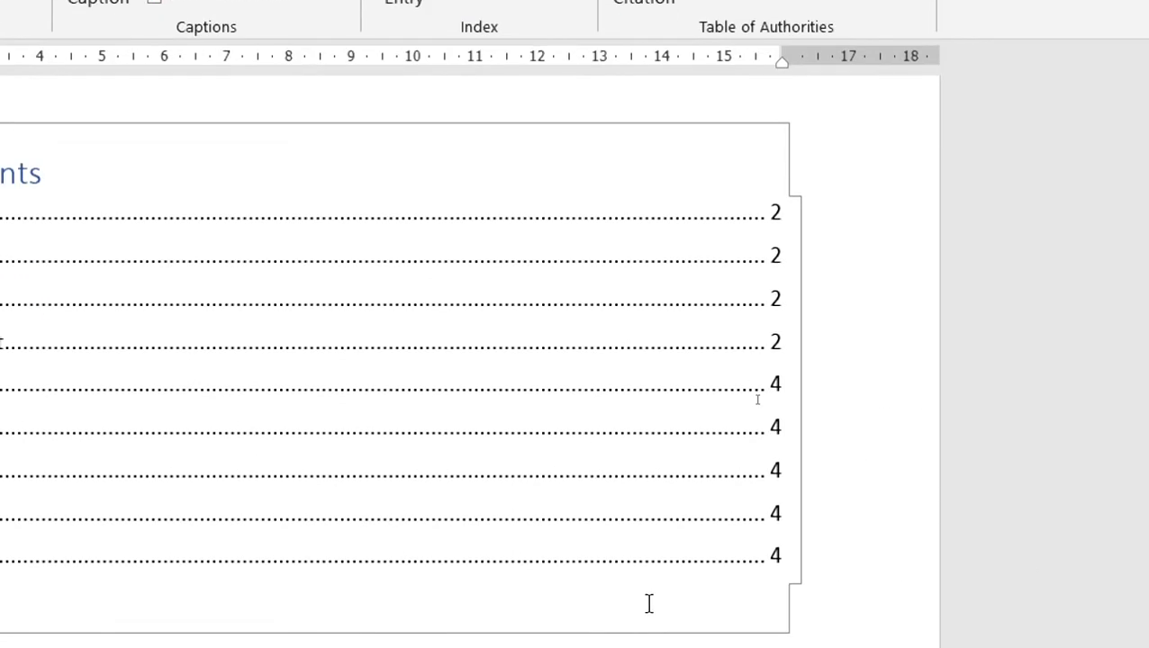
click(105, 102)
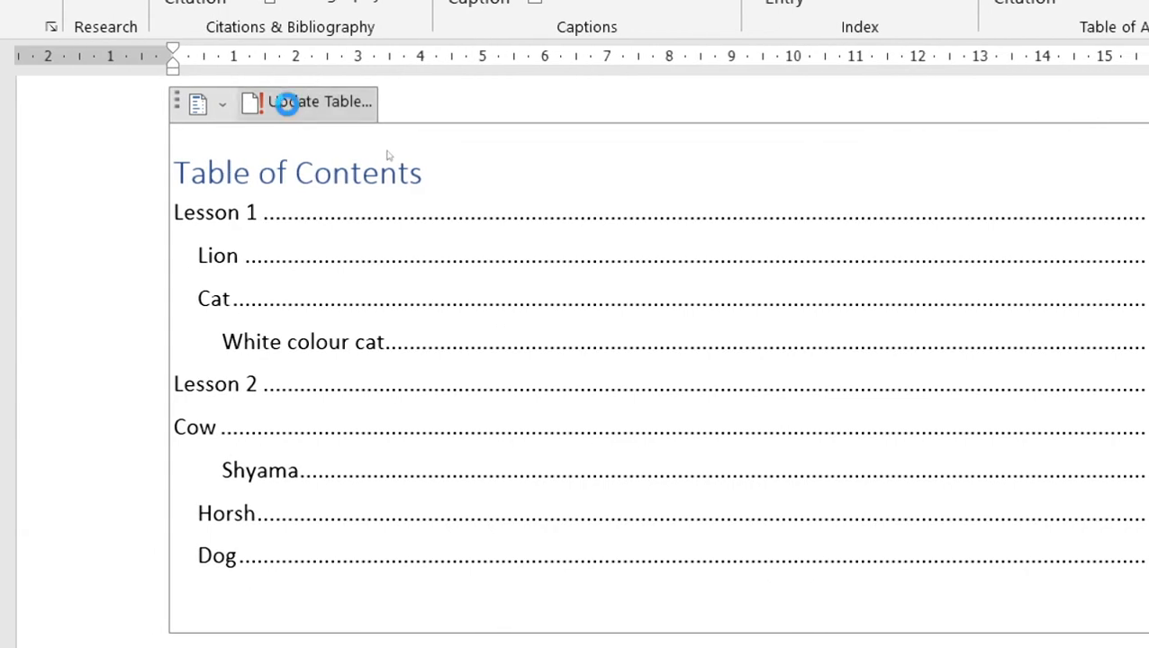
click(468, 433)
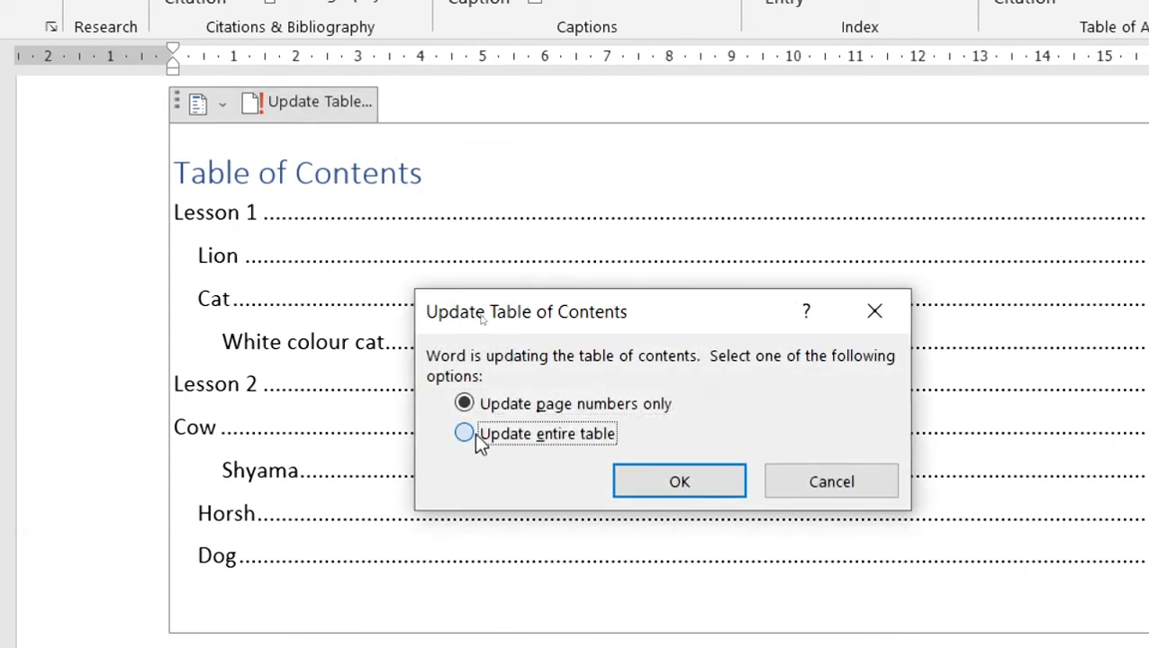
click(677, 483)
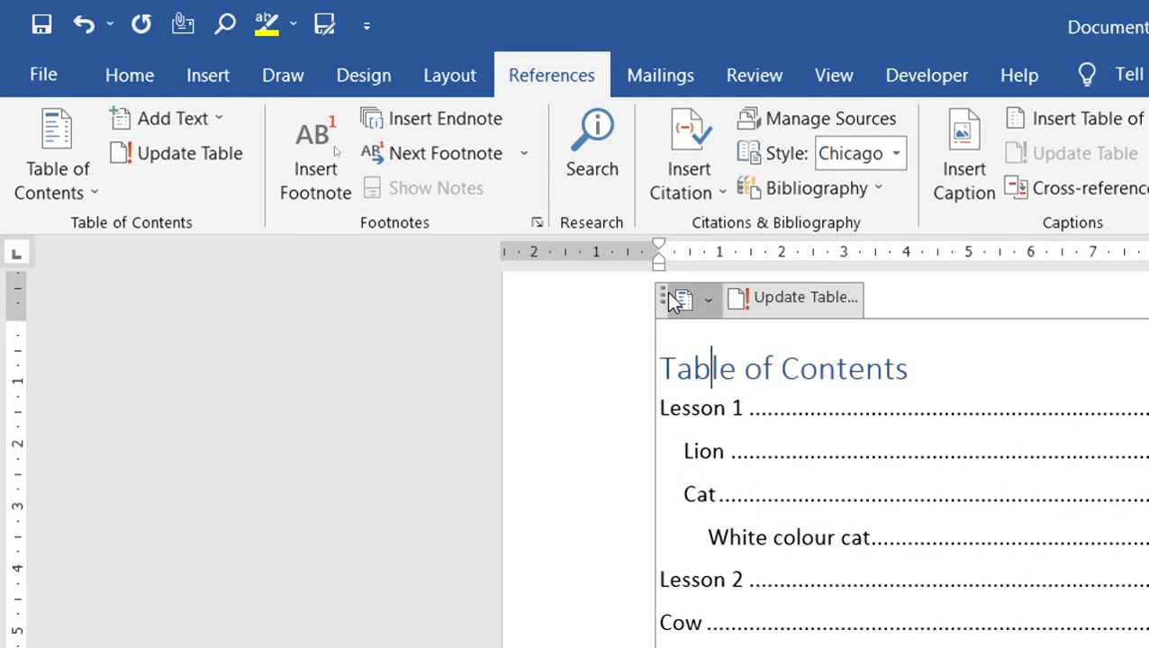
- Select the whole table of contents on the first page and delete it
click(678, 300)
click(660, 295)
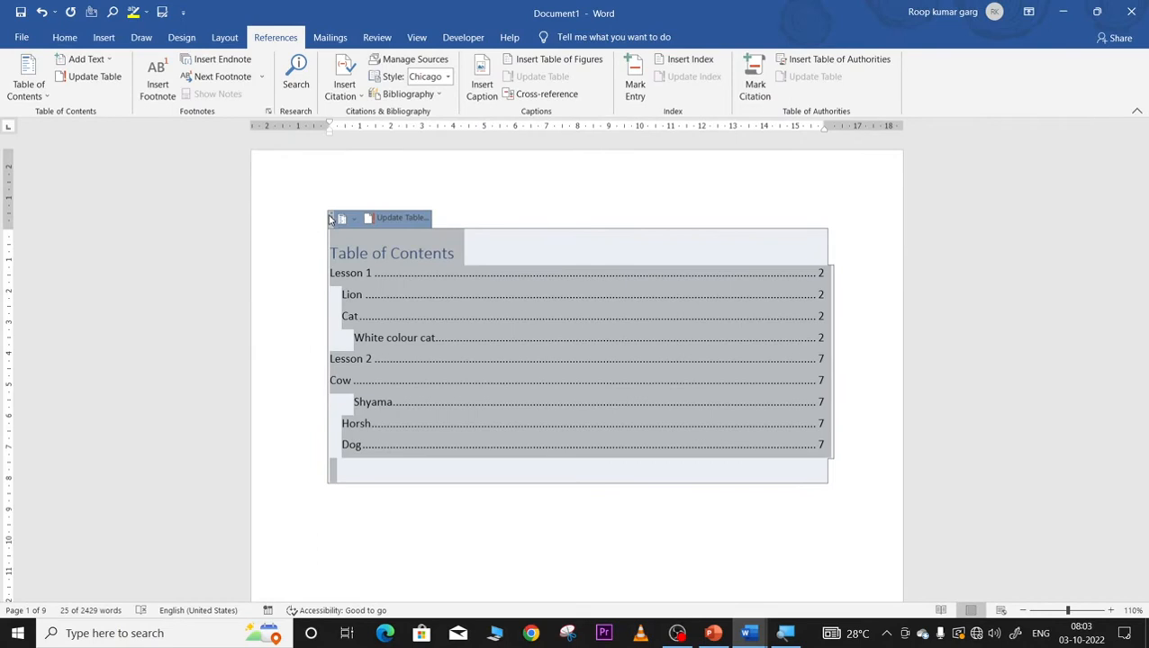
click(446, 304)
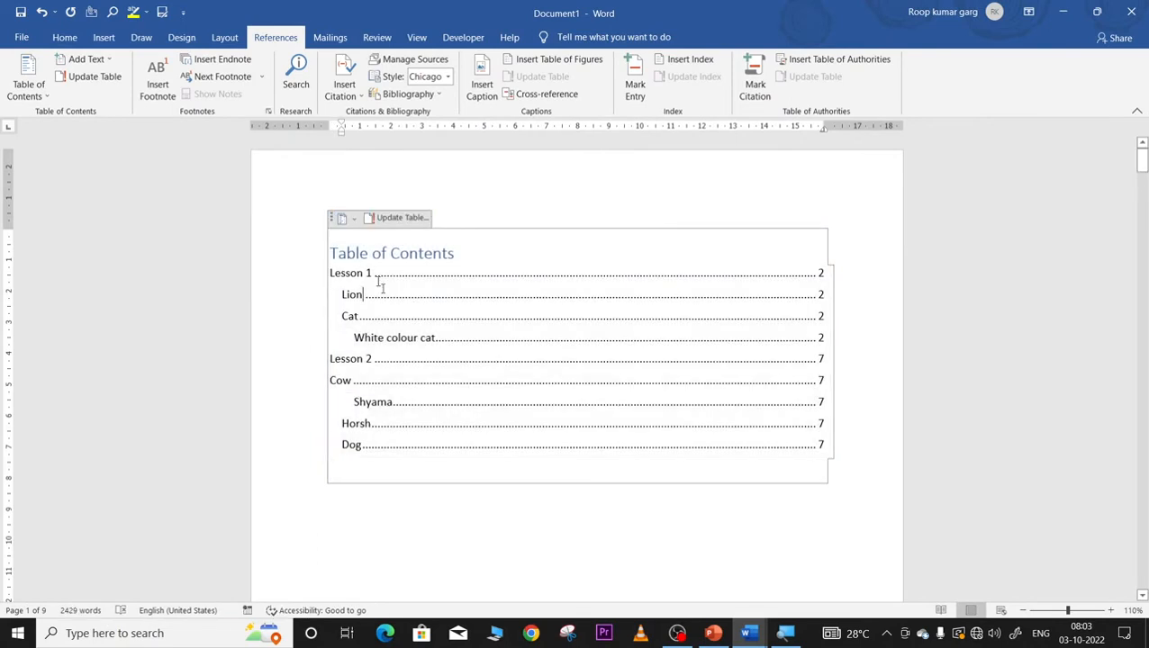
click(331, 218)
key(Delete)
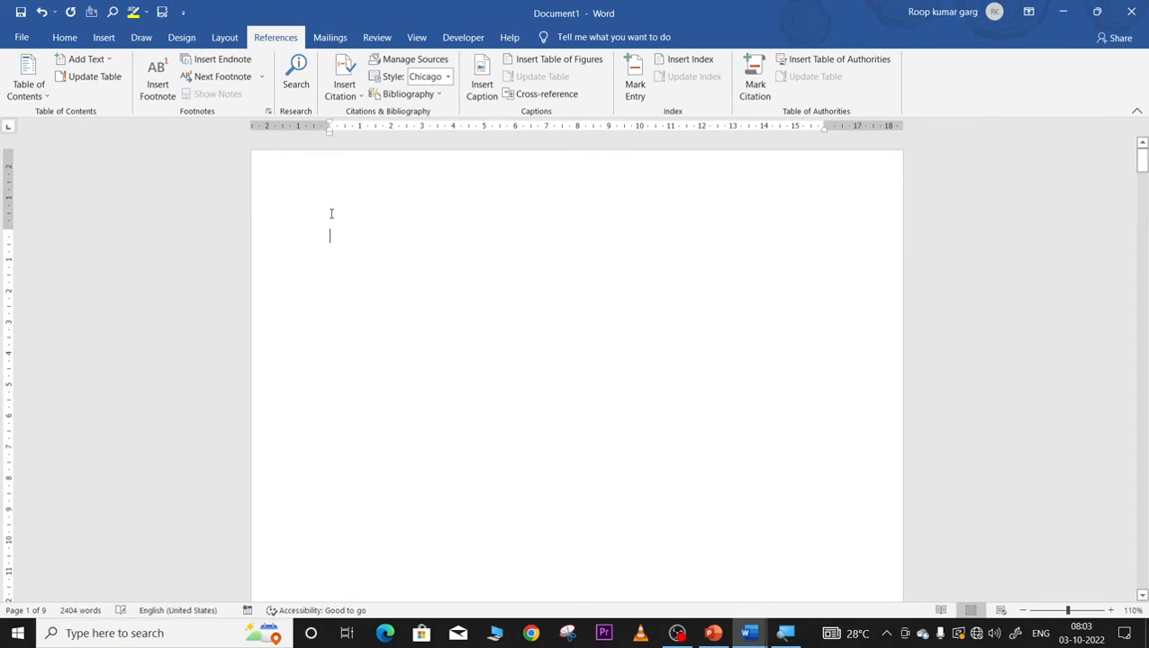
- Remove the blank page at the start of the document so that Lesson 1 begins on page 1
scroll(399, 302, down, 12)
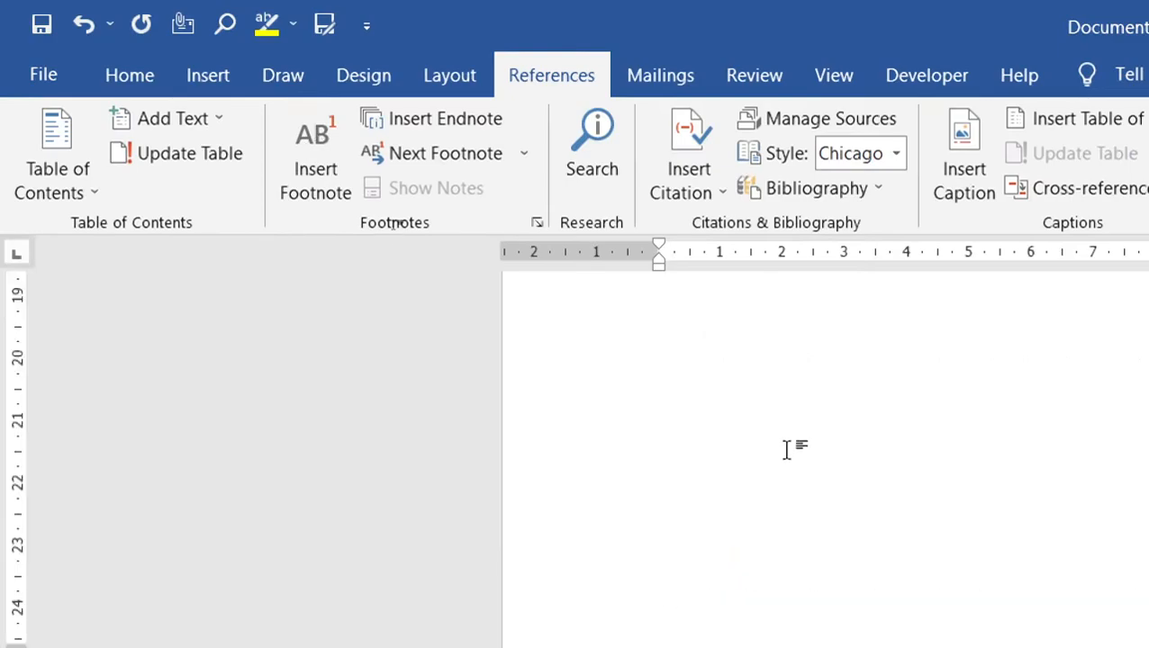
scroll(792, 450, down, 10)
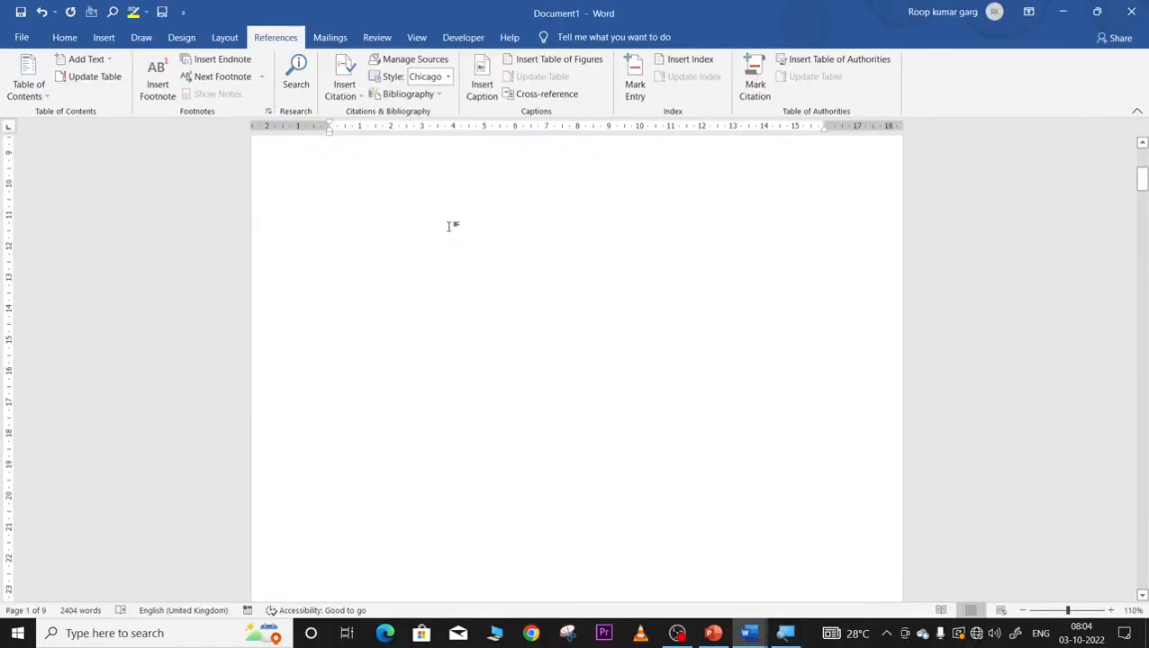
scroll(449, 226, up, 7)
key(Tab)
key(Tab)
key(Tab)
key(Tab)
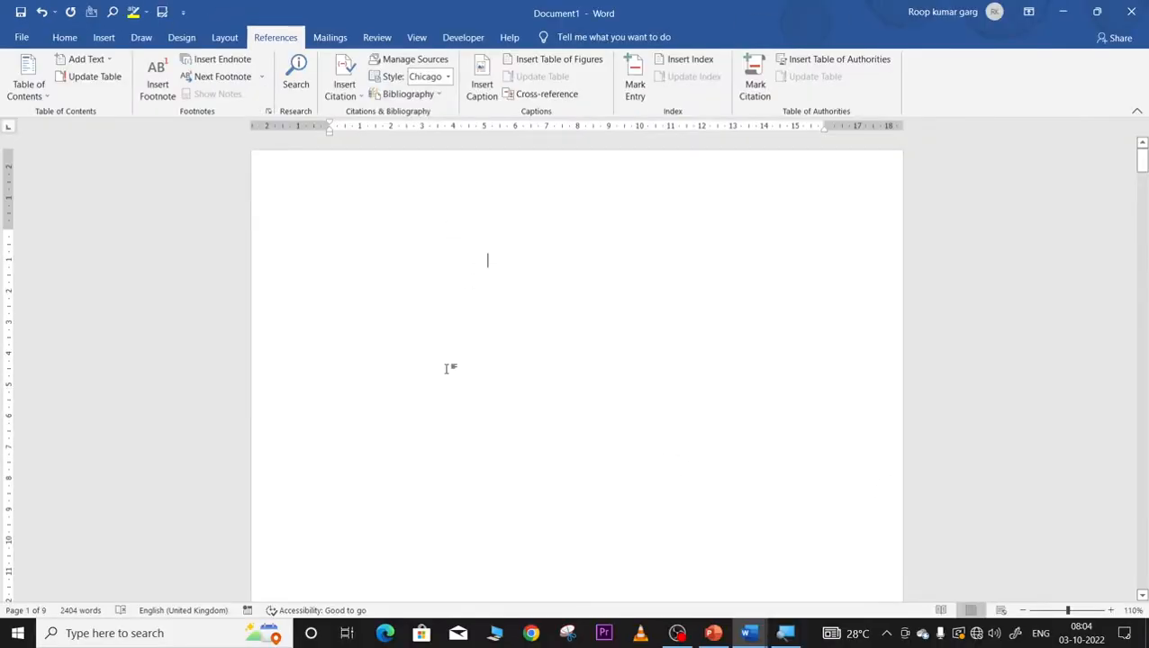
scroll(448, 368, down, 20)
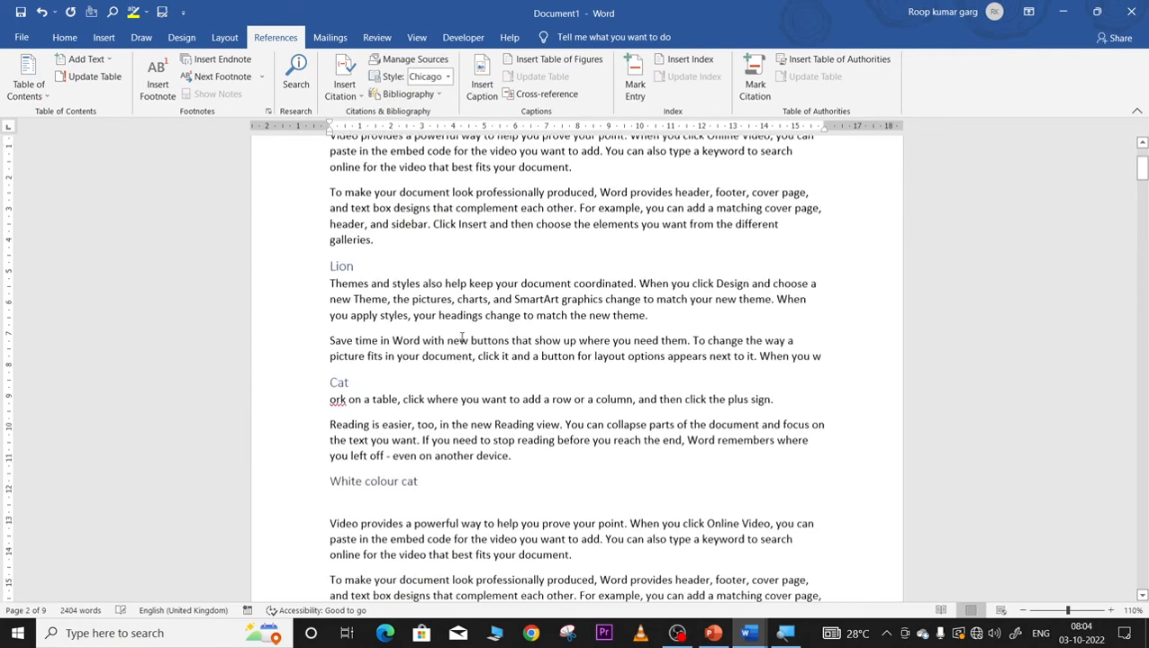
scroll(464, 343, up, 4)
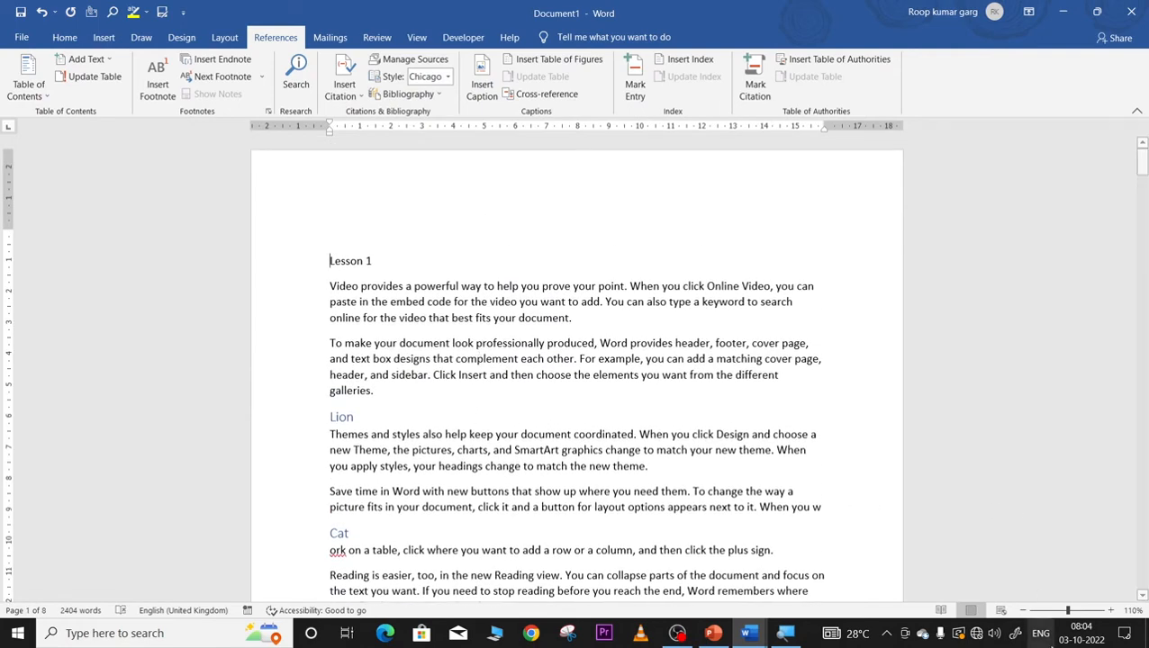
- Delete the blank pages between the end of page 1 and the following "Video provides" paragraph
scroll(736, 531, down, 7)
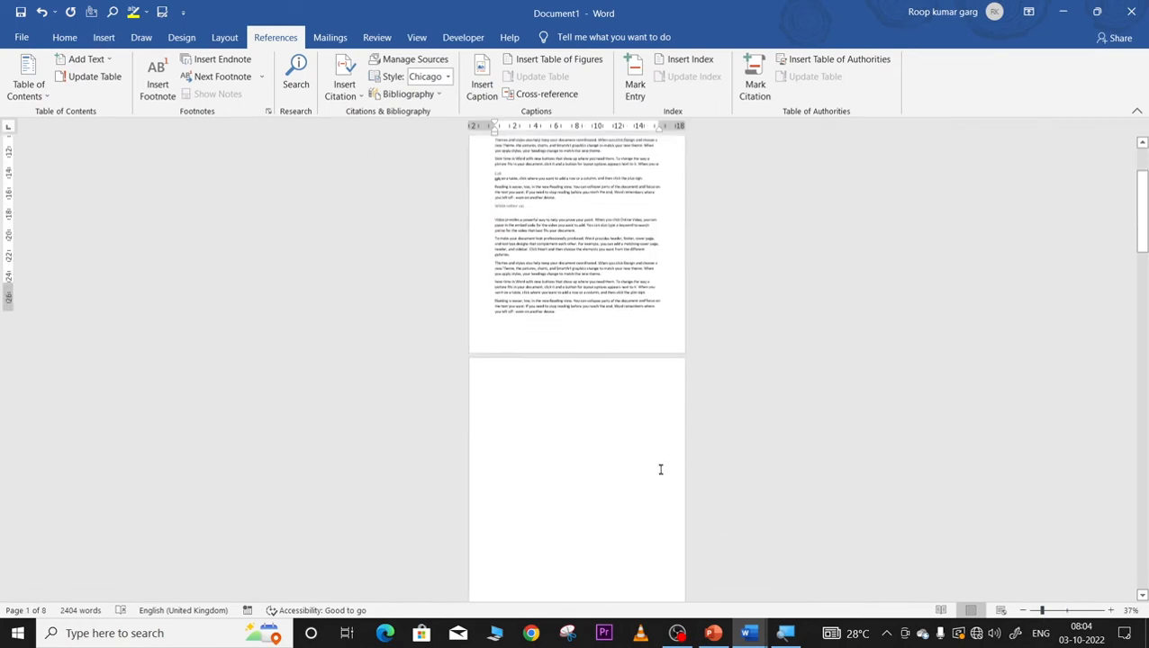
scroll(660, 469, down, 1)
click(572, 324)
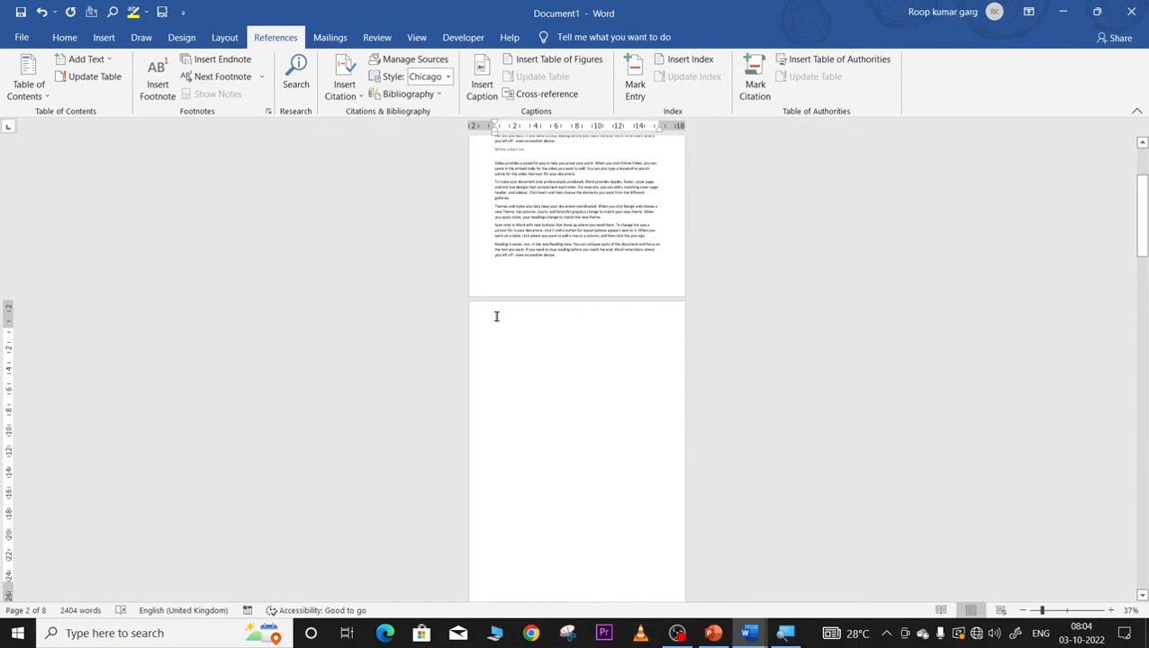
scroll(514, 297, down, 3)
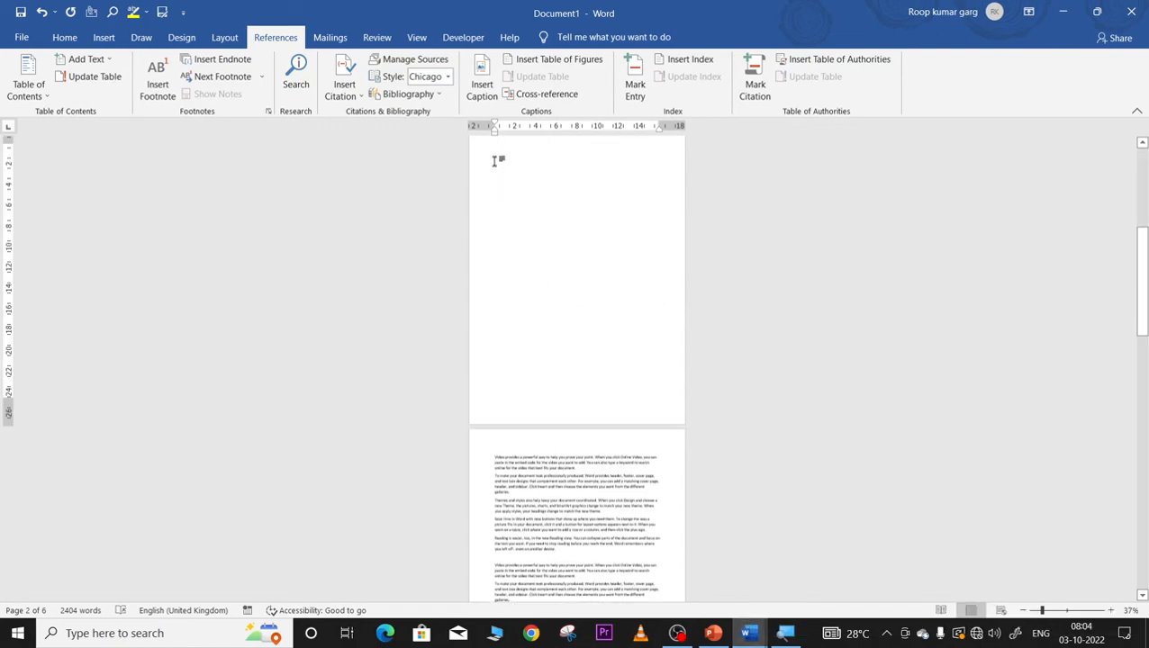
drag(500, 161, 629, 364)
key(Delete)
scroll(793, 446, up, 8)
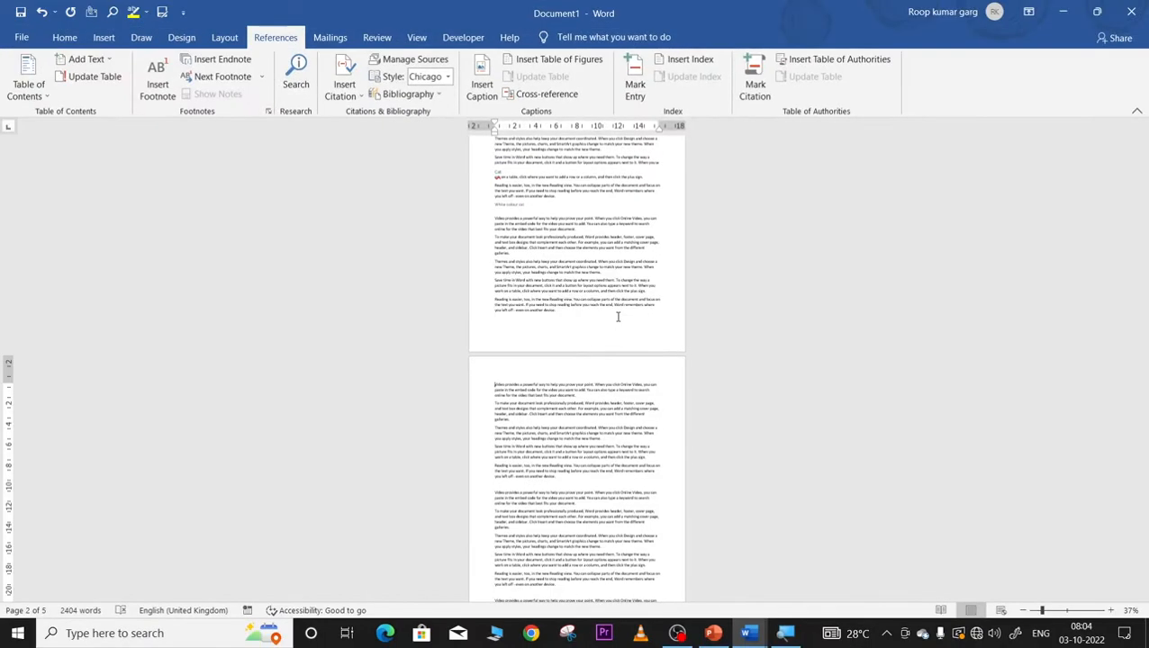
- Insert a page break before the Lesson 1 line to leave an empty first page
scroll(618, 317, up, 9)
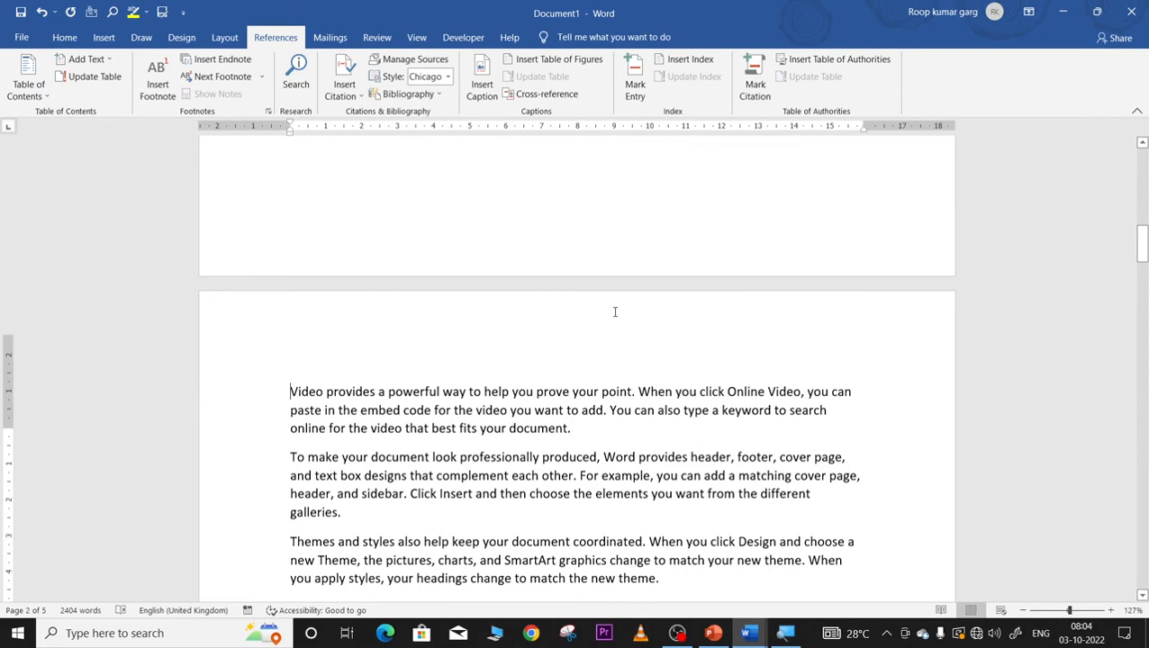
scroll(615, 311, down, 3)
scroll(615, 312, up, 8)
scroll(616, 311, up, 2)
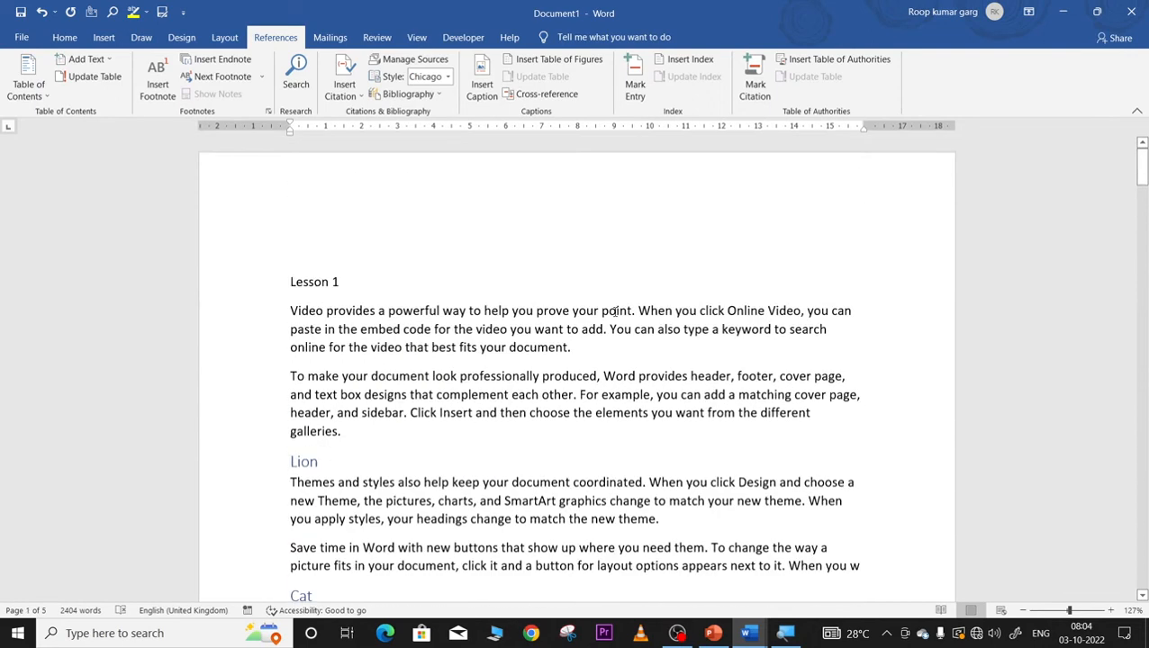
click(289, 283)
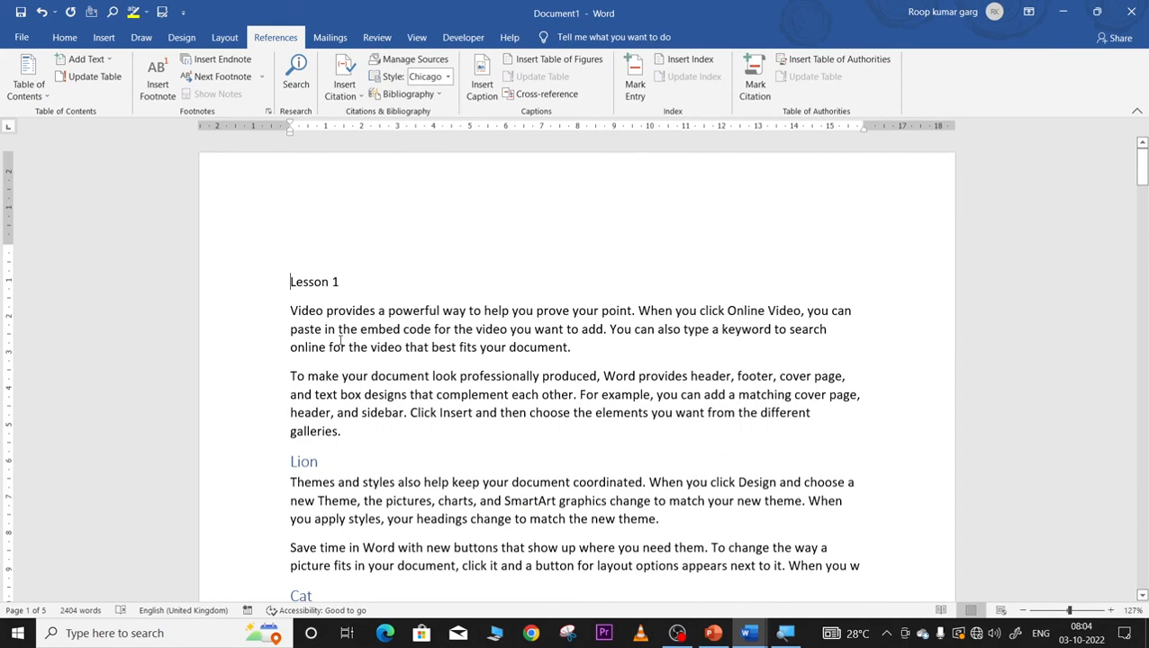
key(ctrl+Return)
- Examine the page sequence of the whole document, from the blank first page through the Lesson 1 page to the end
scroll(670, 459, down, 5)
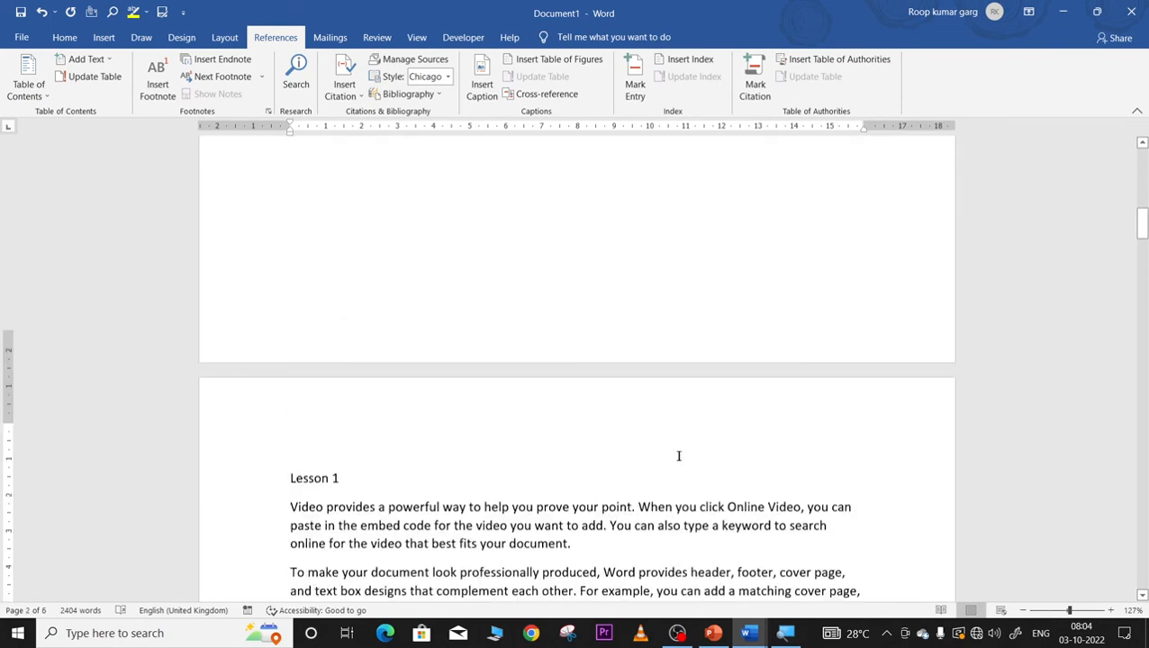
scroll(765, 446, up, 4)
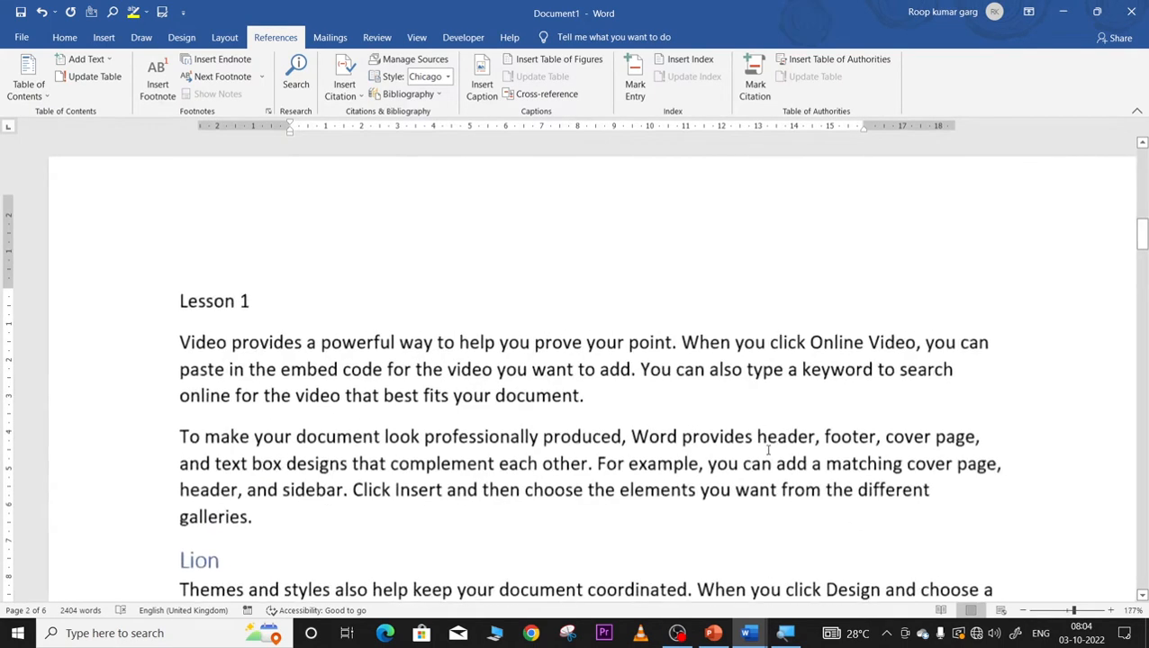
scroll(767, 468, down, 11)
scroll(766, 469, down, 5)
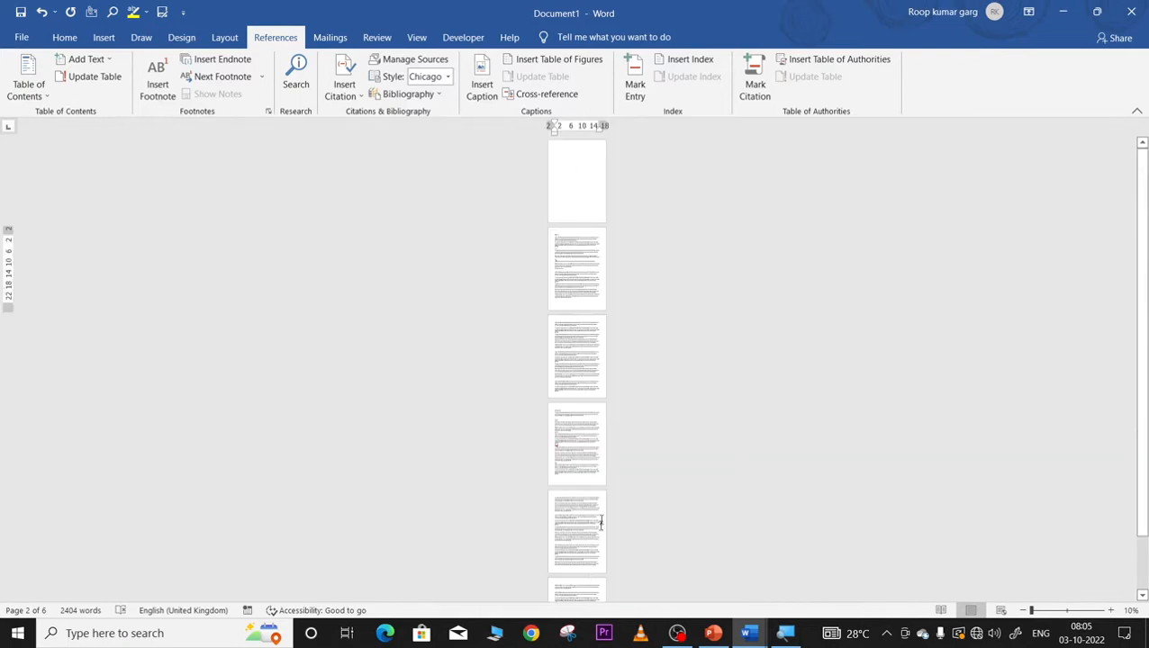
scroll(594, 178, up, 9)
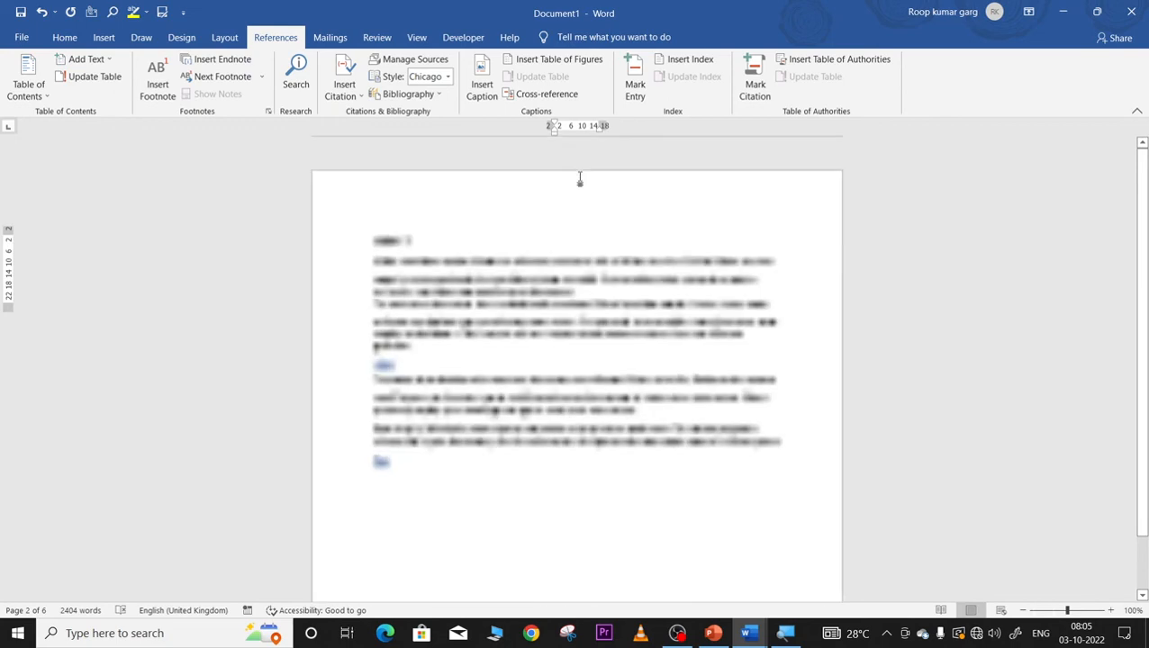
scroll(569, 220, up, 3)
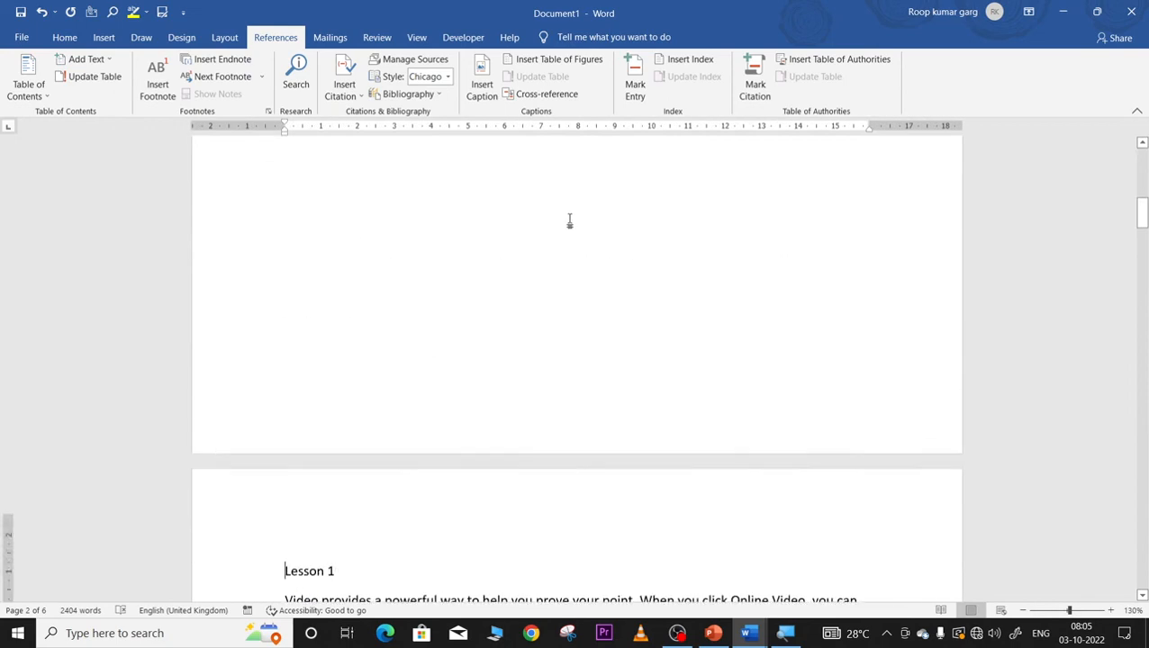
scroll(569, 221, up, 8)
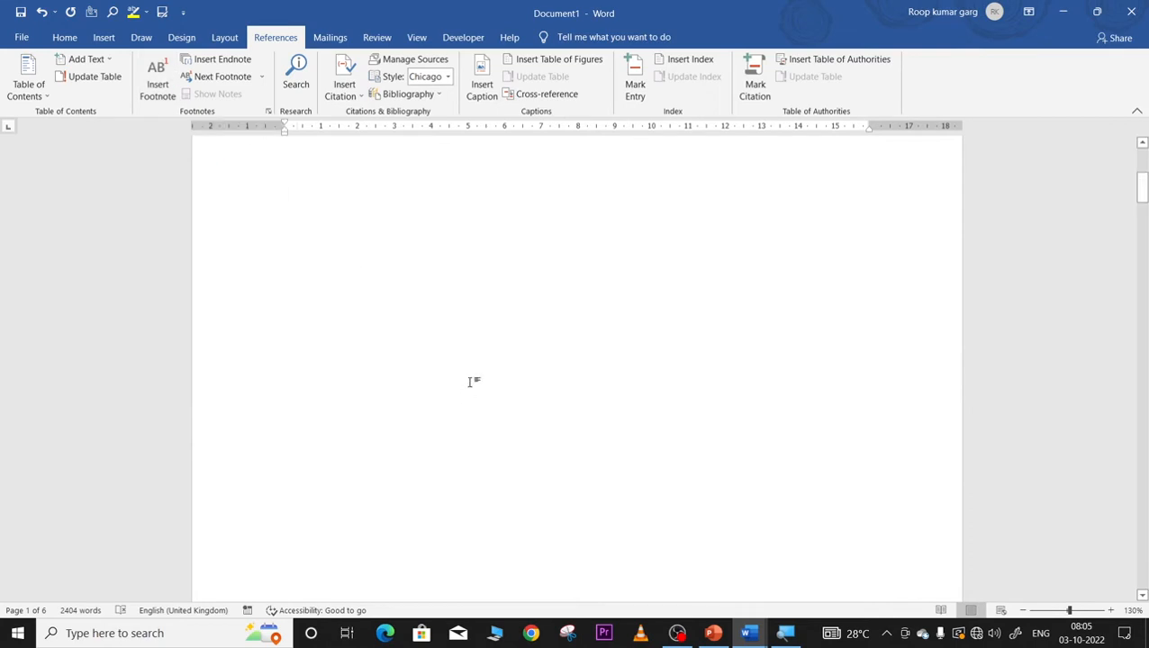
scroll(471, 382, down, 1)
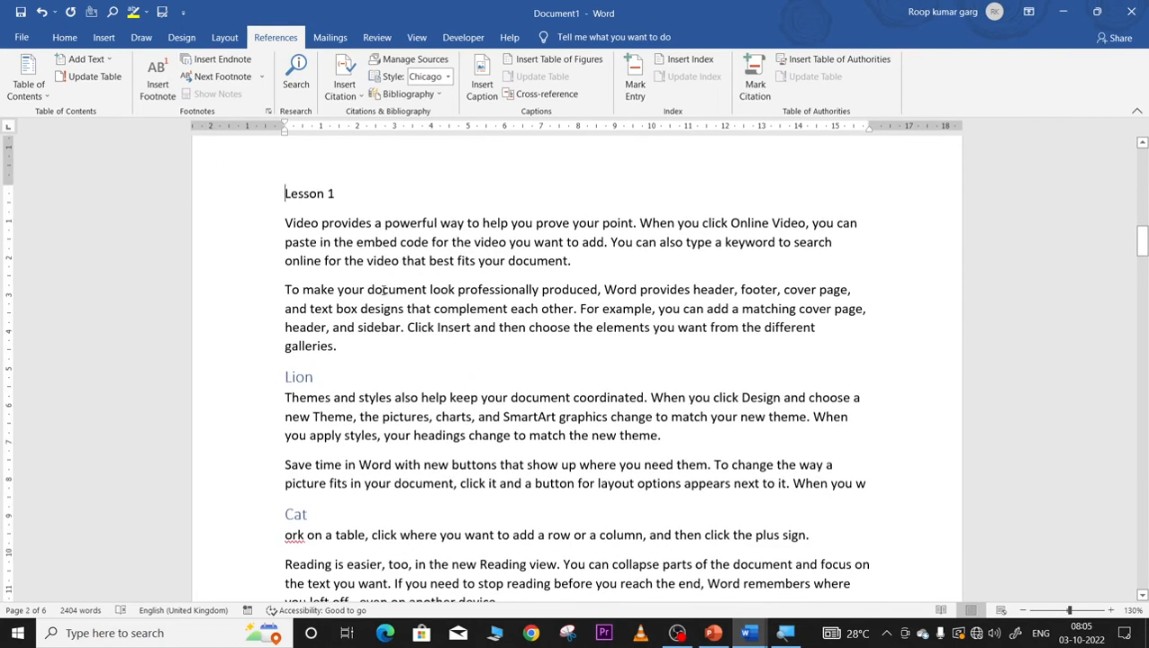
- Add an endnote reading "Something written in any script" to "Word" in the last "Save time in Word" paragraph on page 2
scroll(383, 288, down, 20)
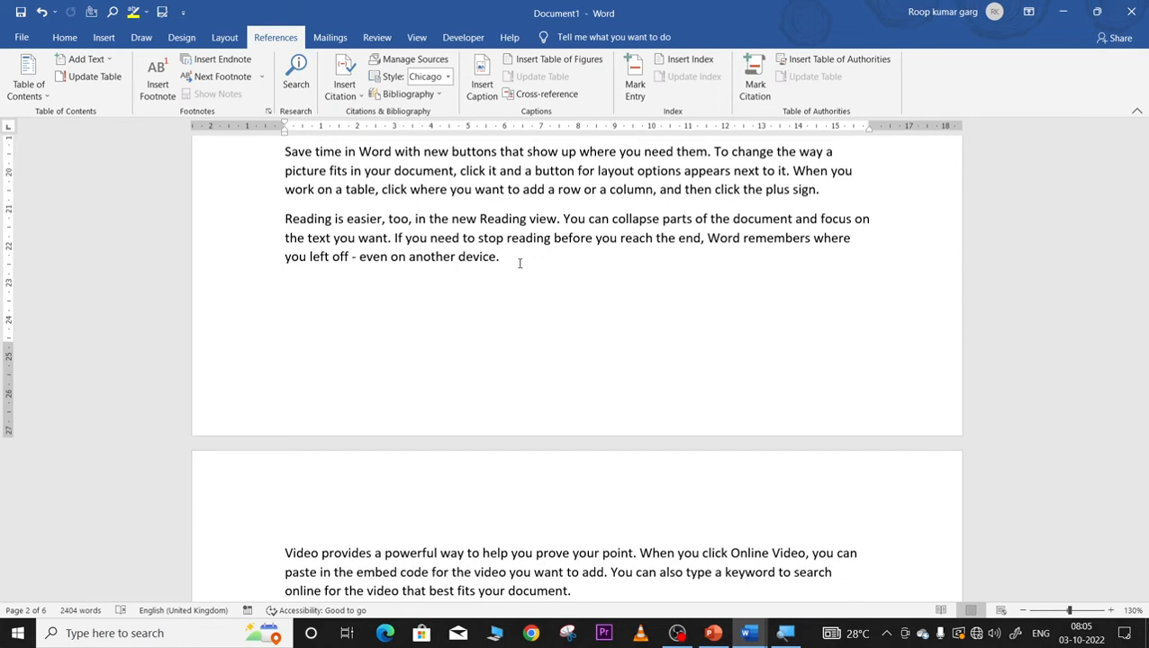
scroll(513, 262, up, 1)
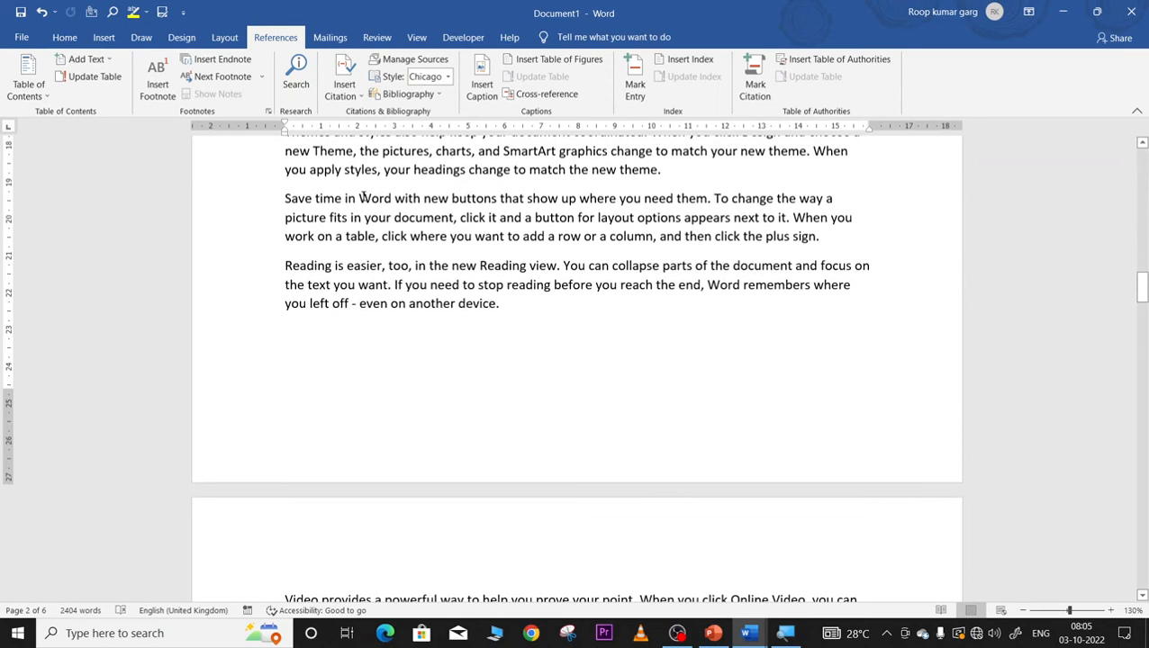
drag(358, 196, 392, 200)
drag(393, 199, 391, 202)
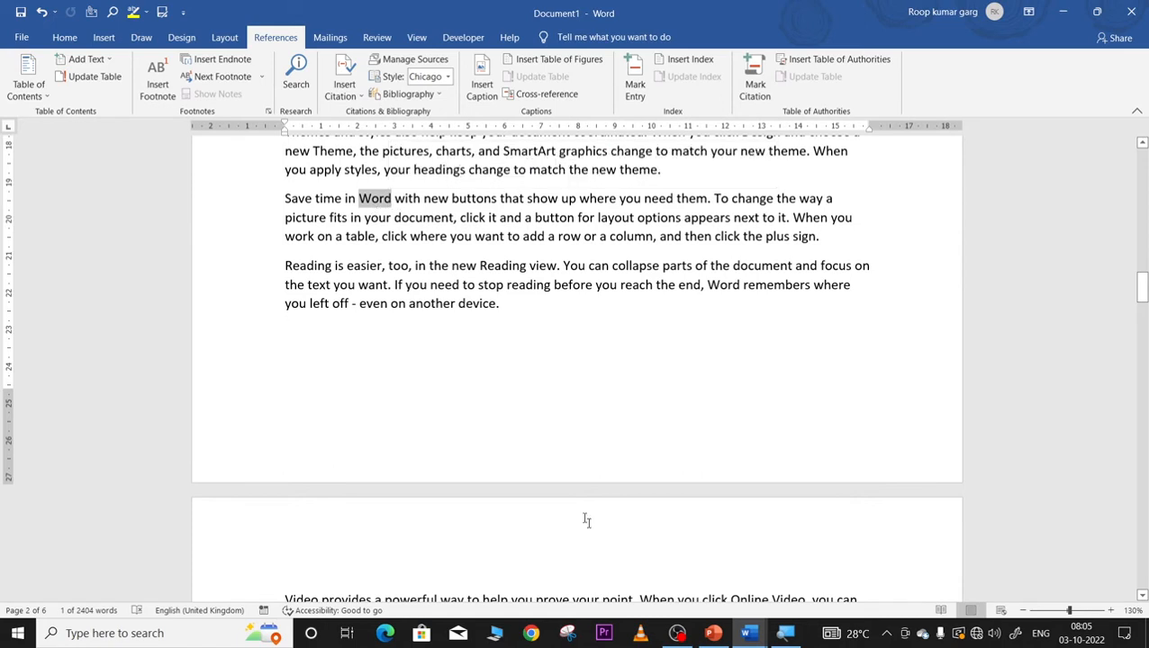
click(218, 59)
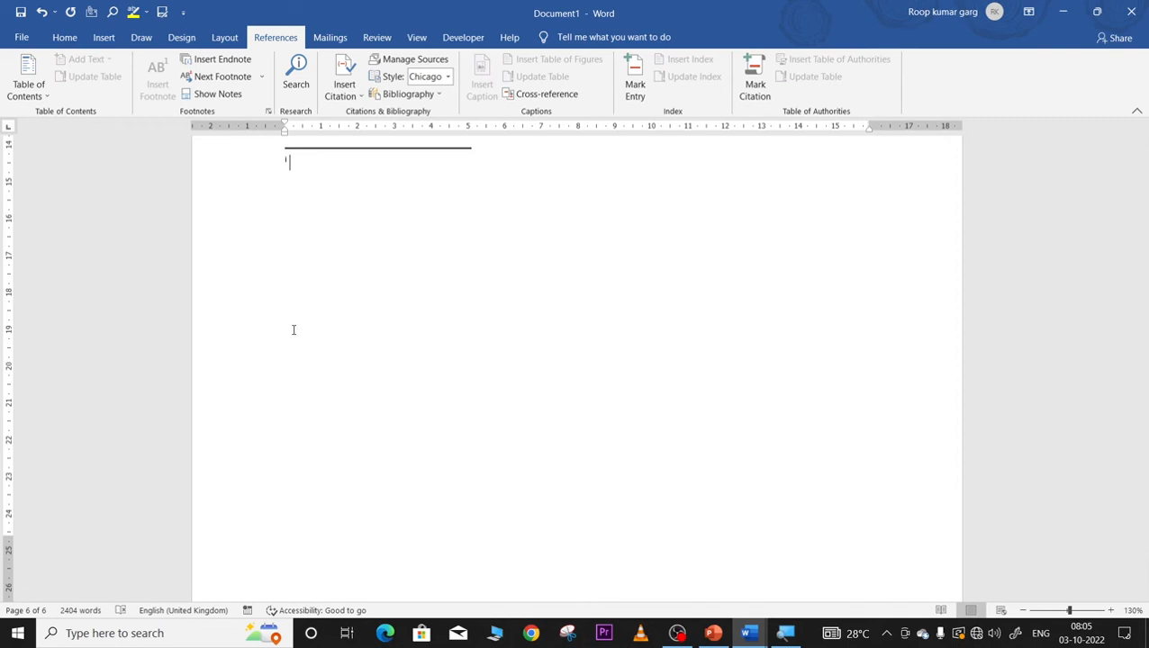
text(something wirtten)
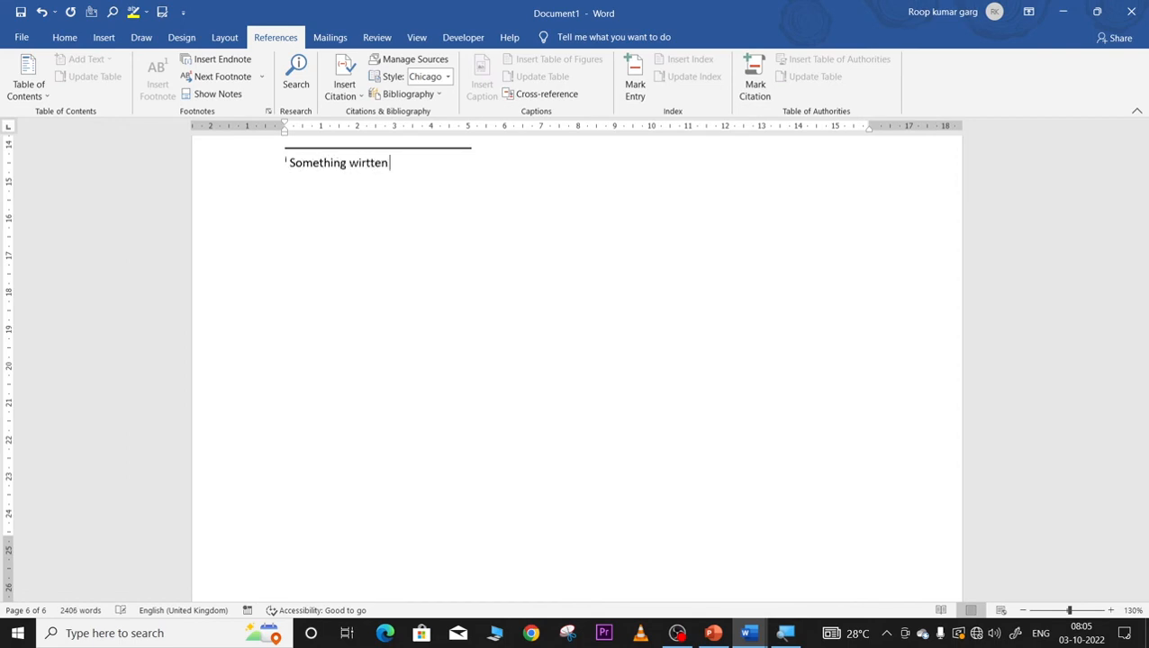
text( in anyt)
key(BackSpace)
text(script)
- Look through the body pages above the endnote, and return to the endnote text at the end of the last page
scroll(576, 361, up, 15)
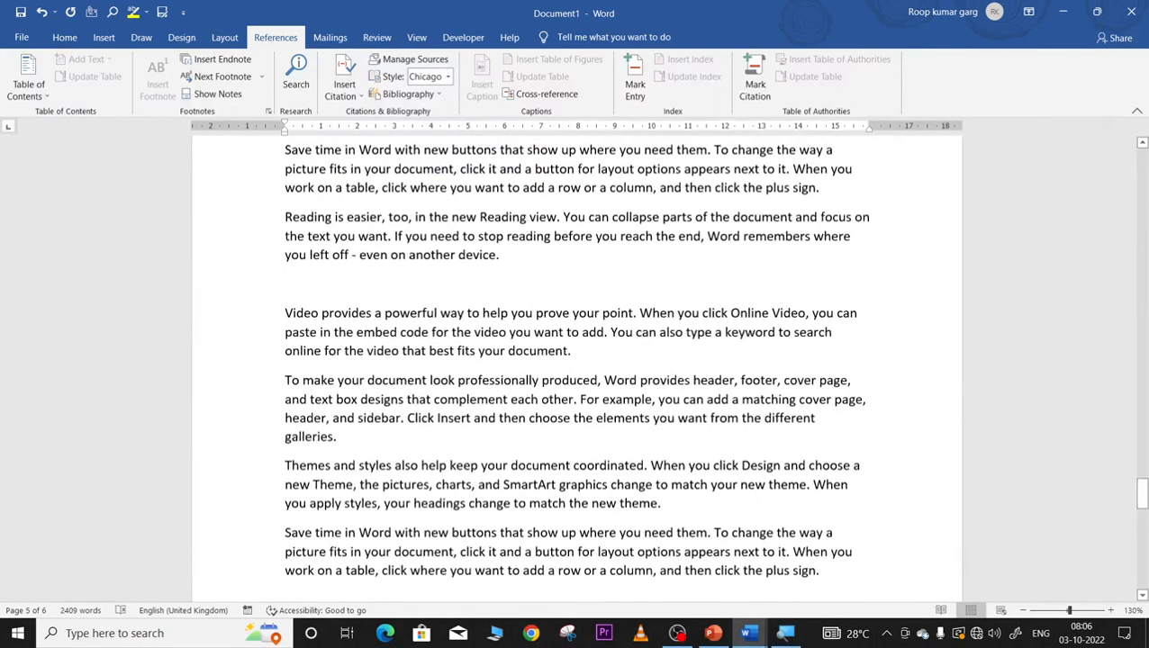
scroll(576, 360, up, 5)
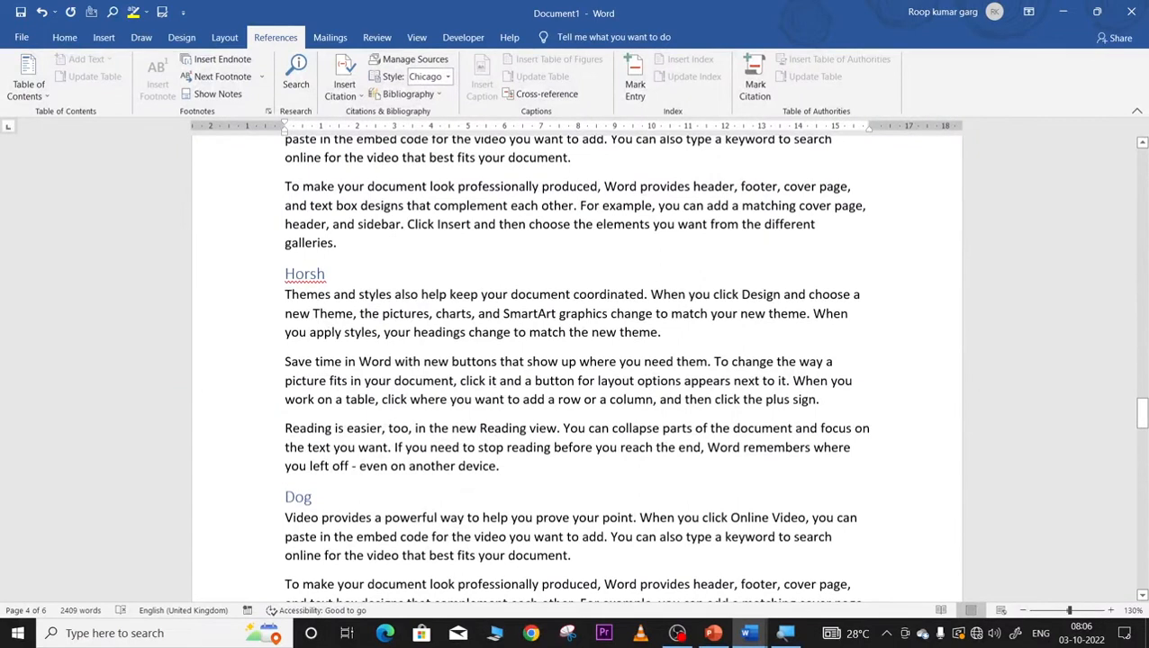
scroll(295, 330, up, 3)
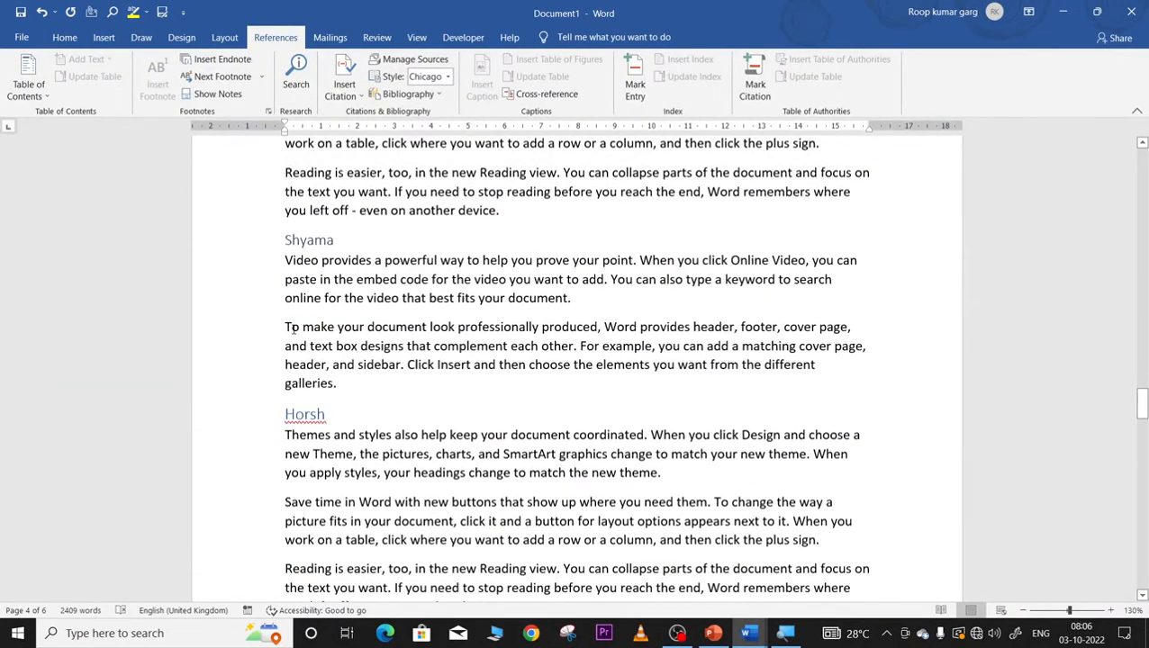
key(ctrl+z)
key(ctrl+z)
key(ctrl+z)
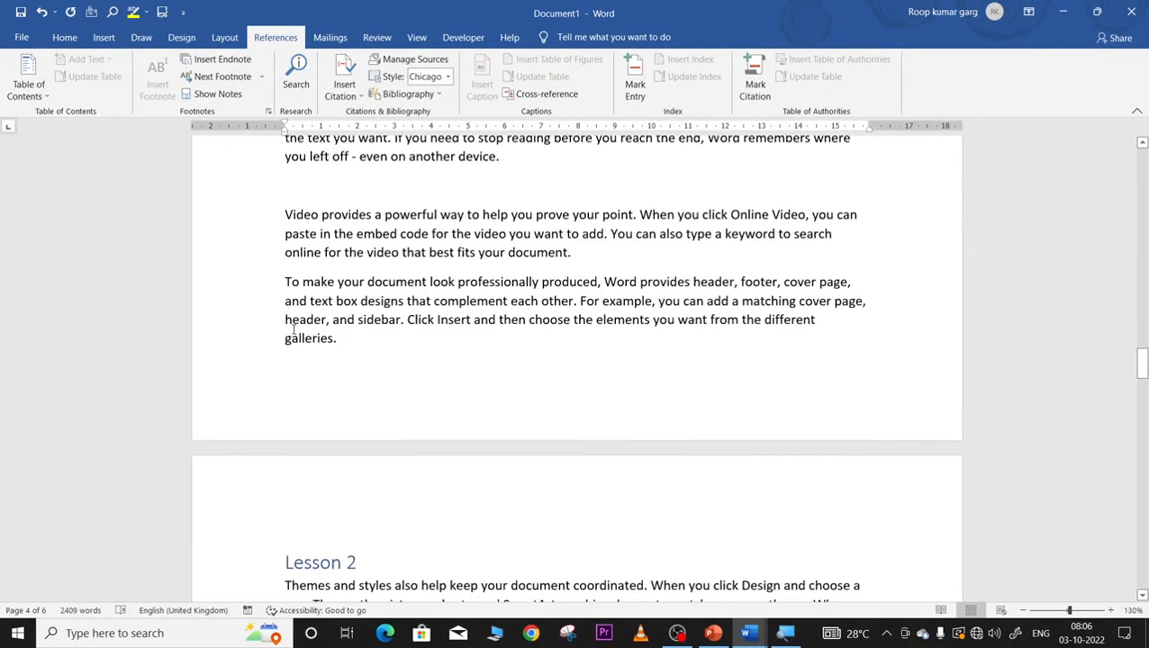
scroll(293, 330, up, 1)
scroll(294, 329, down, 15)
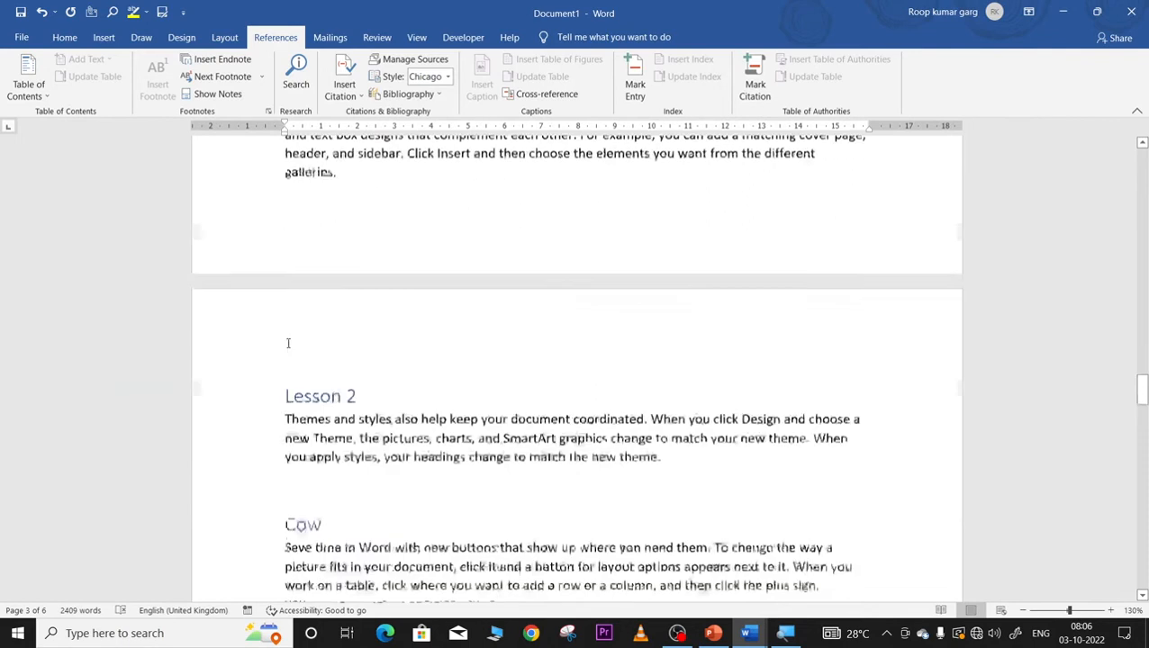
key(super)
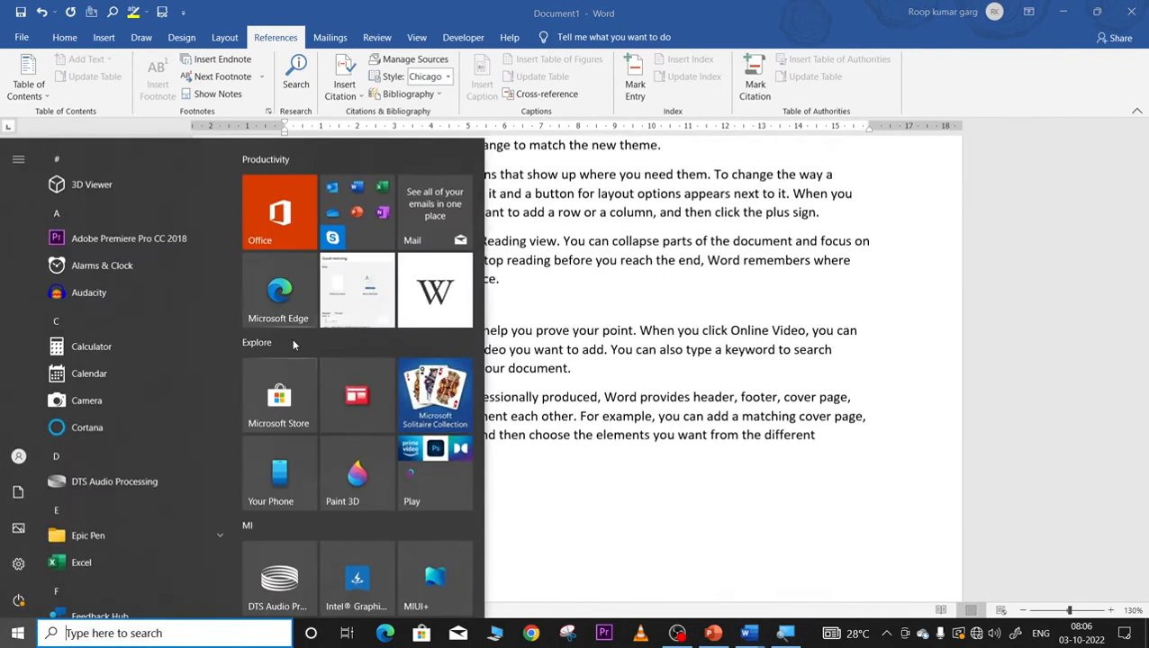
click(619, 313)
scroll(621, 307, down, 4)
scroll(621, 307, down, 8)
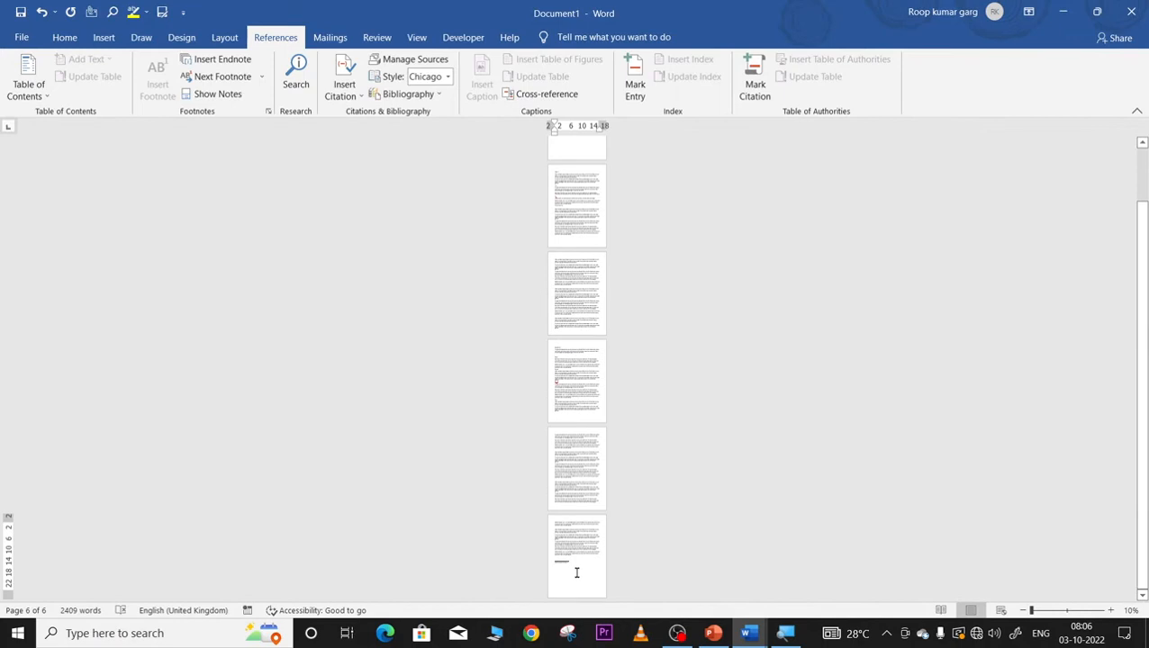
scroll(576, 571, up, 13)
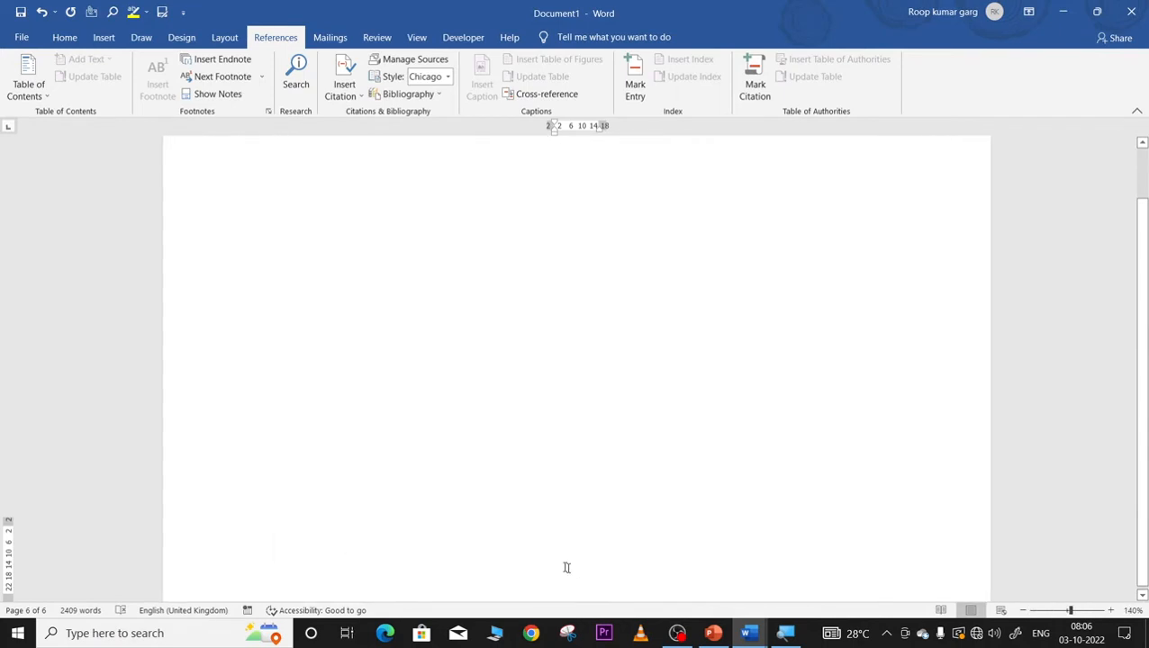
scroll(498, 531, down, 1)
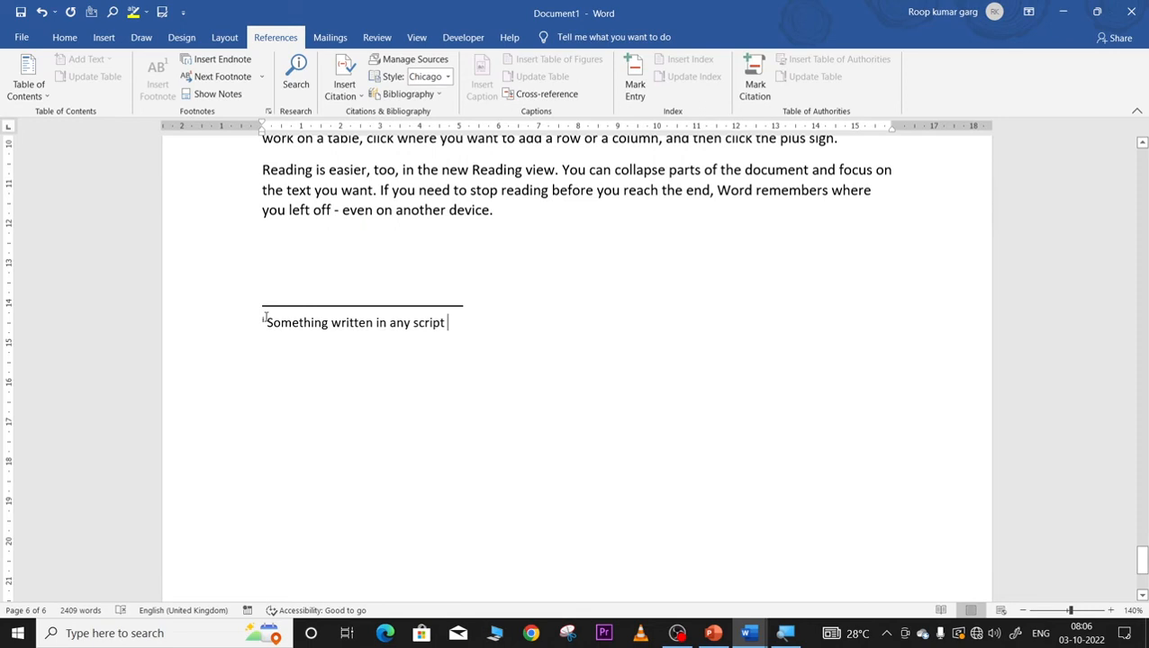
- Add a footnote reading "Something visual content that can present" to "pictures," in the paragraph under the Lesson 2 heading
scroll(261, 319, up, 7)
scroll(260, 323, down, 9)
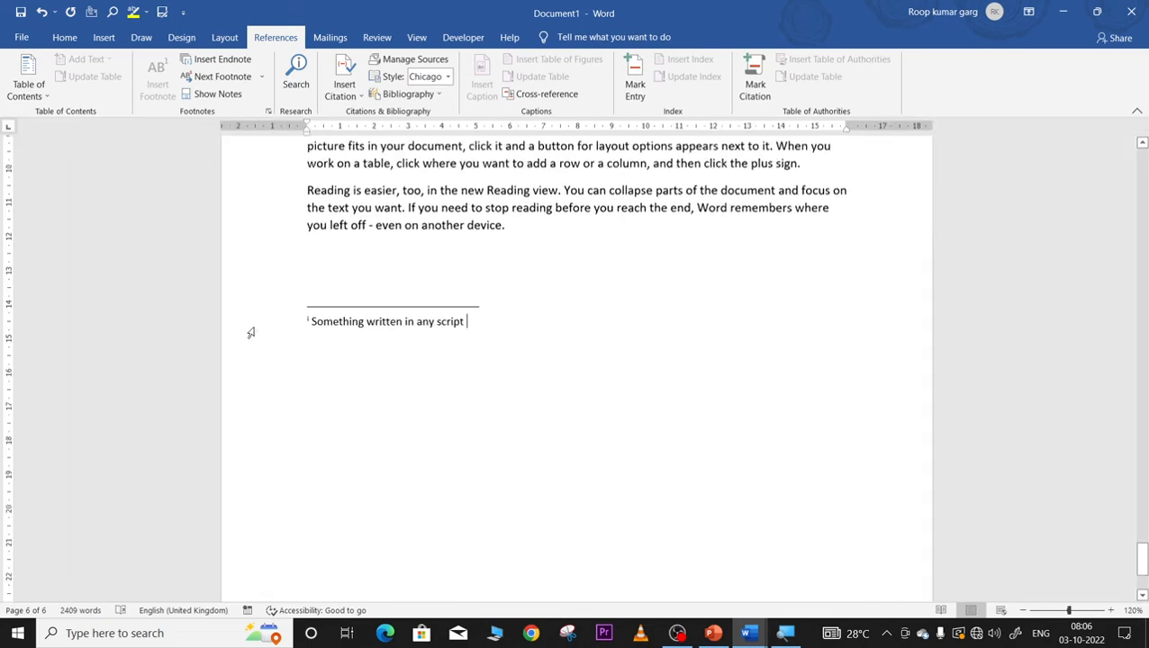
scroll(249, 332, up, 12)
scroll(241, 334, up, 12)
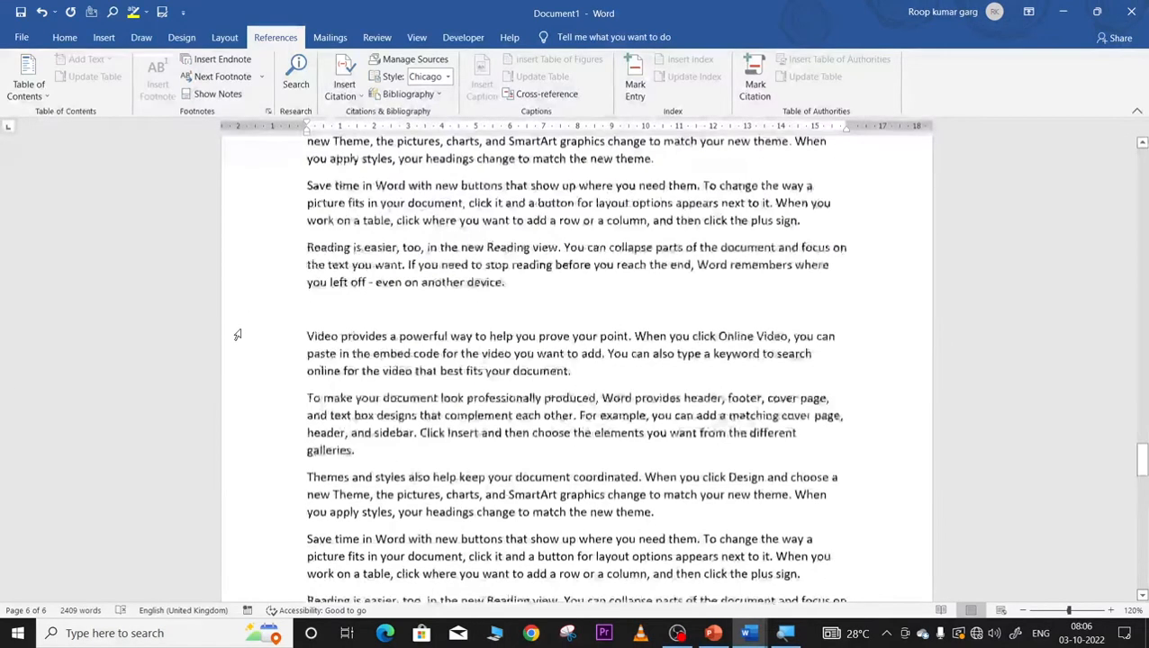
scroll(237, 335, up, 2)
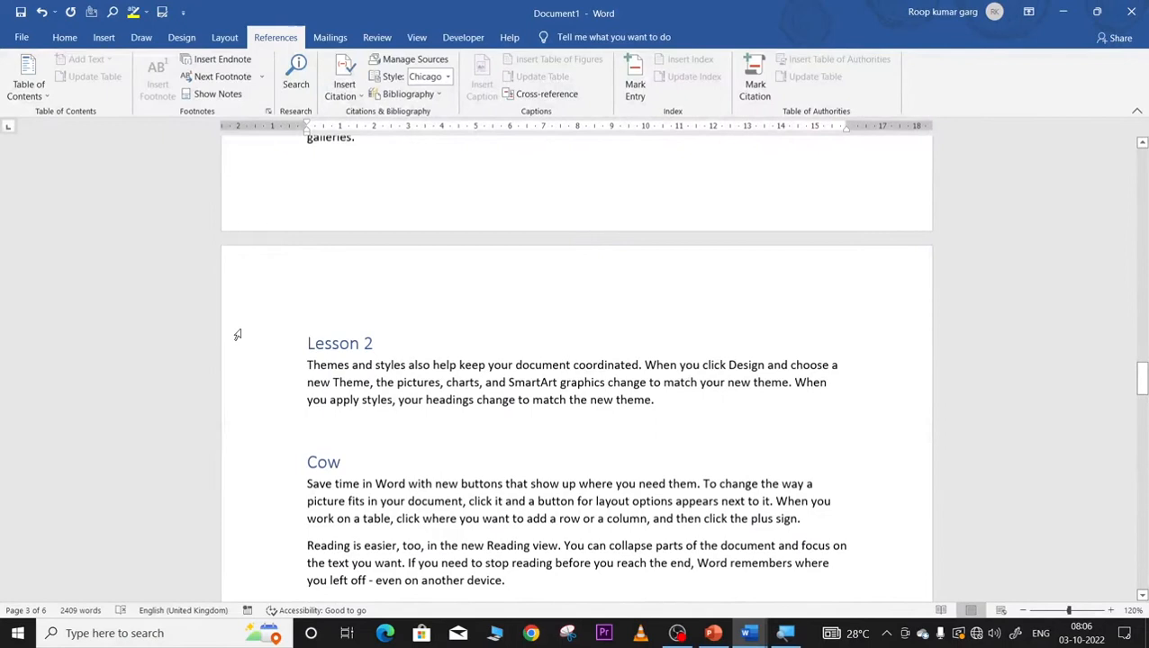
drag(307, 340, 315, 341)
click(422, 364)
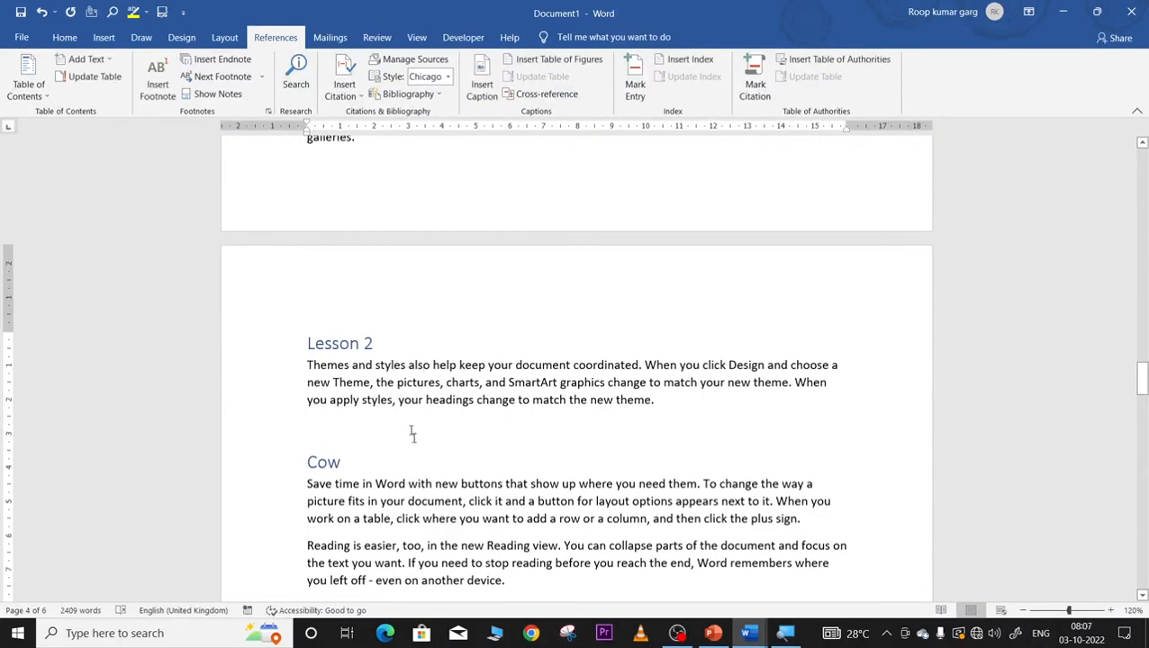
drag(397, 384, 443, 383)
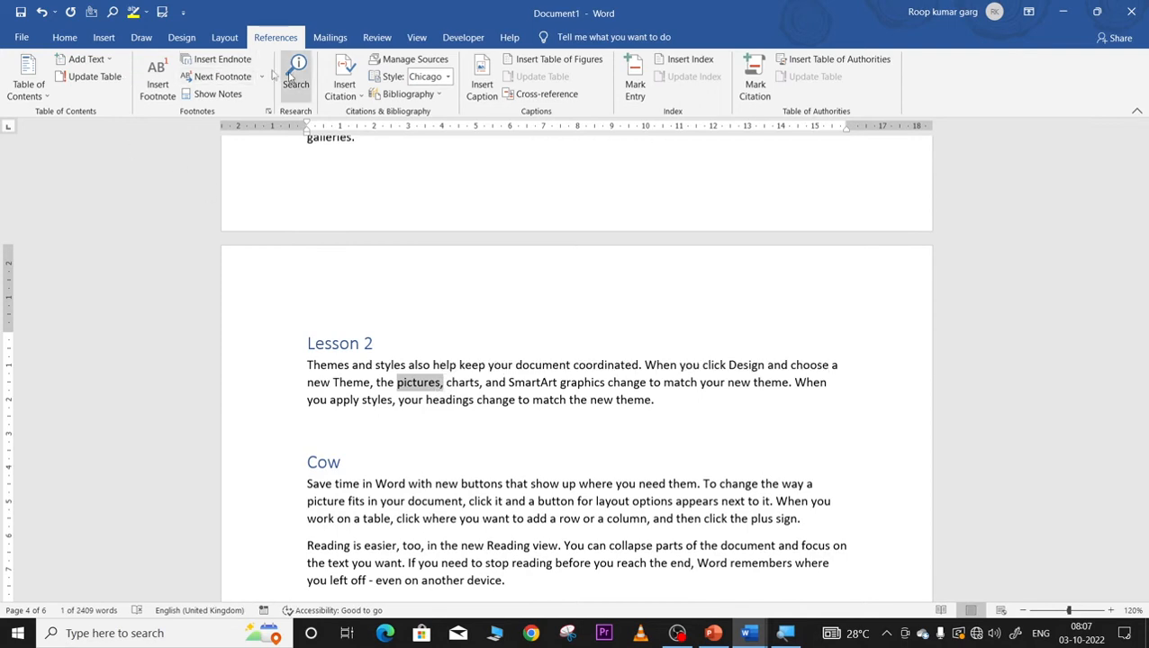
click(161, 88)
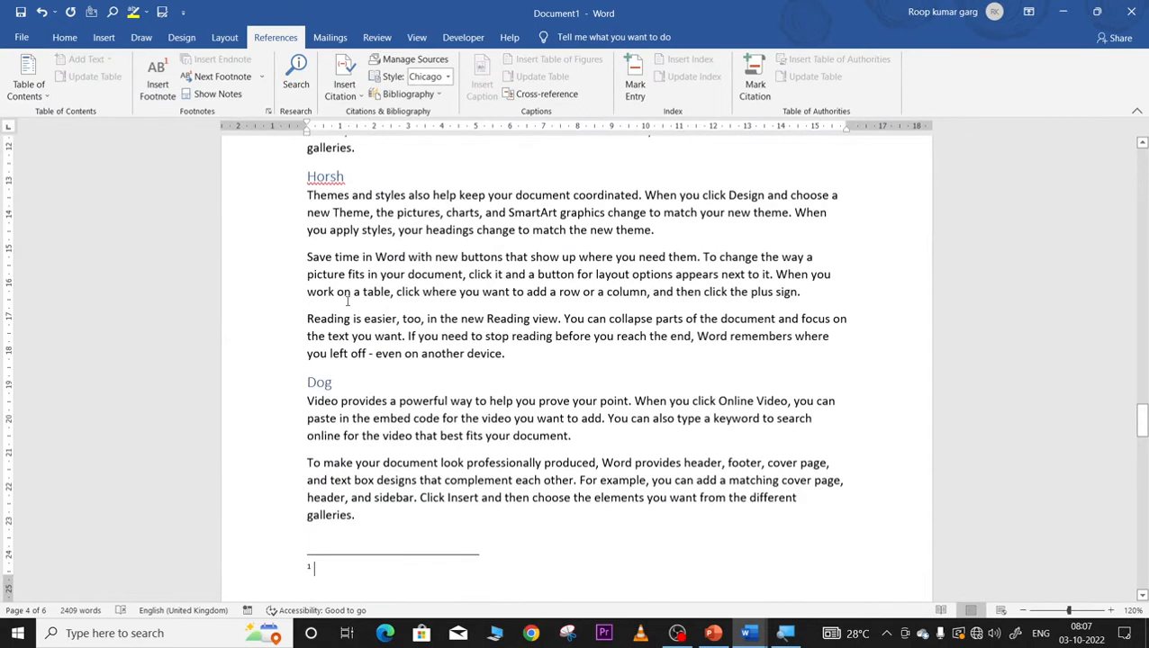
text(so)
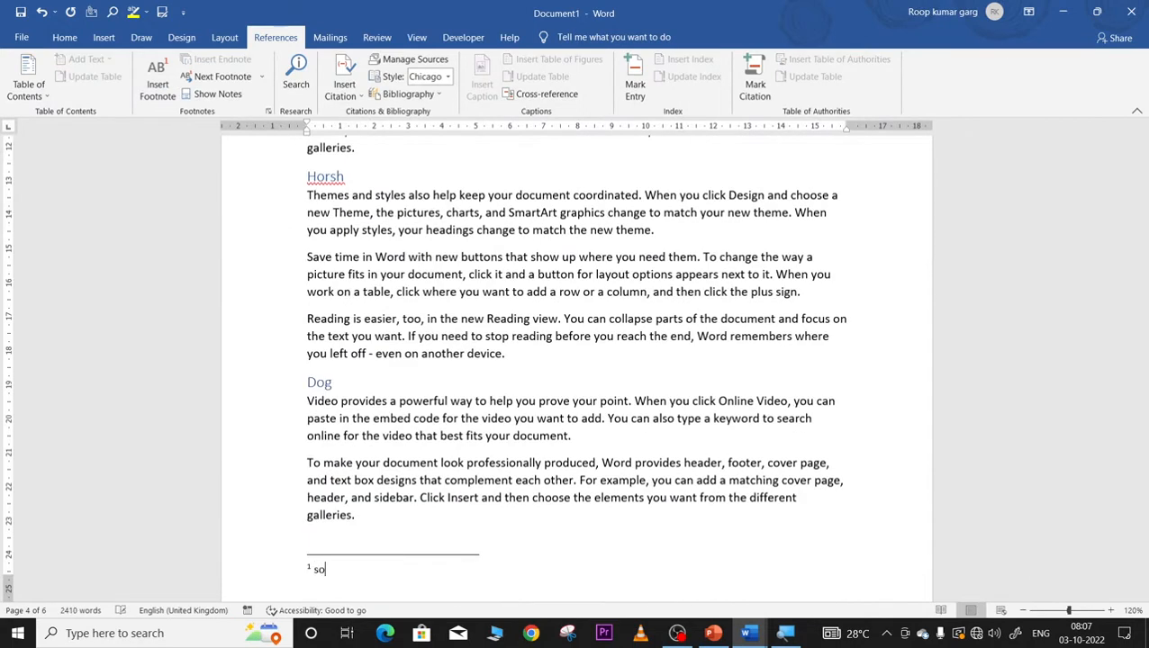
text(mething visual content that can present)
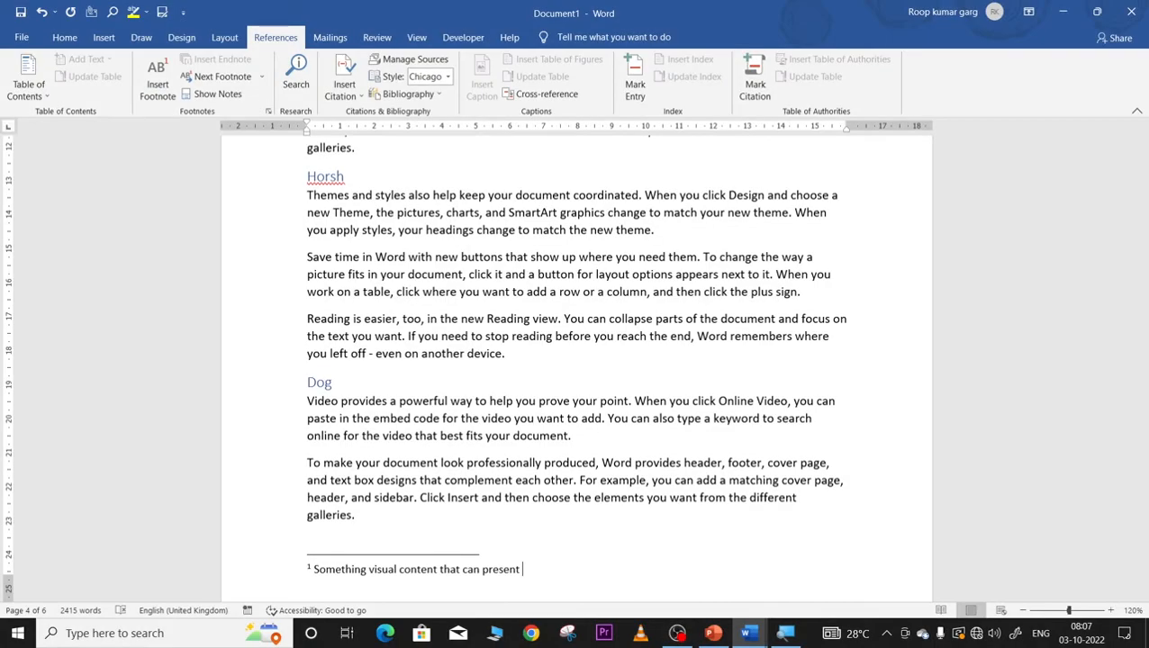
- Colour the word "document" red in the first paragraph under the Horsh heading
scroll(552, 561, up, 4)
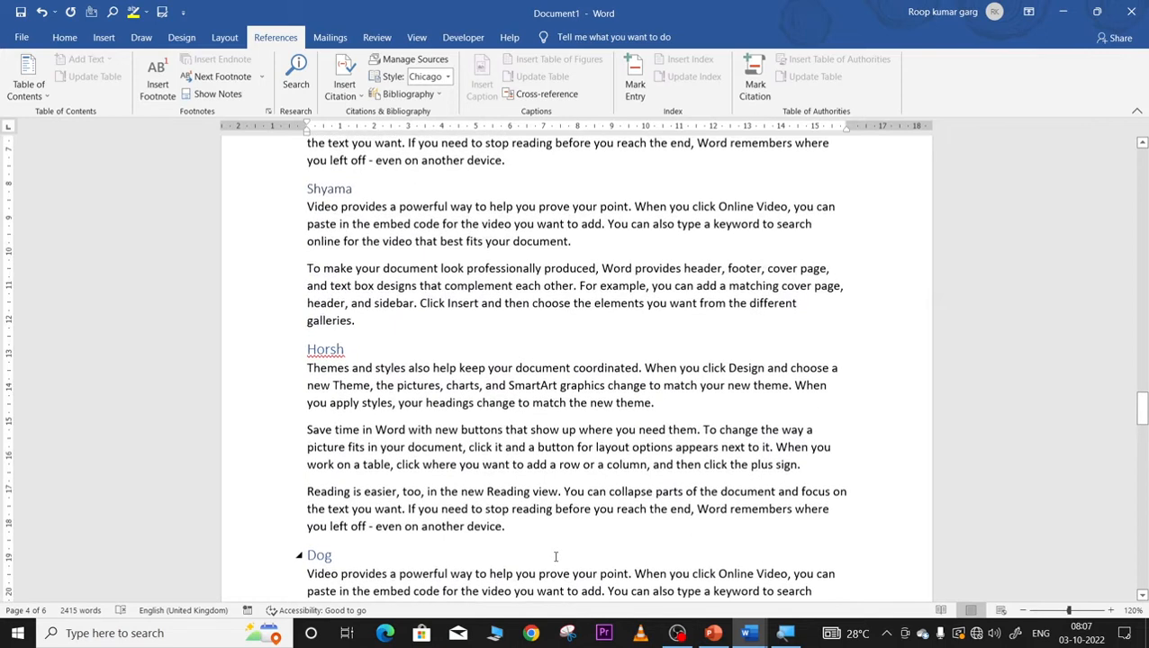
click(822, 377)
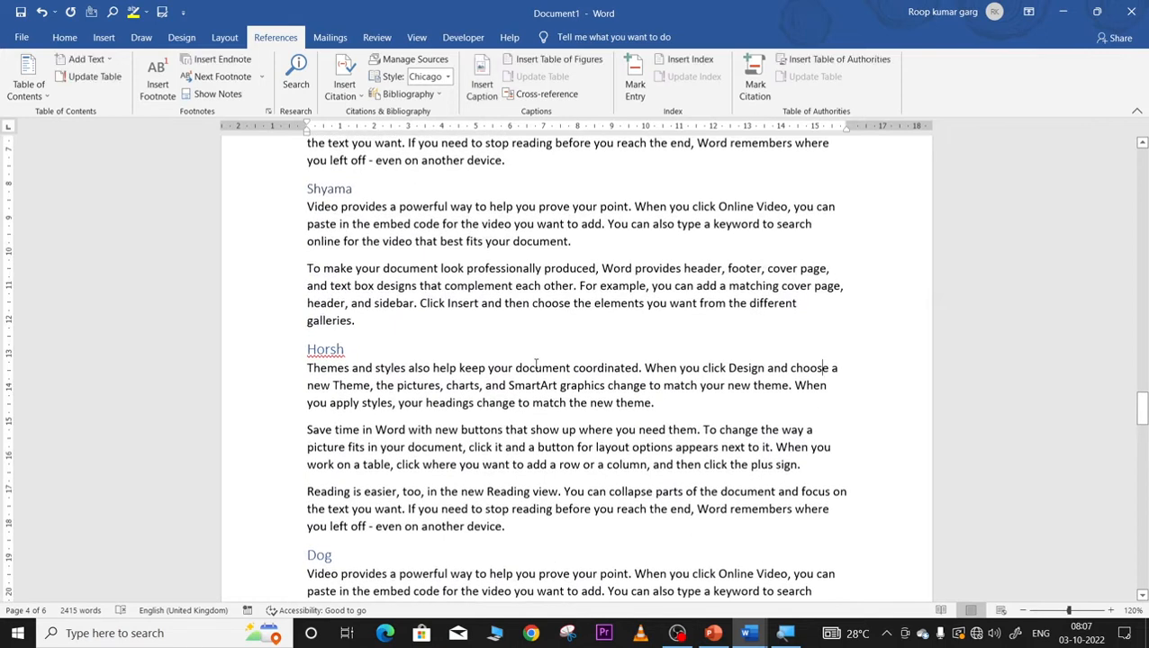
scroll(536, 363, up, 6)
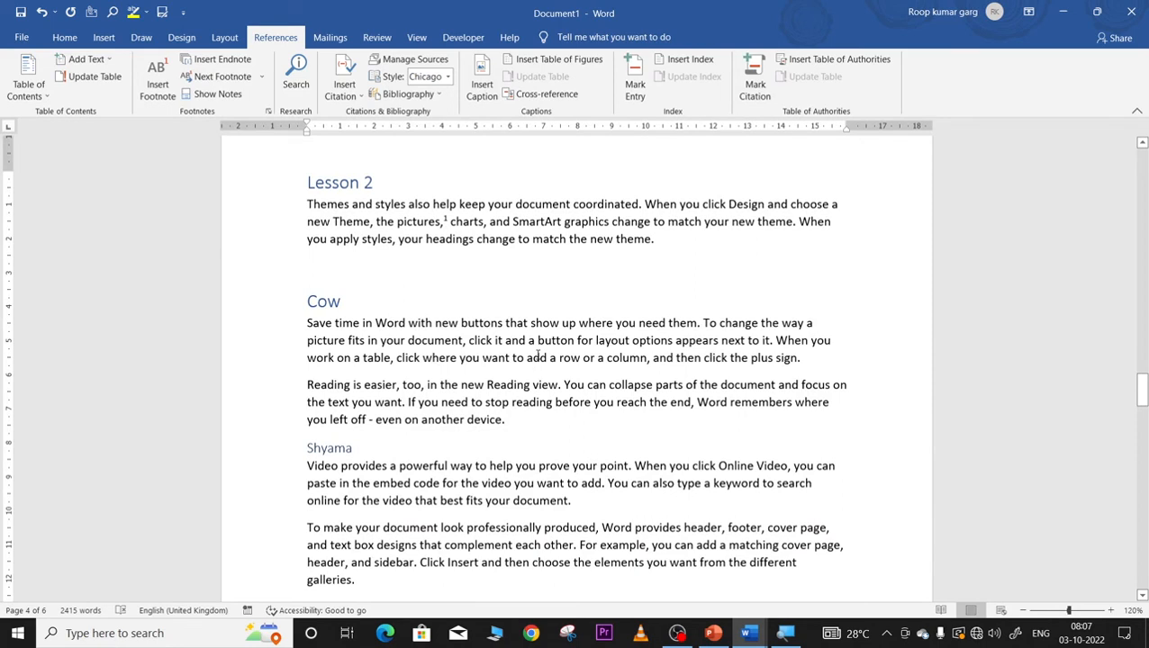
scroll(538, 357, down, 4)
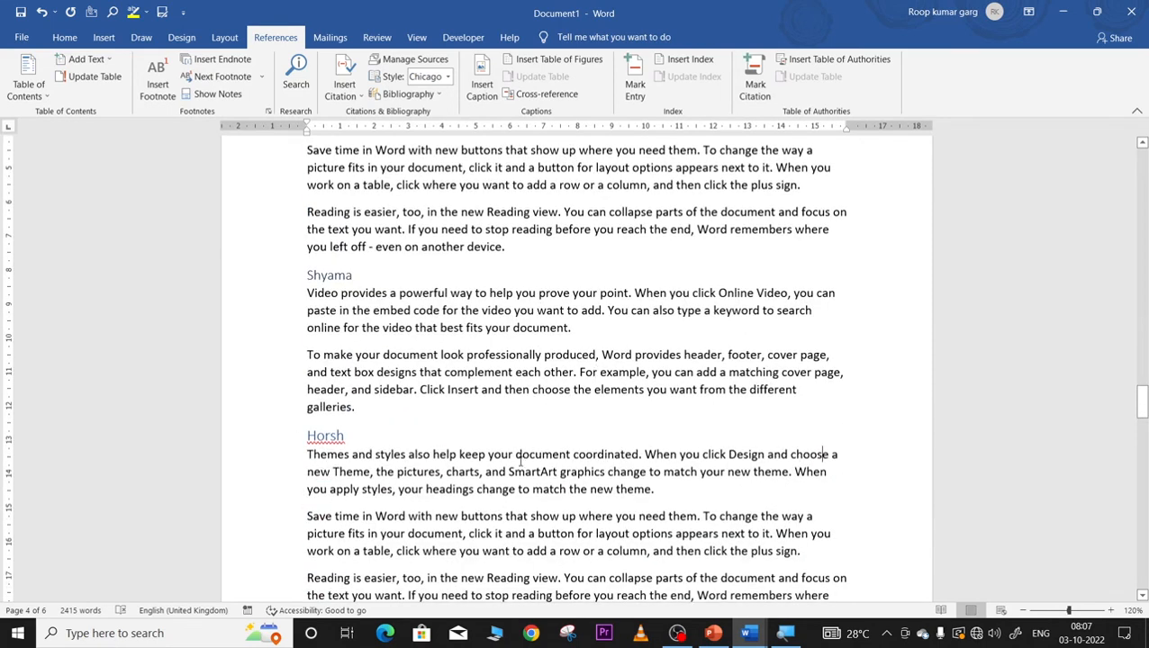
drag(516, 455, 569, 455)
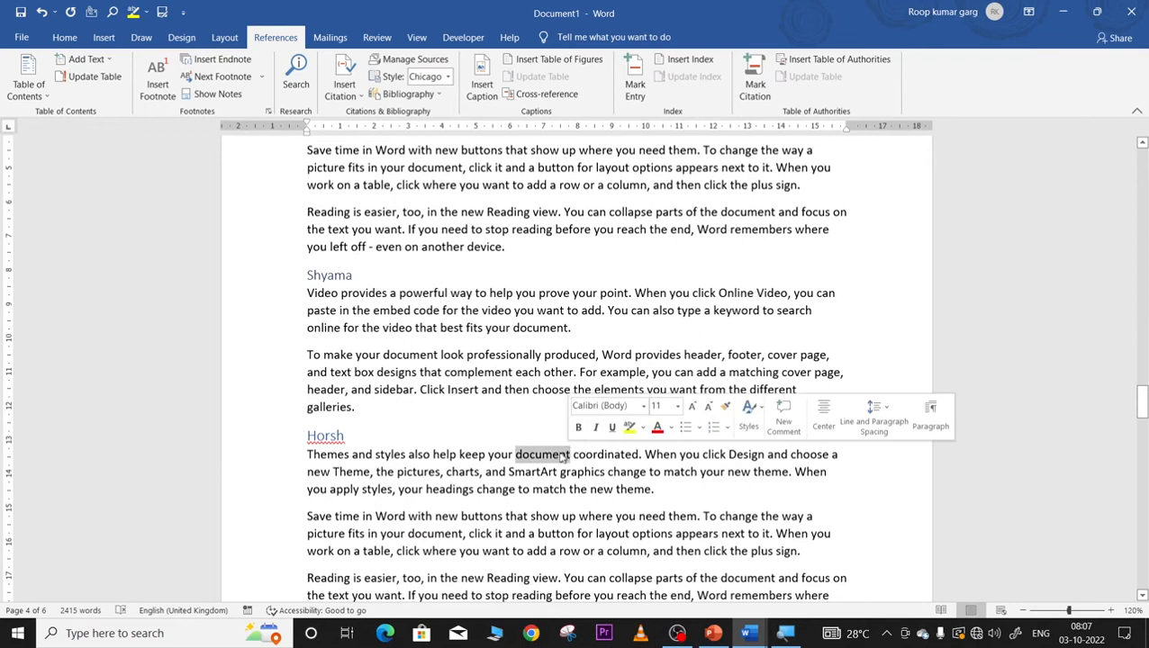
click(658, 429)
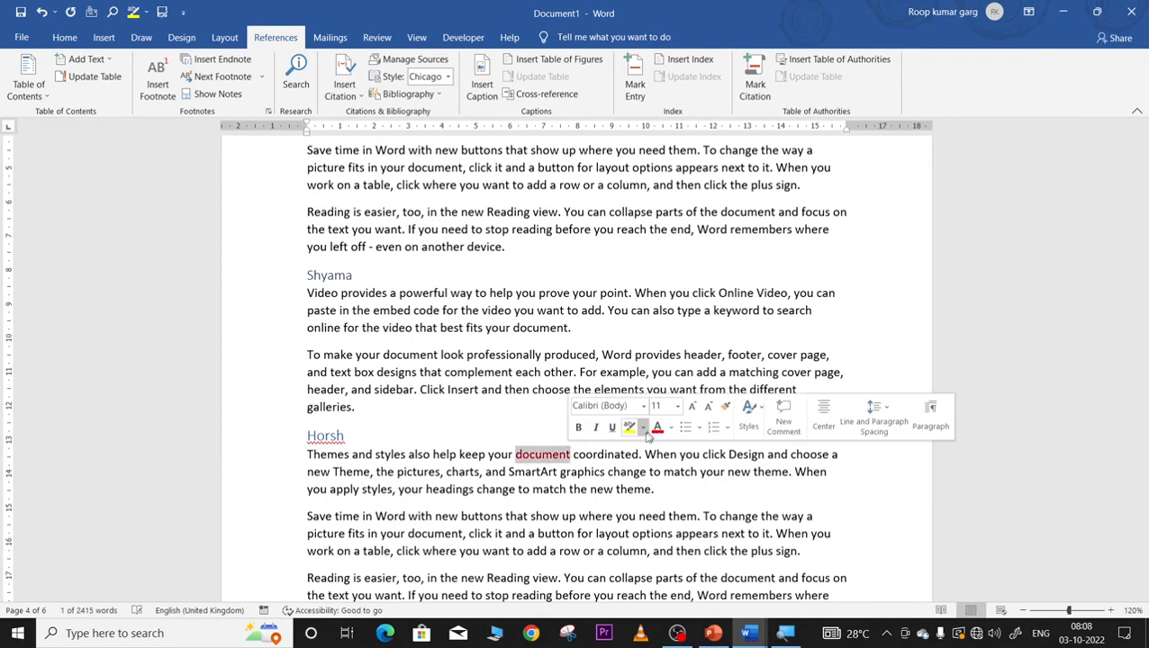
click(542, 487)
- Add a footnote reading "Certain presentable data that add values" to the red word "document" under the Horsh heading
drag(518, 454, 571, 454)
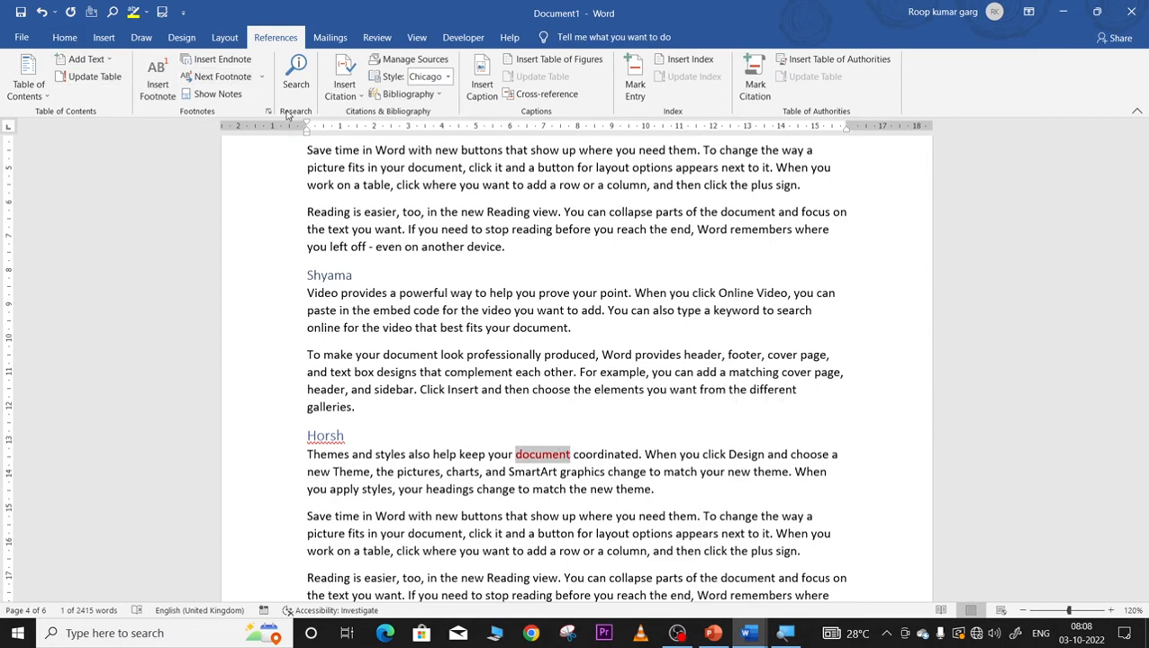
click(218, 77)
scroll(415, 540, down, 5)
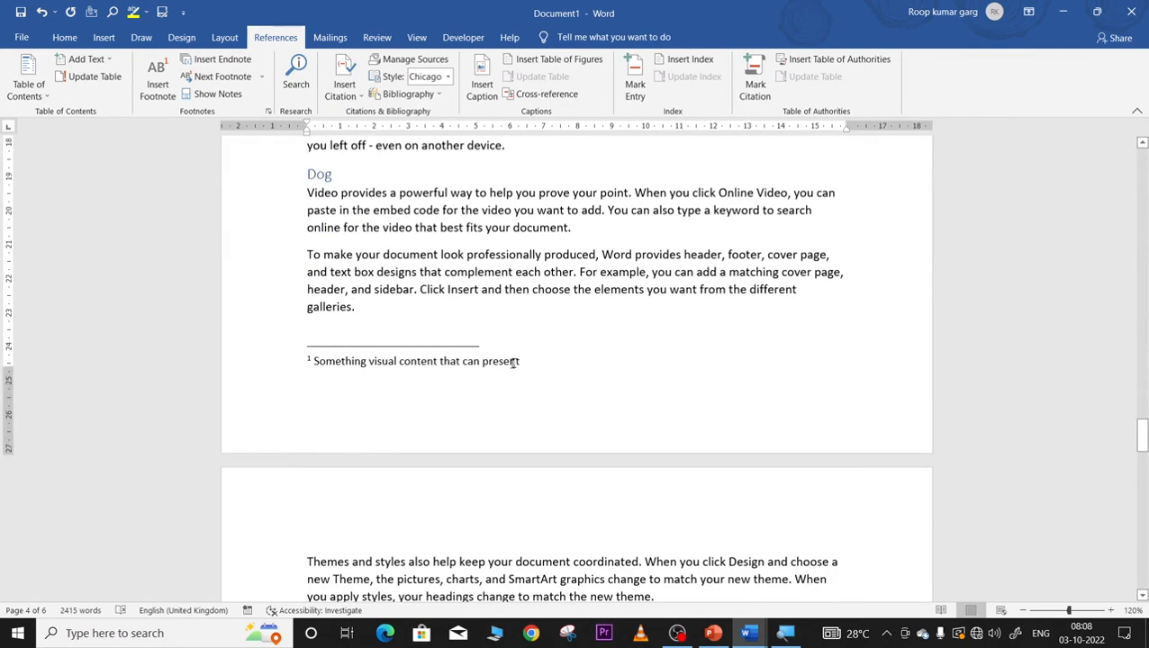
scroll(473, 397, up, 5)
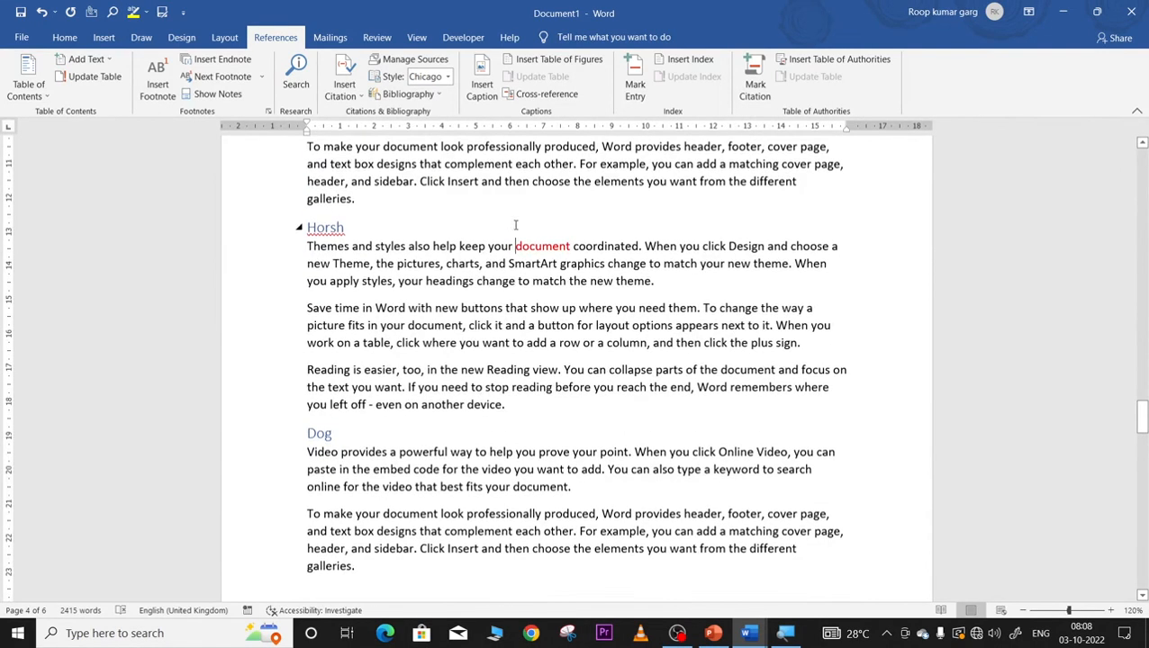
drag(515, 247, 573, 253)
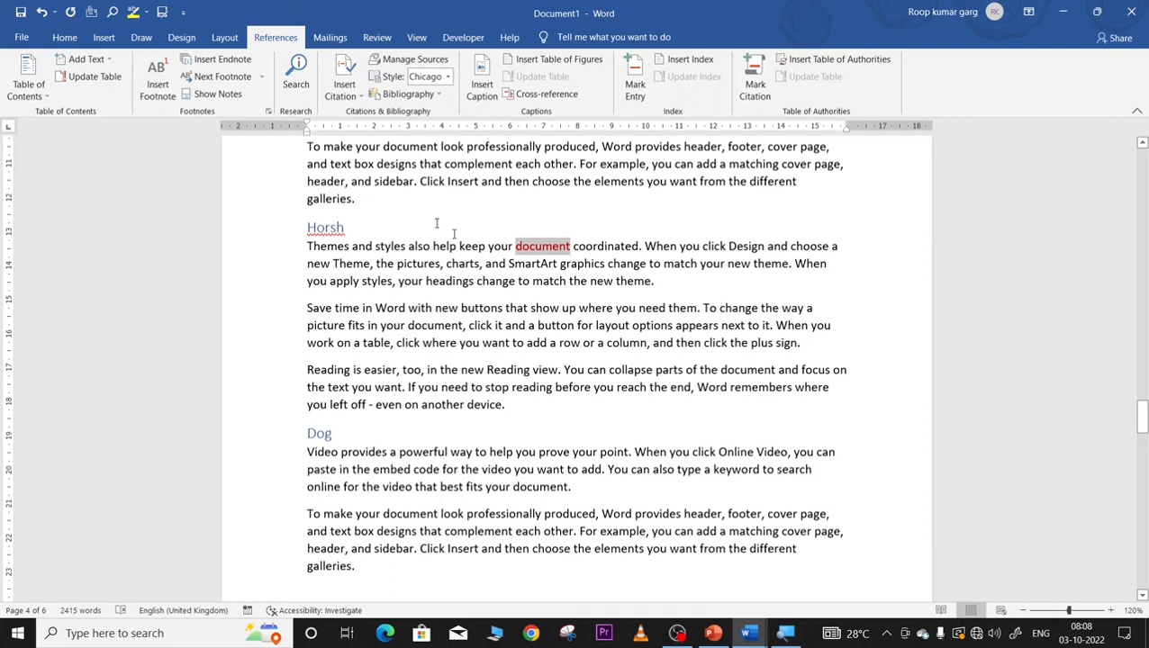
click(154, 104)
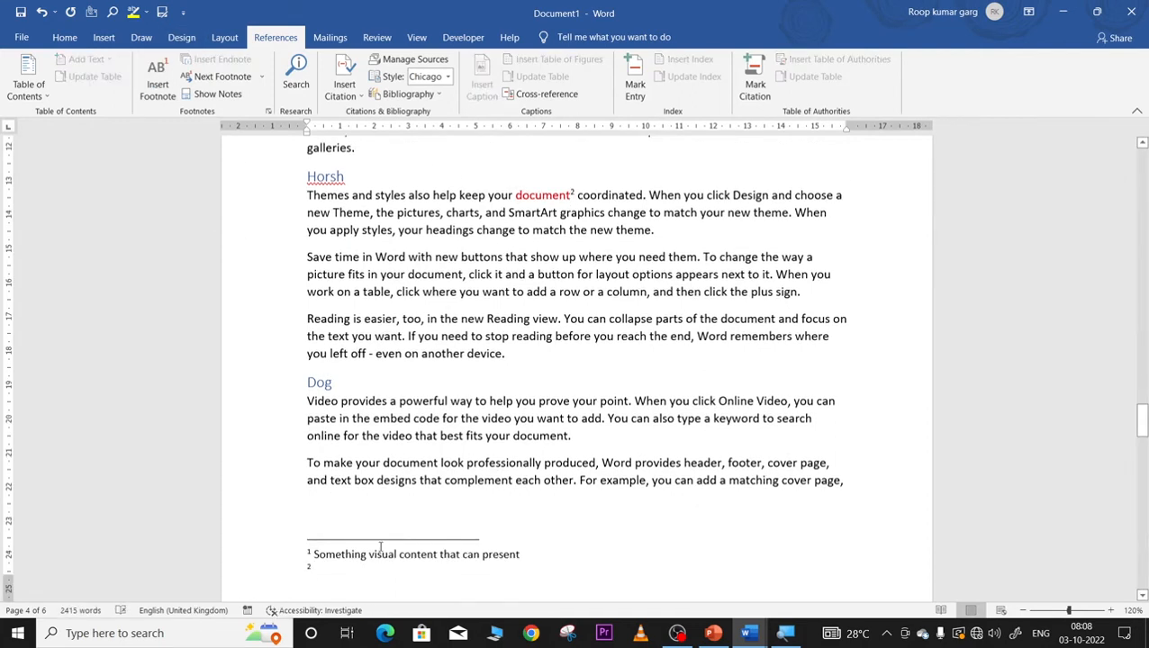
text(Certain presentable data that add values)
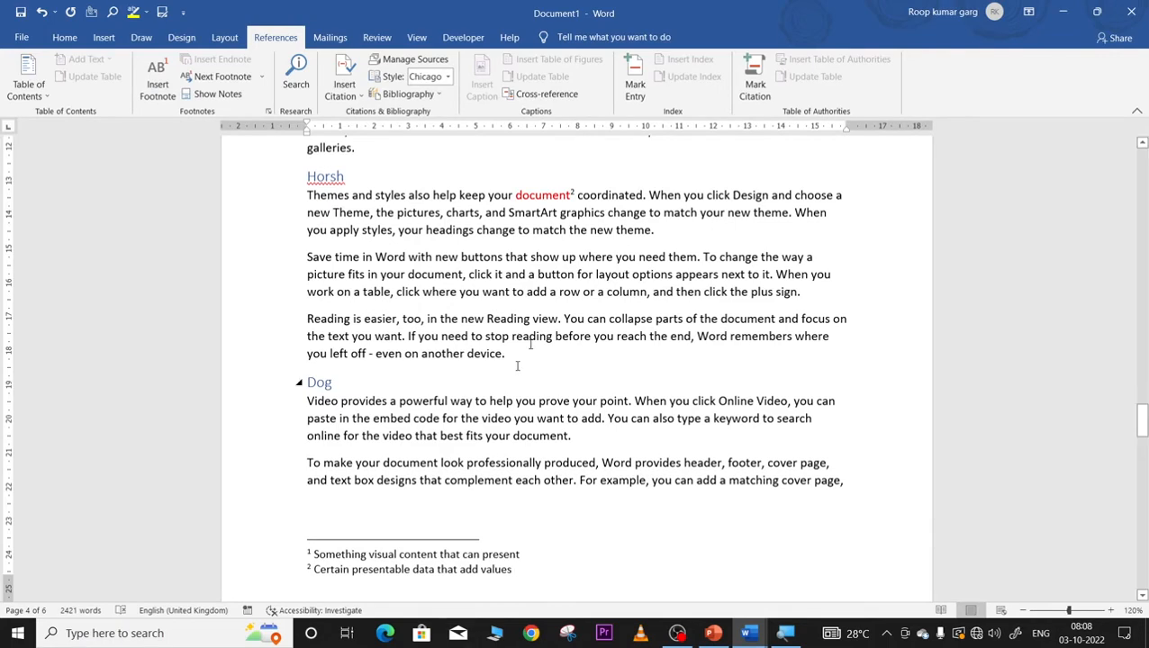
- Examine the footnote marks, the footnote texts on page 4 and the overall page layout, ending at the blank first page
scroll(529, 219, up, 5)
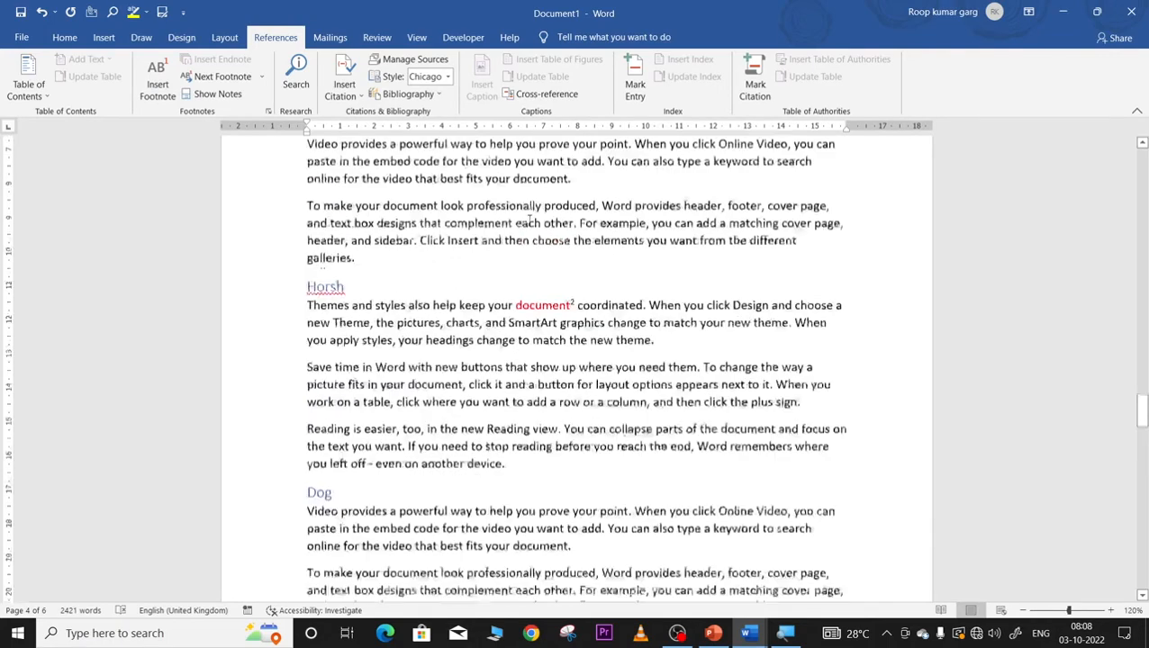
key(super)
key(super)
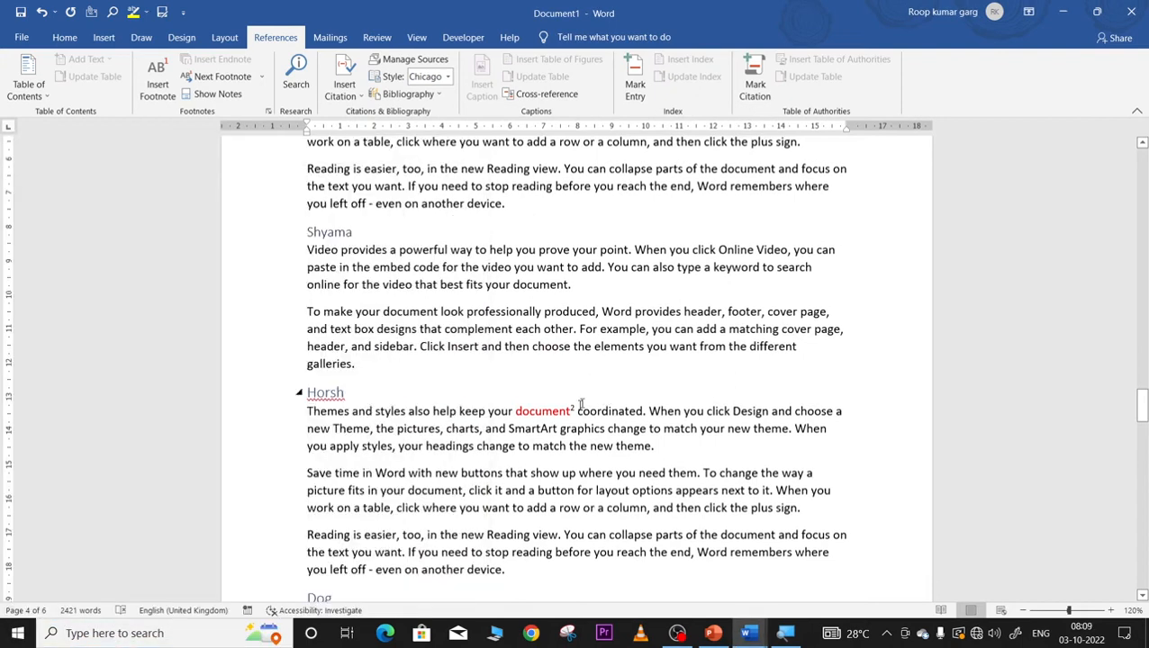
scroll(577, 419, up, 7)
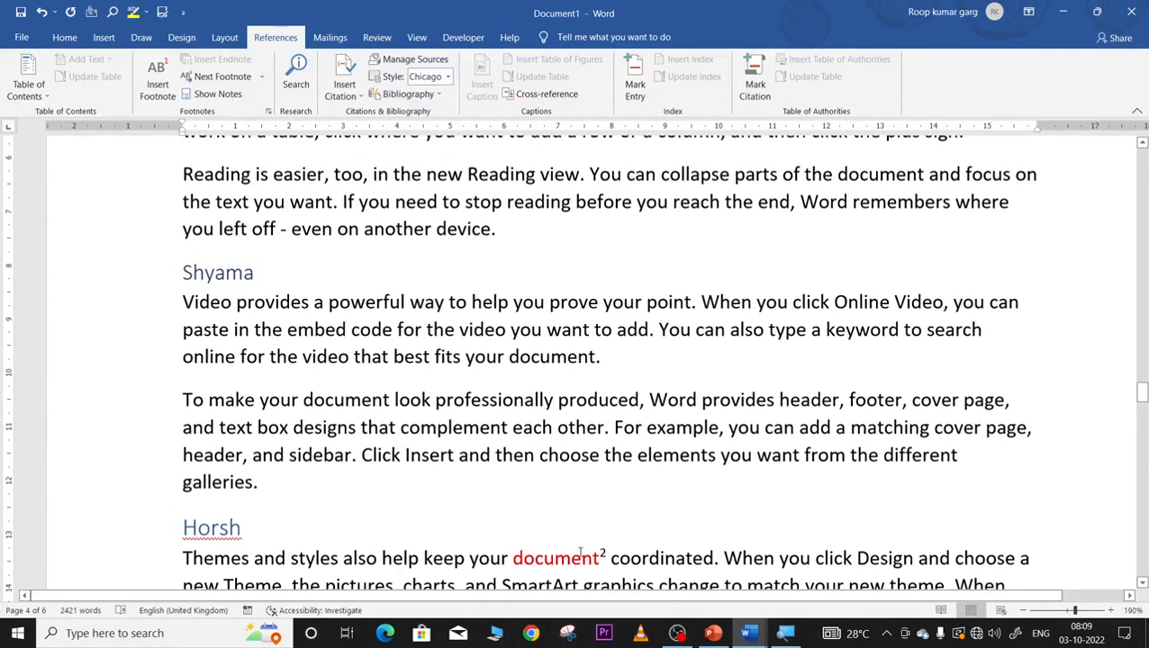
scroll(573, 547, down, 10)
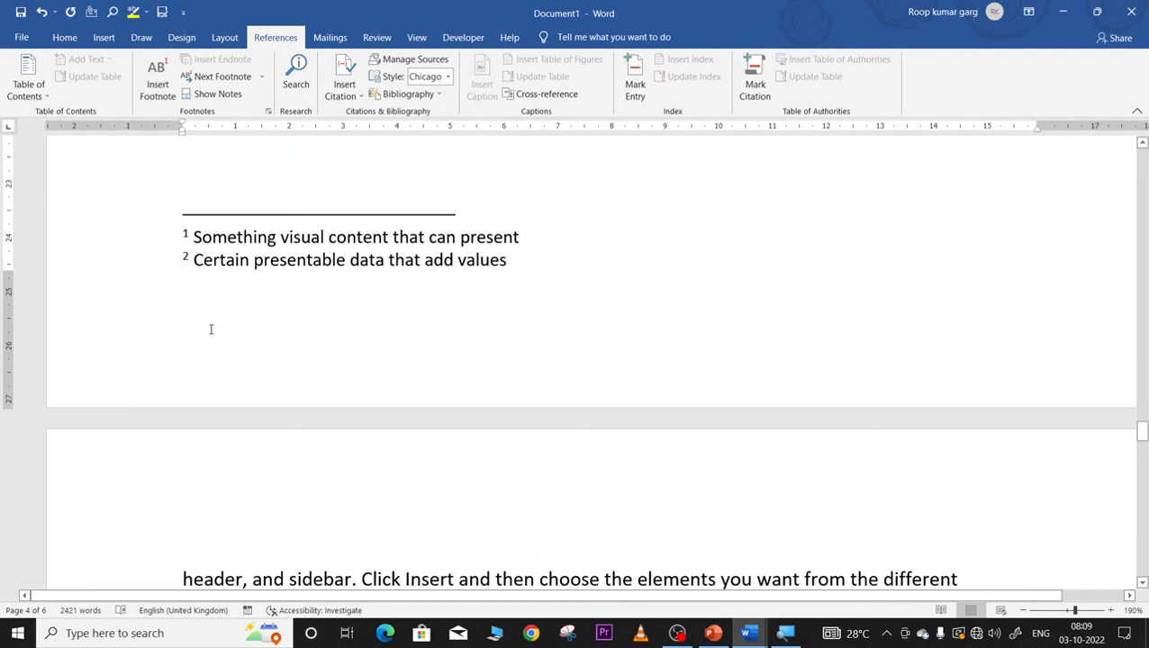
scroll(251, 330, down, 18)
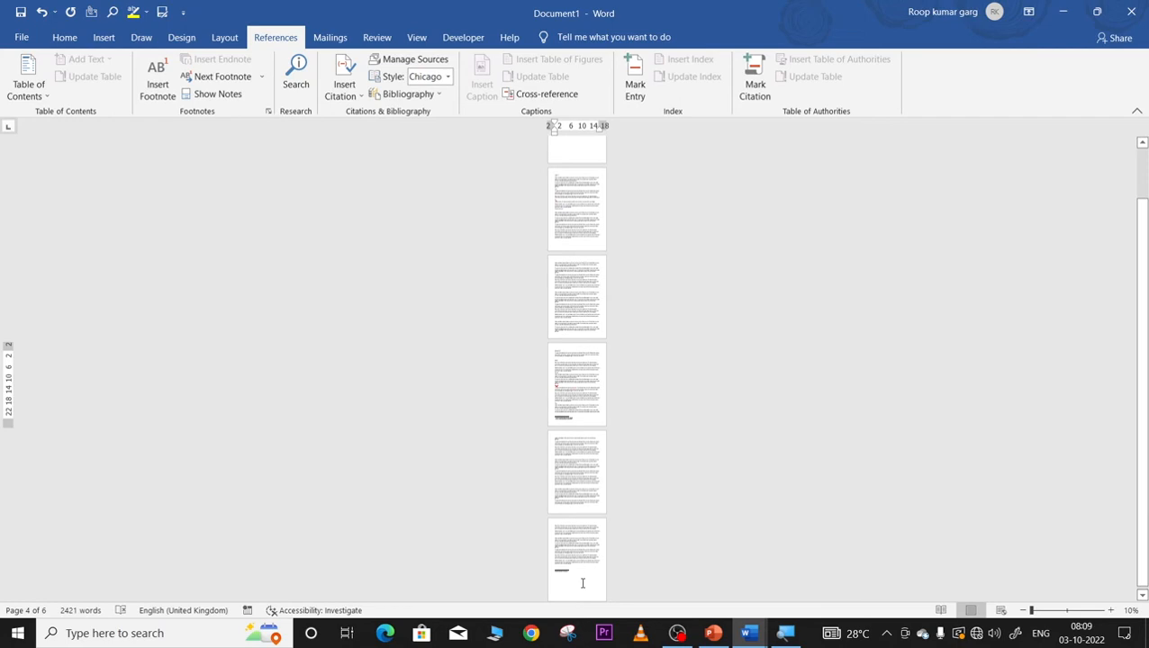
scroll(583, 584, up, 3)
scroll(583, 583, up, 6)
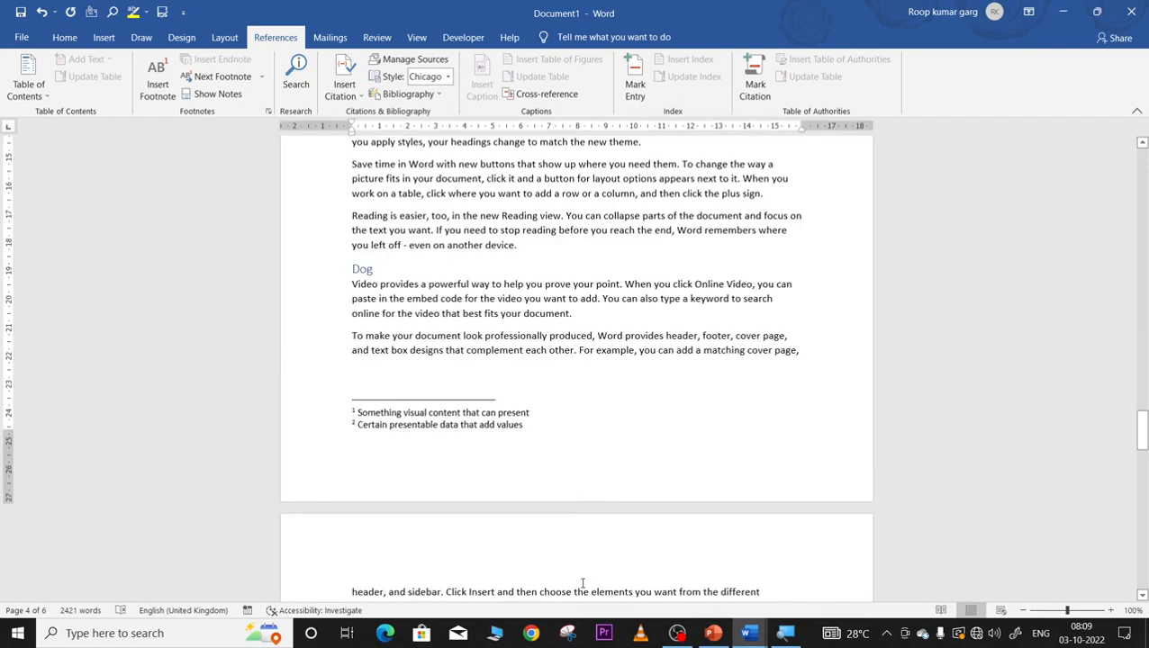
scroll(583, 583, up, 15)
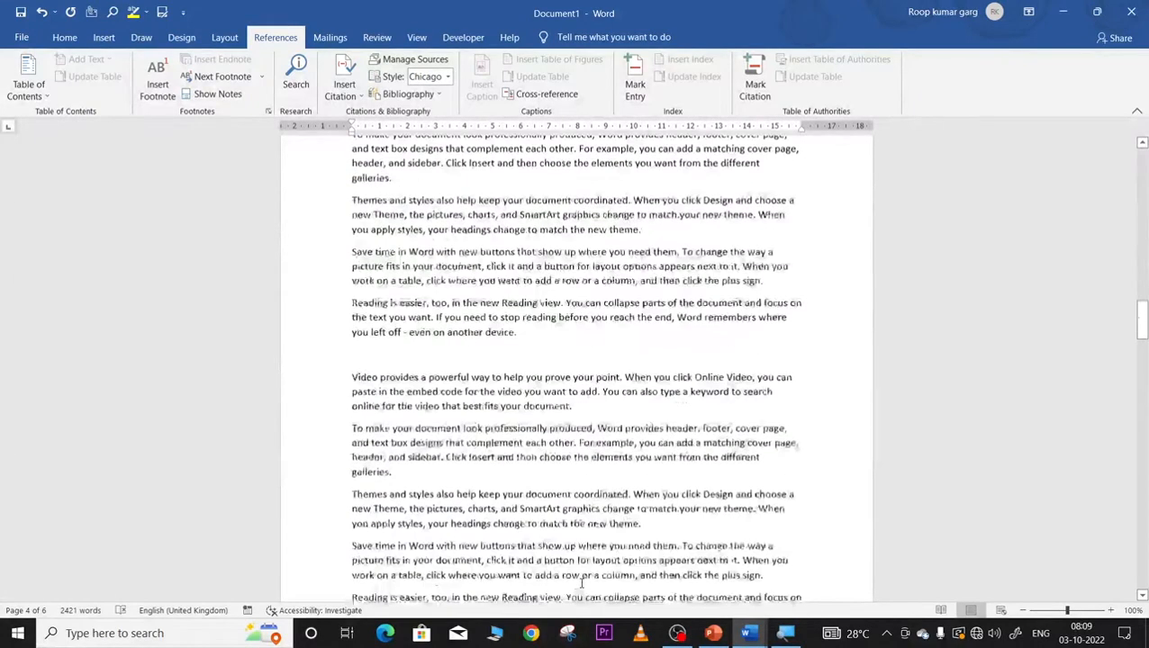
scroll(581, 585, up, 15)
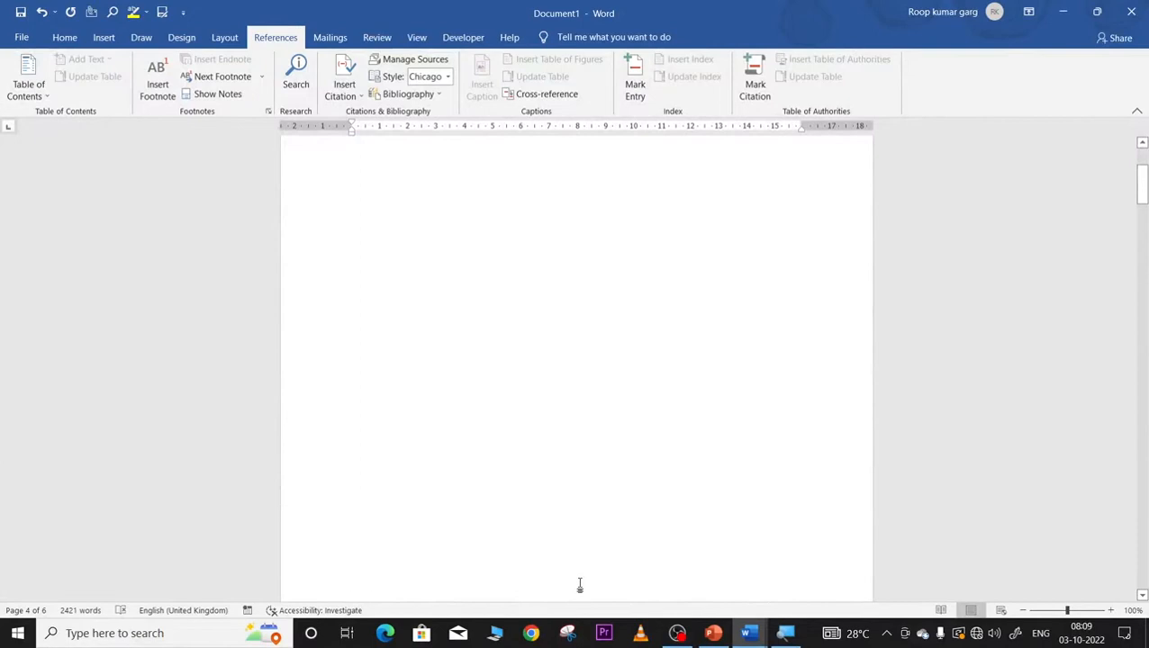
scroll(580, 586, up, 6)
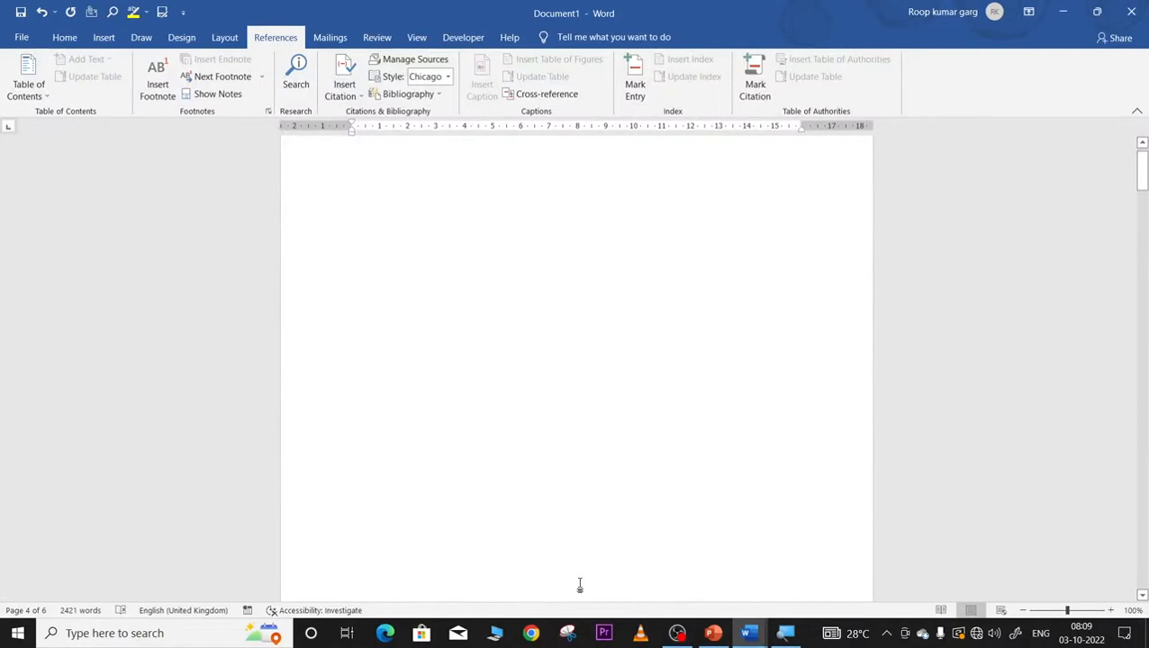
- Use Show Notes from the blank first page to view the footnote area, and again to view the endnote area
click(348, 203)
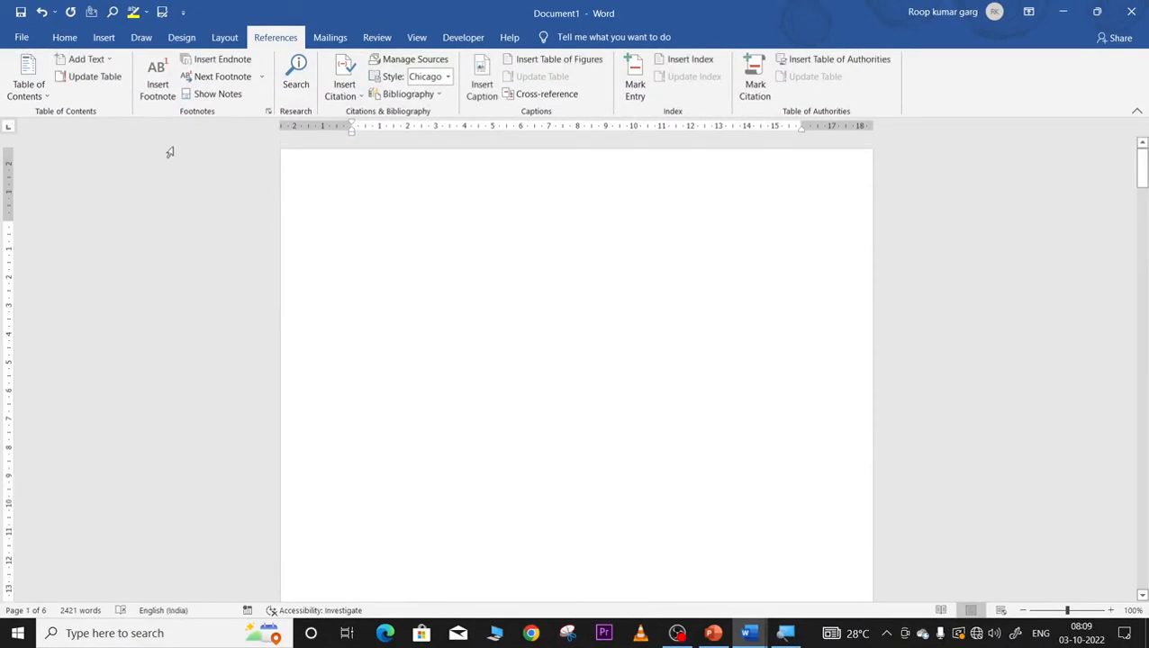
click(218, 95)
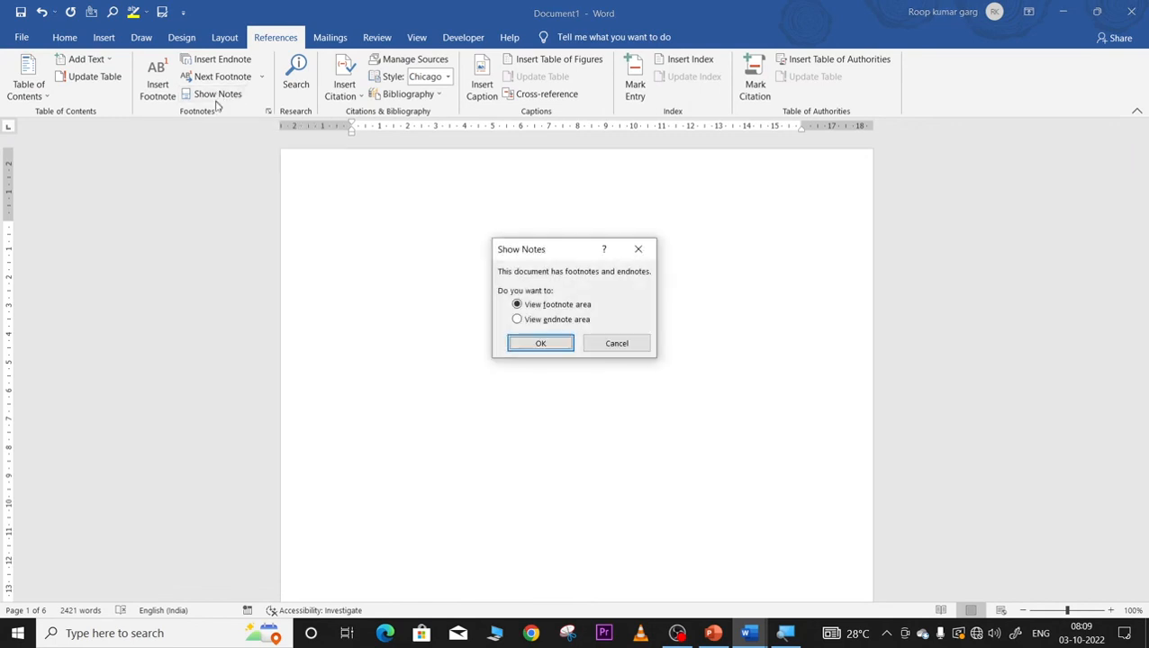
click(541, 344)
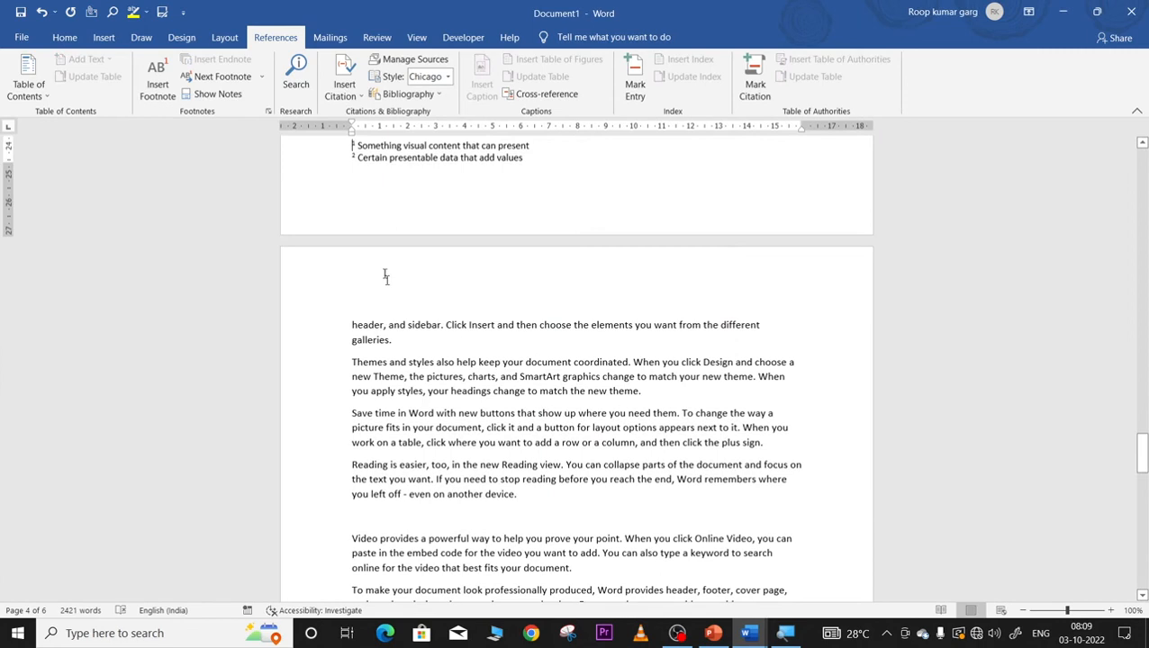
click(225, 97)
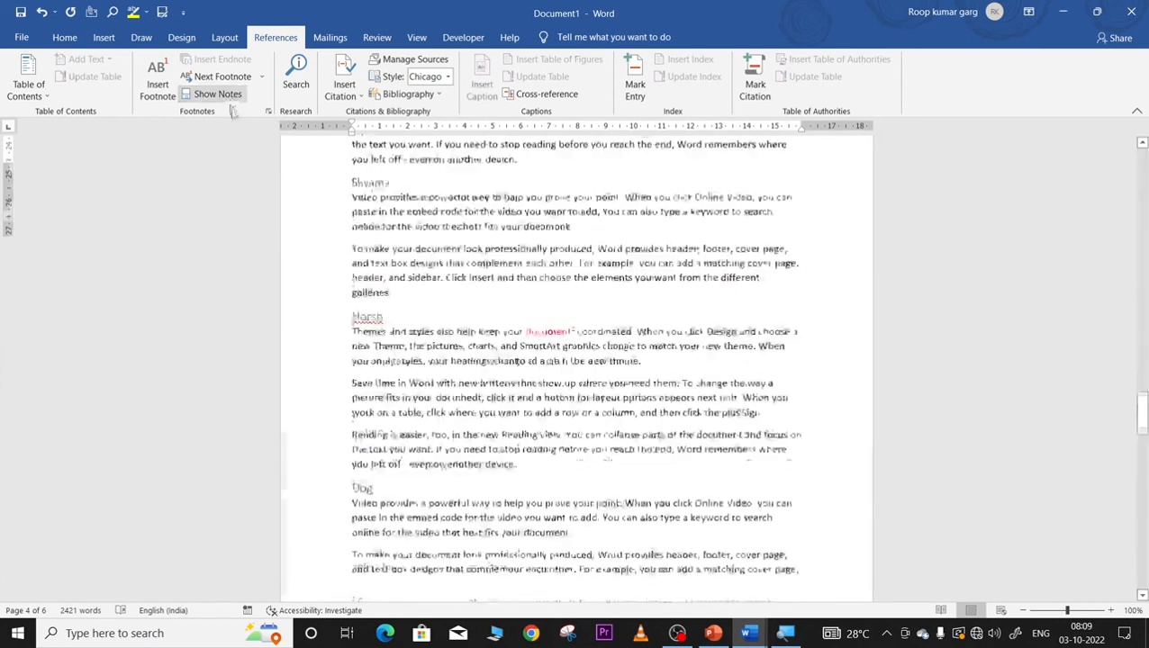
click(219, 95)
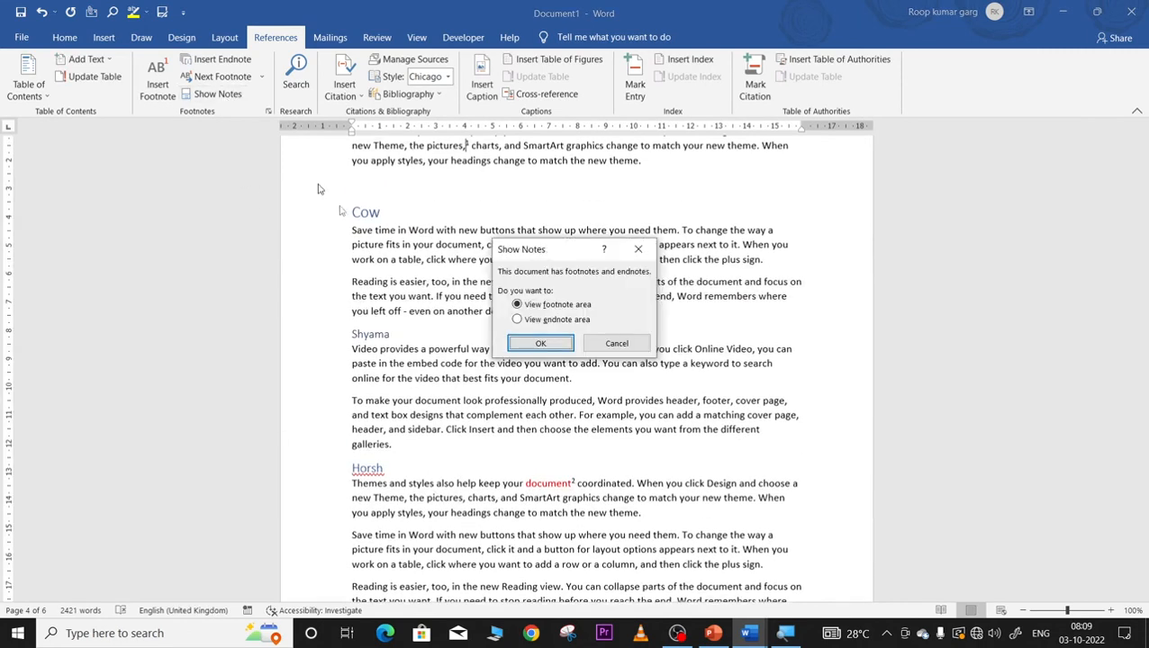
click(543, 344)
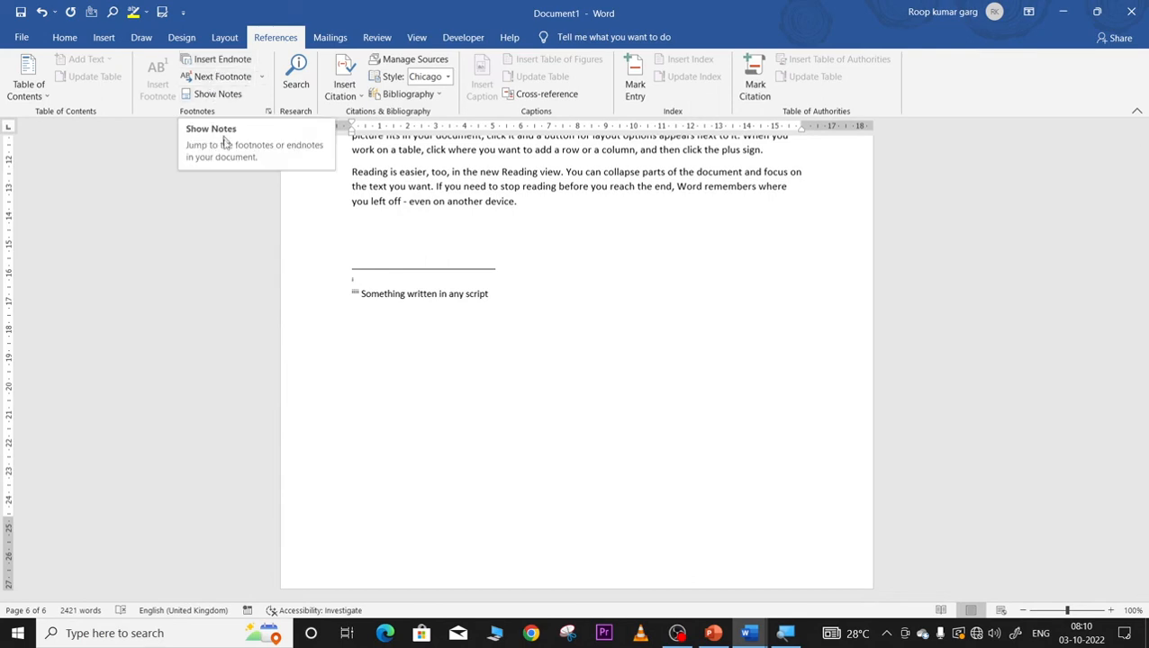
- Look at the Research group's Search pane and close it again
click(296, 77)
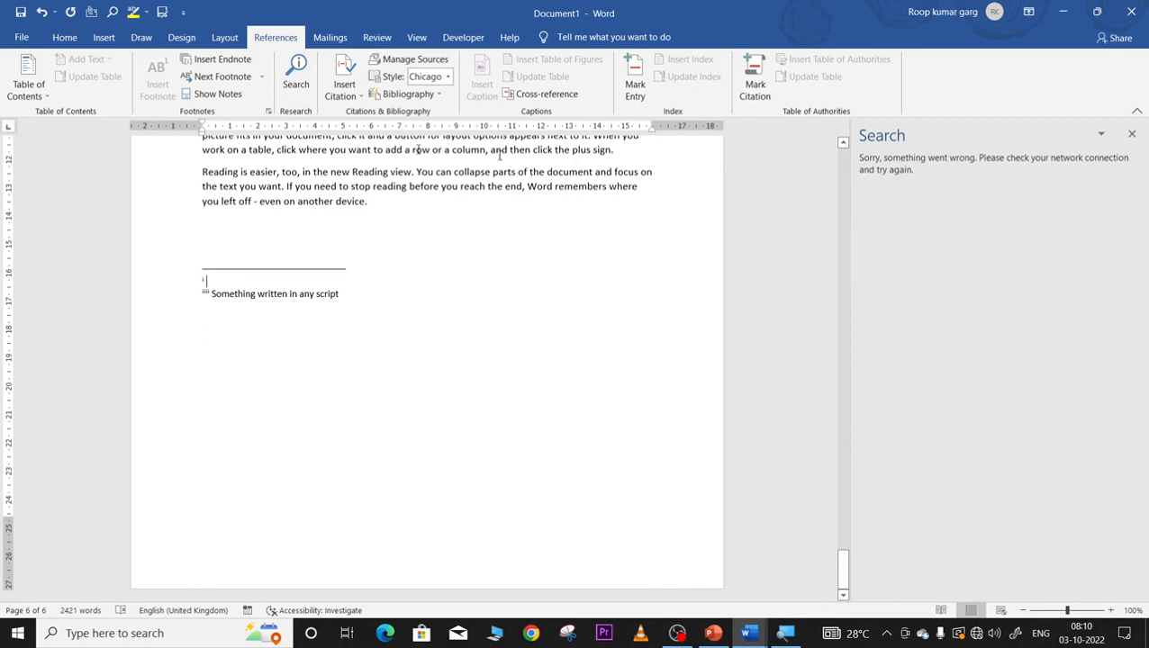
click(1132, 133)
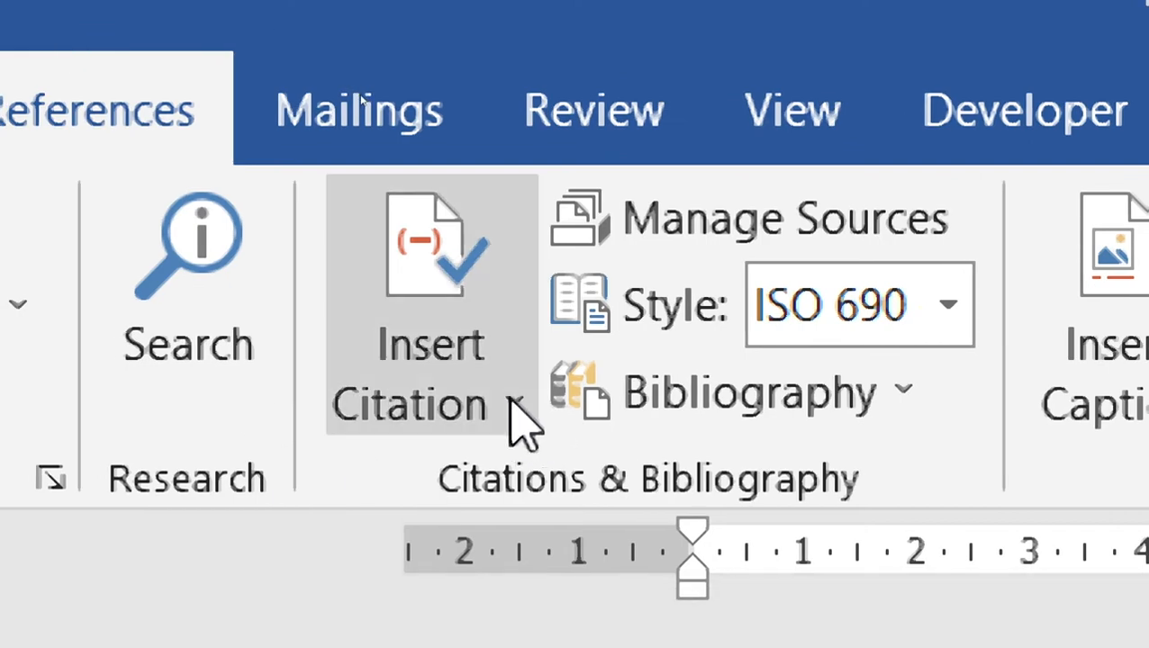
- Start a new citation source, review the available source types from Book to Interview, and choose Book
click(517, 401)
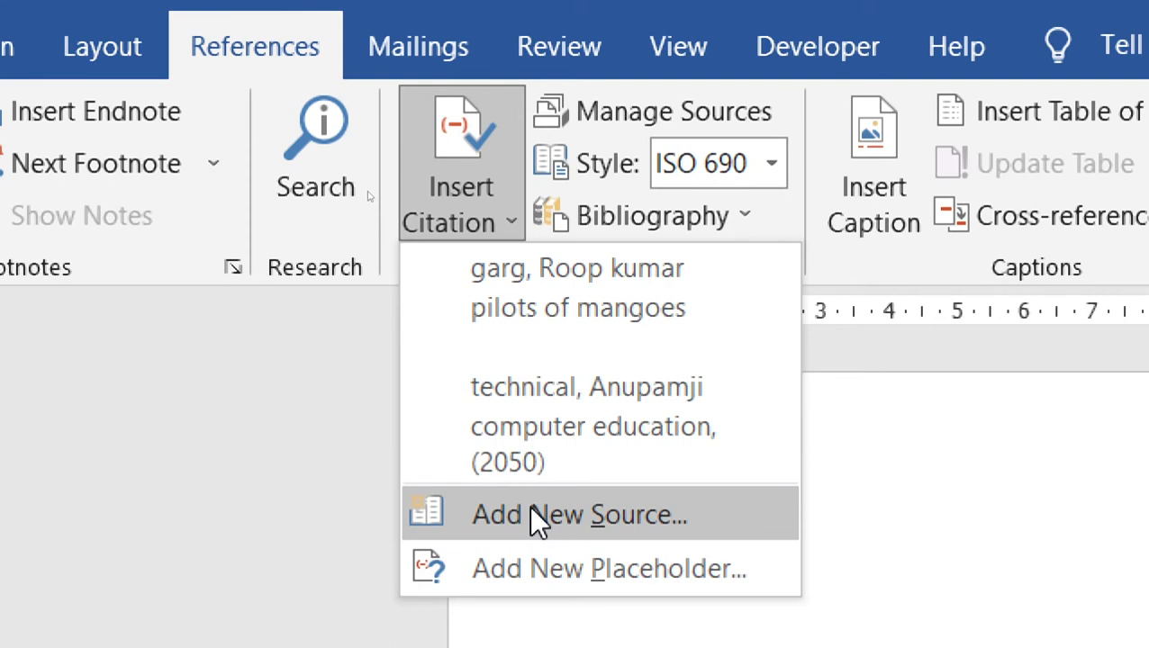
click(536, 515)
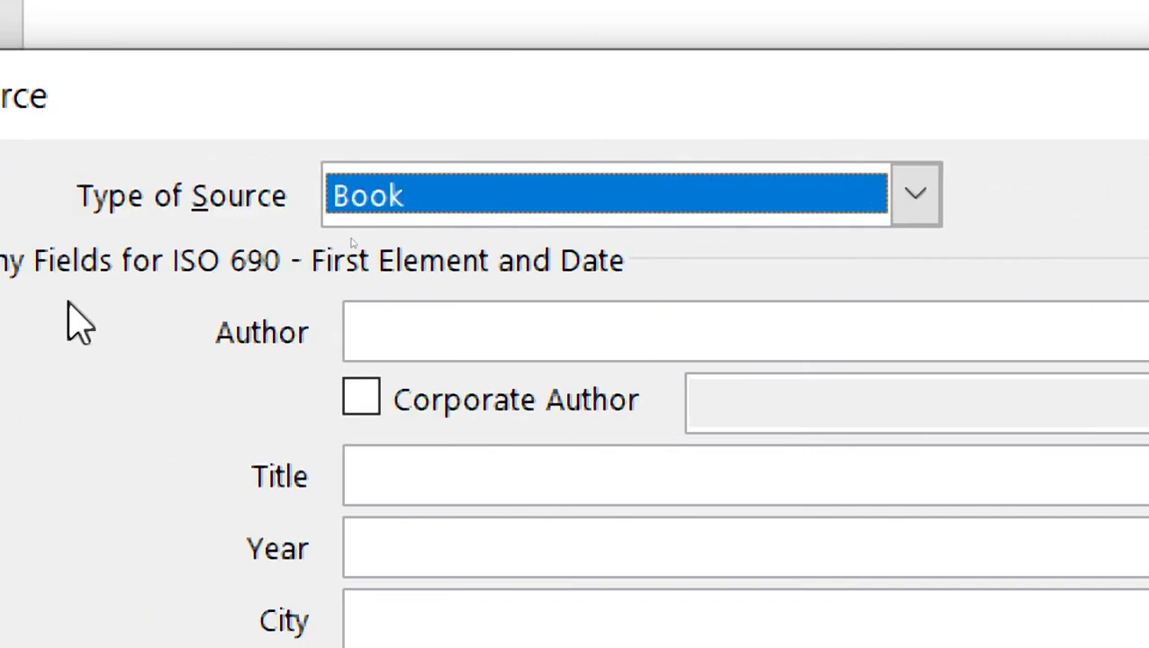
click(915, 194)
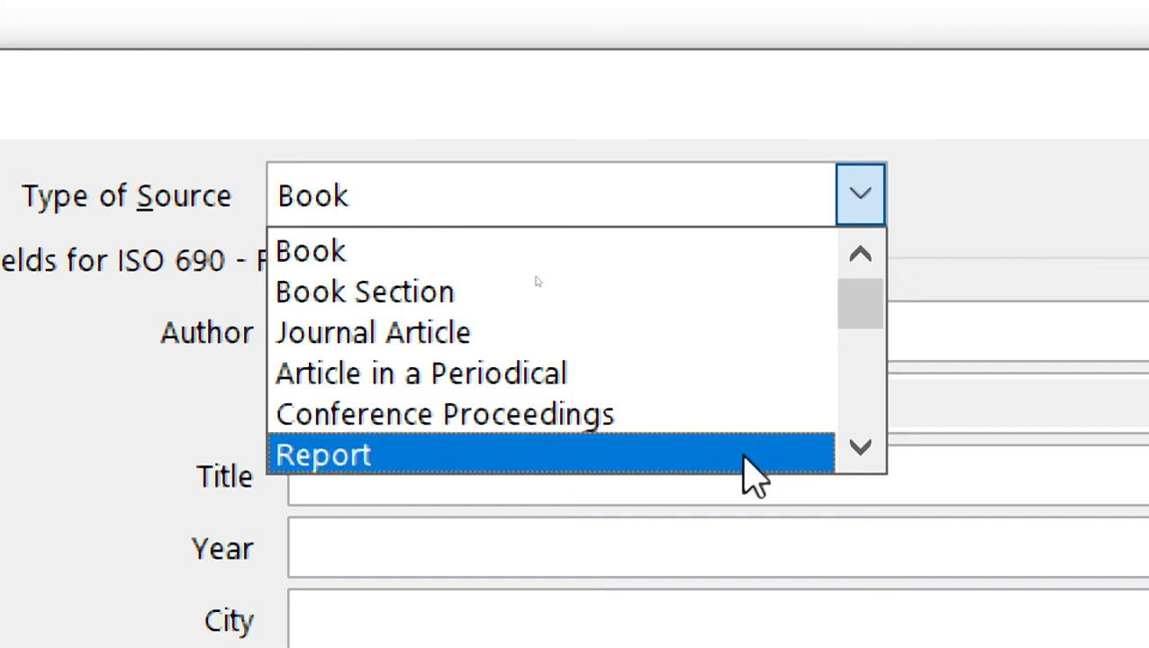
click(856, 450)
click(856, 450)
click(856, 449)
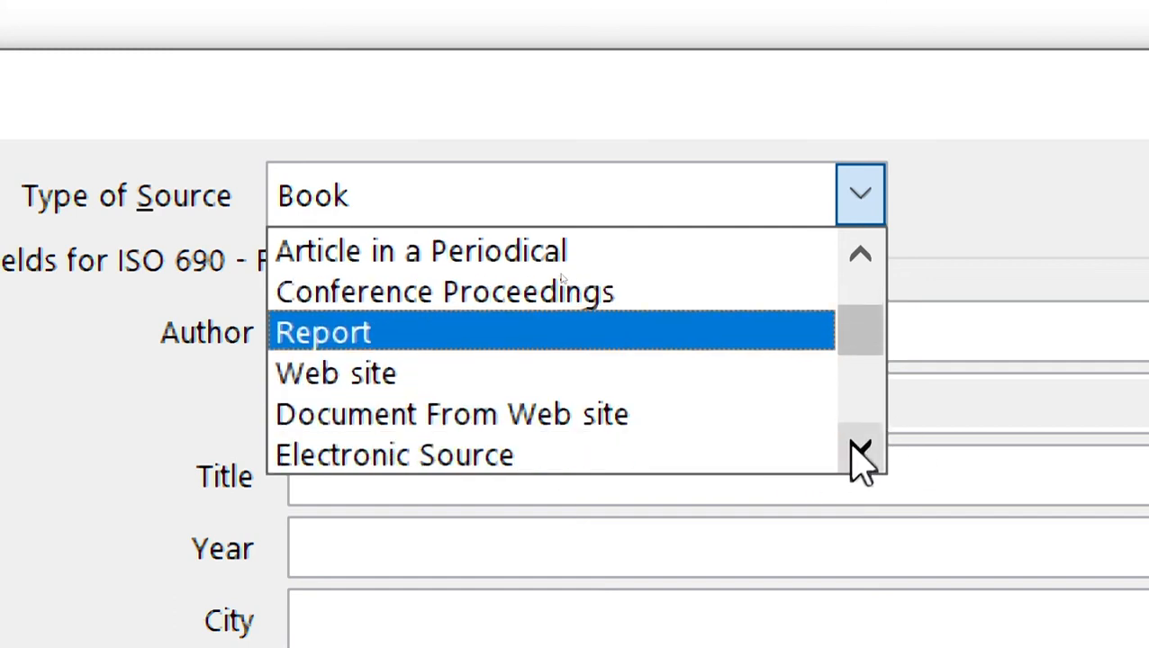
click(857, 449)
click(857, 449)
click(857, 449)
click(856, 450)
click(857, 450)
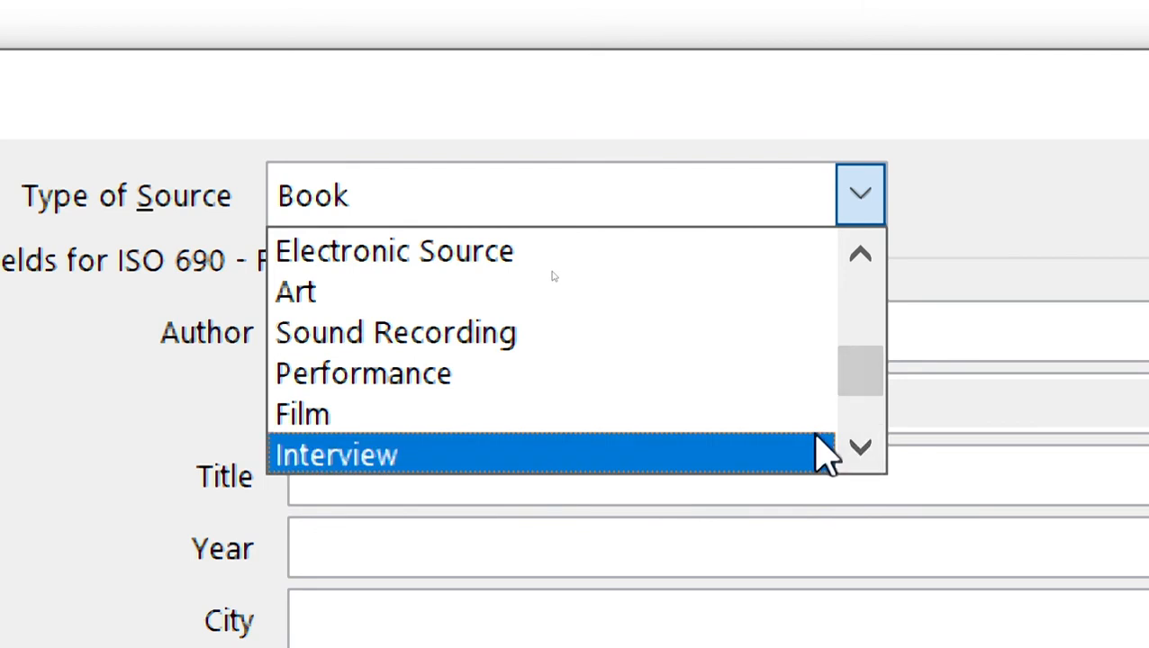
scroll(822, 455, up, 3)
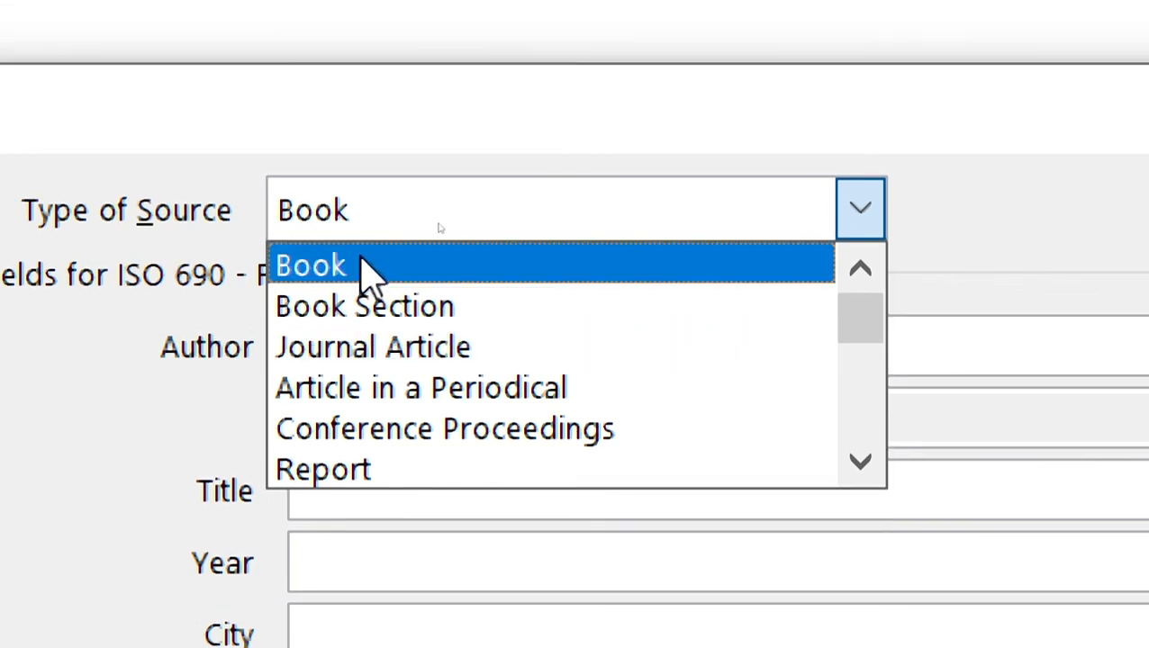
click(363, 263)
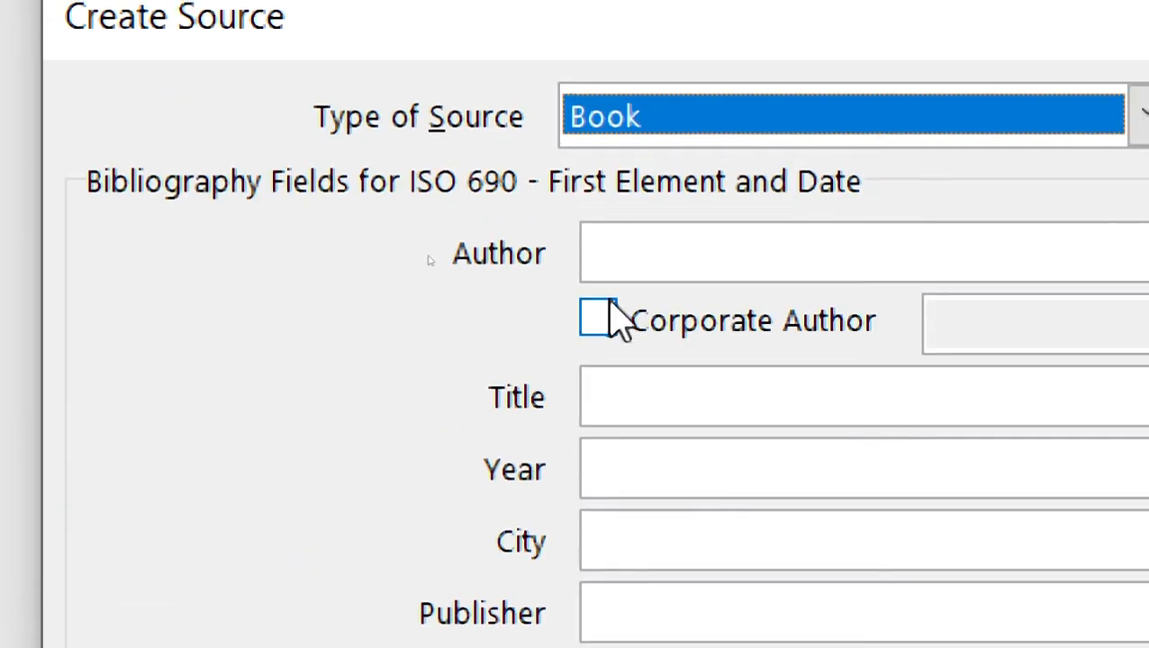
- Enter the author's name for the book source, try the Corporate Author option, and leave it off
click(653, 260)
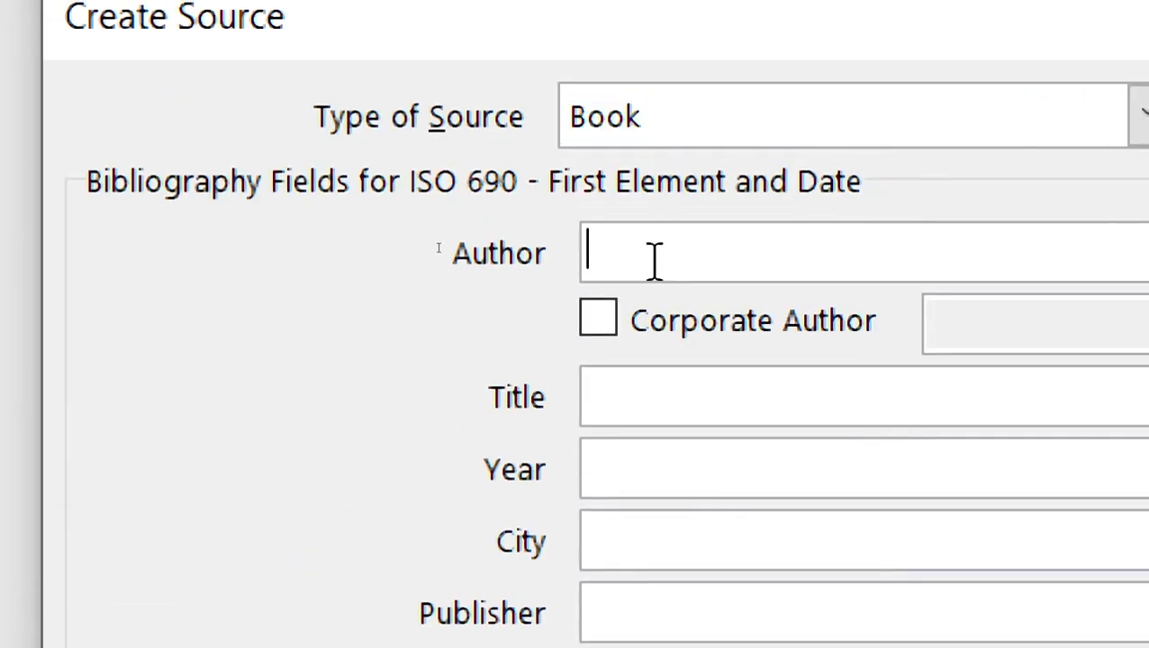
text(Anupa)
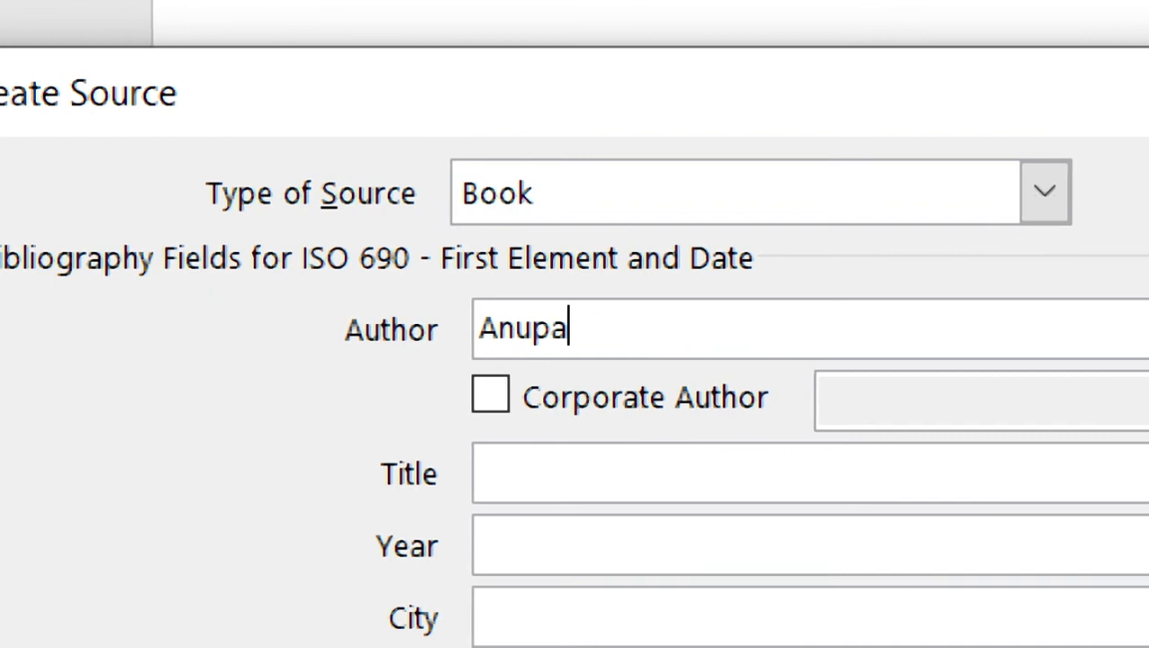
text(mji te)
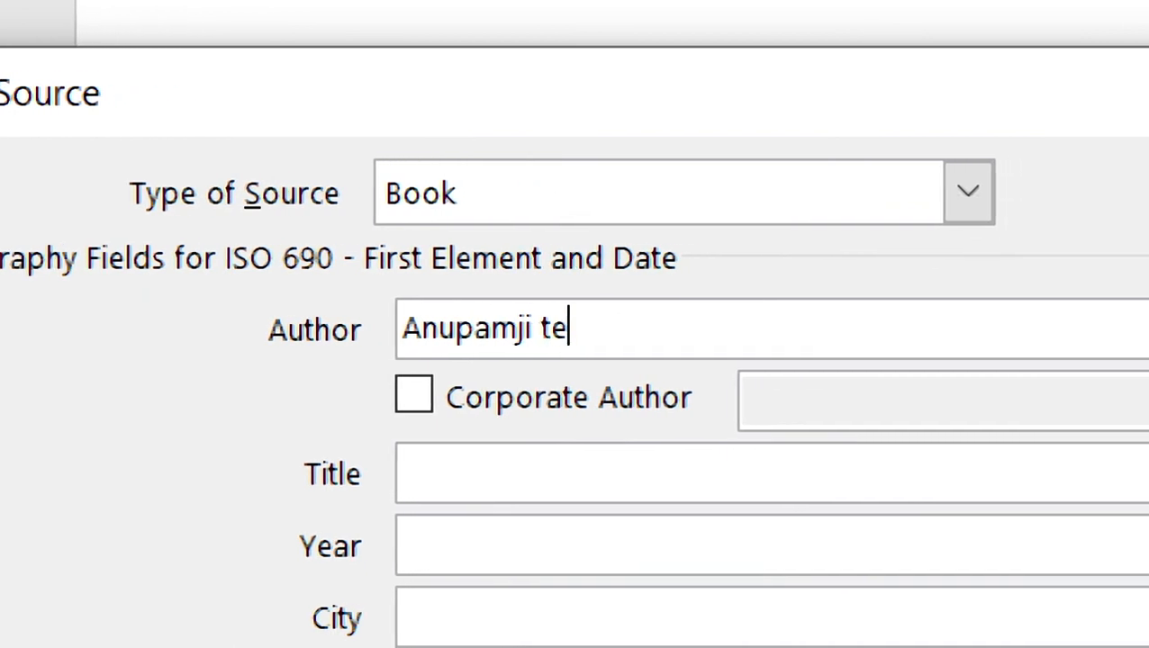
text(chnical)
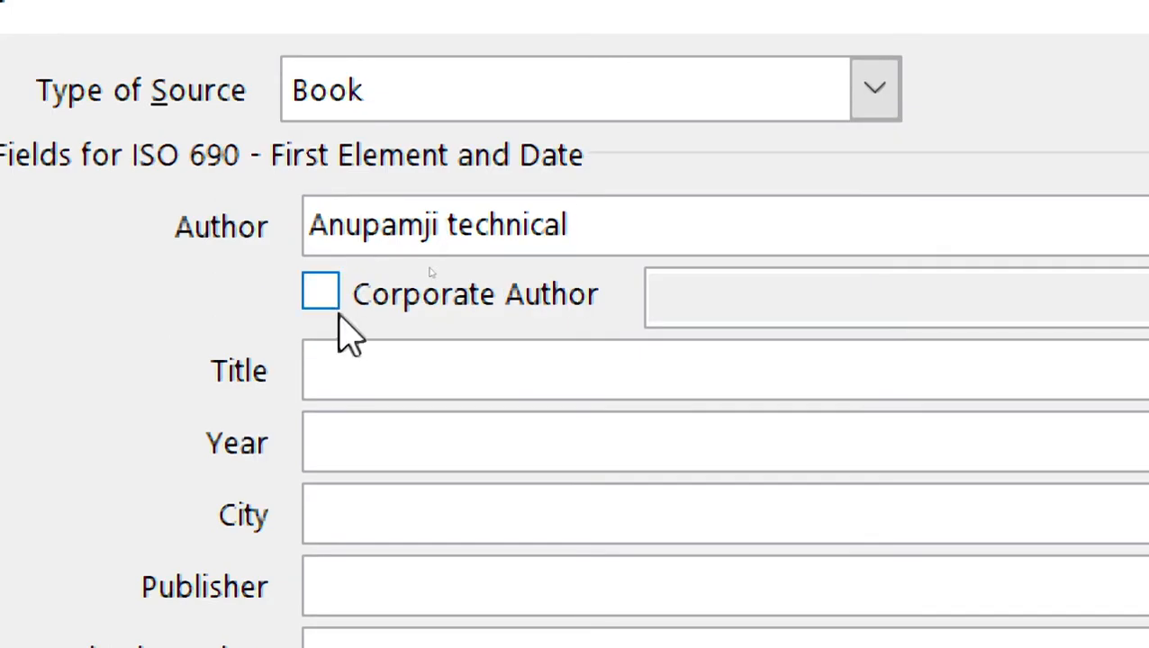
click(326, 401)
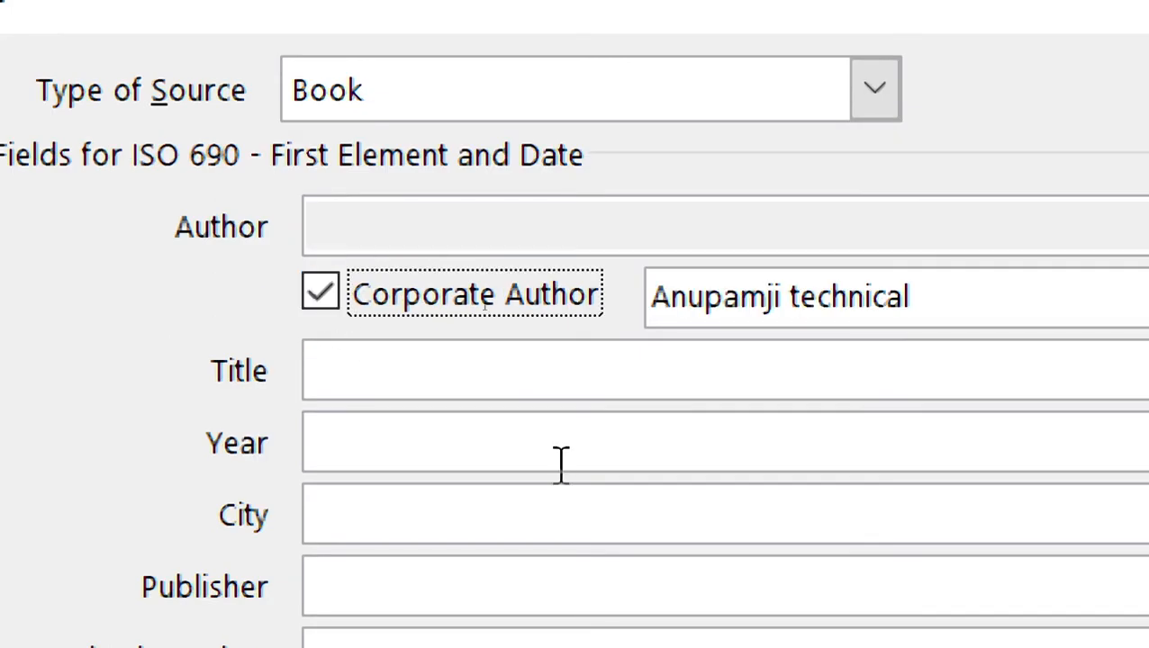
click(322, 292)
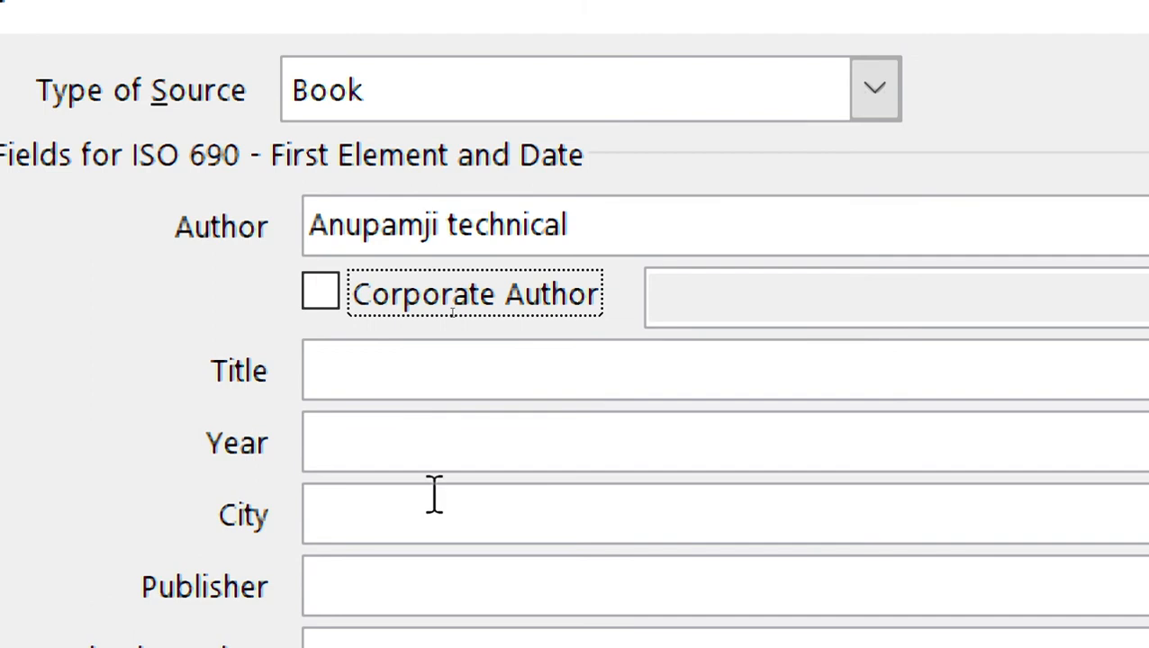
- Fill in the book source with the title "computer education", the year 2050 and the city Delhi
click(352, 376)
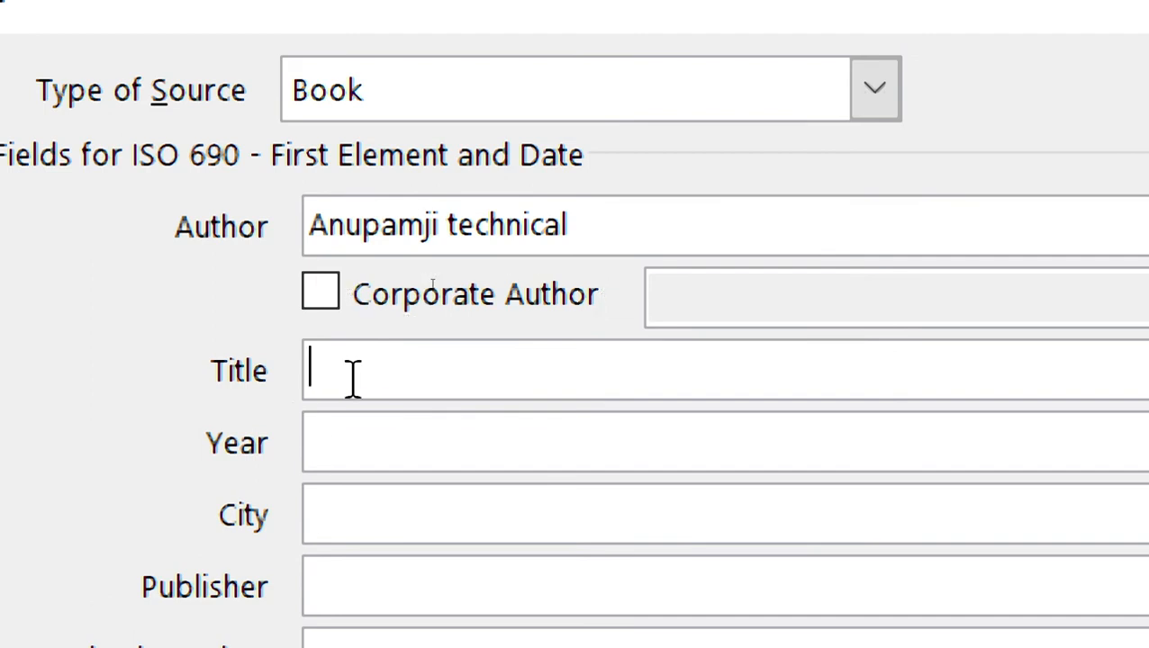
text(computer )
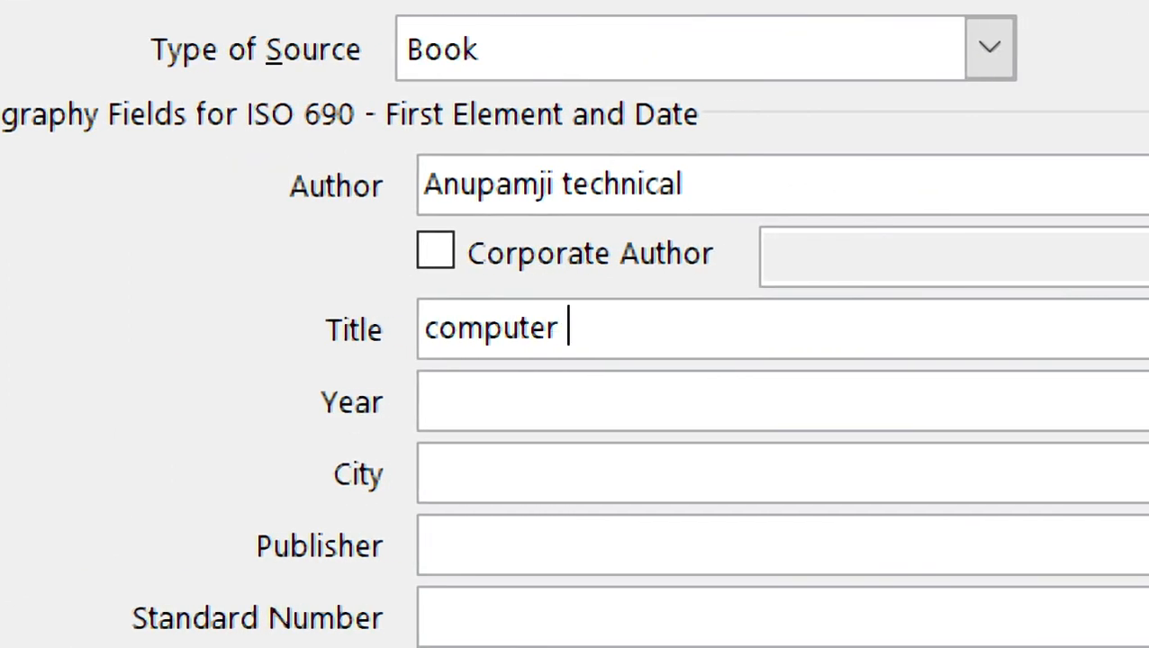
text(educati)
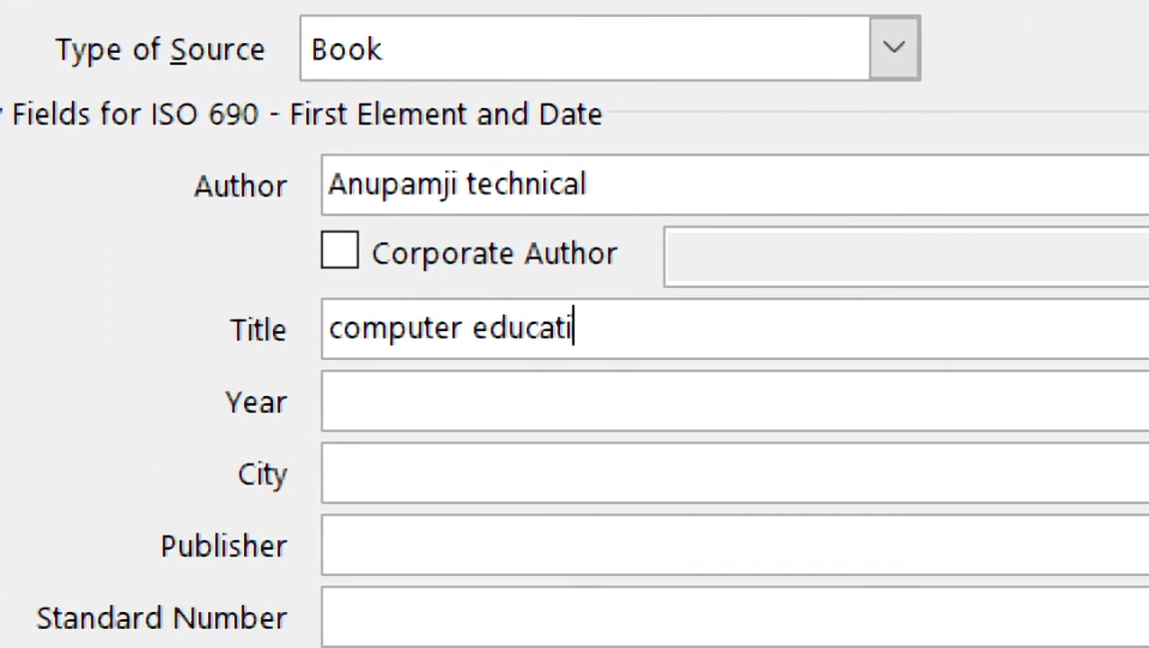
text(on)
key(Tab)
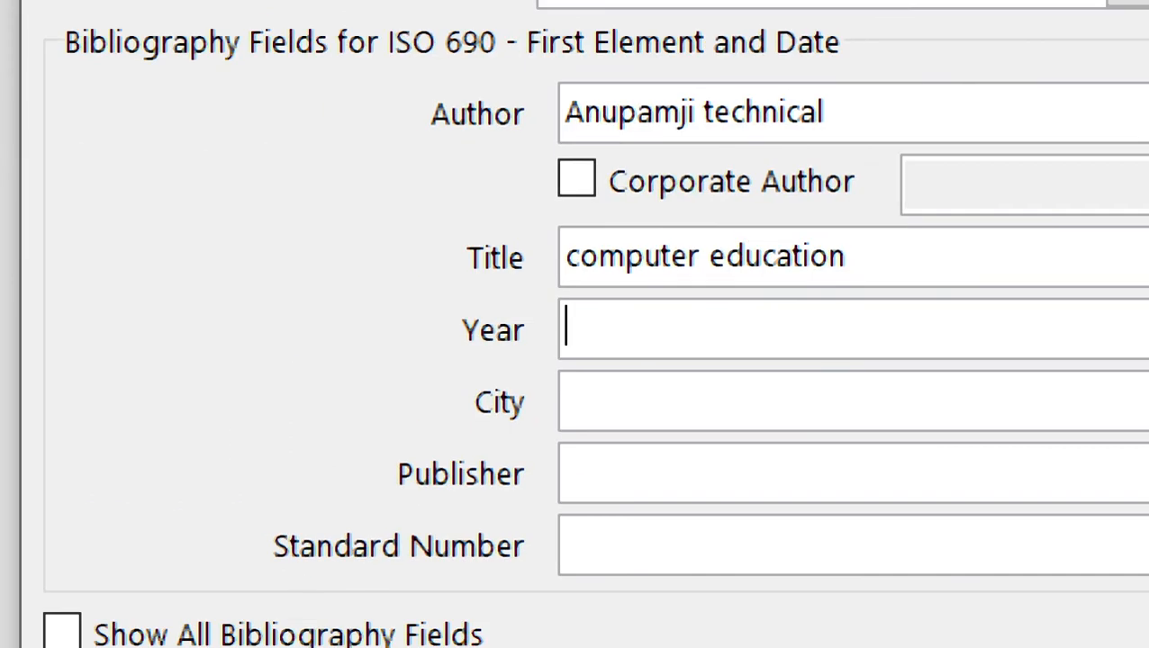
text(2050)
key(Tab)
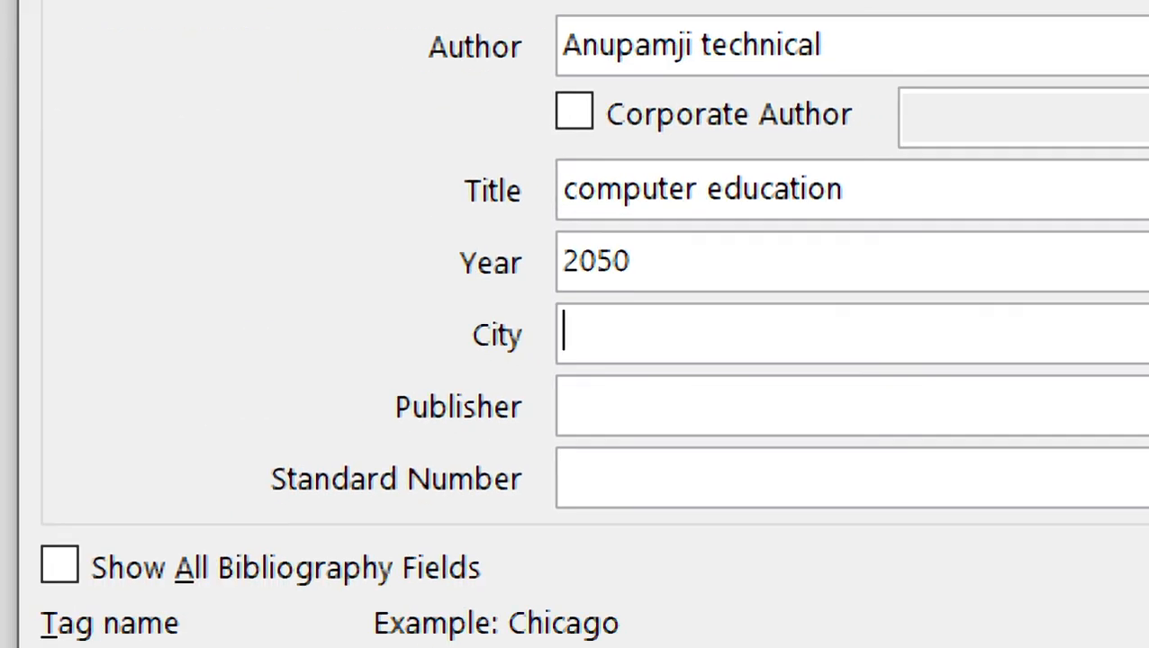
text(Delhi)
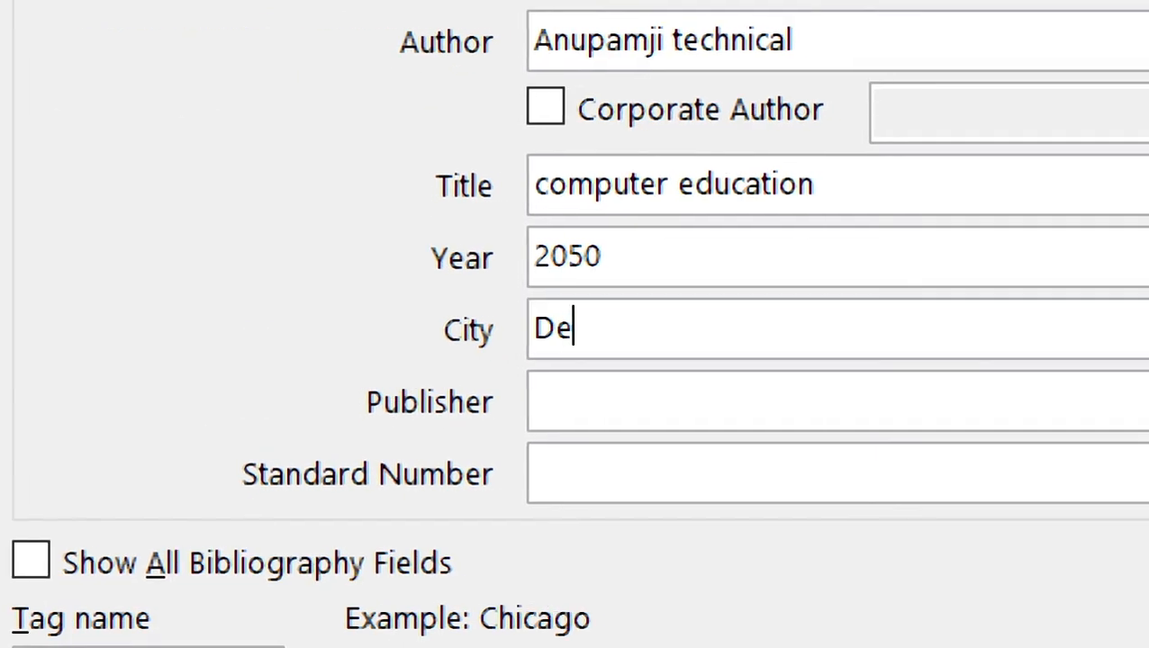
key(Tab)
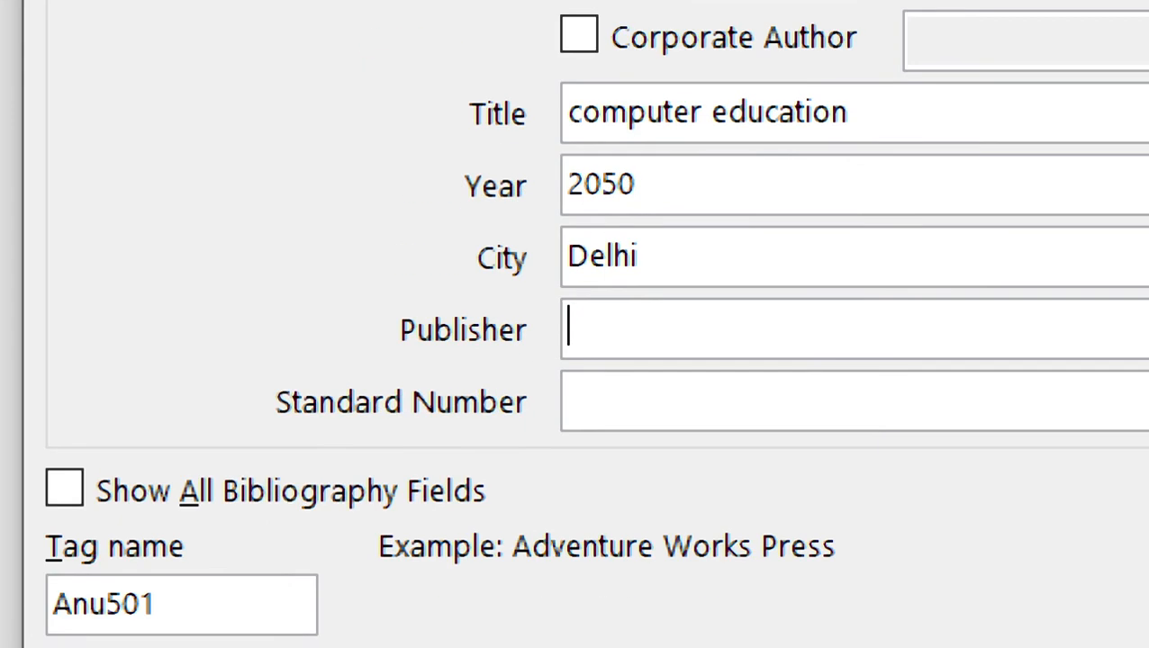
text(Anupamjk)
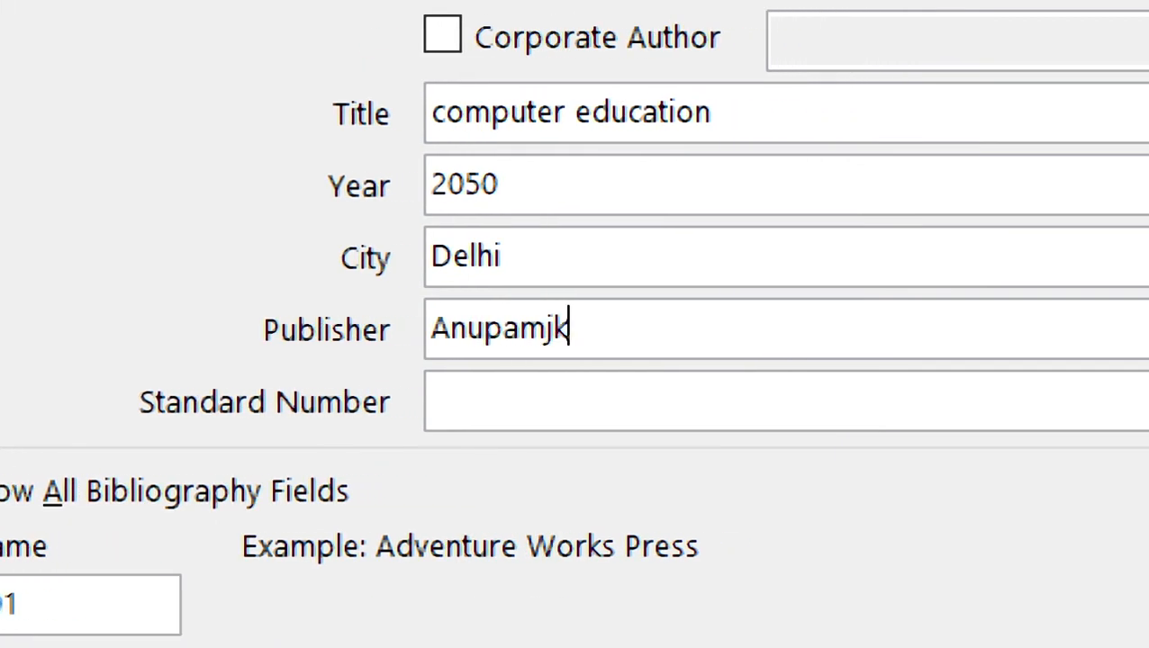
key(BackSpace)
text(i publicatio)
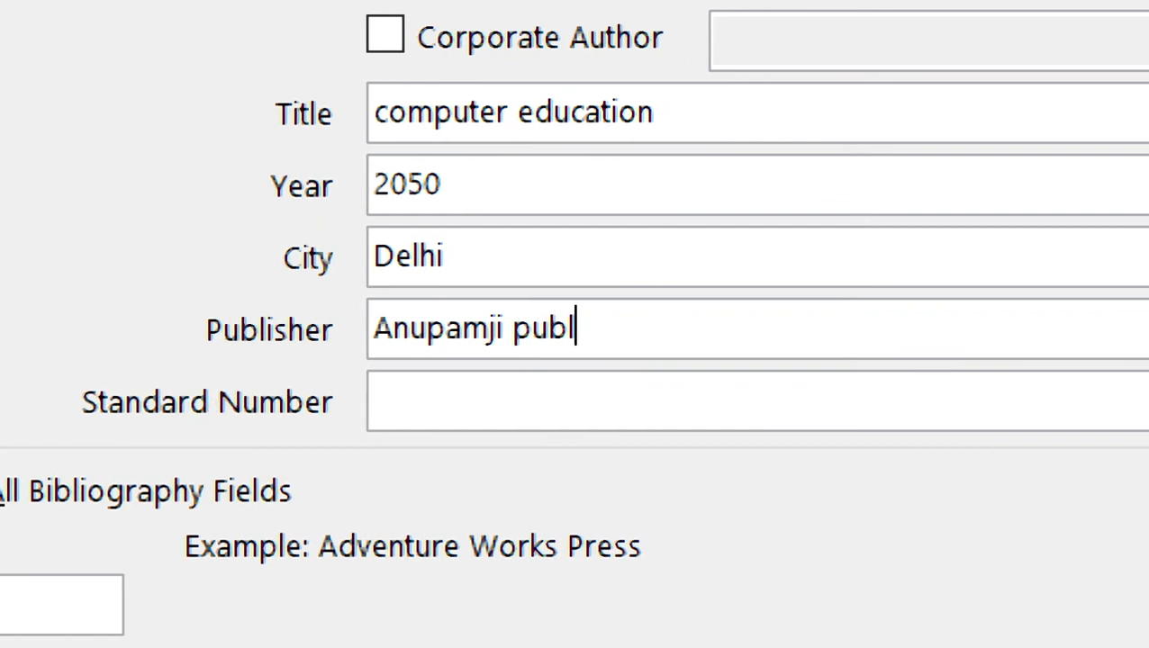
text(n)
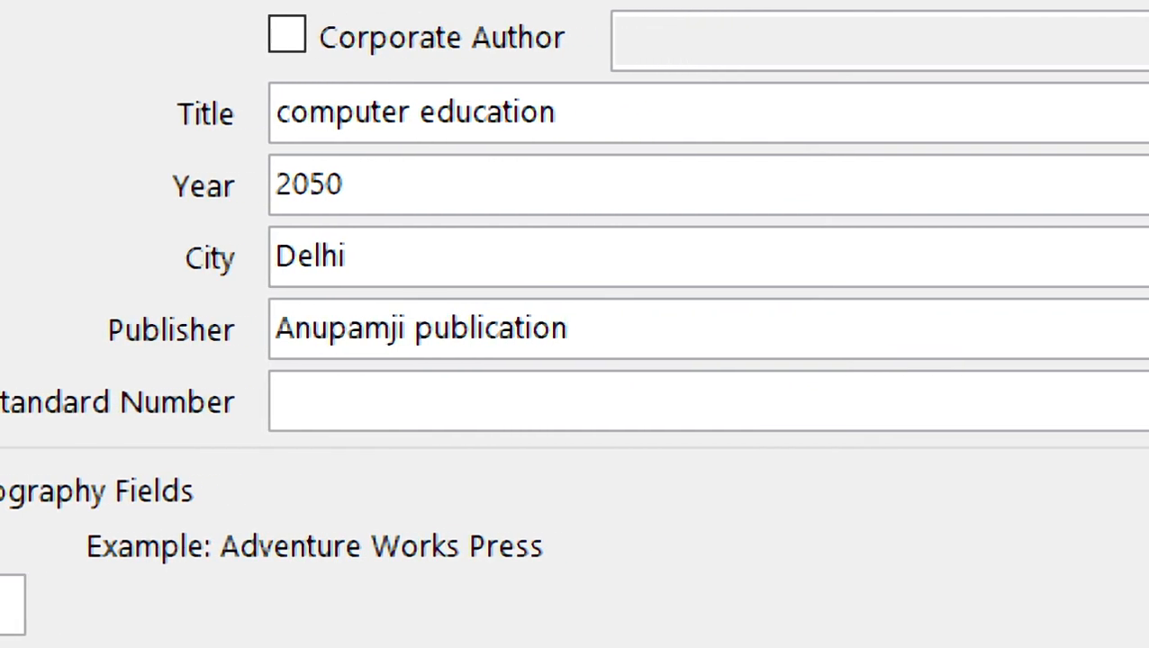
key(Tab)
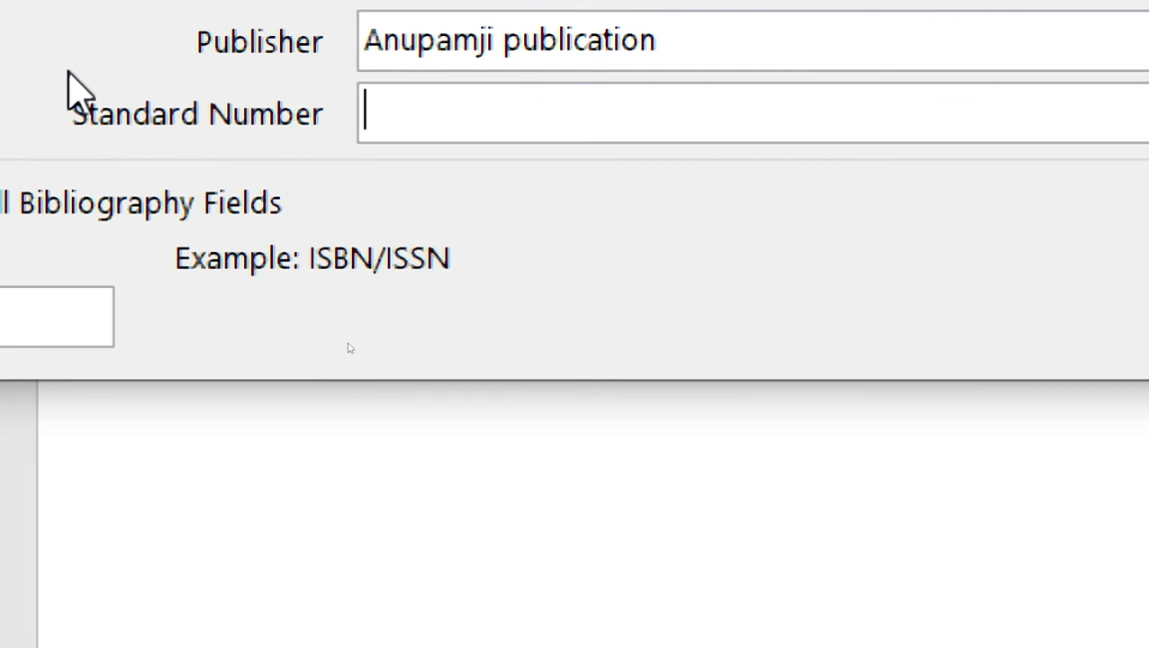
text(584285815)
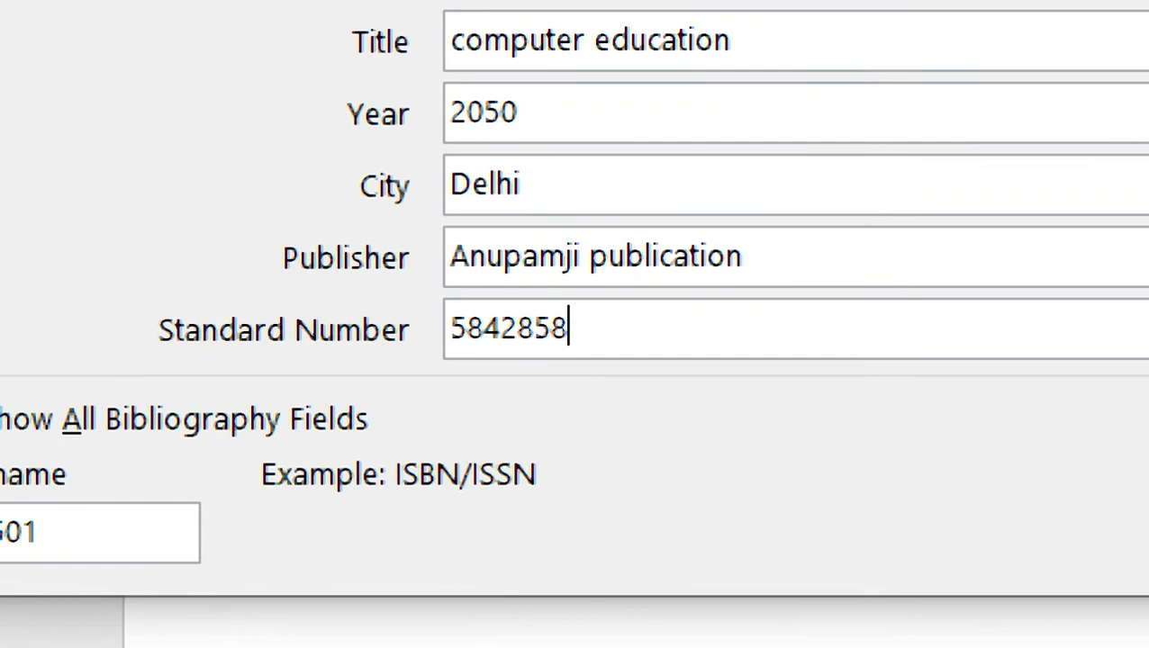
text(2)
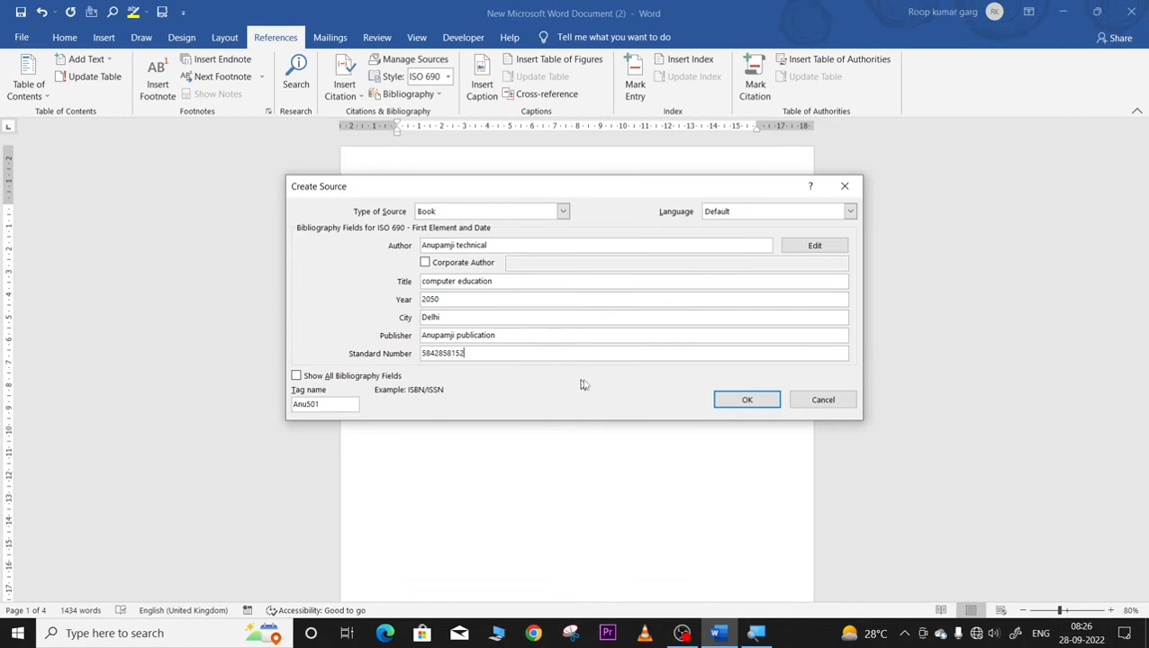
click(731, 401)
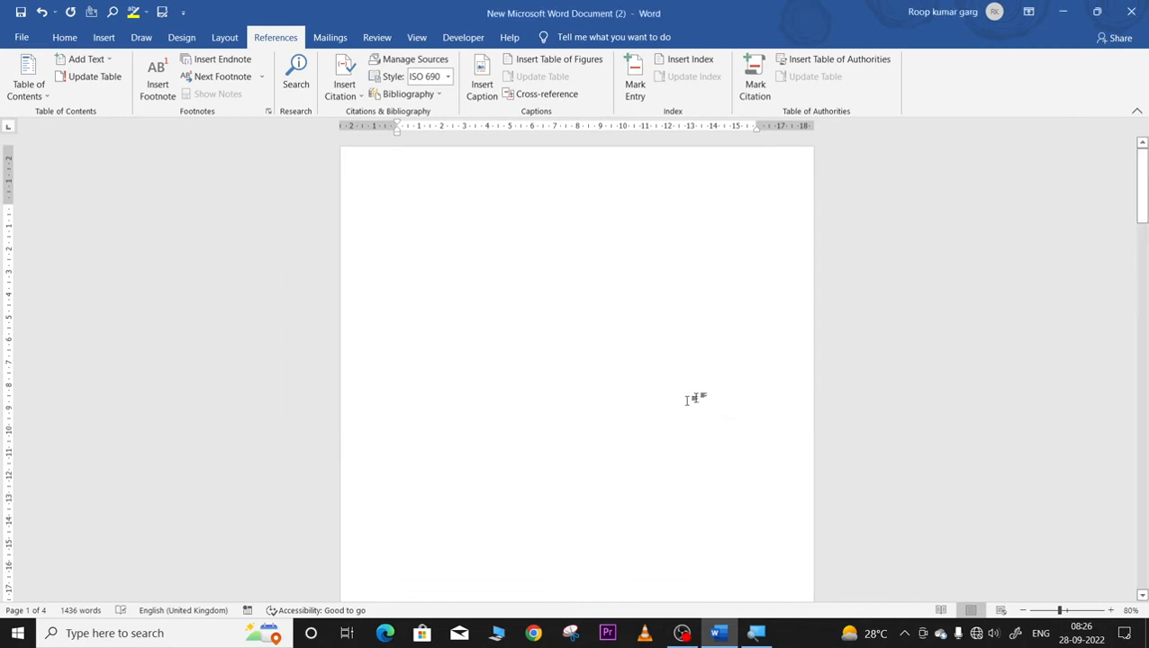
- Look over the cited document pages, review the source types up to Miscellaneous for another new source, and leave without creating it
scroll(589, 394, down, 5)
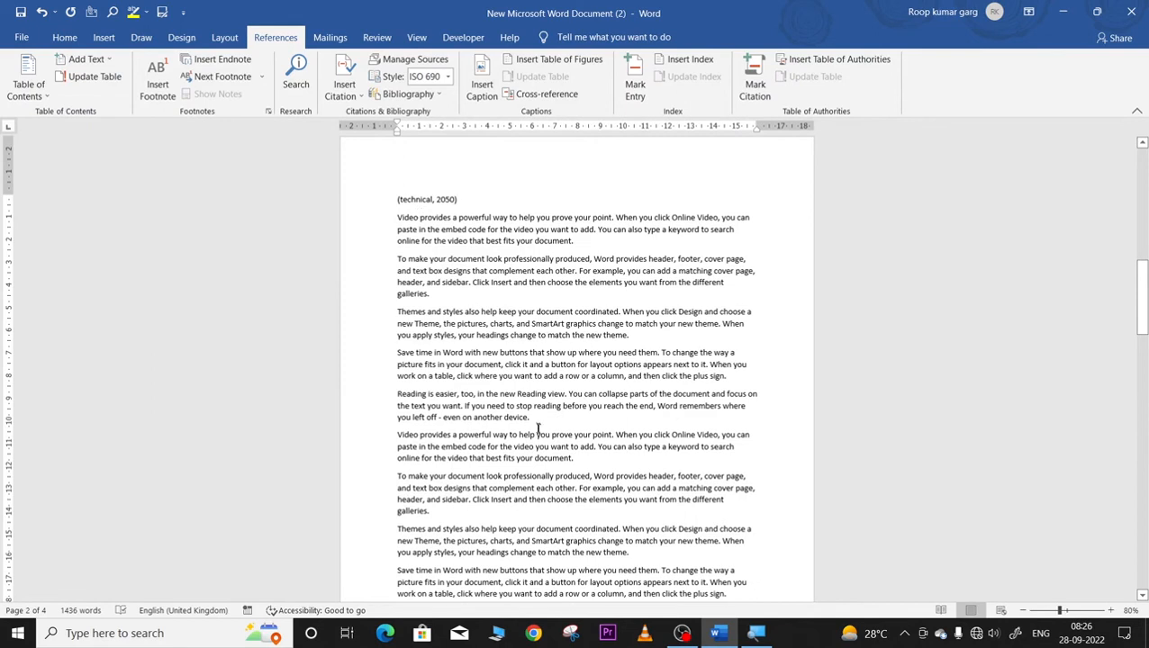
scroll(544, 442, down, 3)
scroll(544, 442, down, 15)
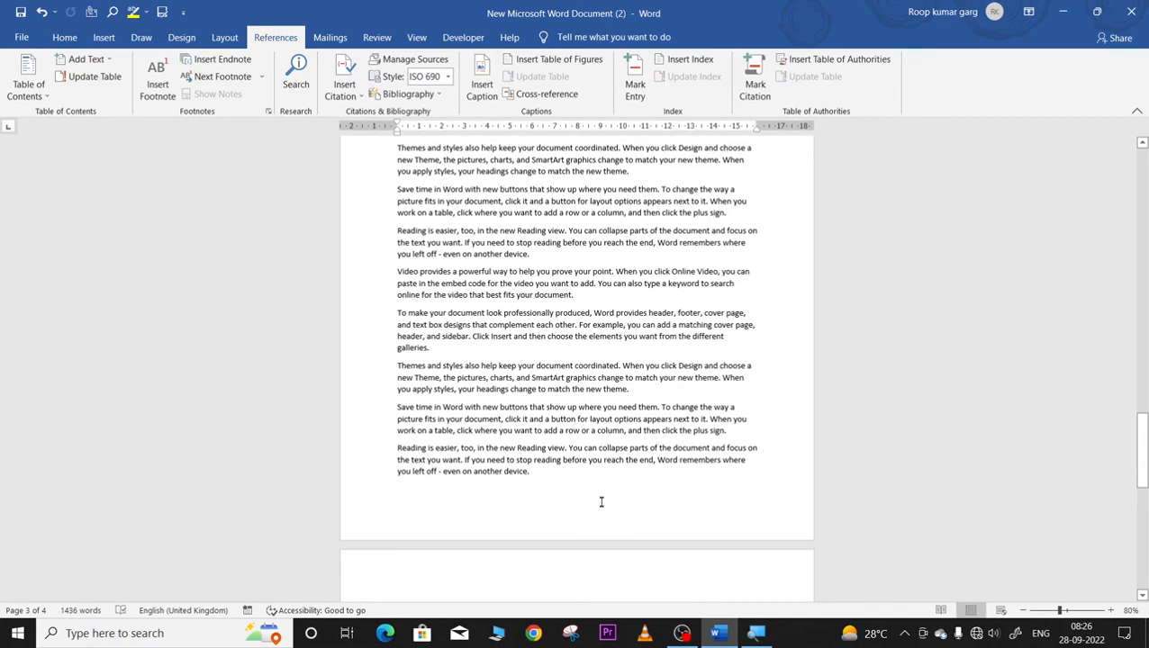
scroll(544, 437, up, 10)
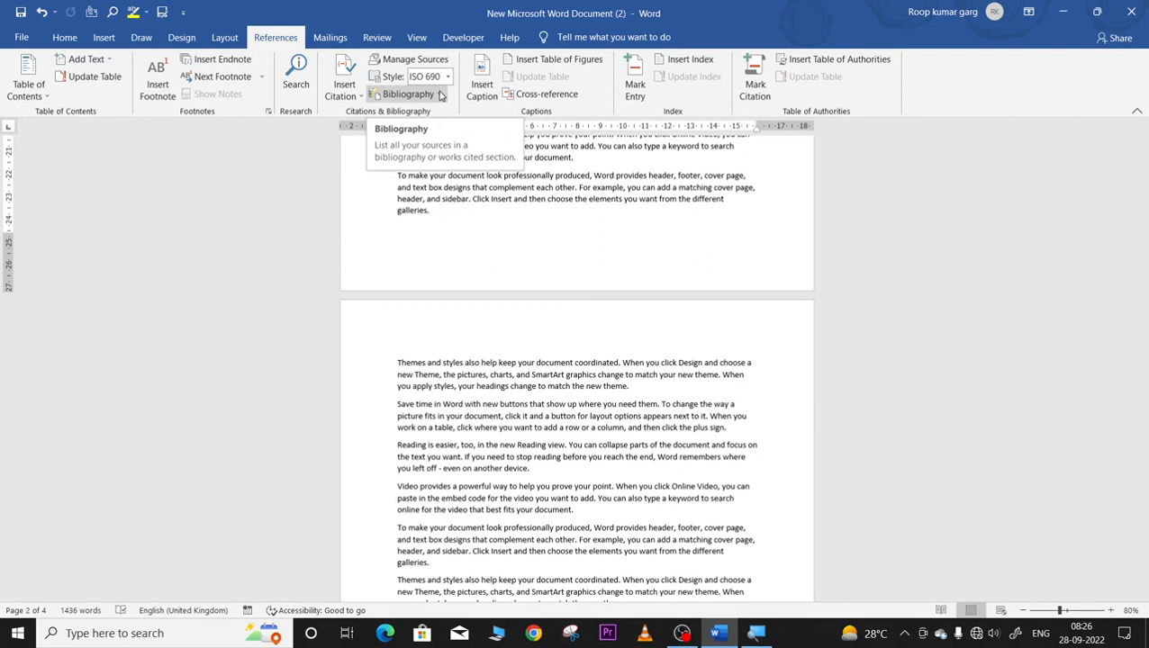
click(359, 100)
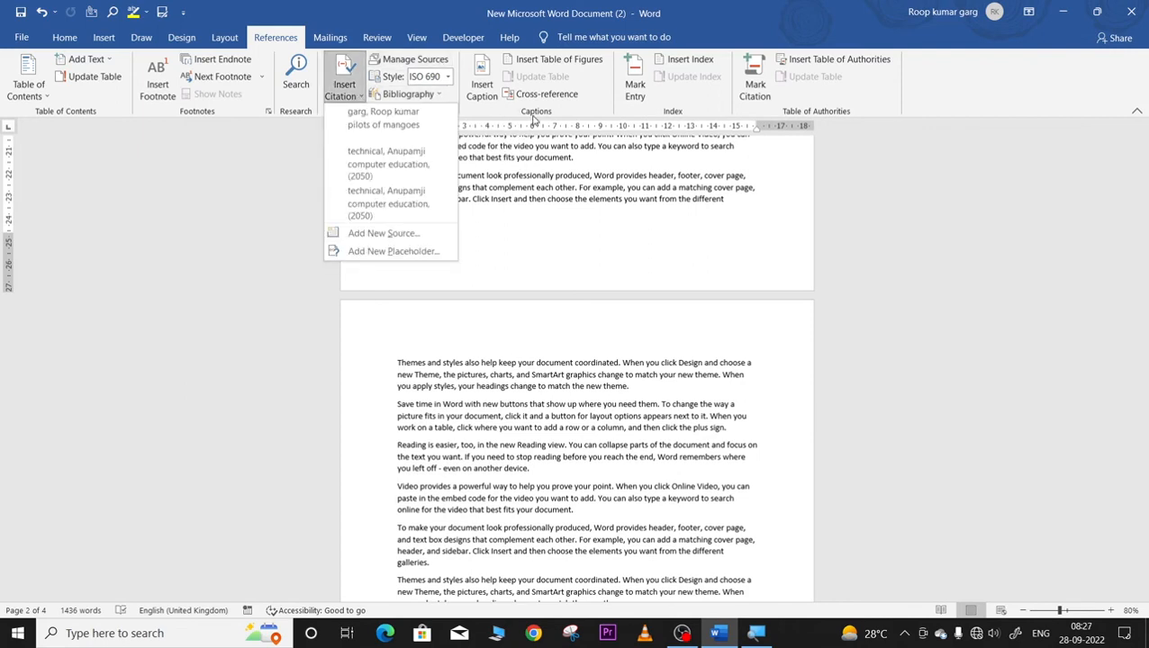
click(404, 240)
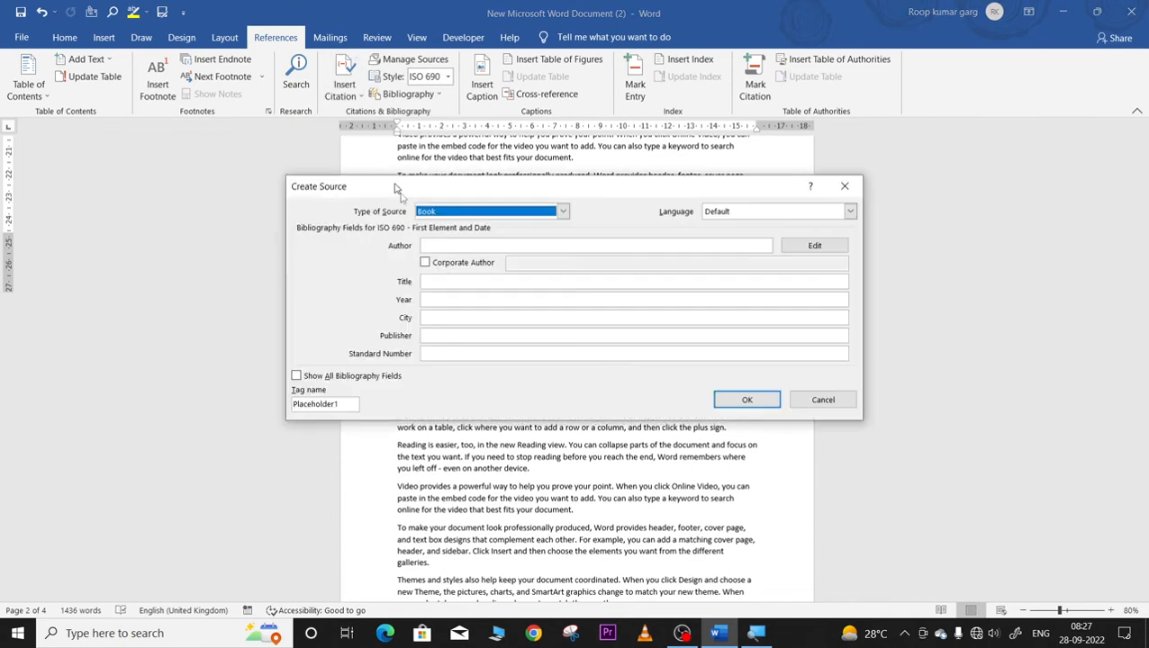
click(563, 211)
drag(565, 236, 565, 267)
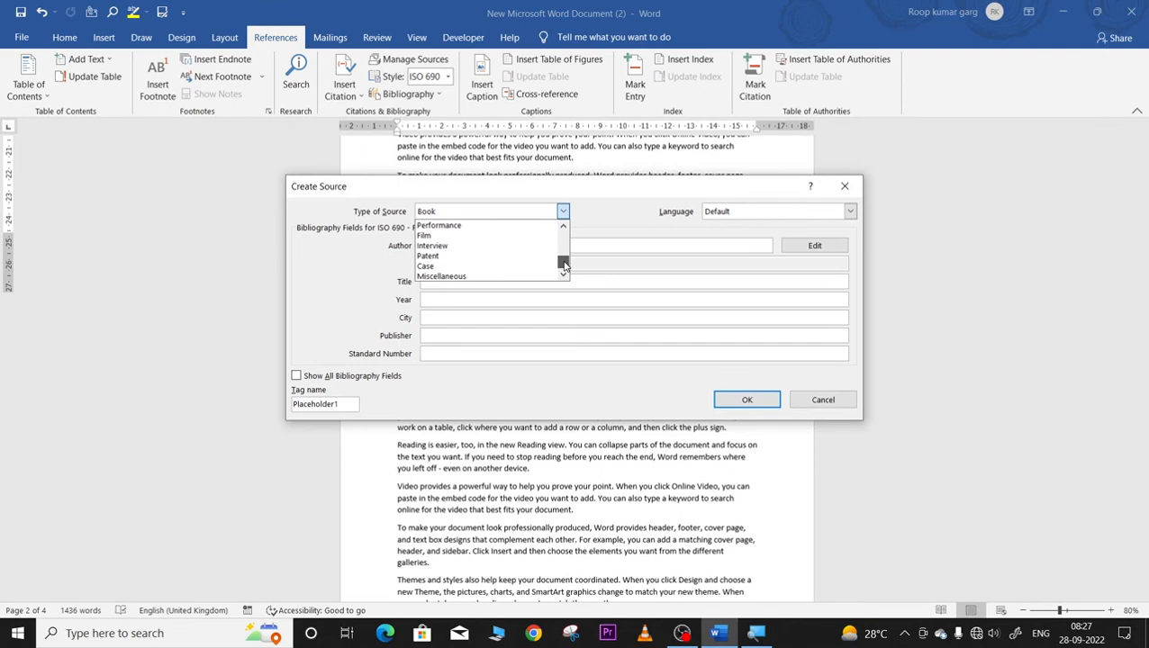
drag(564, 265, 557, 241)
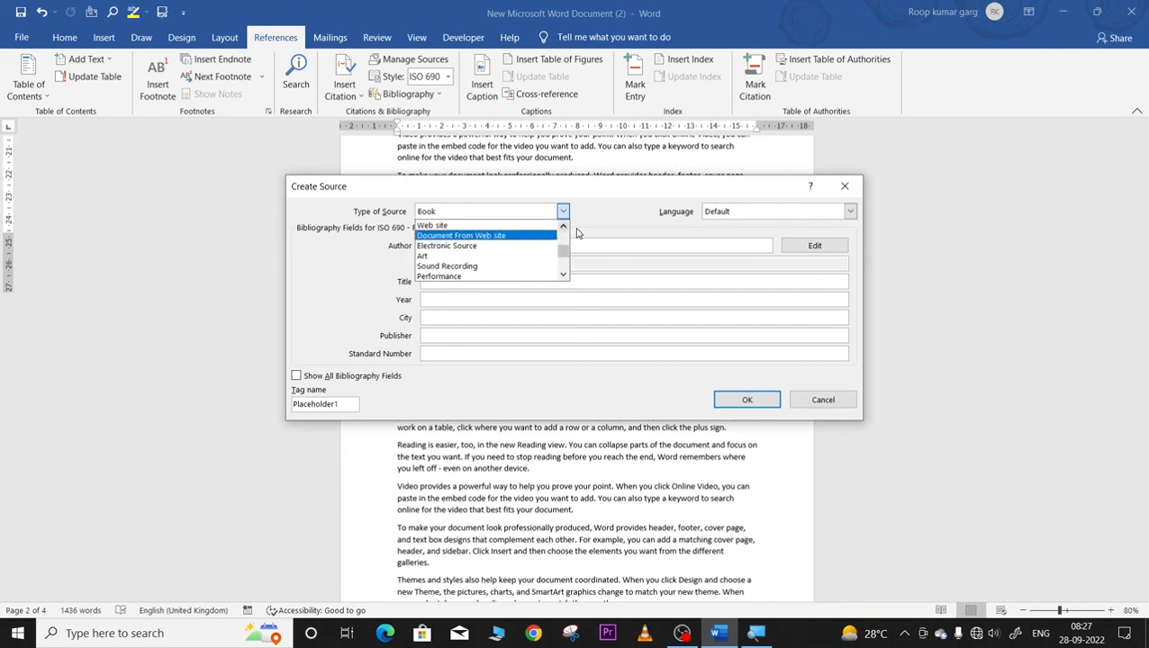
click(855, 192)
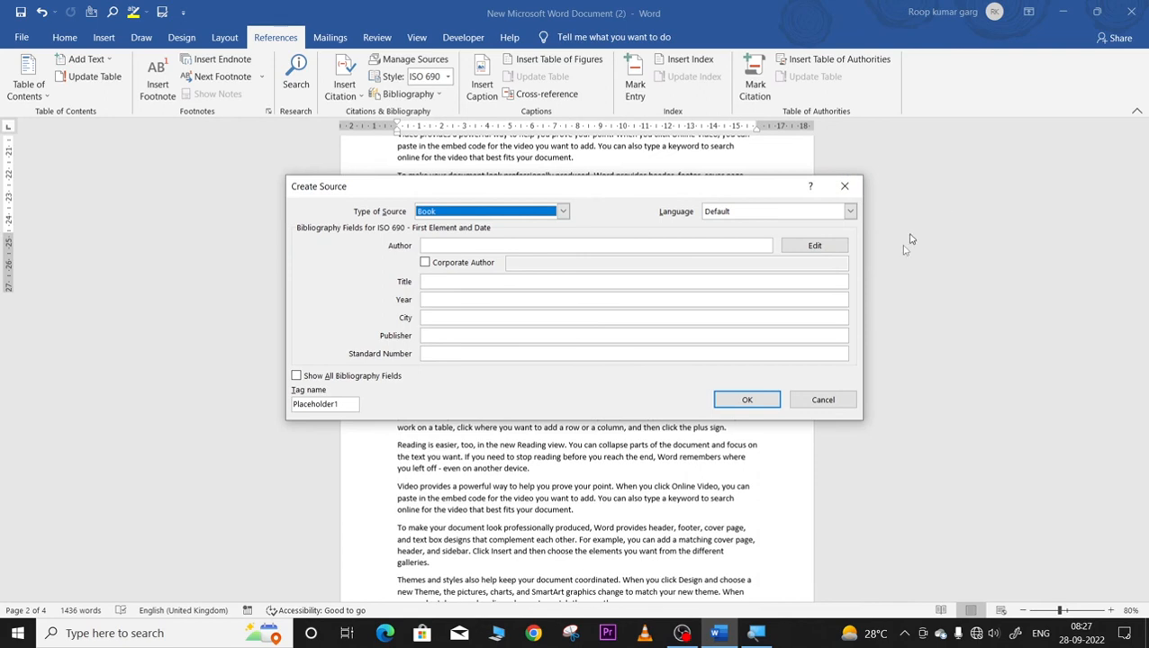
click(837, 404)
- Insert a second citation of the existing "computer education" (2050) source beside the first citation at the start of page 2
scroll(785, 397, up, 15)
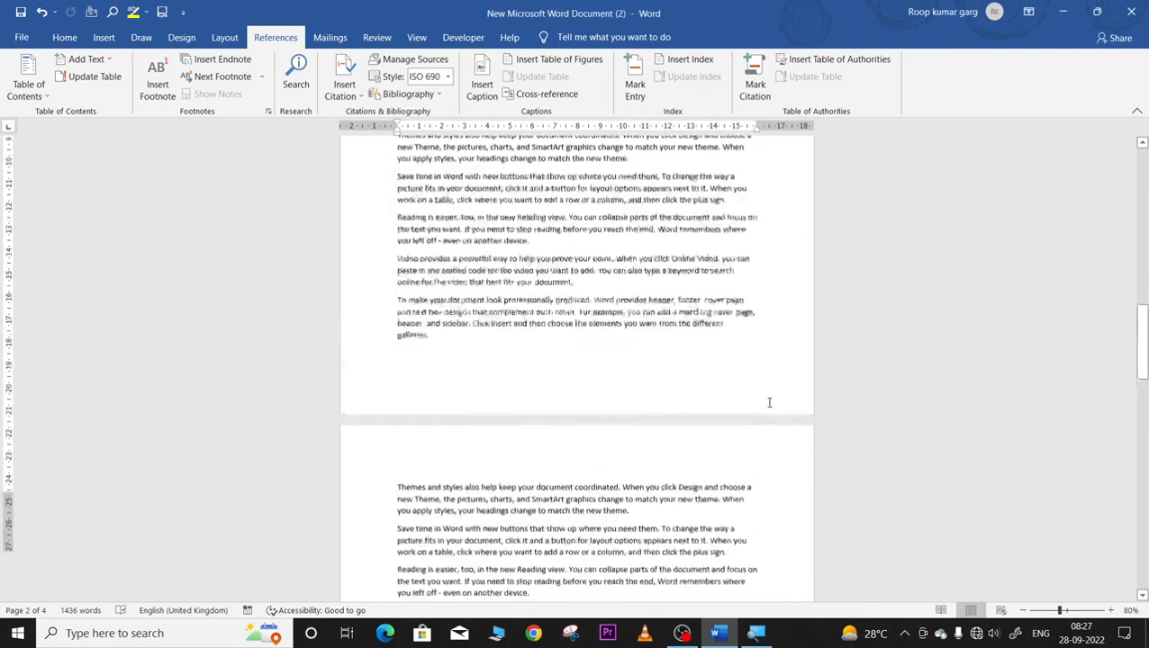
drag(1142, 307, 1087, 189)
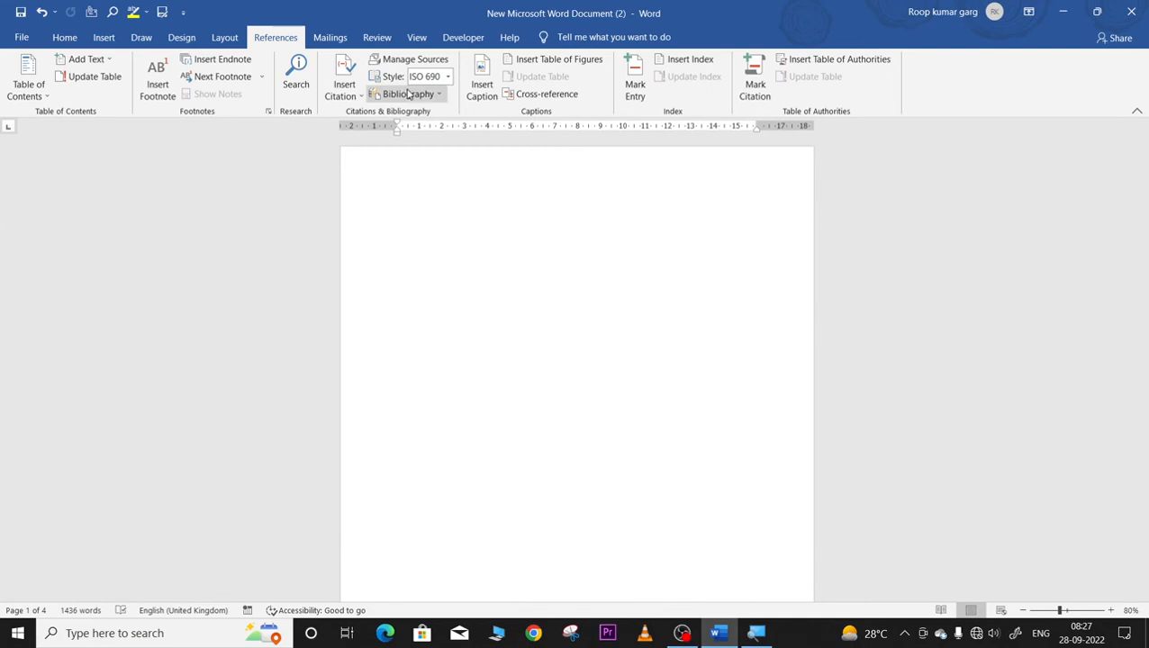
click(350, 97)
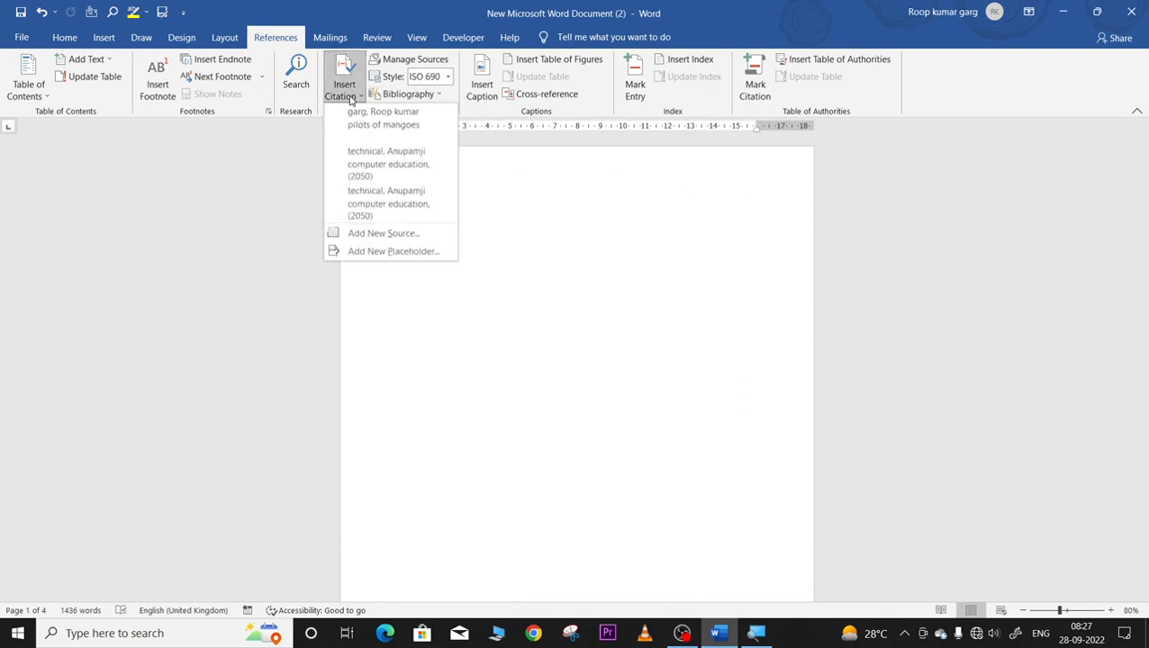
click(393, 200)
scroll(495, 348, down, 8)
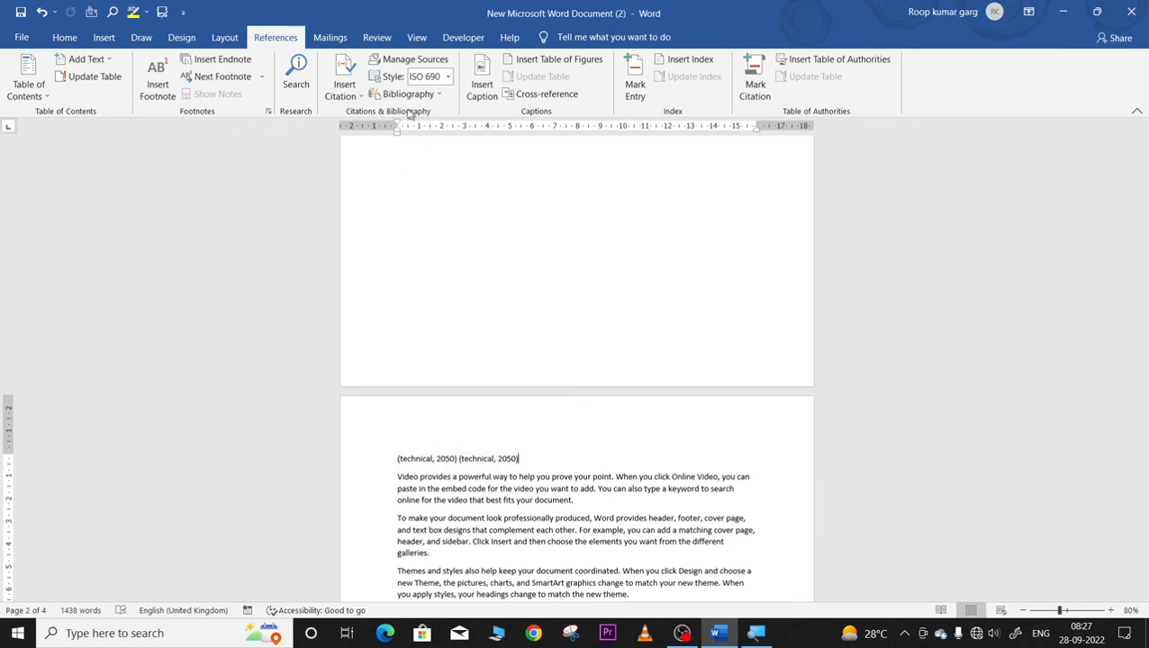
- Preview the "pilots of mangoes" and "computer education" sources in the source manager's master list, and close it
click(422, 67)
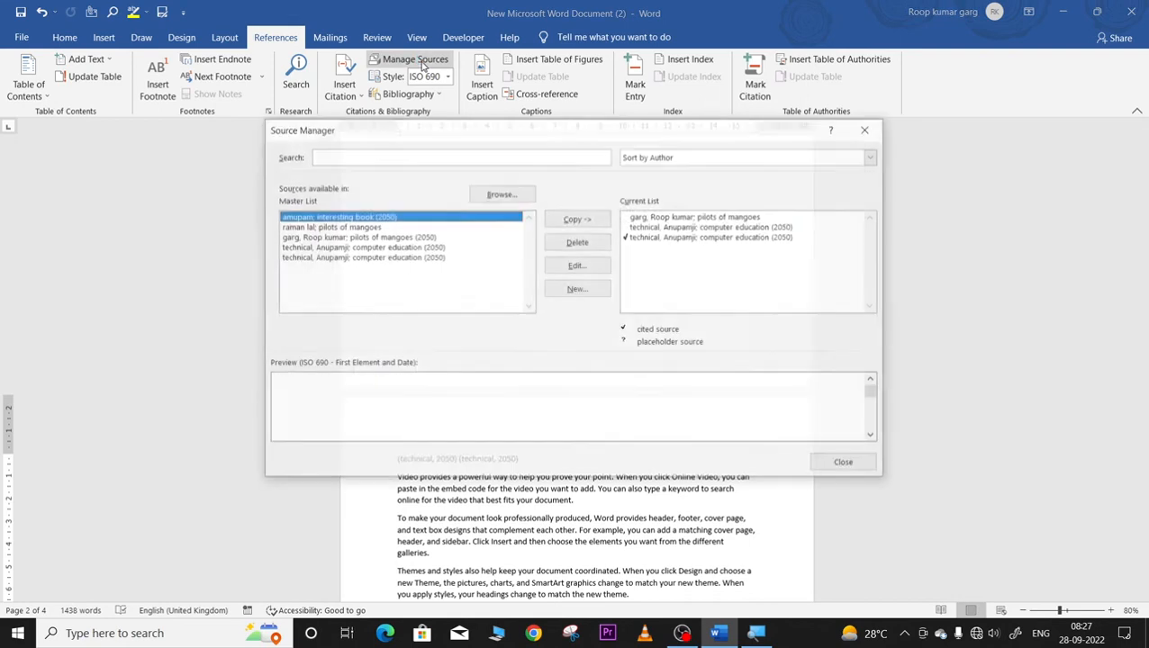
click(302, 227)
click(306, 237)
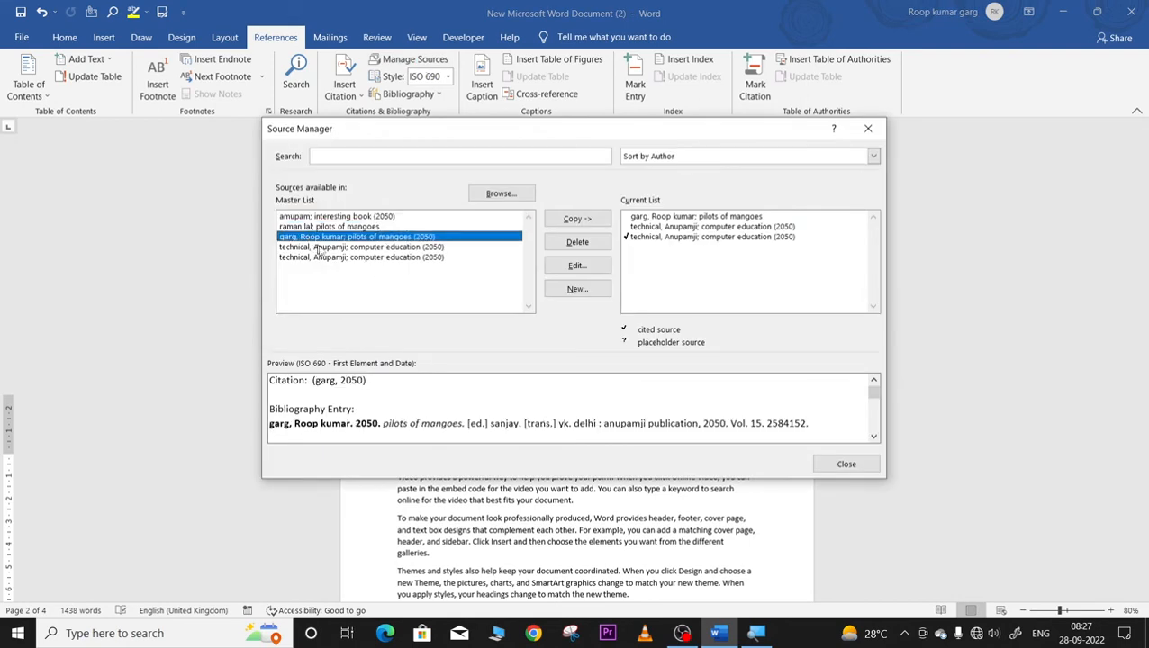
click(319, 248)
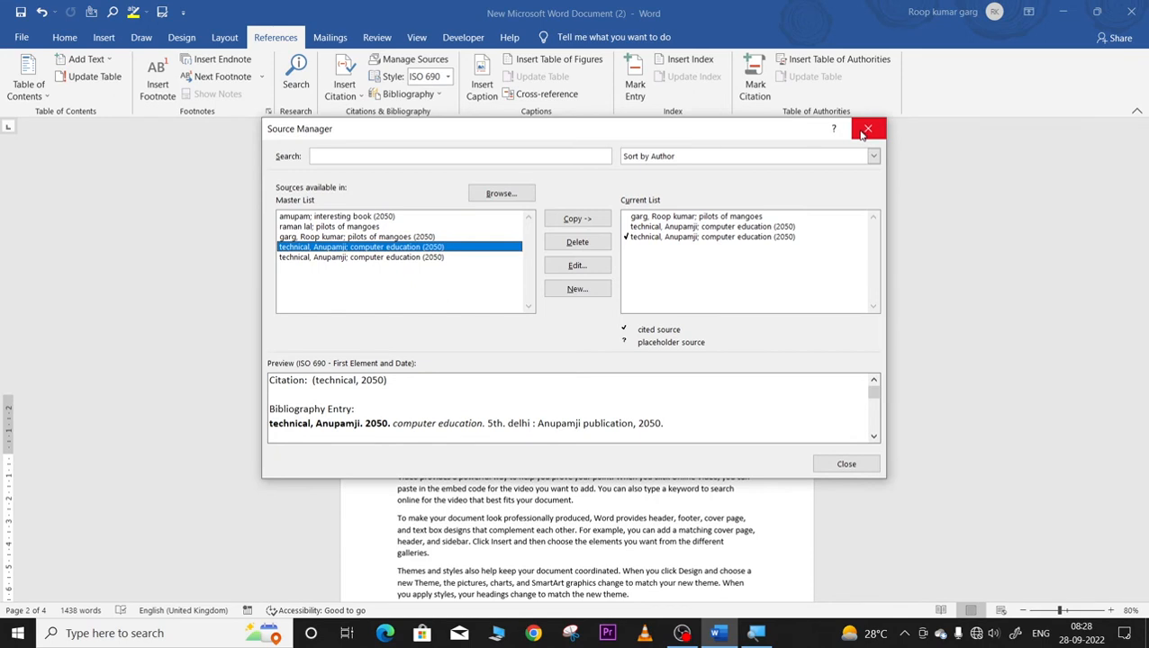
click(865, 131)
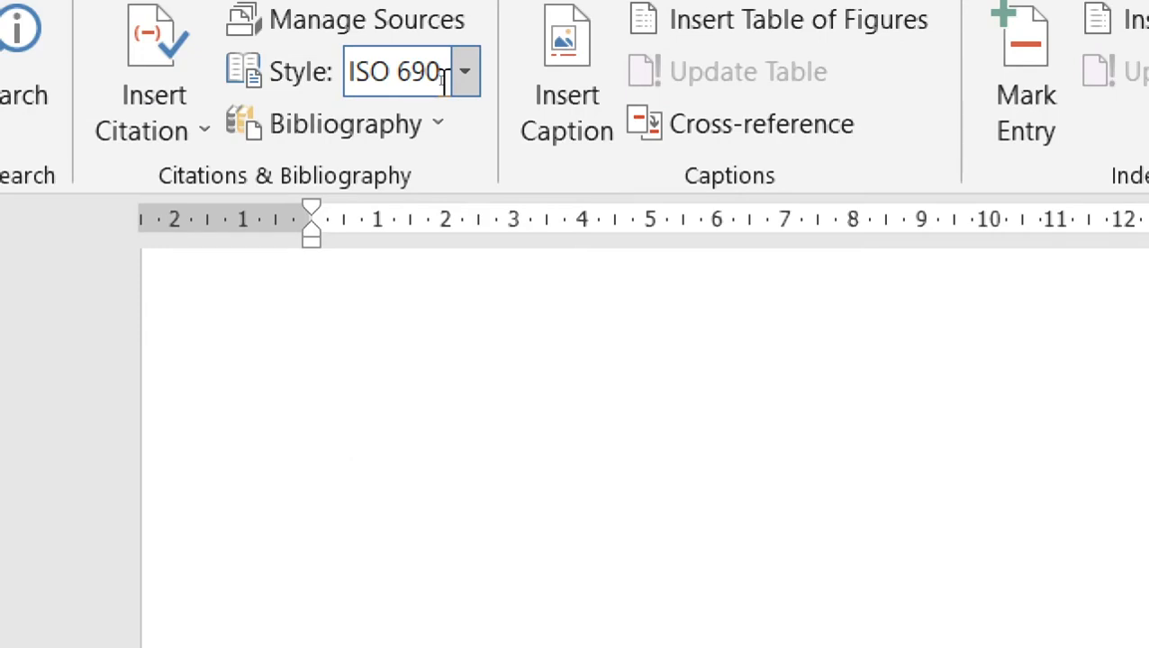
- Try the ISO 690 - Numerical Reference citation style and check how the two citations on page 2 are formatted
click(464, 75)
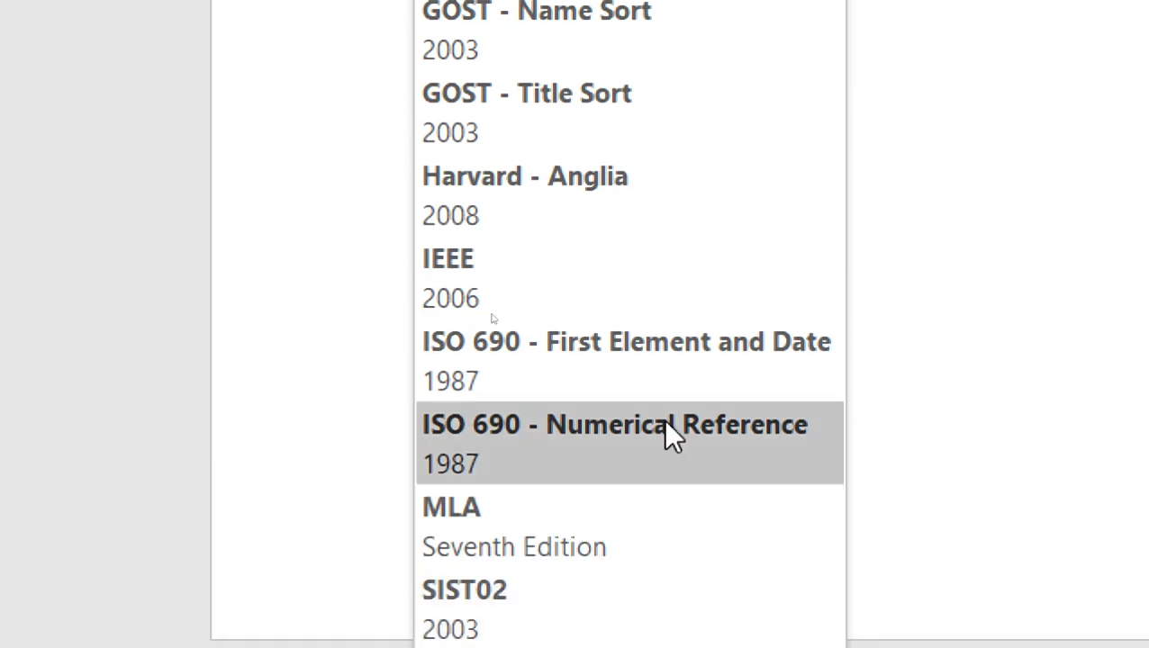
click(665, 423)
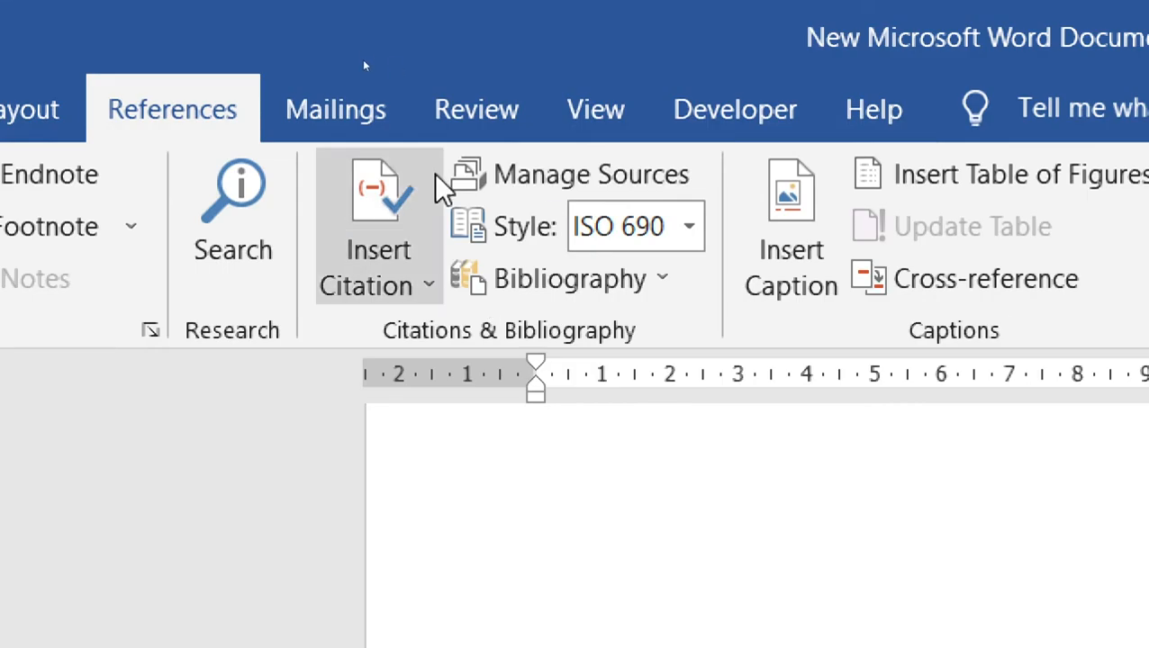
scroll(666, 531, down, 3)
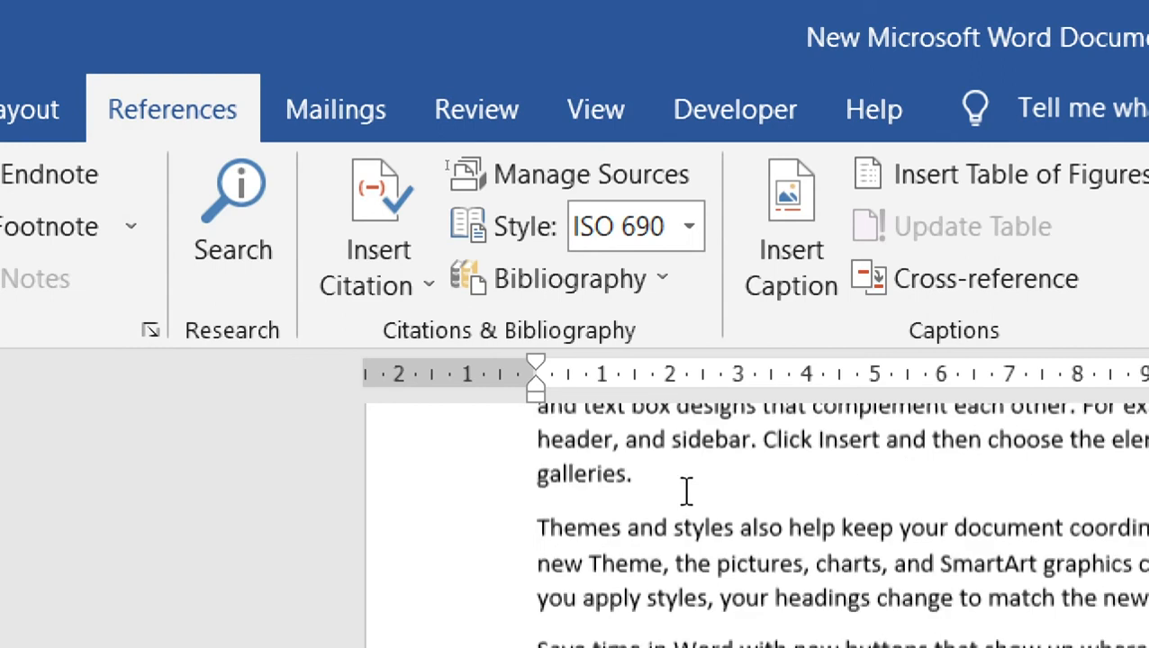
scroll(707, 540, up, 8)
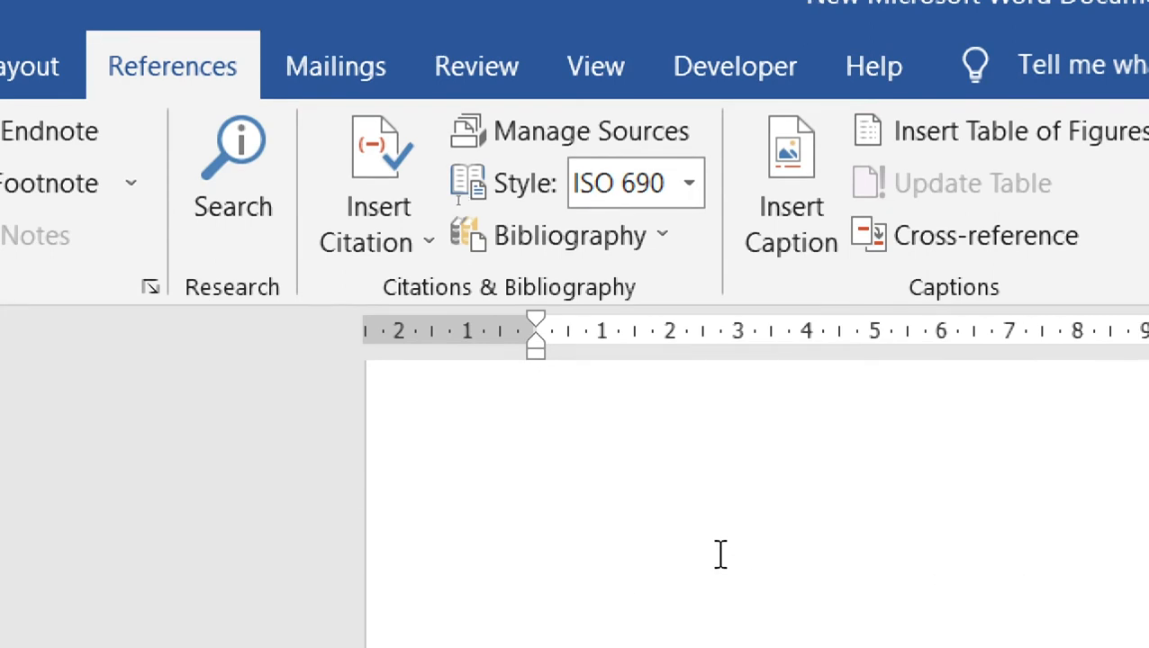
scroll(716, 537, down, 4)
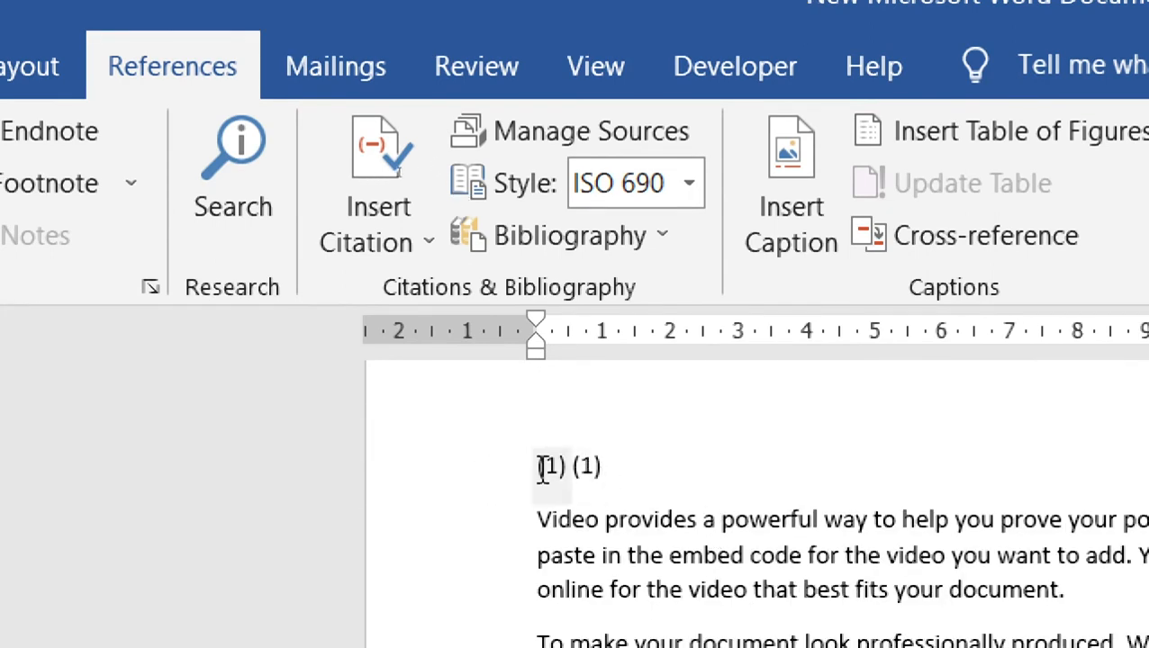
- Select the two citations at the start of page 2 and set the citation style to Chicago
drag(542, 469, 621, 469)
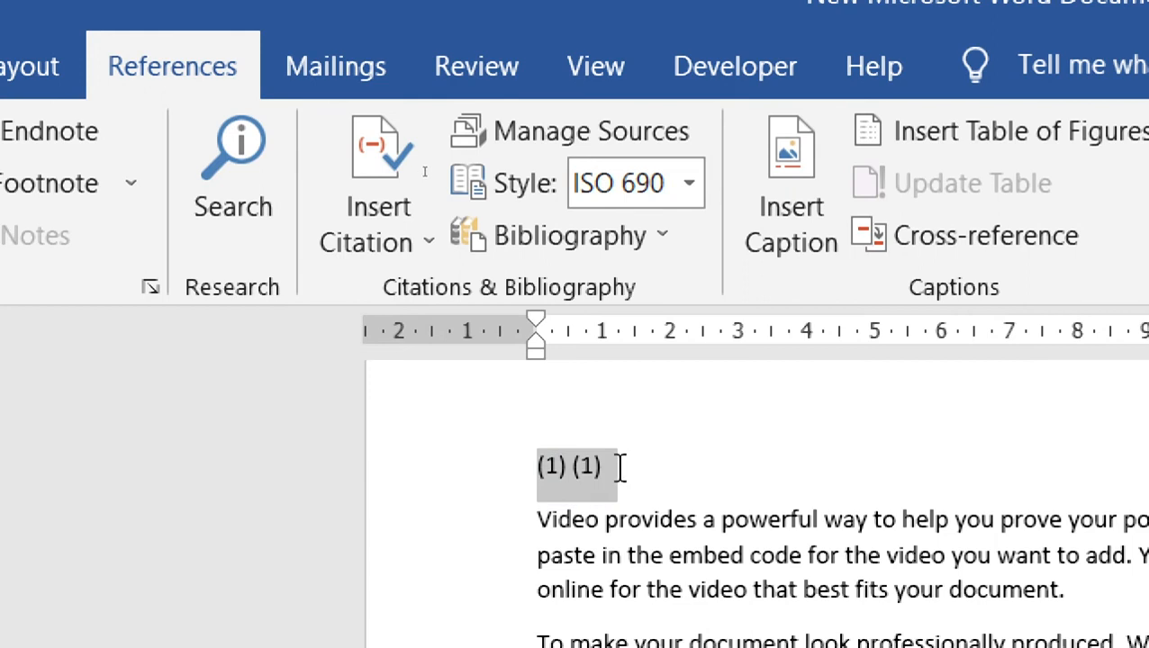
click(688, 183)
click(687, 372)
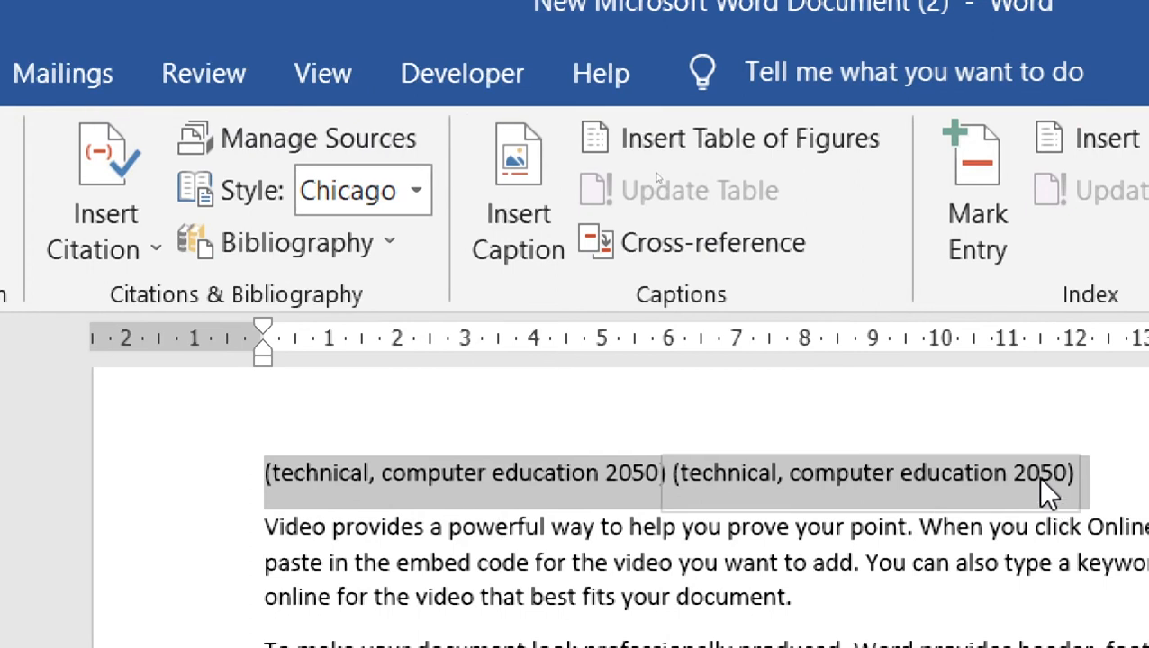
- Insert the built-in Bibliography in place of the selected citations, and view the bibliography gallery again
click(389, 242)
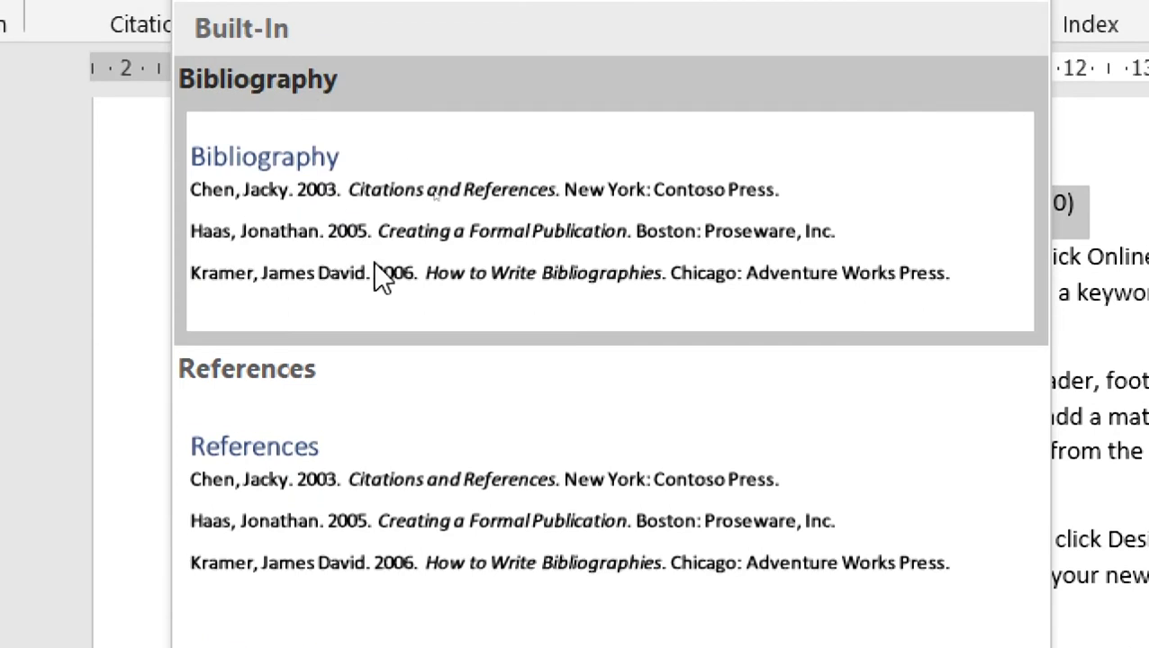
click(369, 192)
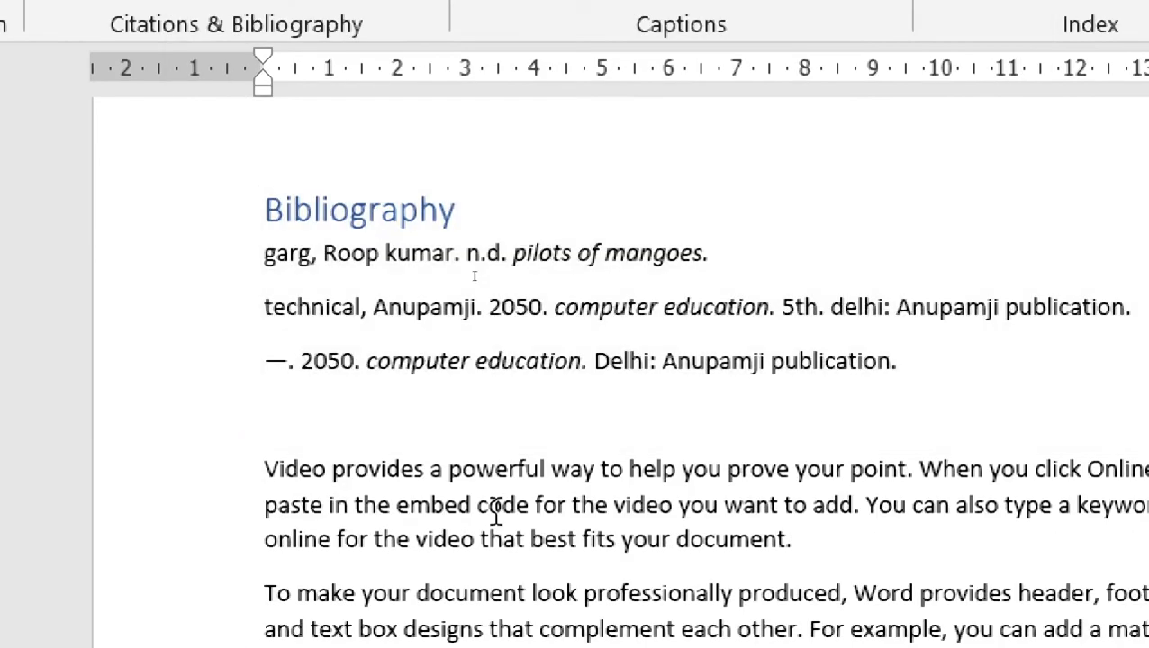
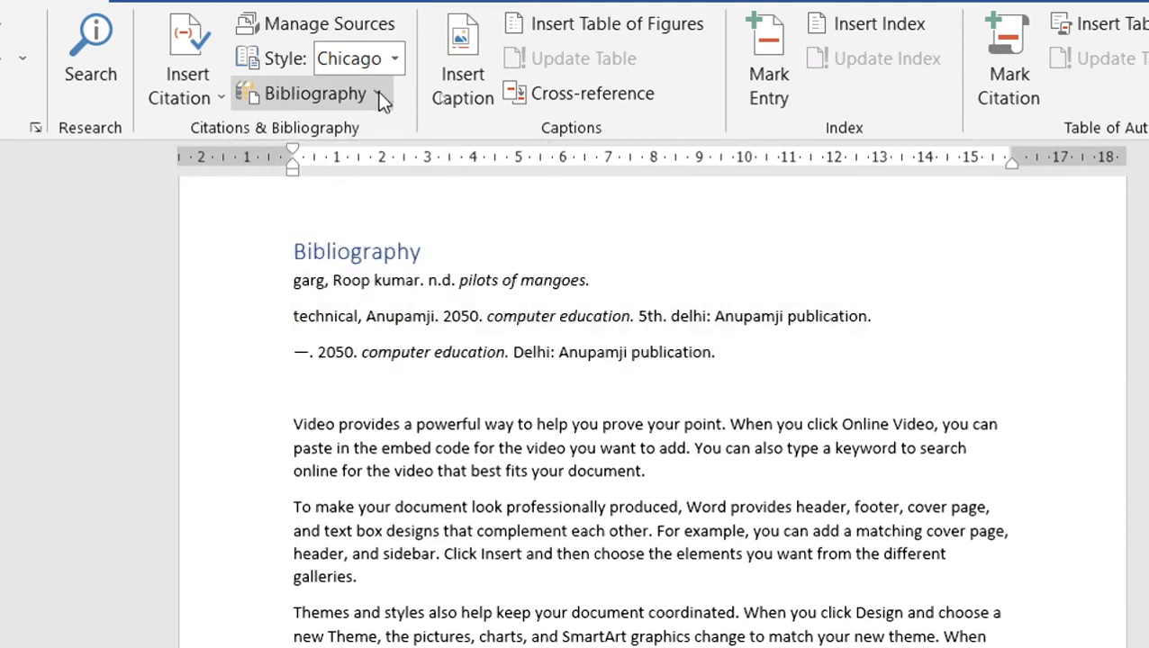
click(377, 93)
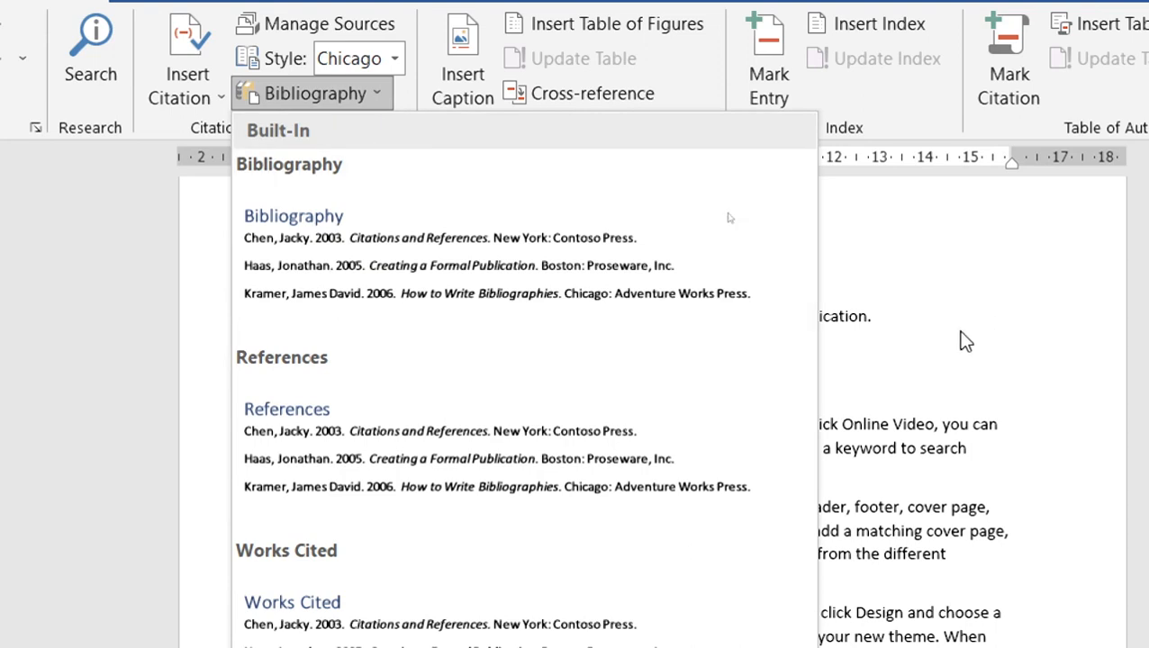
click(544, 203)
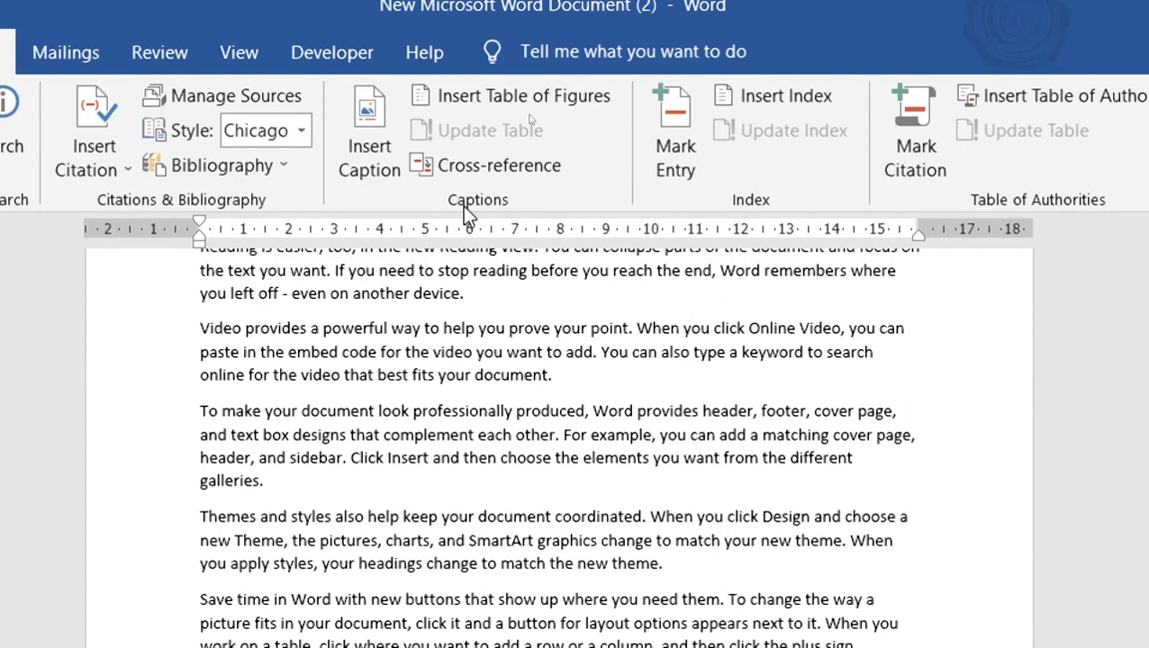
scroll(375, 538, up, 15)
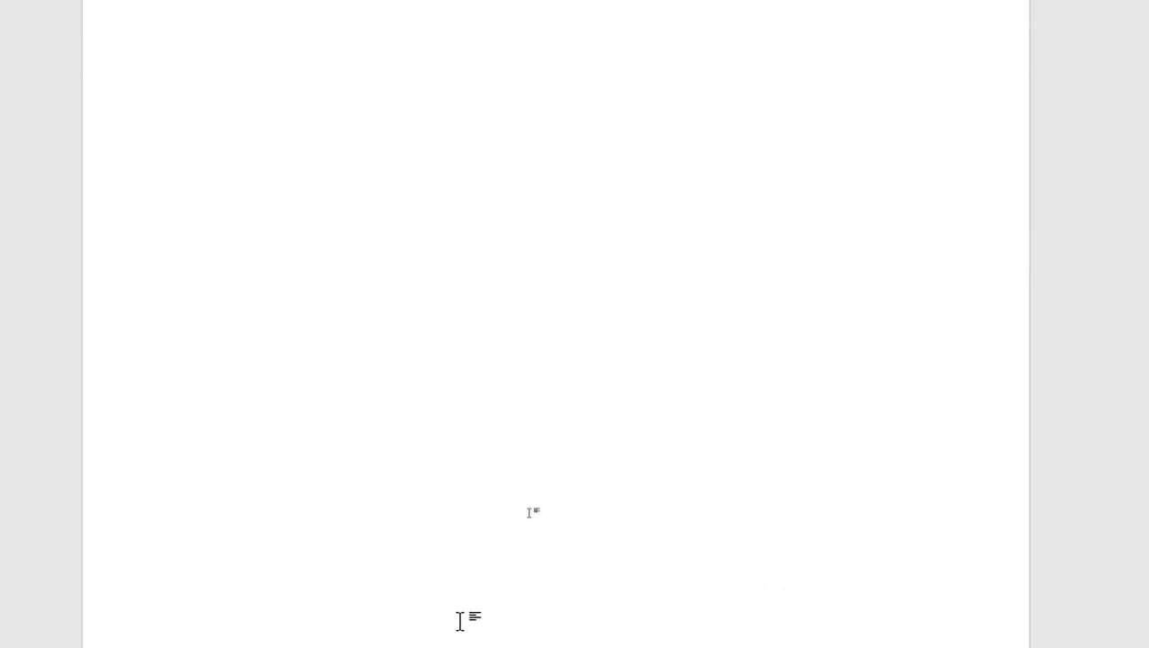
key(super)
scroll(517, 511, down, 7)
click(593, 350)
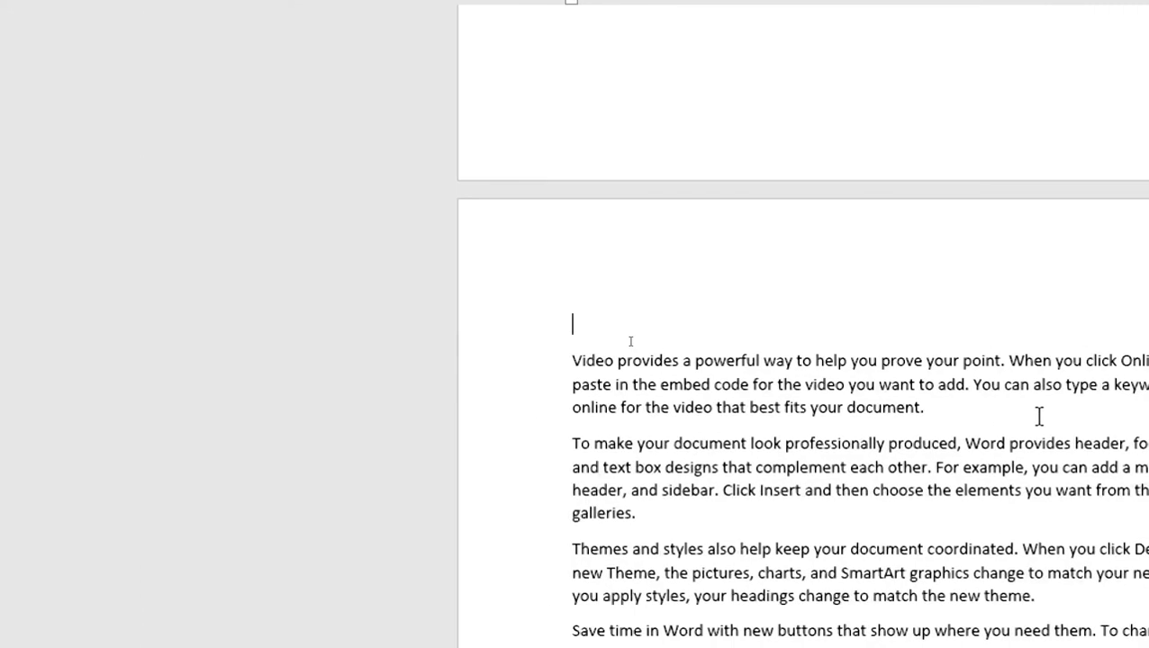
scroll(1066, 222, up, 5)
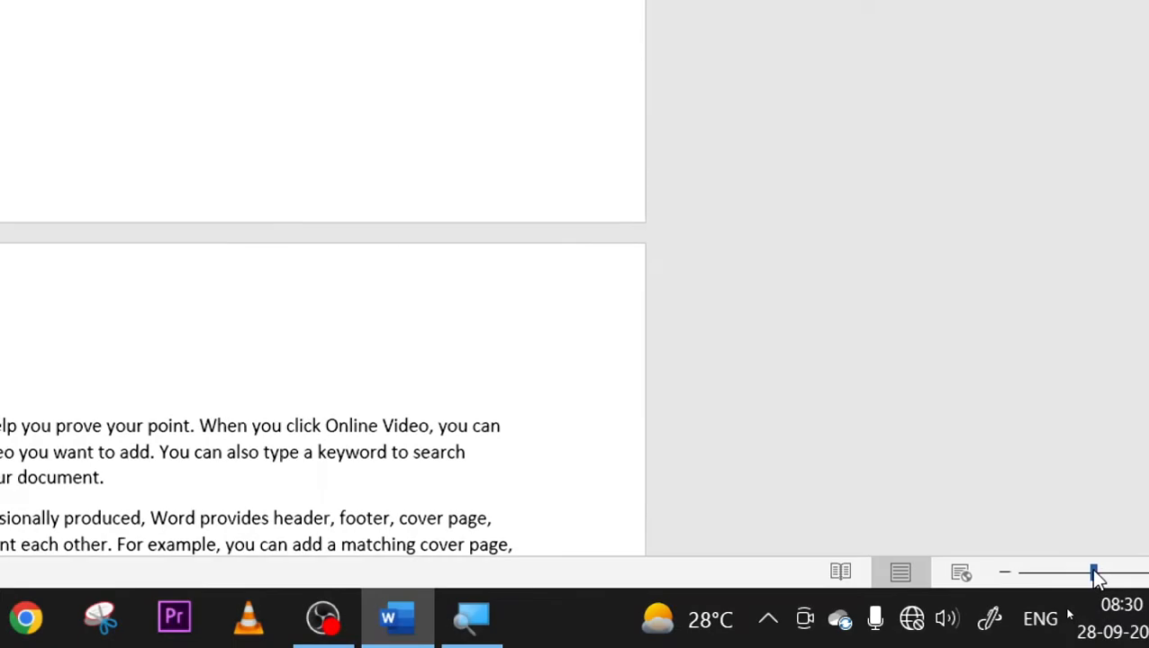
drag(1093, 570, 1094, 571)
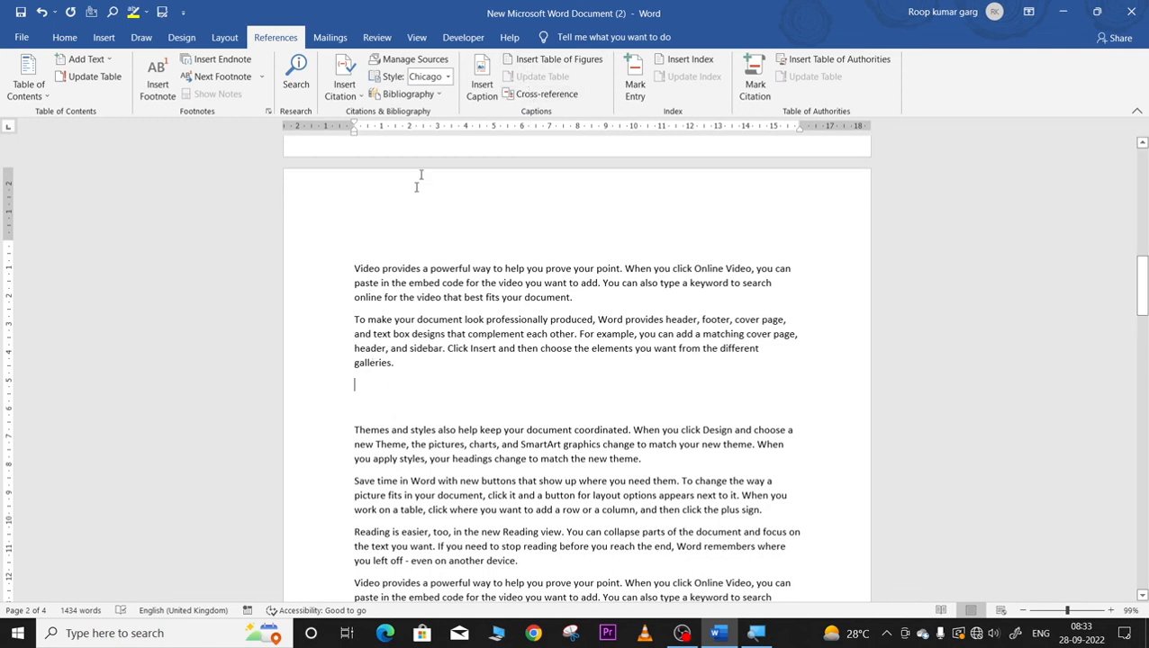
- Insert a caption with the Figure label on the blank line below the second paragraph of page 2
click(480, 101)
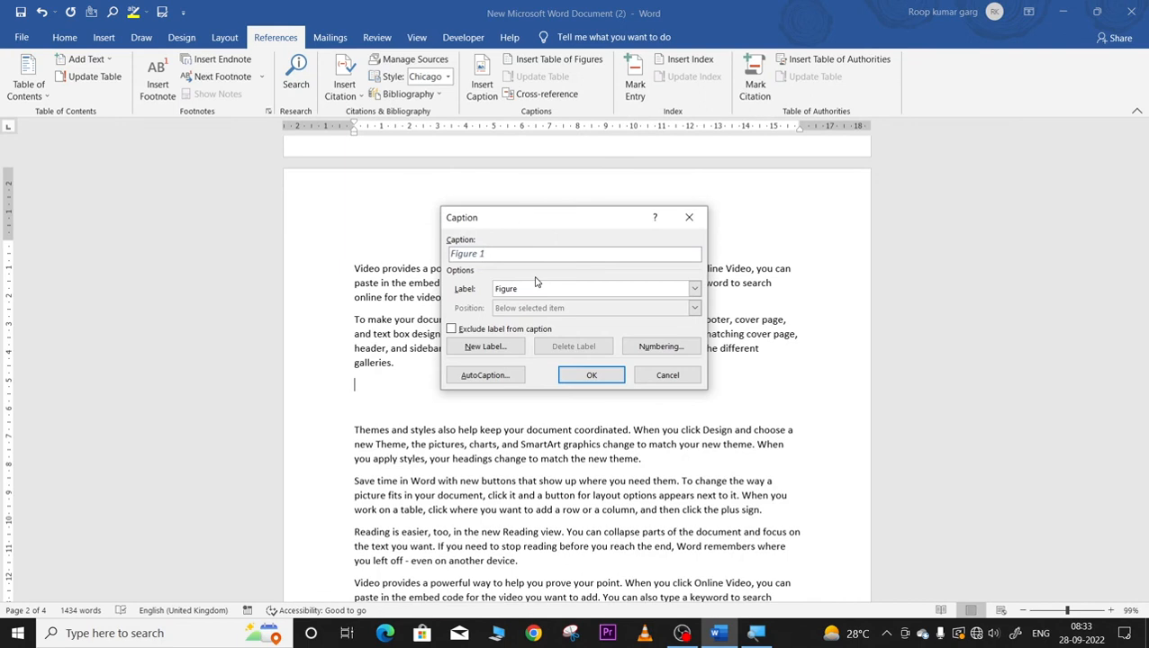
click(696, 291)
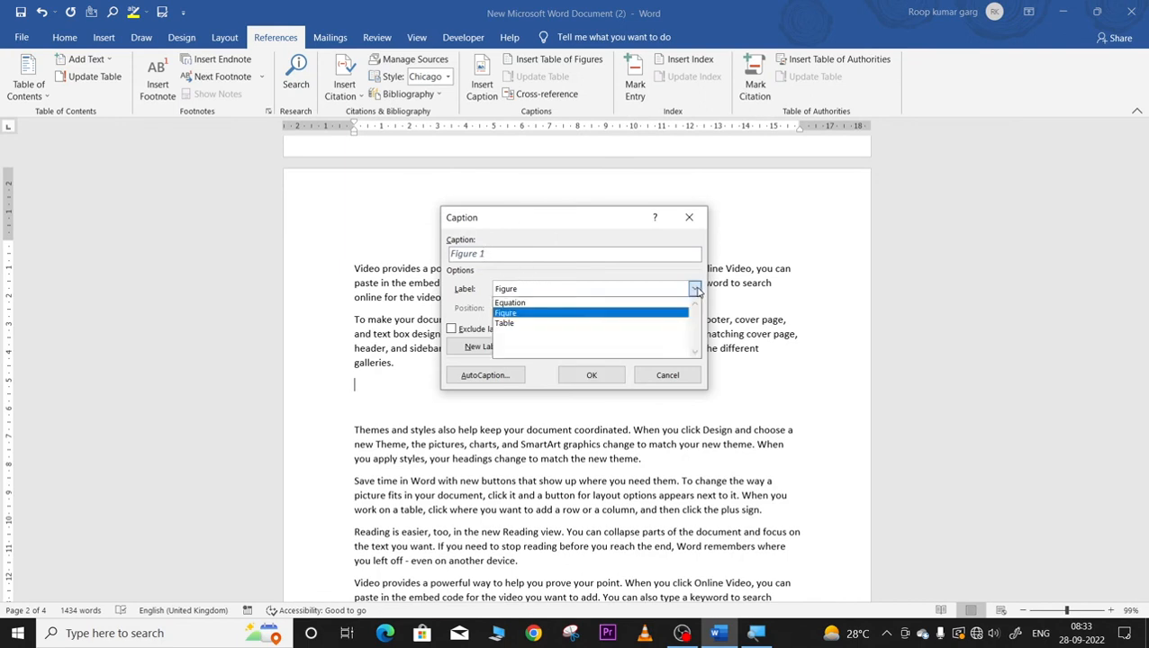
click(528, 315)
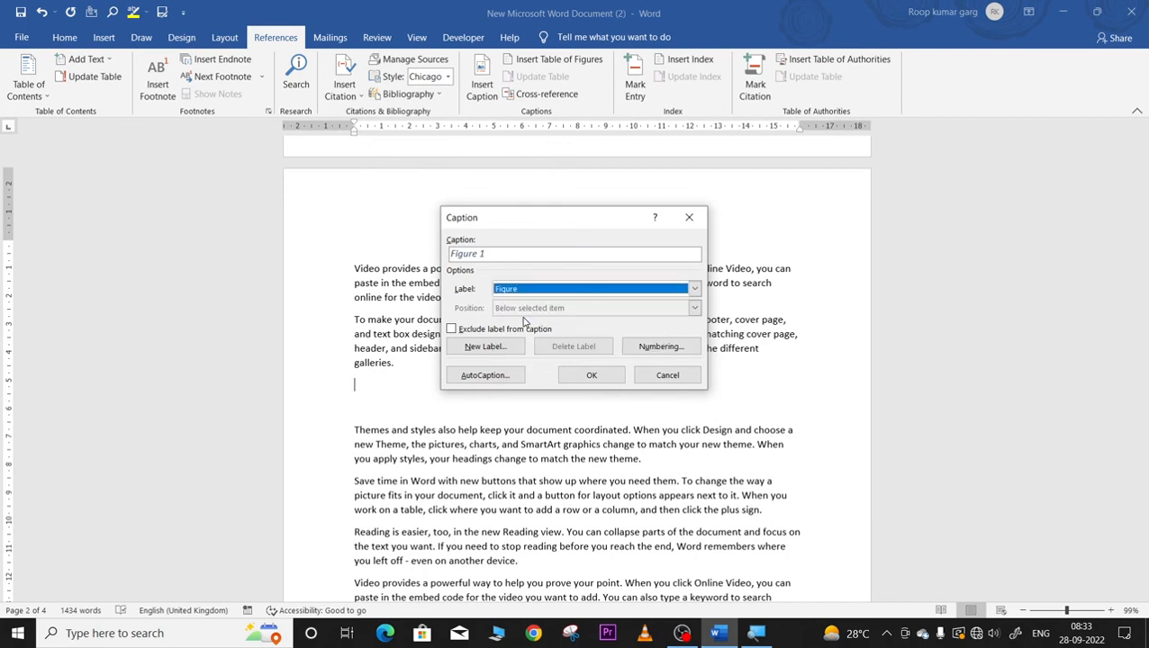
click(590, 375)
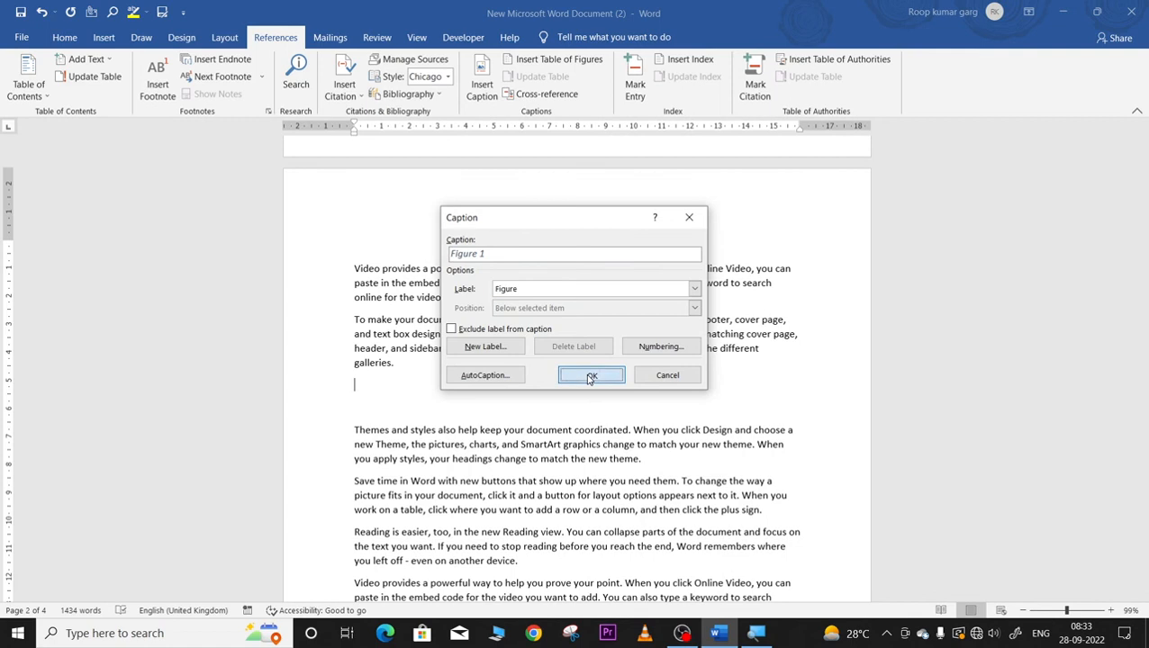
- Add blank lines after the next "Video provides" paragraph on page 2 and insert a second Figure caption there
scroll(408, 424, down, 1)
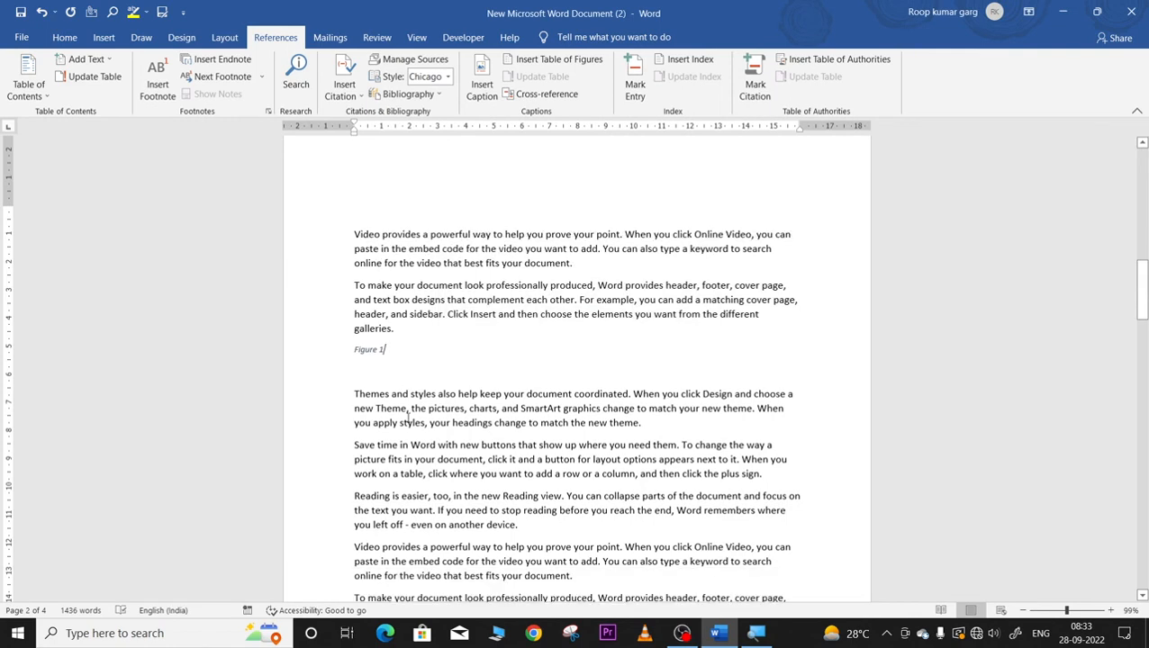
scroll(408, 420, down, 3)
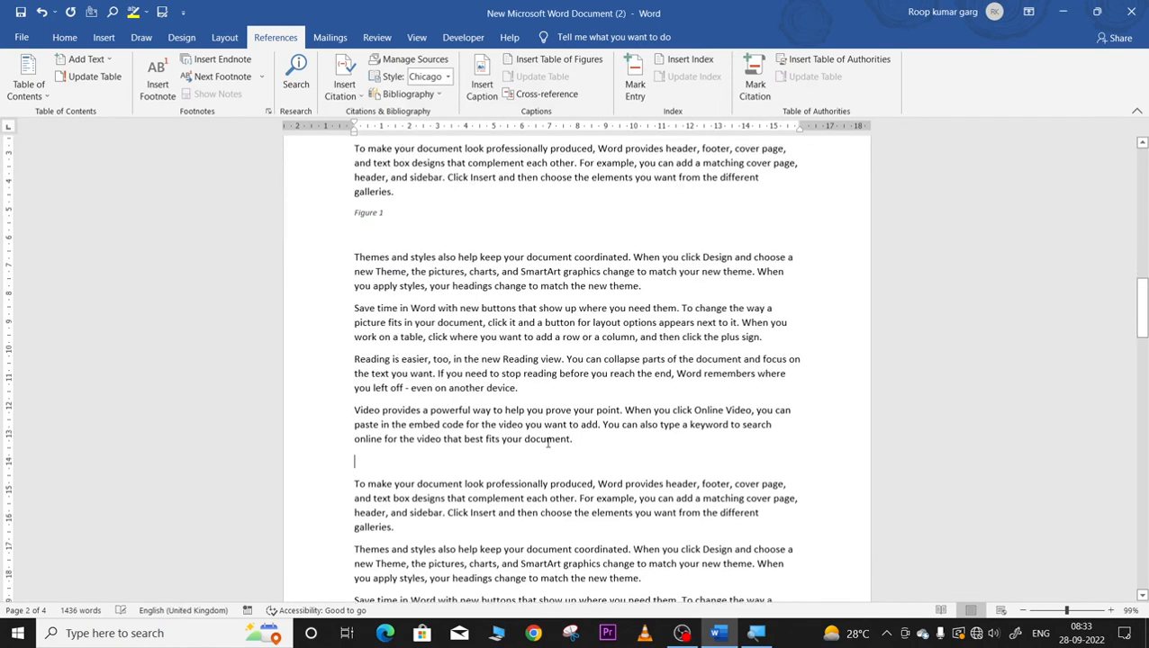
key(Return)
key(Return)
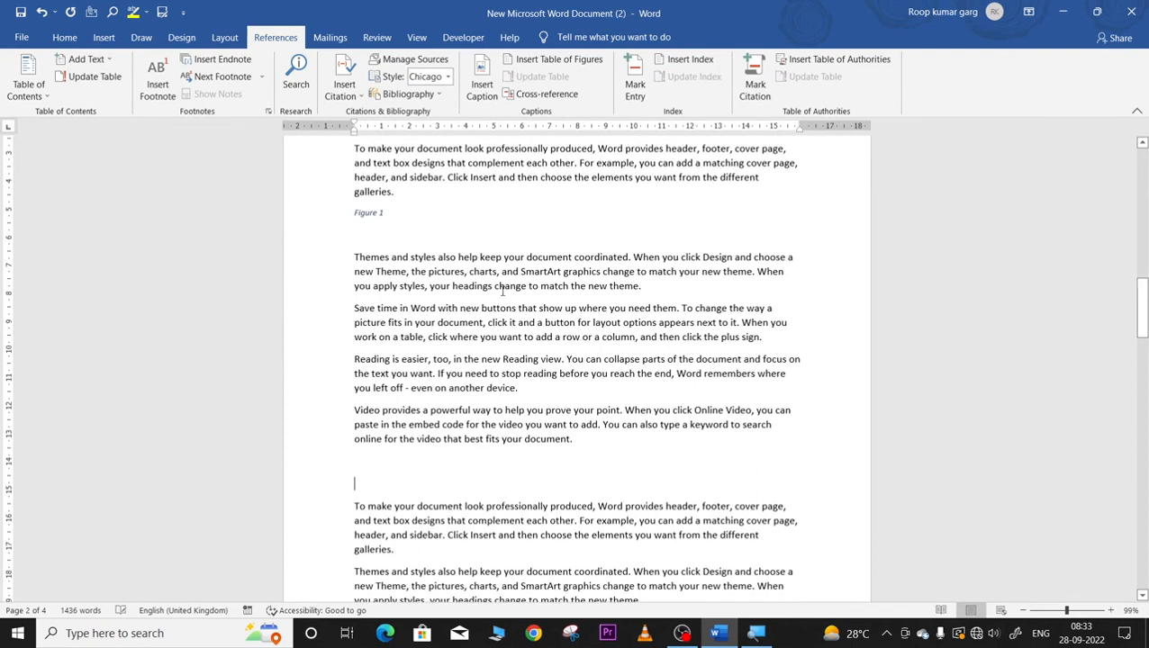
click(482, 86)
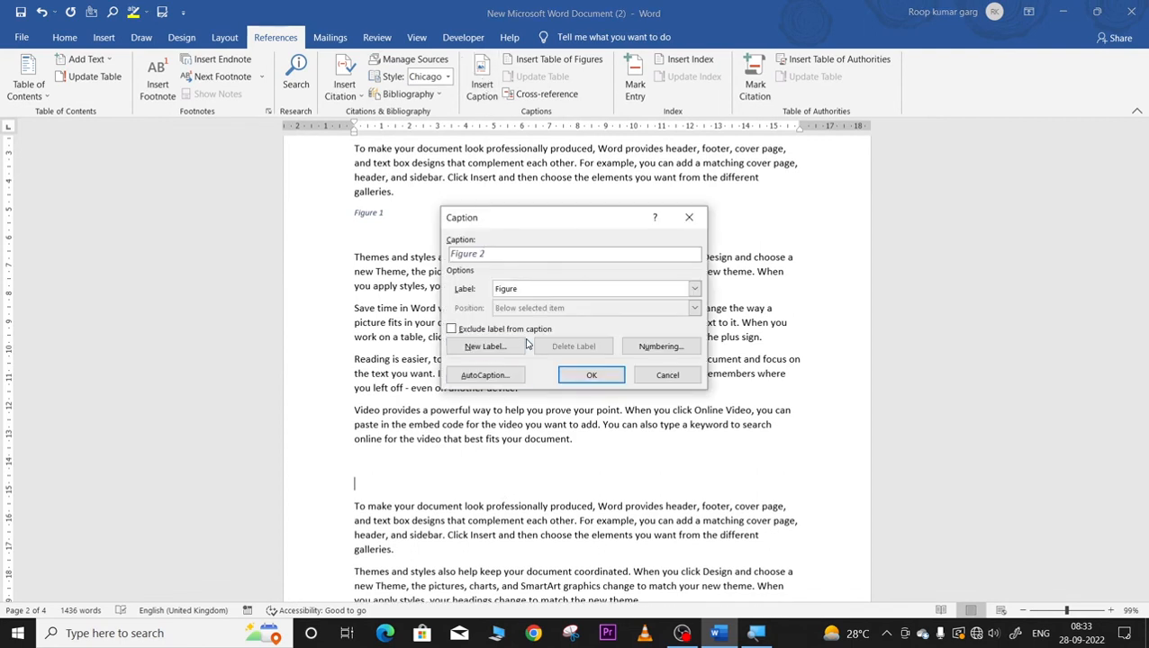
click(577, 375)
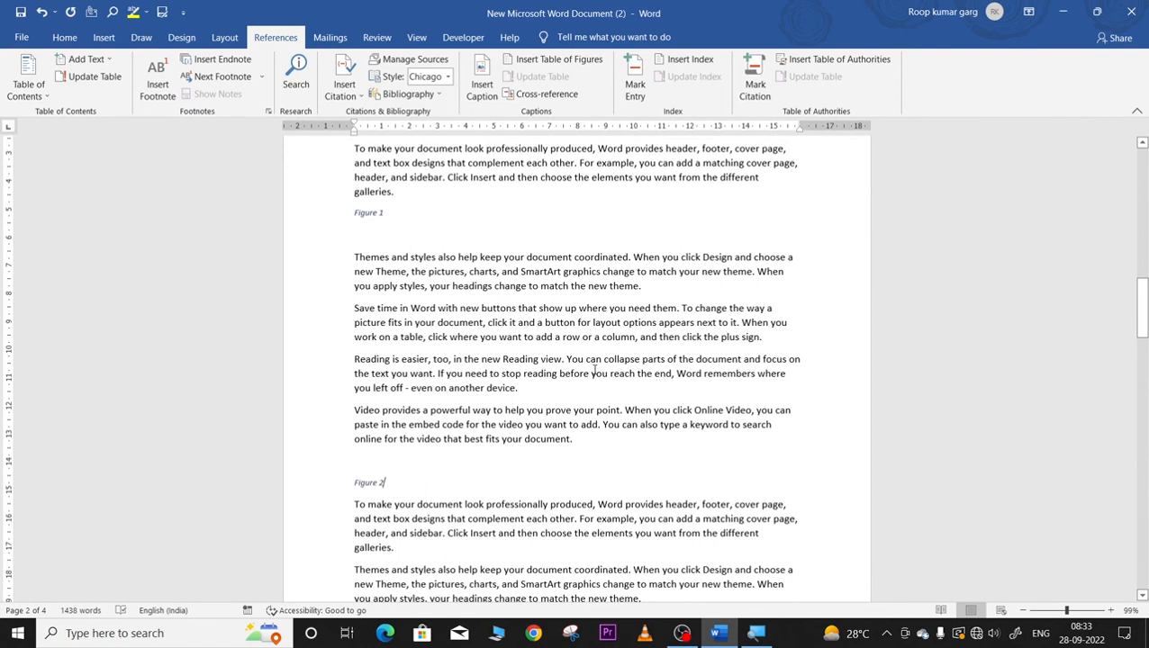
- Start a new line after the last "Reading is easier" paragraph on page 2 and insert a third Figure caption on it
scroll(432, 387, down, 8)
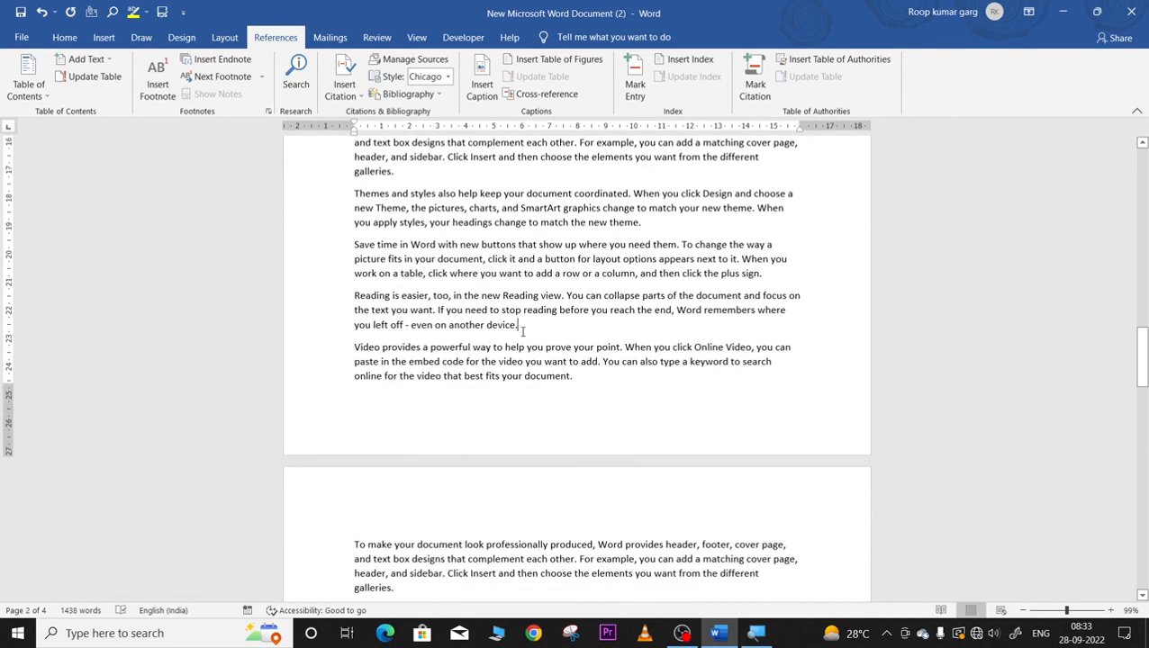
key(ctrl+Return)
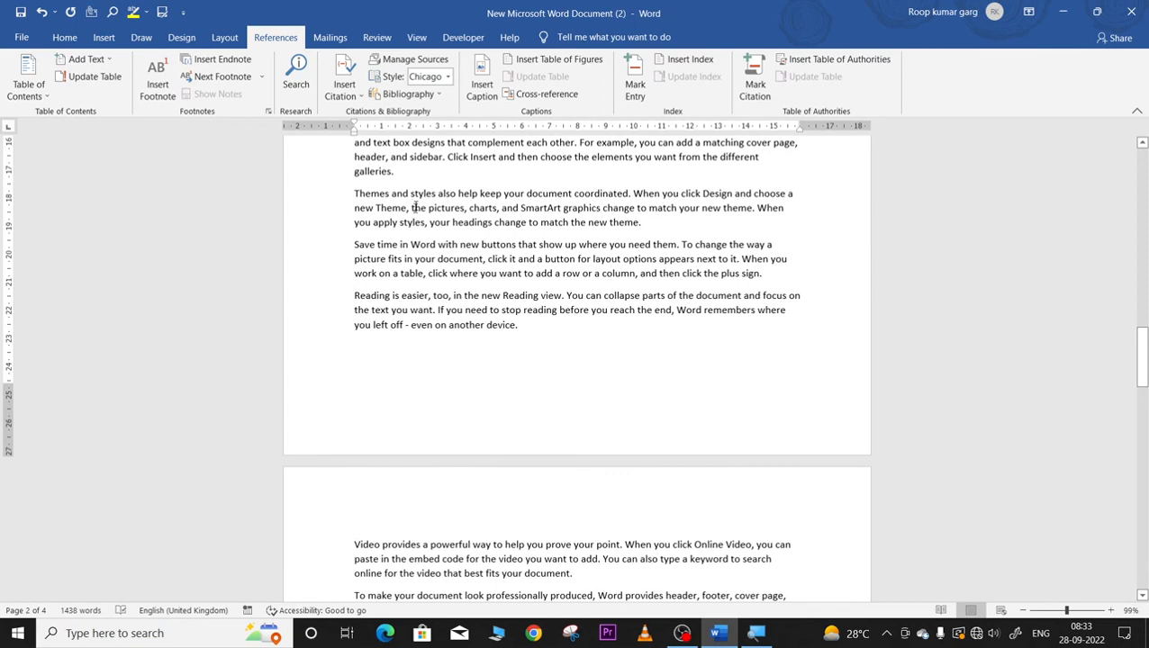
click(482, 84)
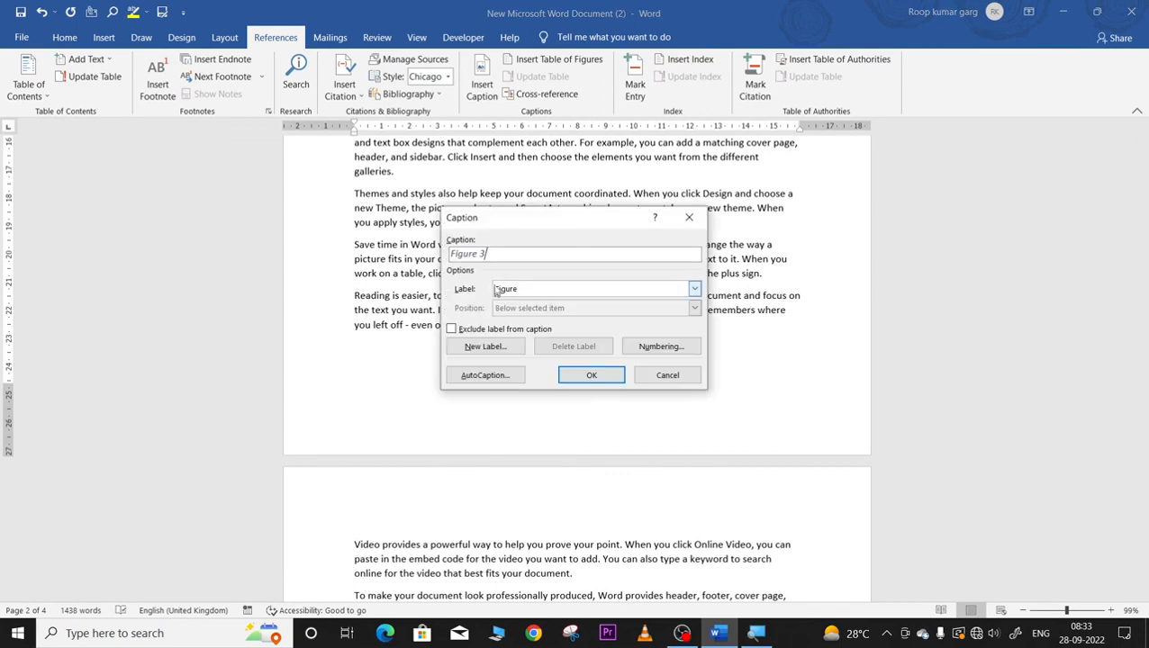
click(578, 375)
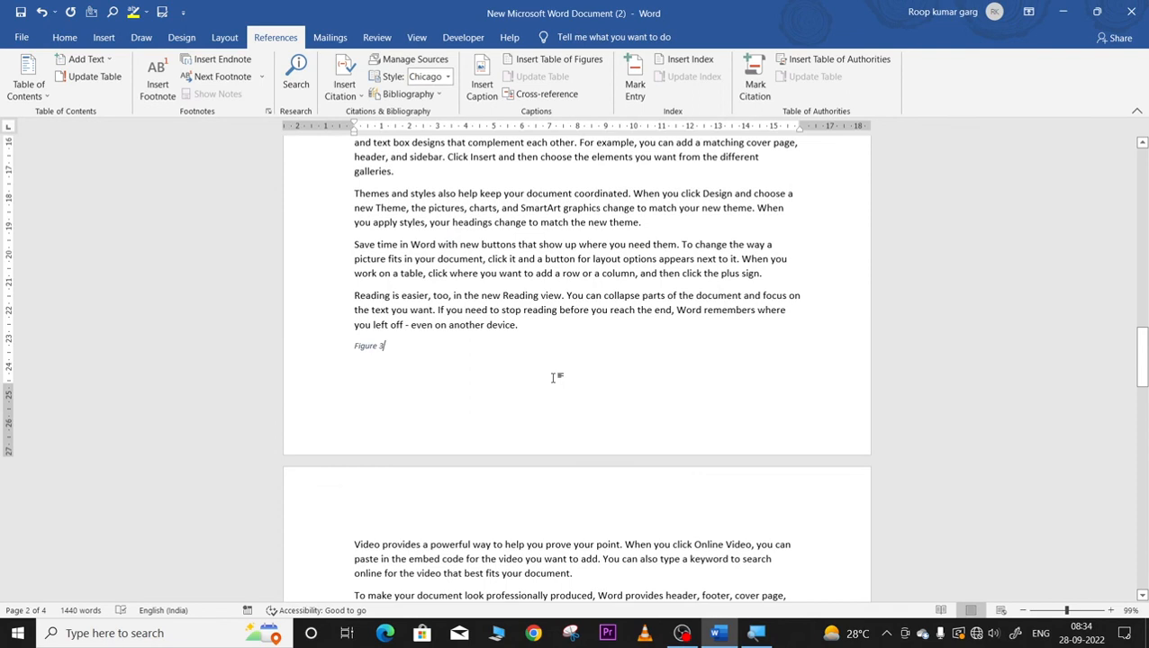
- Add a line below the Figure 1 caption and draw a smiley face there, about 1.5 cm high and 2 cm wide
scroll(553, 377, up, 10)
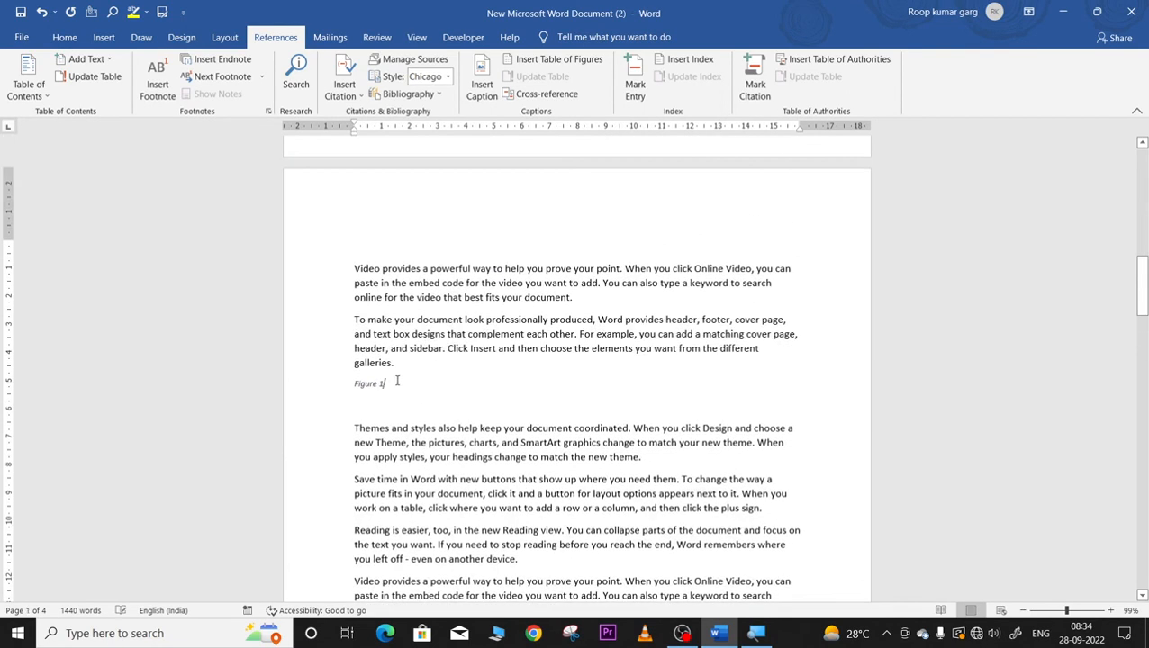
click(402, 377)
key(Return)
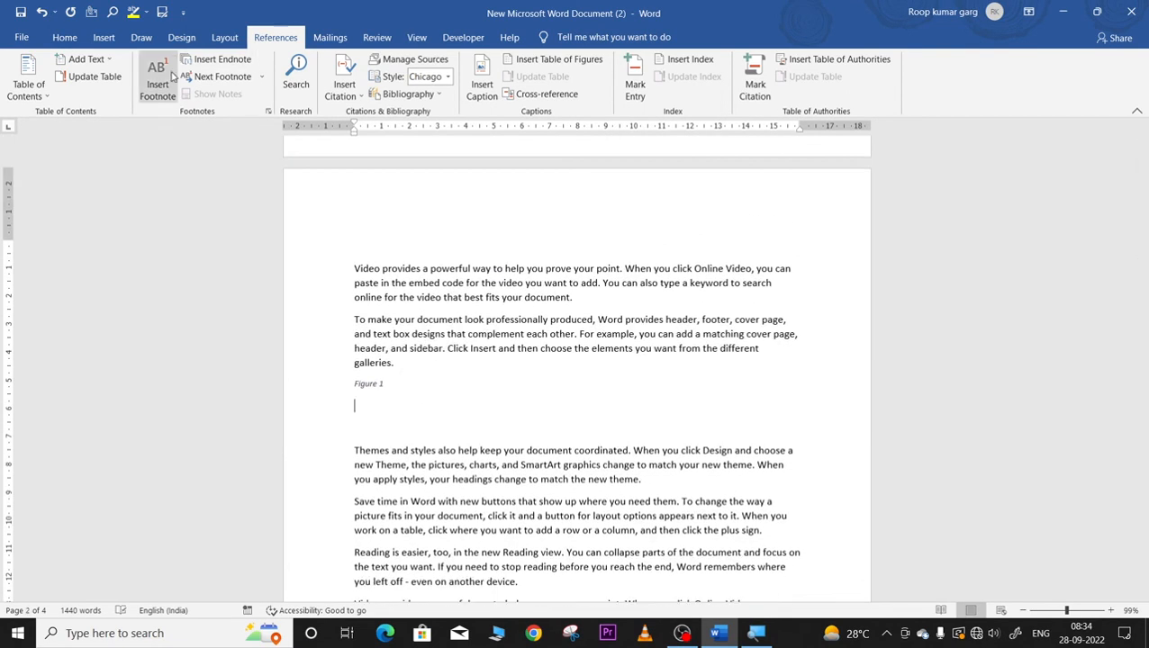
click(65, 37)
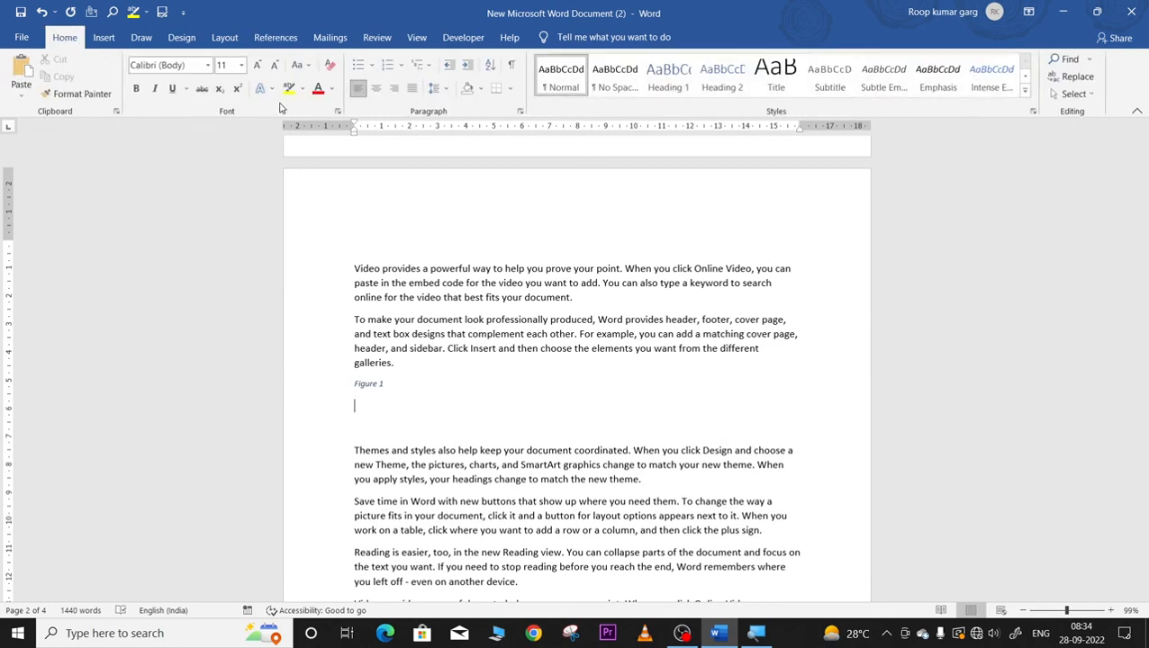
click(104, 37)
click(184, 86)
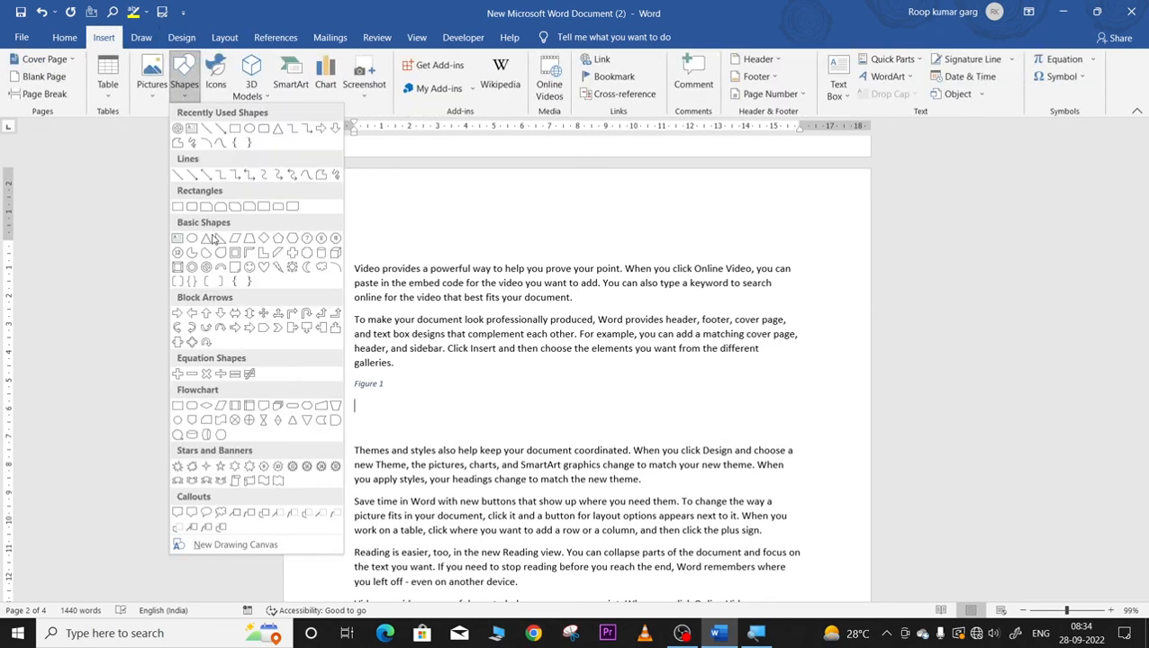
click(250, 266)
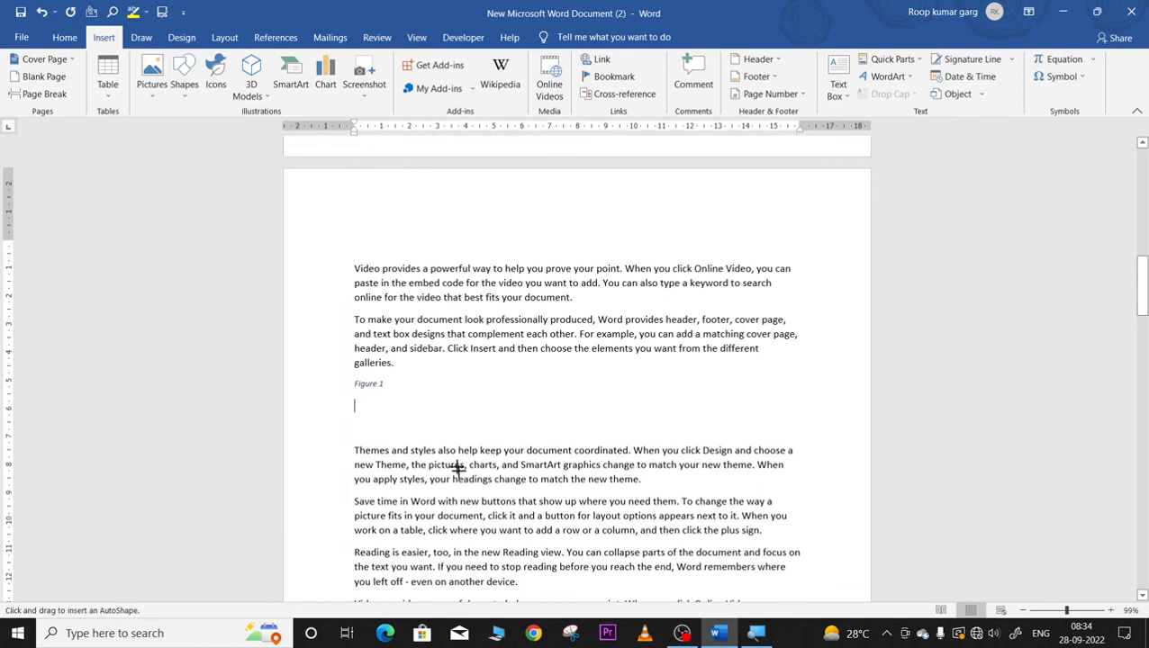
drag(463, 384, 520, 425)
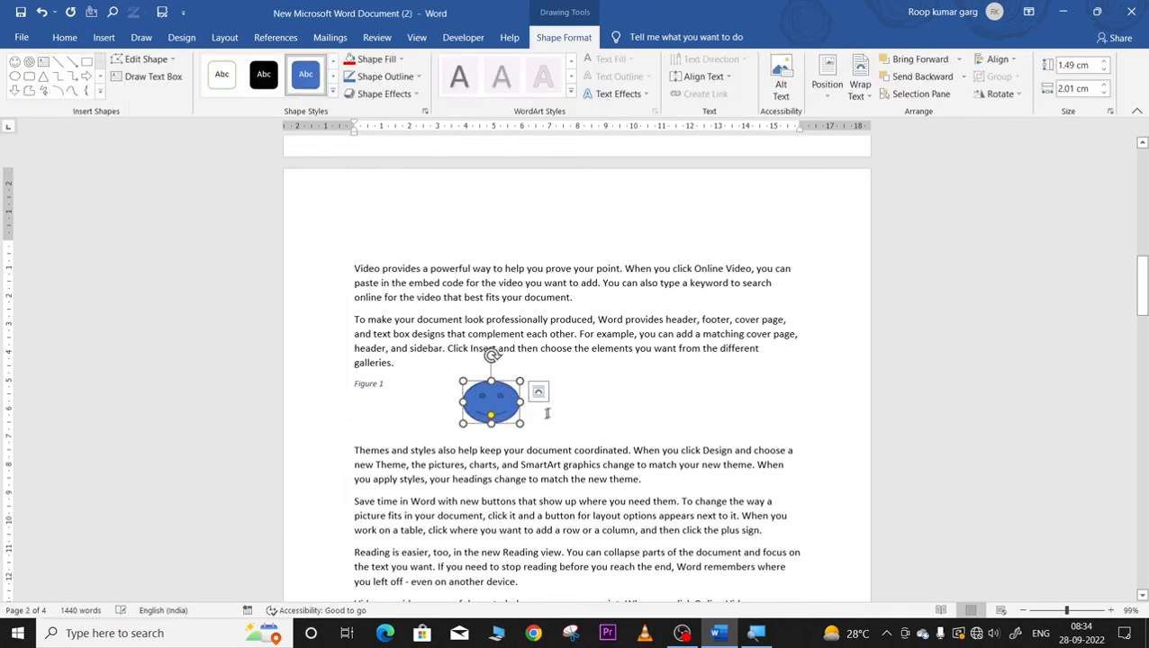
- Insert the Default picture from the Pictures folder at the end of the Figure 2 caption
scroll(551, 425, down, 1)
scroll(553, 432, down, 6)
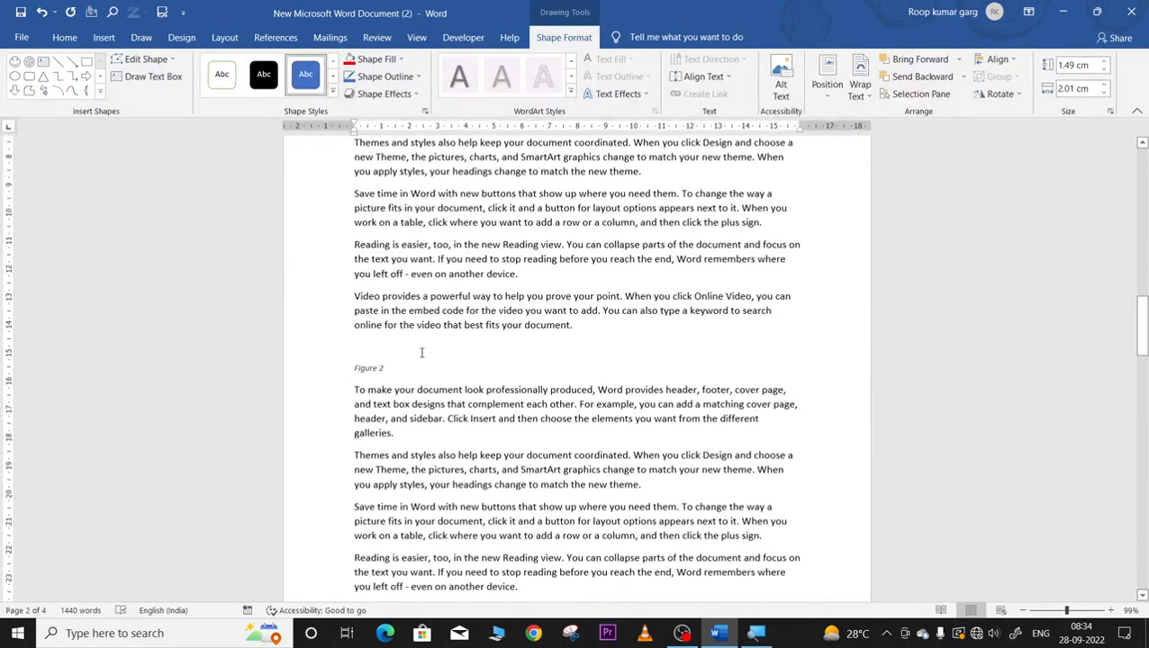
click(423, 350)
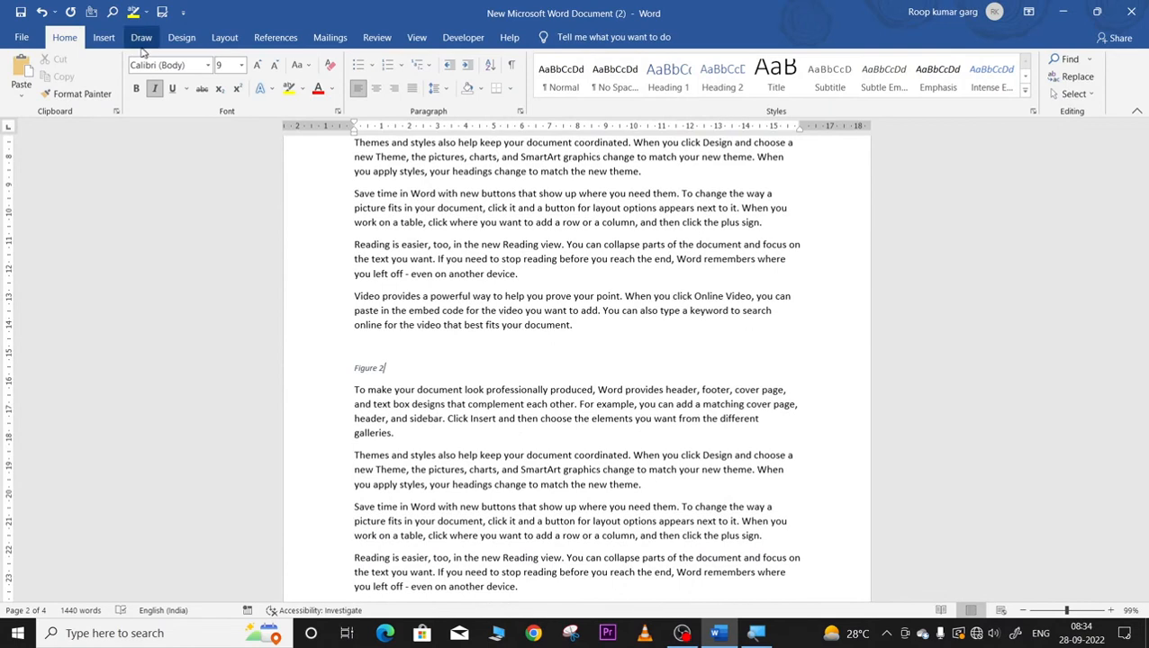
click(103, 38)
click(151, 83)
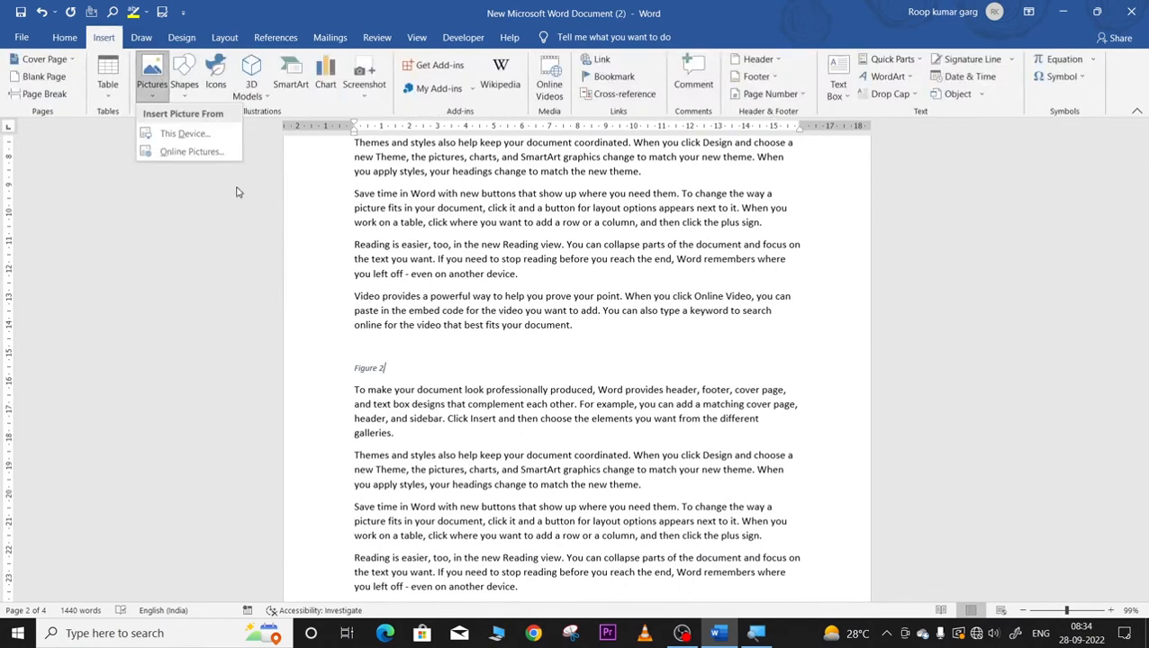
click(189, 130)
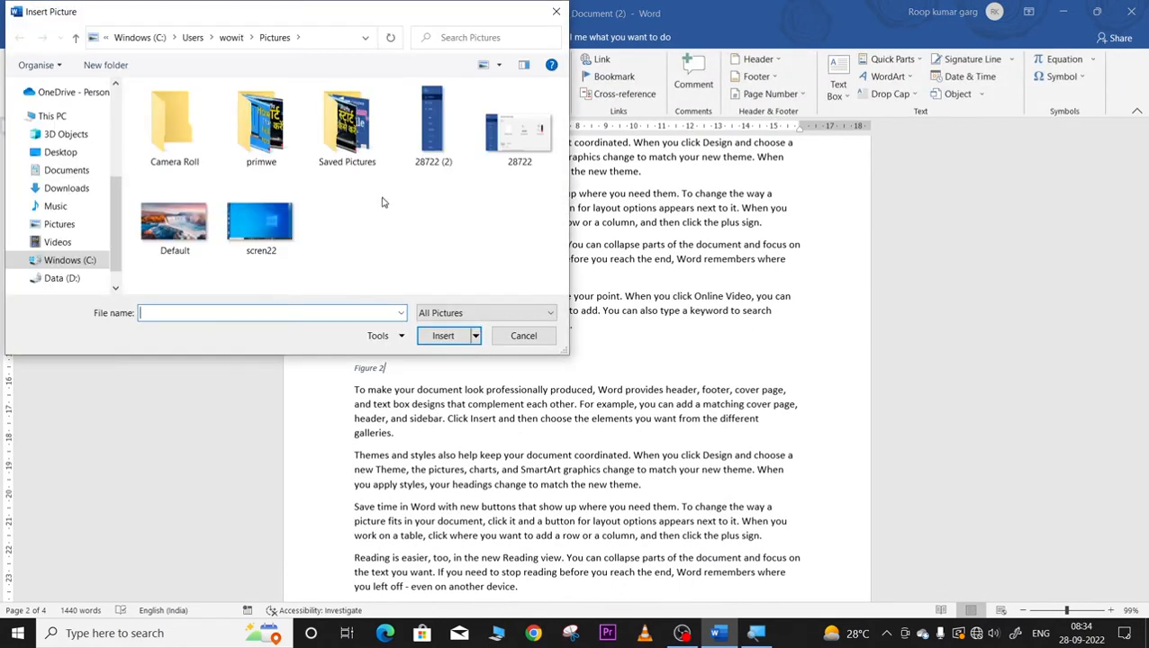
click(175, 220)
click(443, 335)
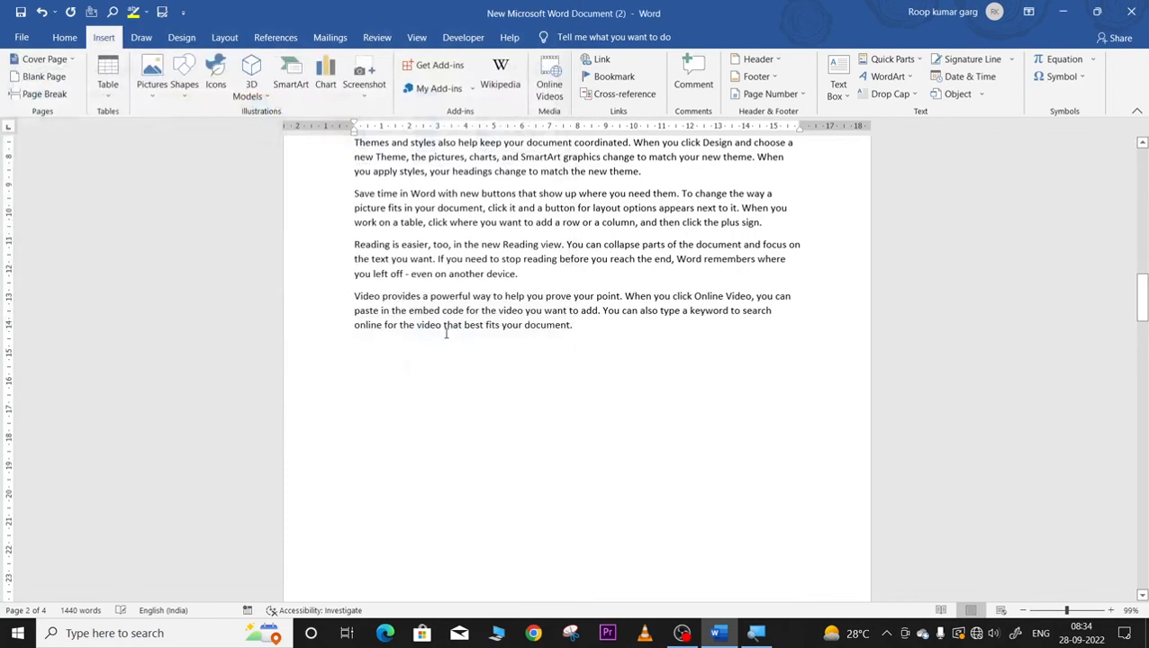
- Add a line below the Figure 3 caption and insert a table with four columns and five rows there
scroll(540, 500, down, 4)
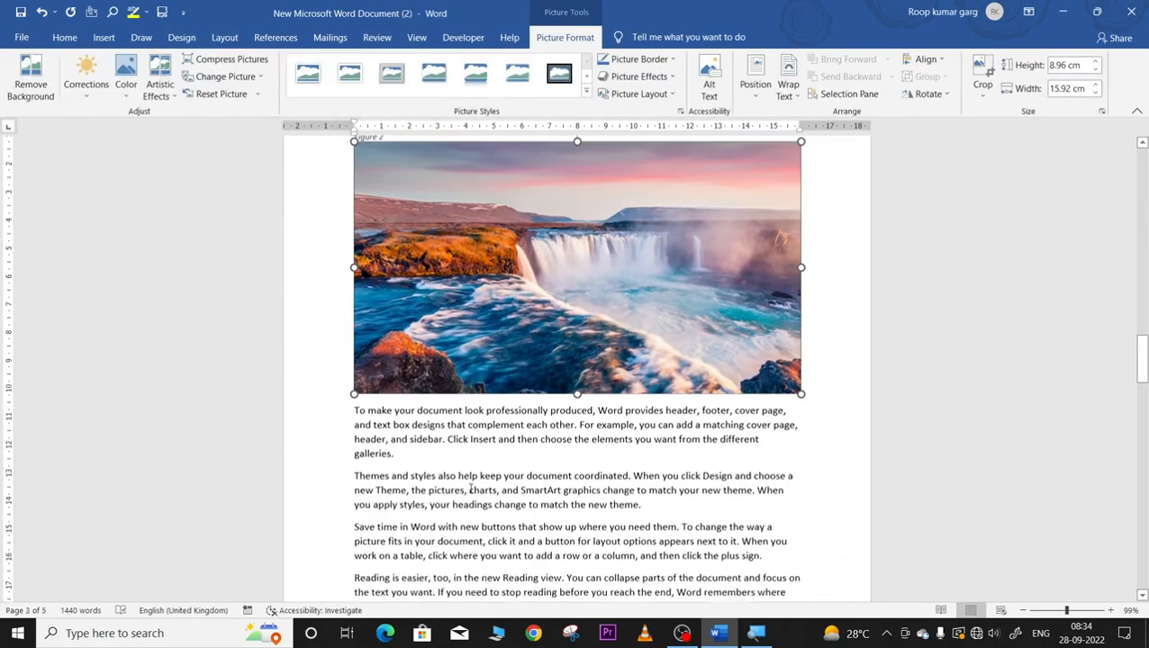
scroll(464, 486, down, 3)
click(394, 365)
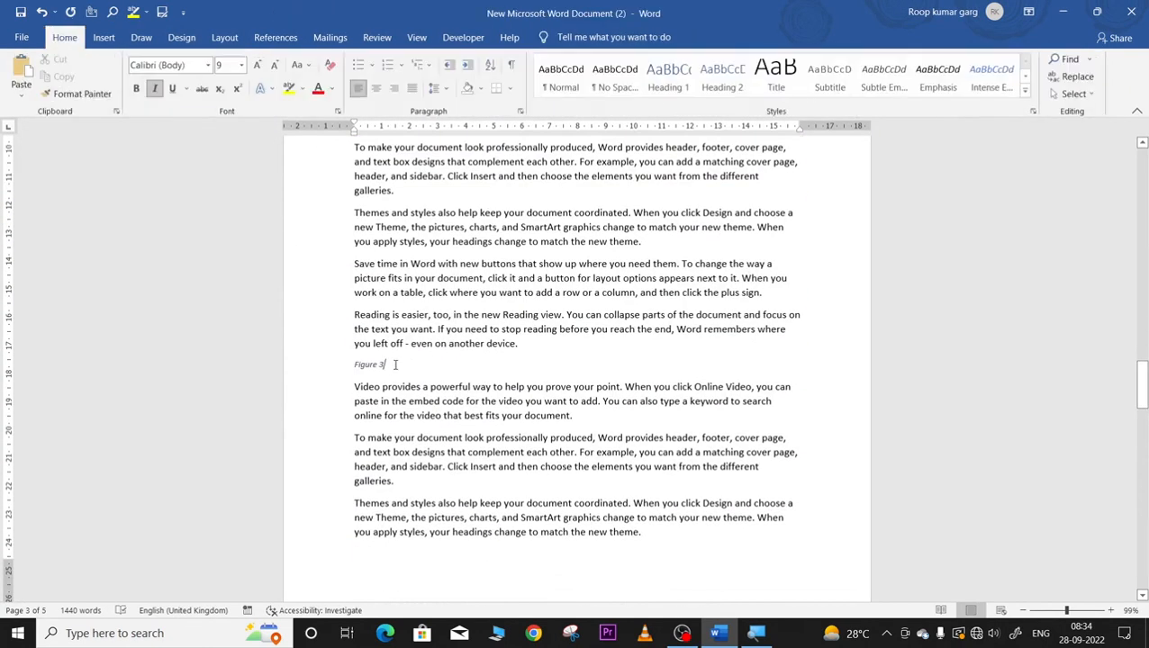
key(Return)
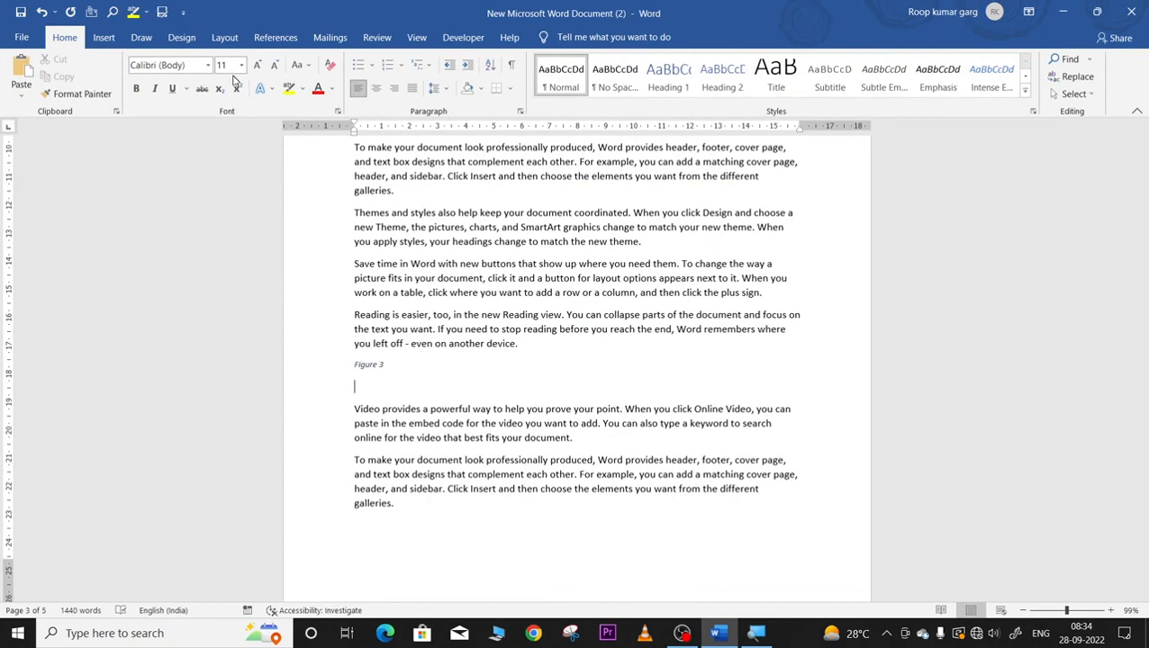
click(103, 37)
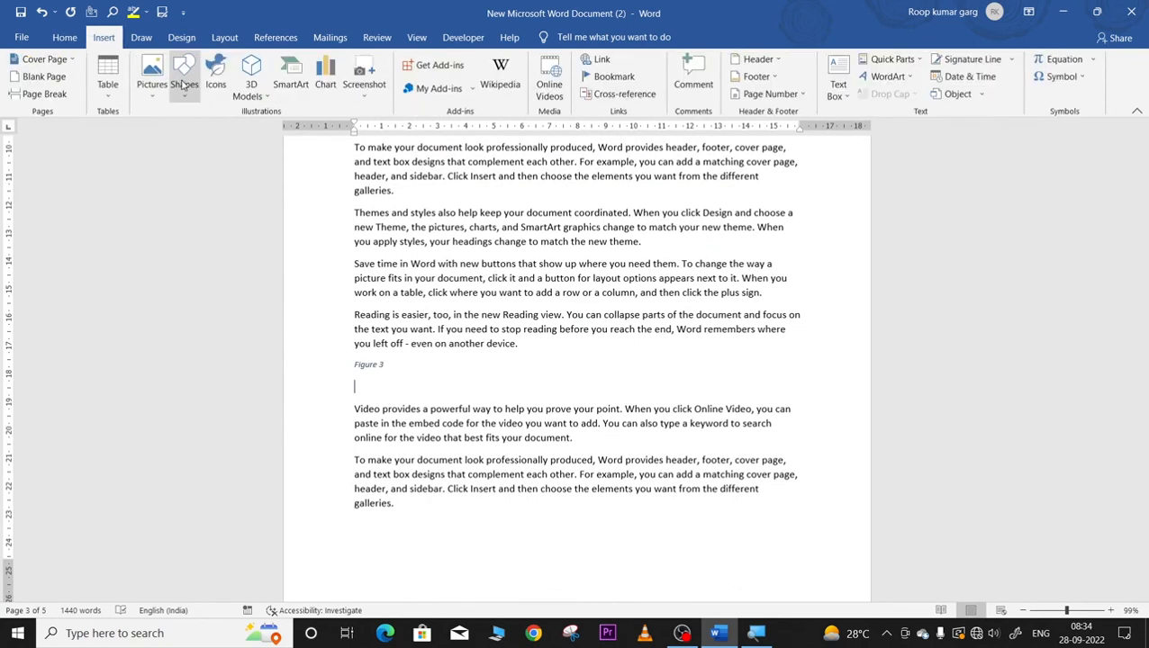
click(106, 86)
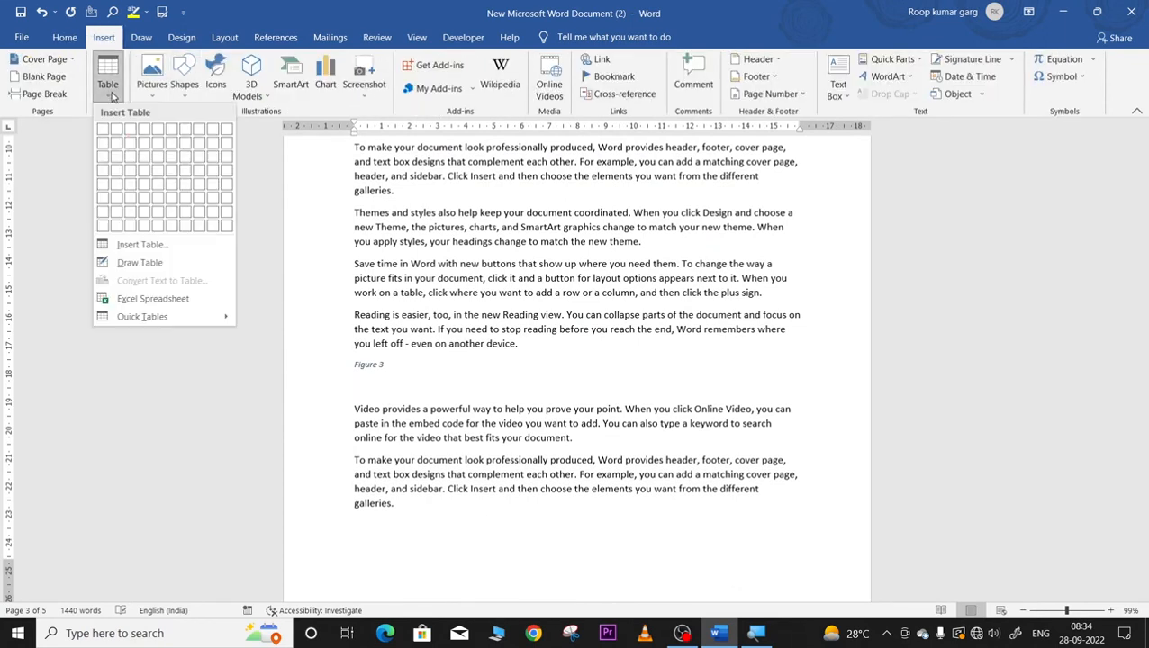
click(150, 187)
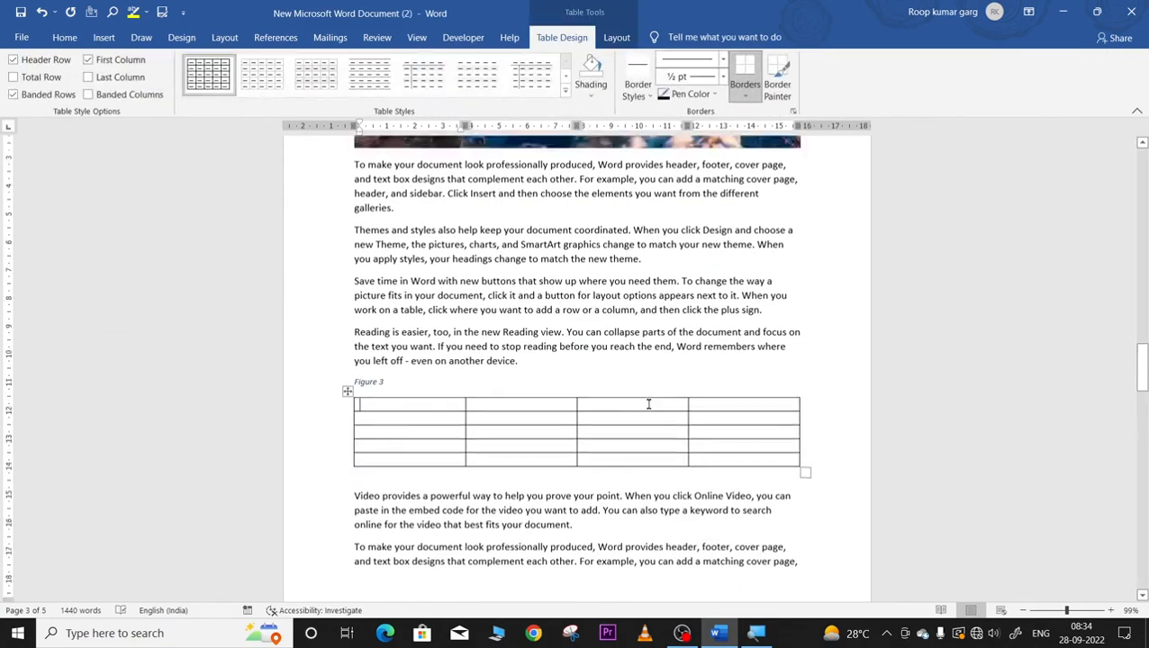
scroll(649, 402, up, 5)
scroll(649, 398, up, 14)
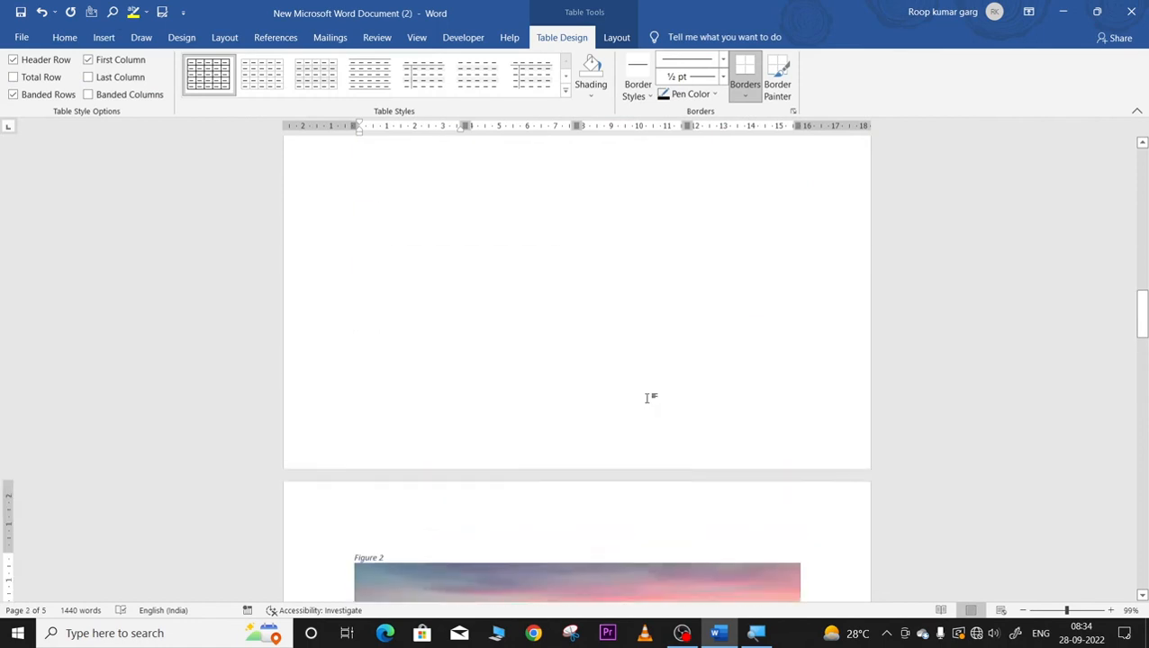
- Insert a new caption with the Figure label ahead of the smiley face's caption in the document
scroll(648, 398, up, 5)
click(574, 342)
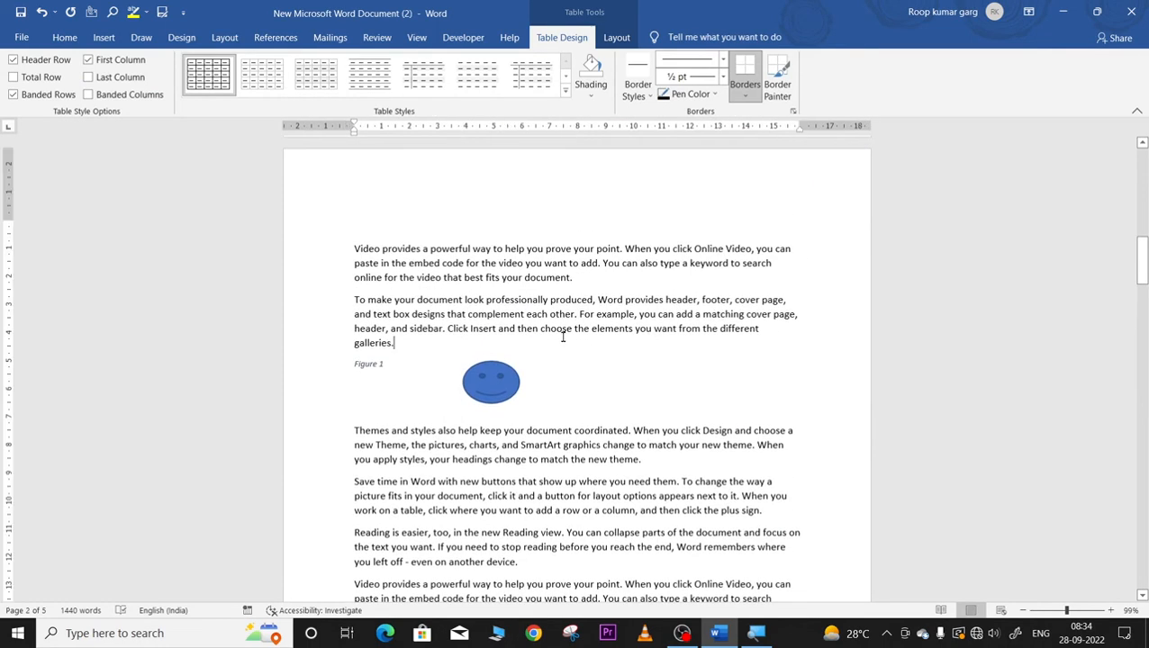
scroll(477, 286, up, 6)
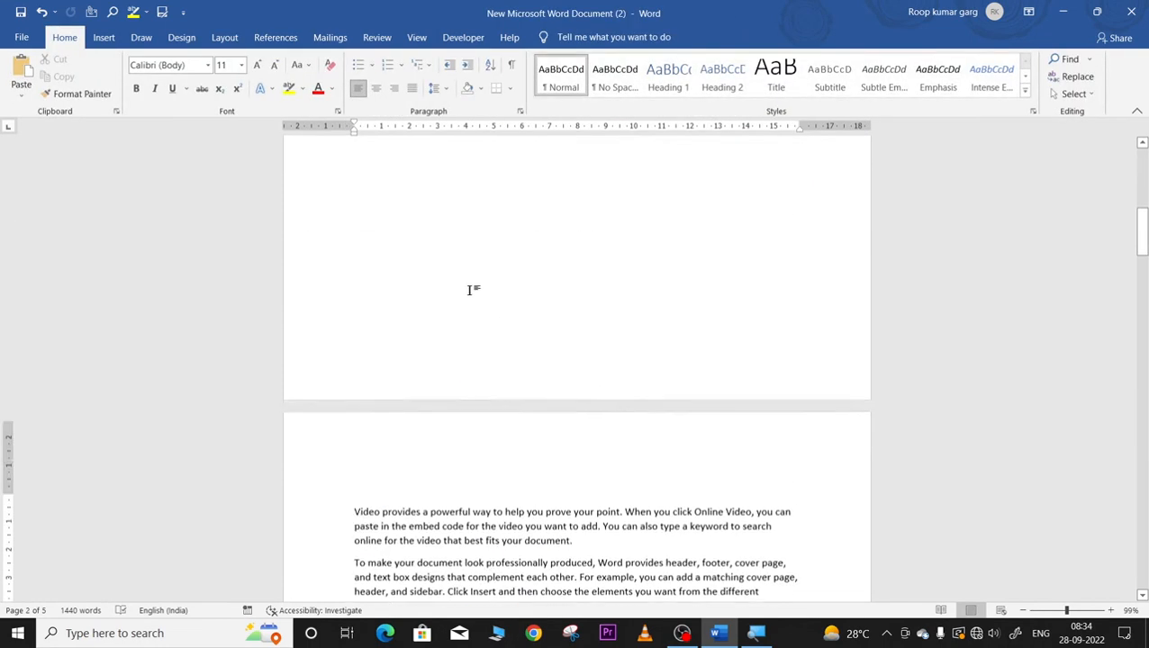
click(397, 207)
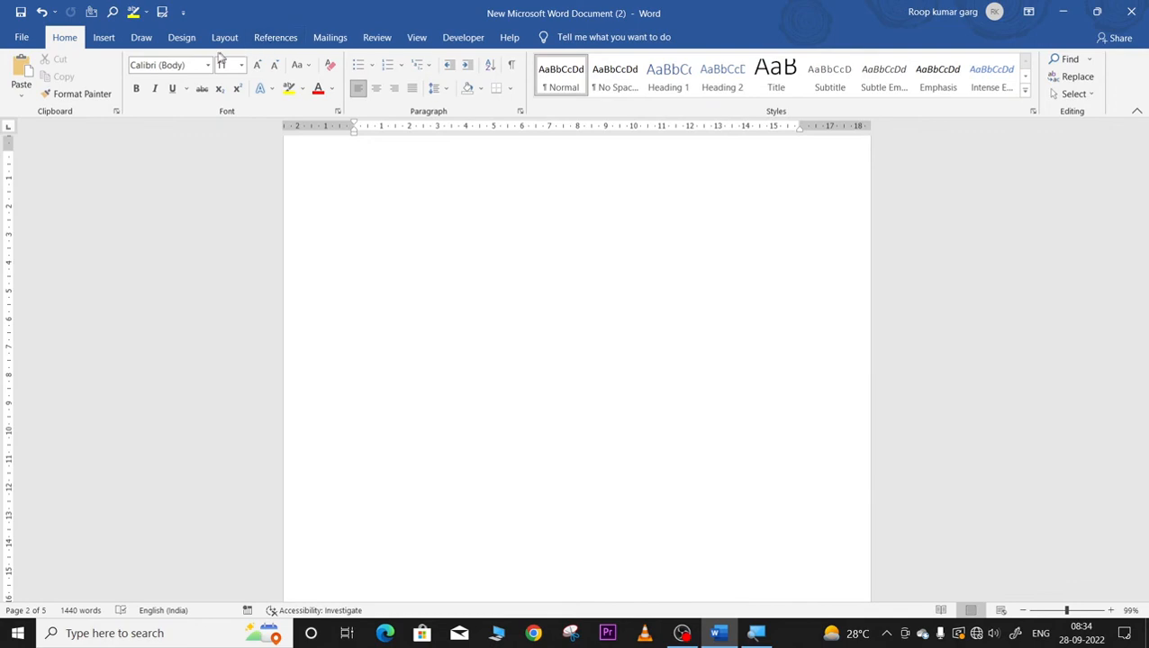
click(276, 39)
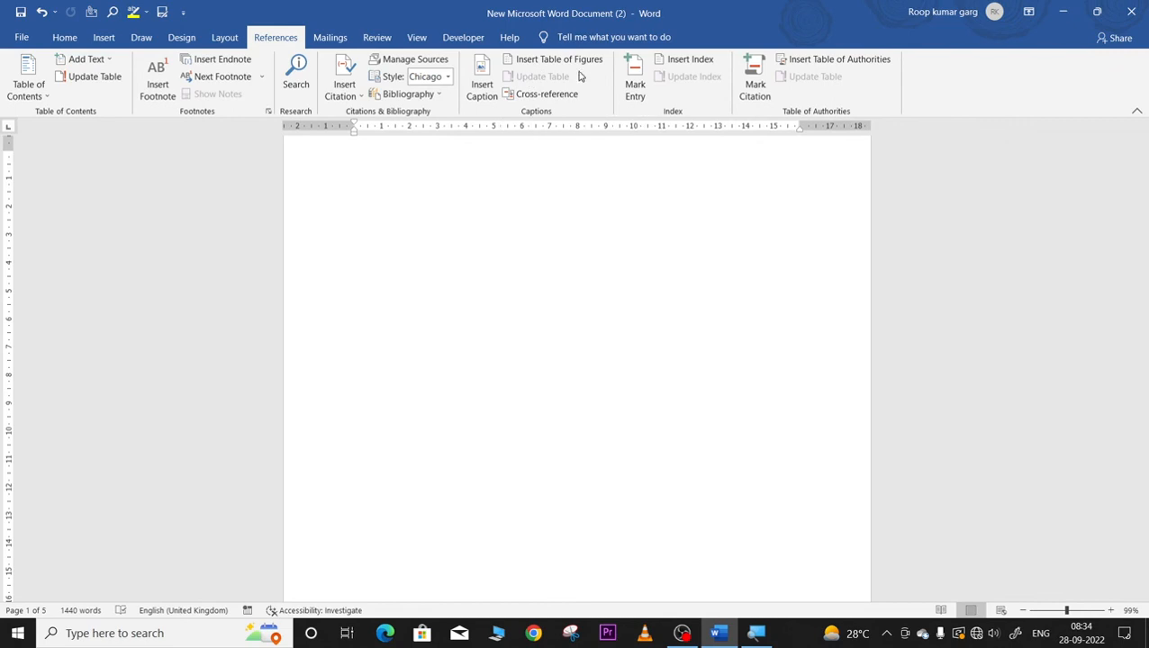
click(485, 83)
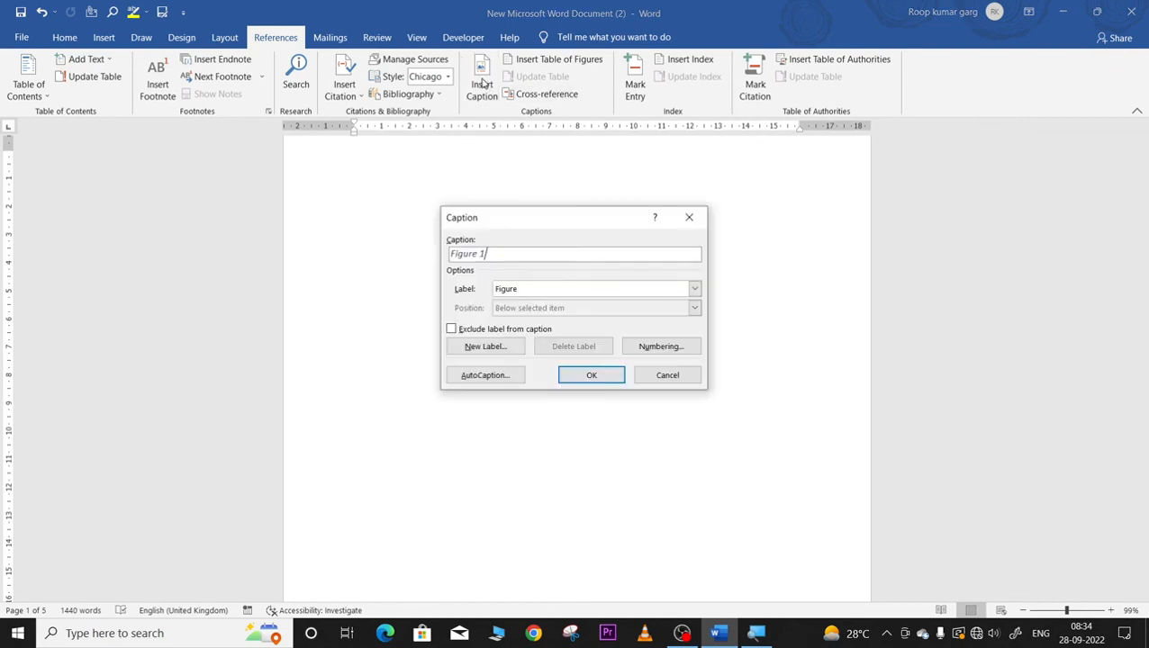
click(587, 376)
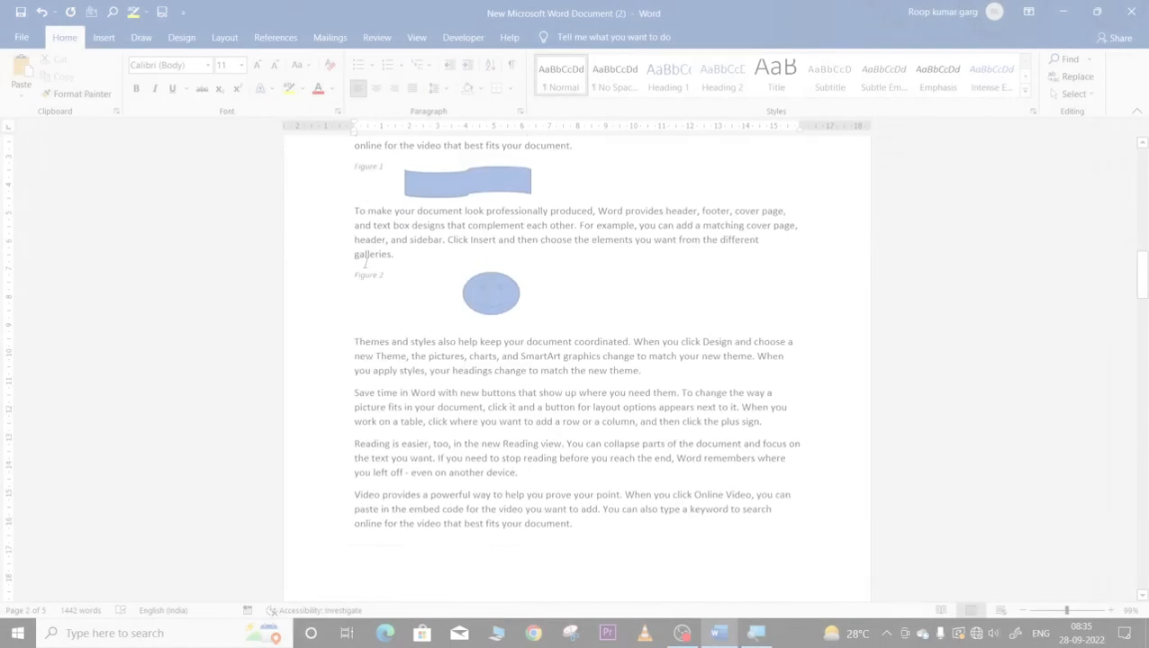
- Insert a table of figures for the Figure label, using the From template format with right-aligned page numbers
scroll(370, 265, down, 15)
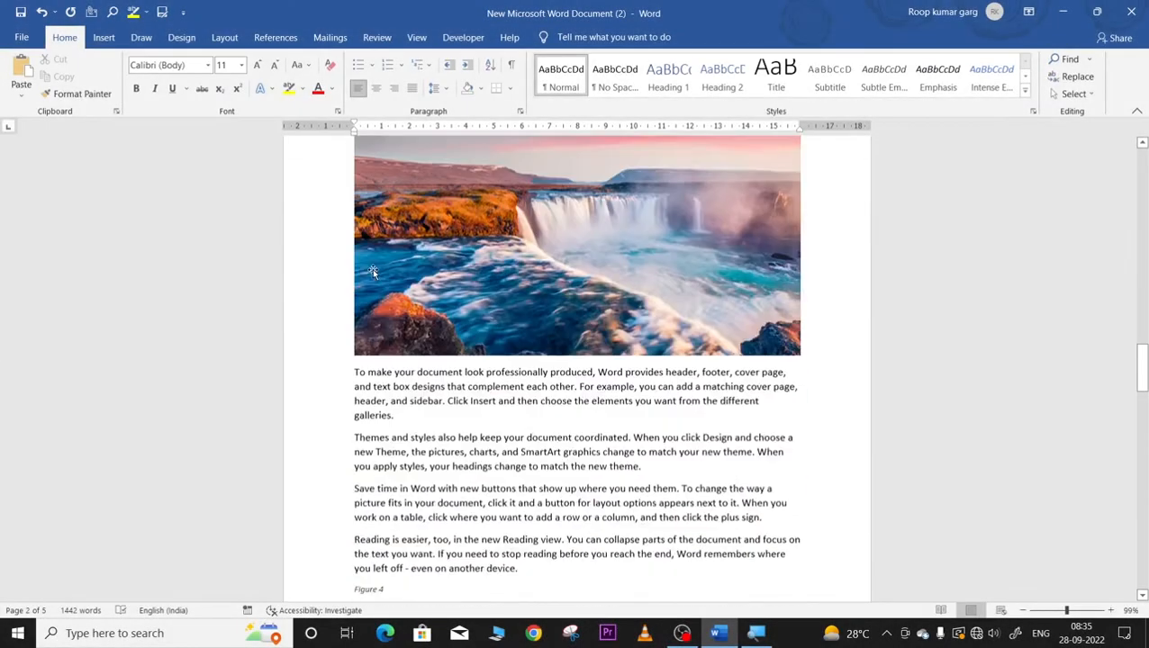
scroll(372, 268, down, 6)
scroll(380, 298, up, 15)
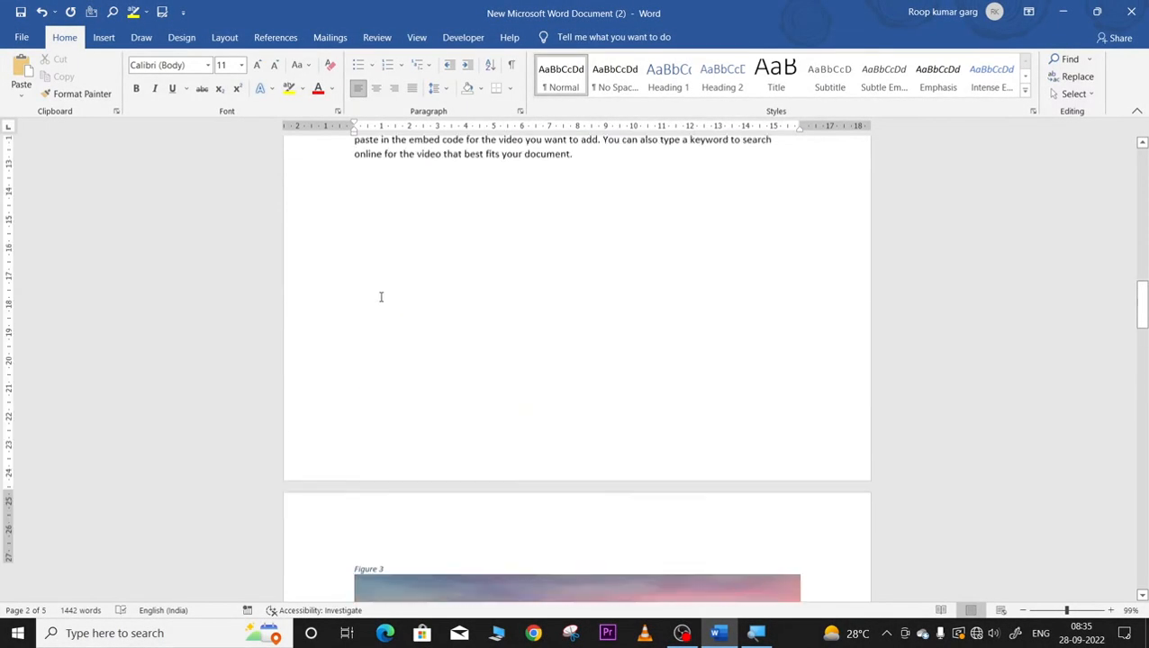
scroll(380, 297, up, 20)
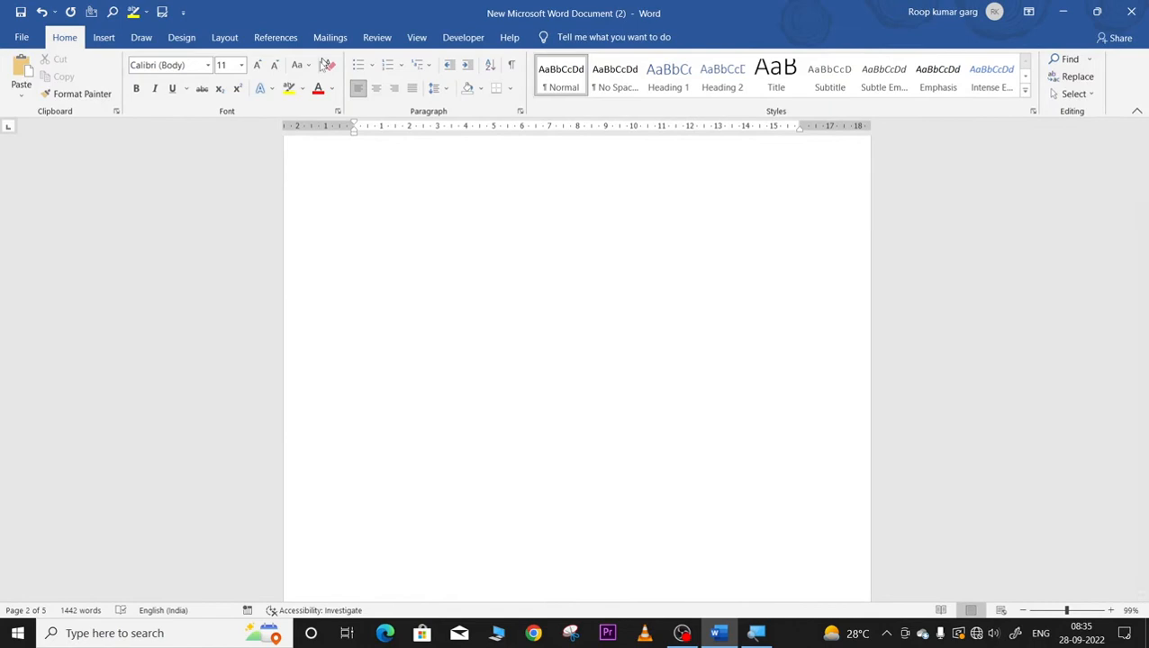
click(275, 37)
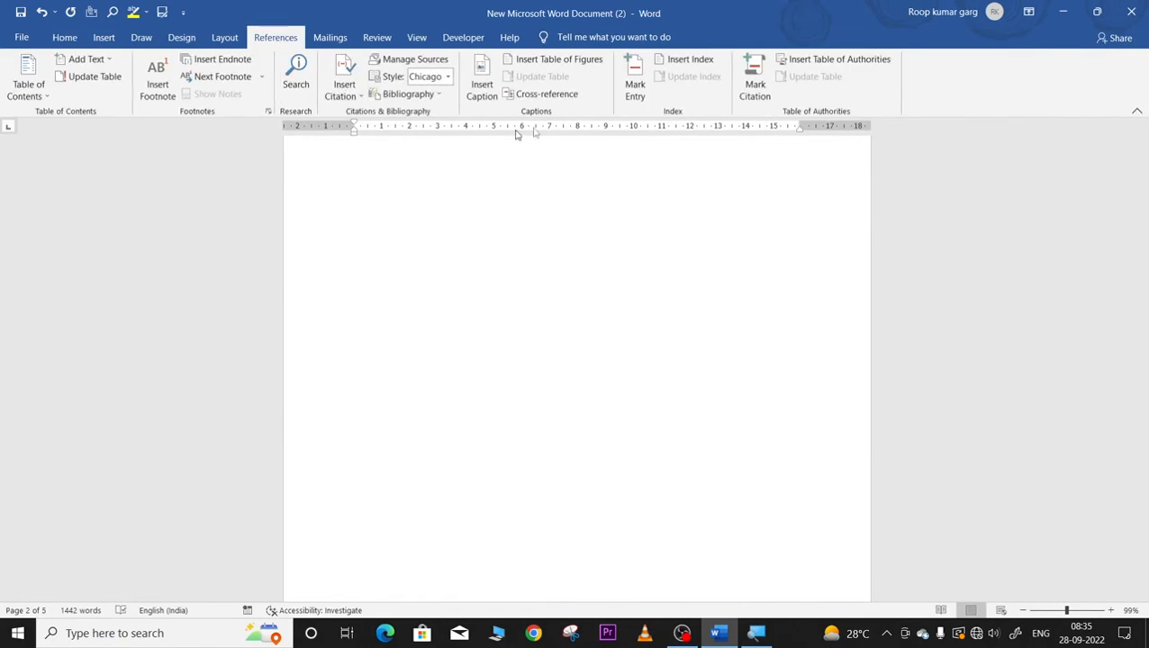
click(554, 60)
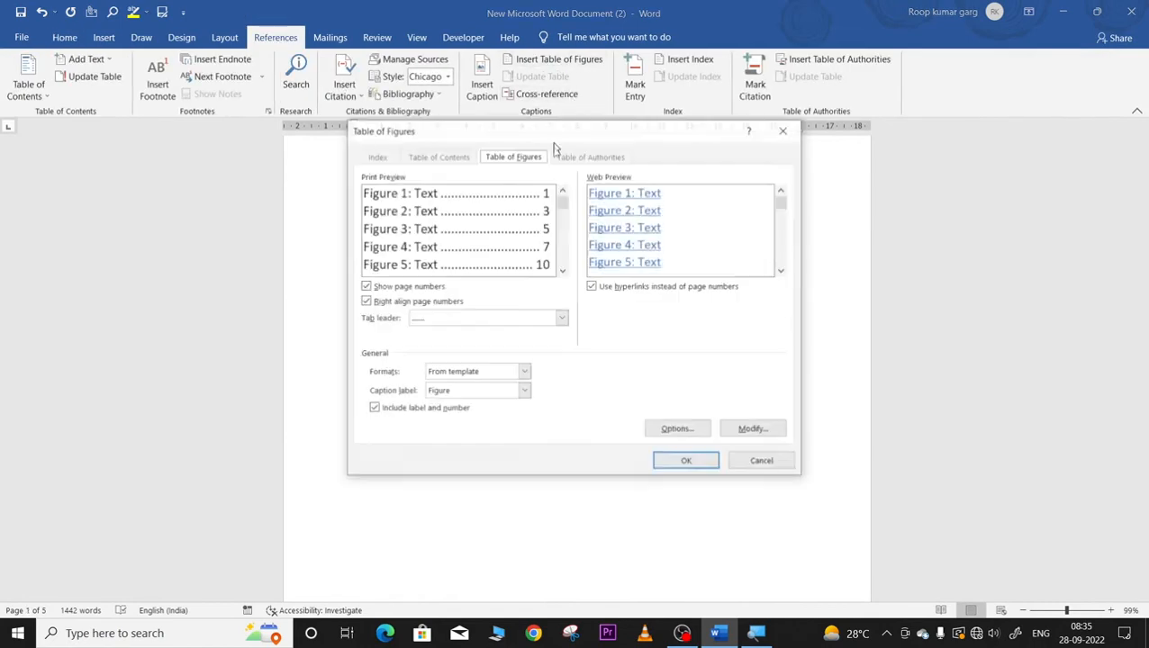
click(687, 463)
scroll(584, 399, up, 1)
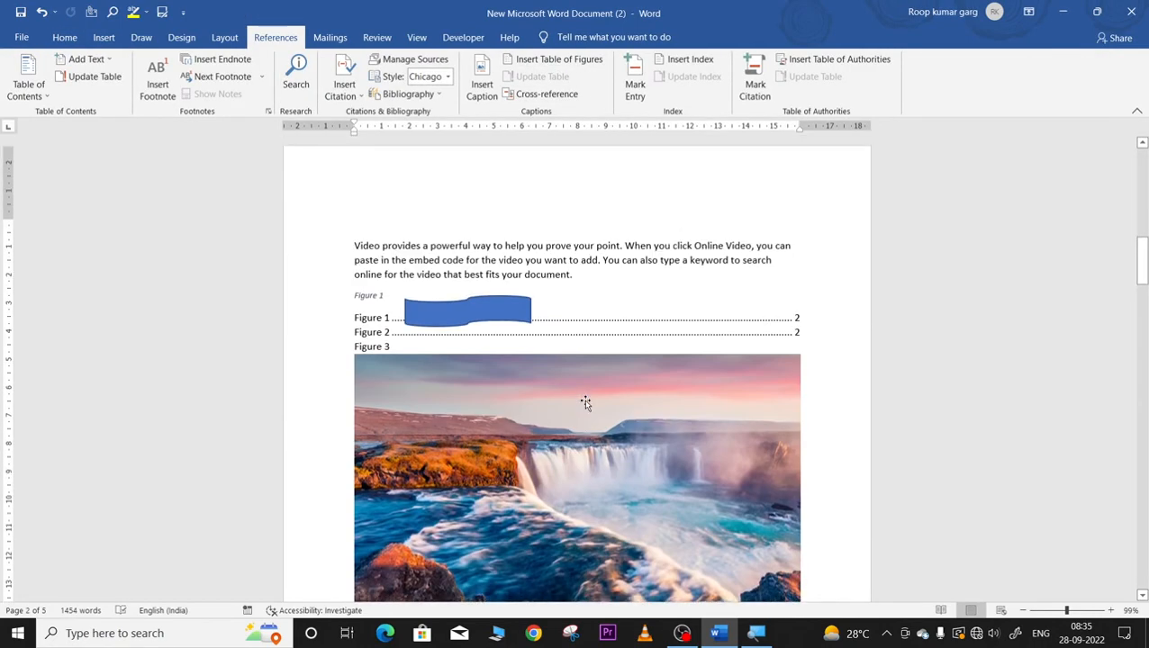
- Cut the blue wave shape that overlaps the first entries of the table of figures
click(482, 307)
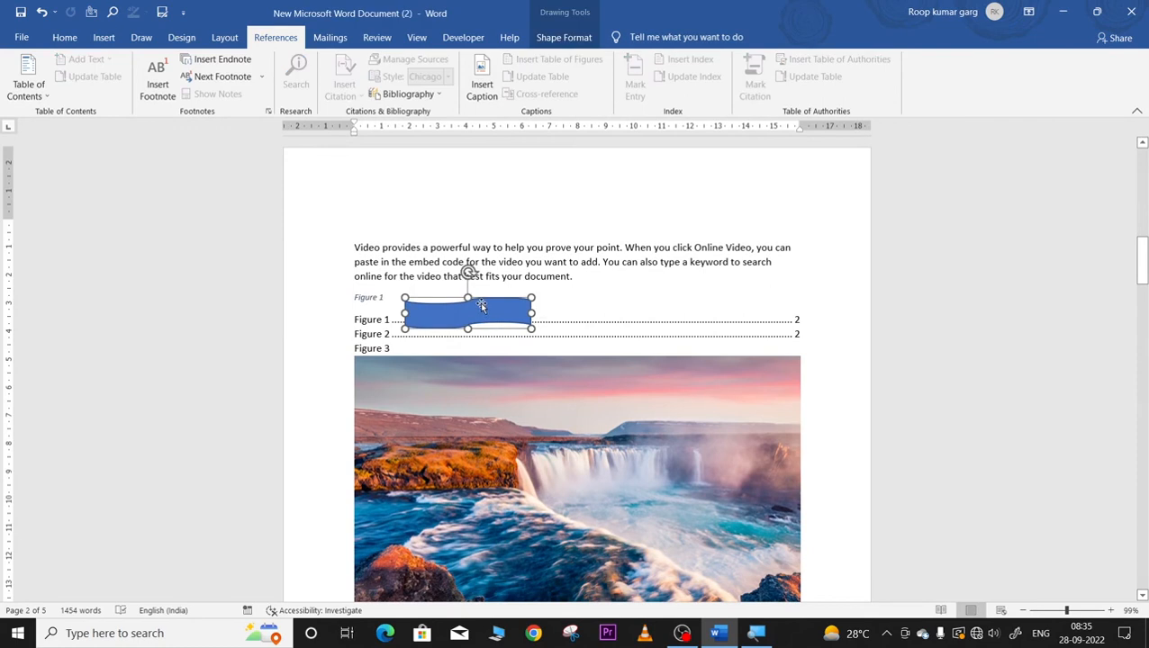
click(482, 307)
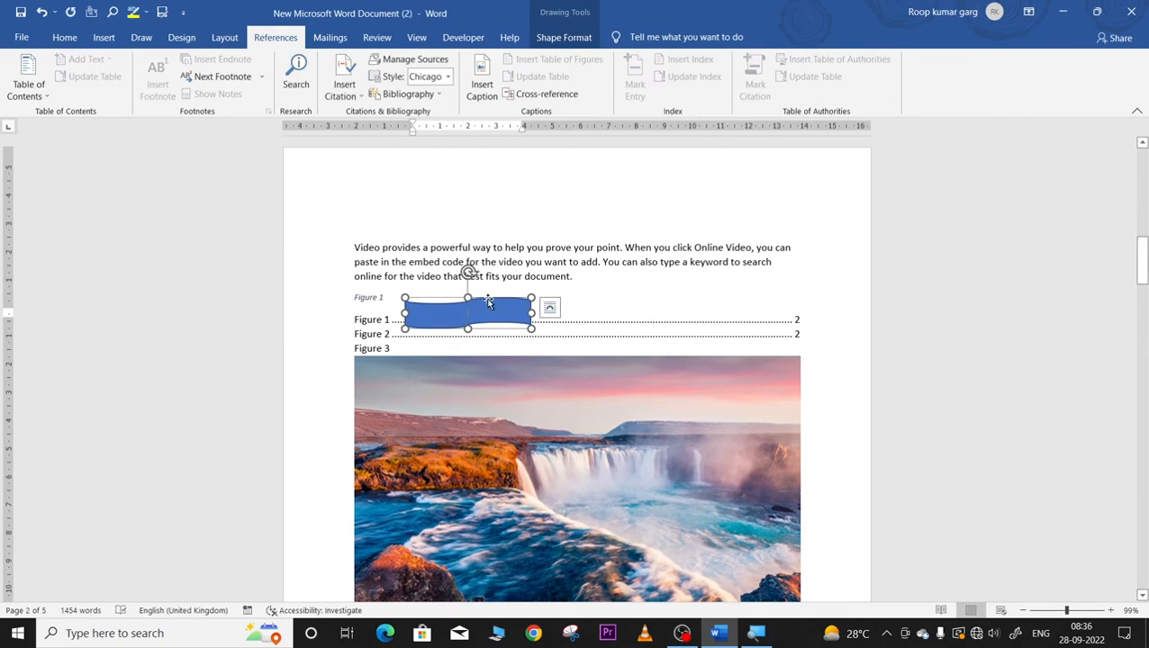
right_click(471, 300)
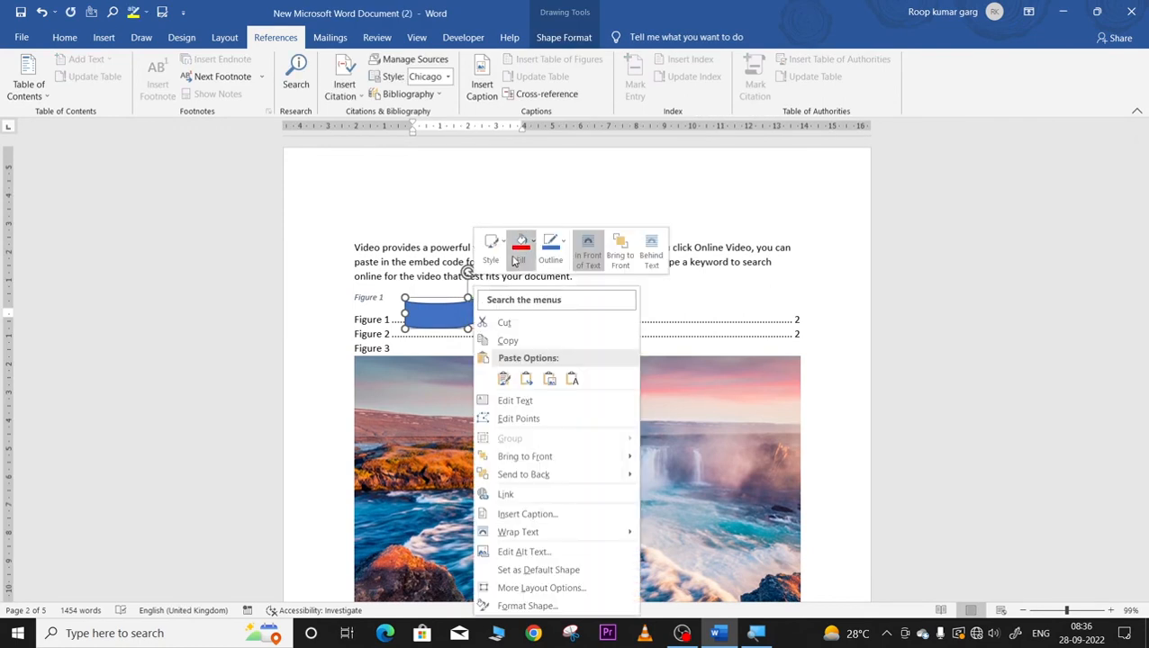
click(504, 323)
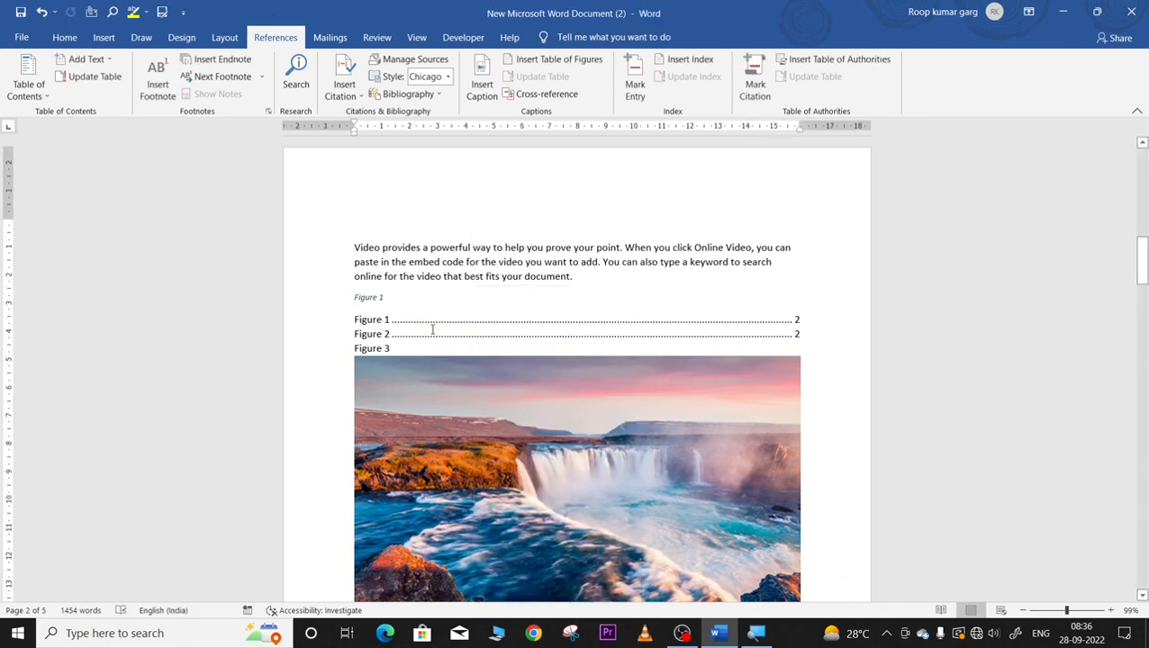
- Delete the waterfall picture from the Figure 3 entry of the table of figures
click(465, 351)
scroll(463, 362, down, 4)
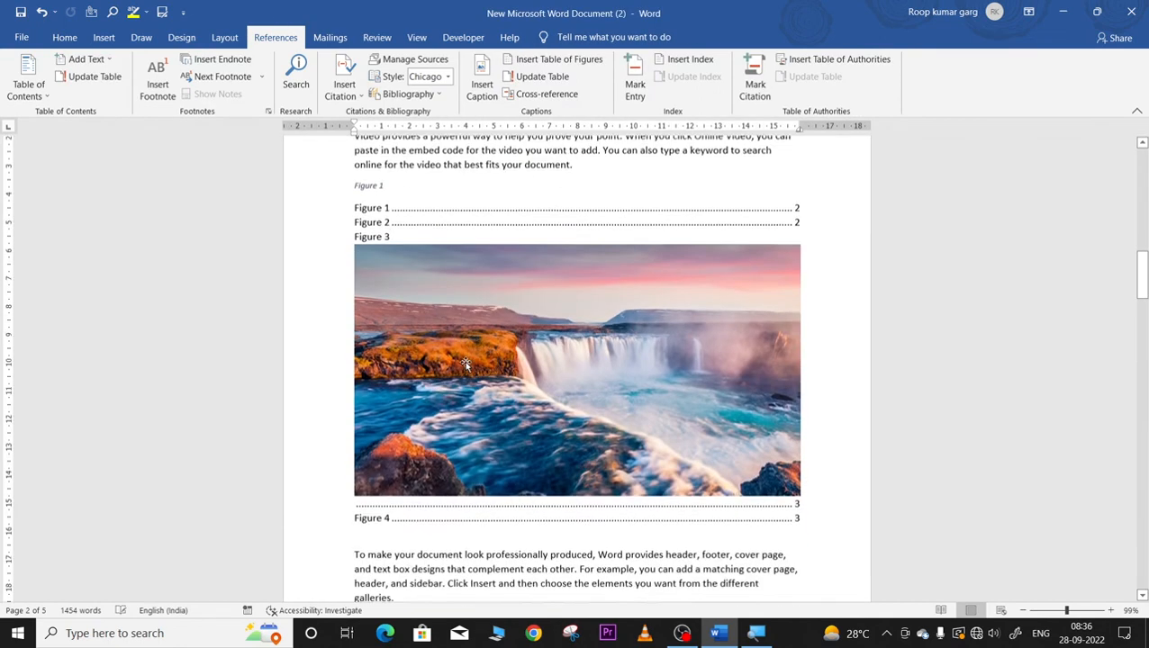
scroll(463, 362, up, 2)
click(763, 323)
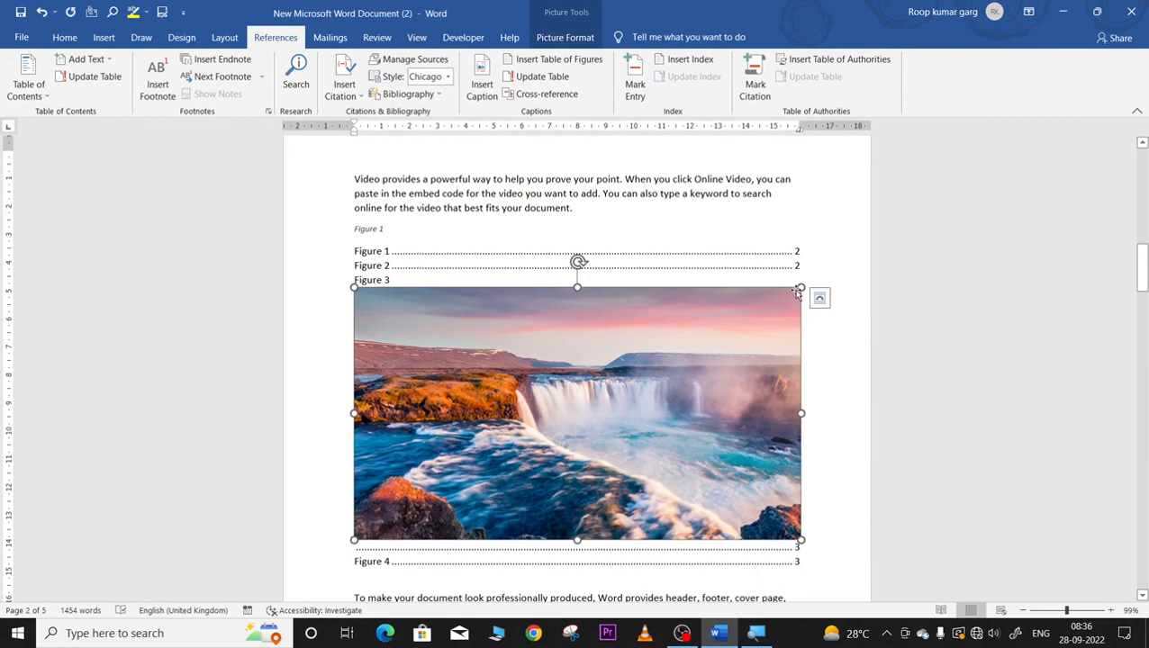
drag(796, 292, 628, 462)
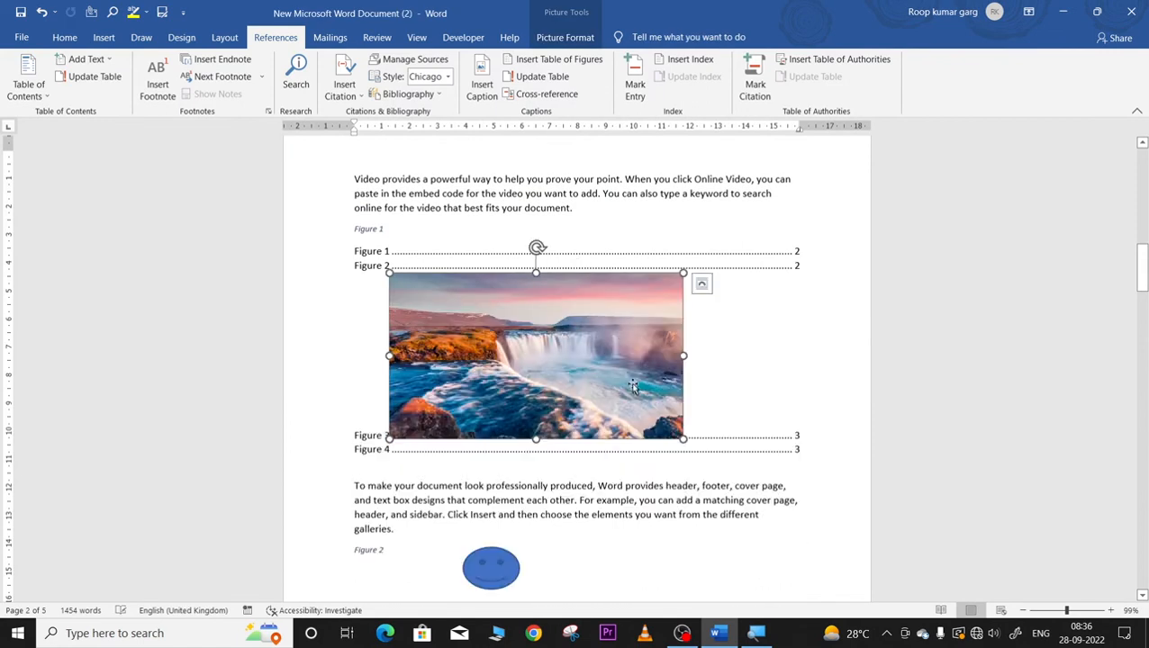
key(Delete)
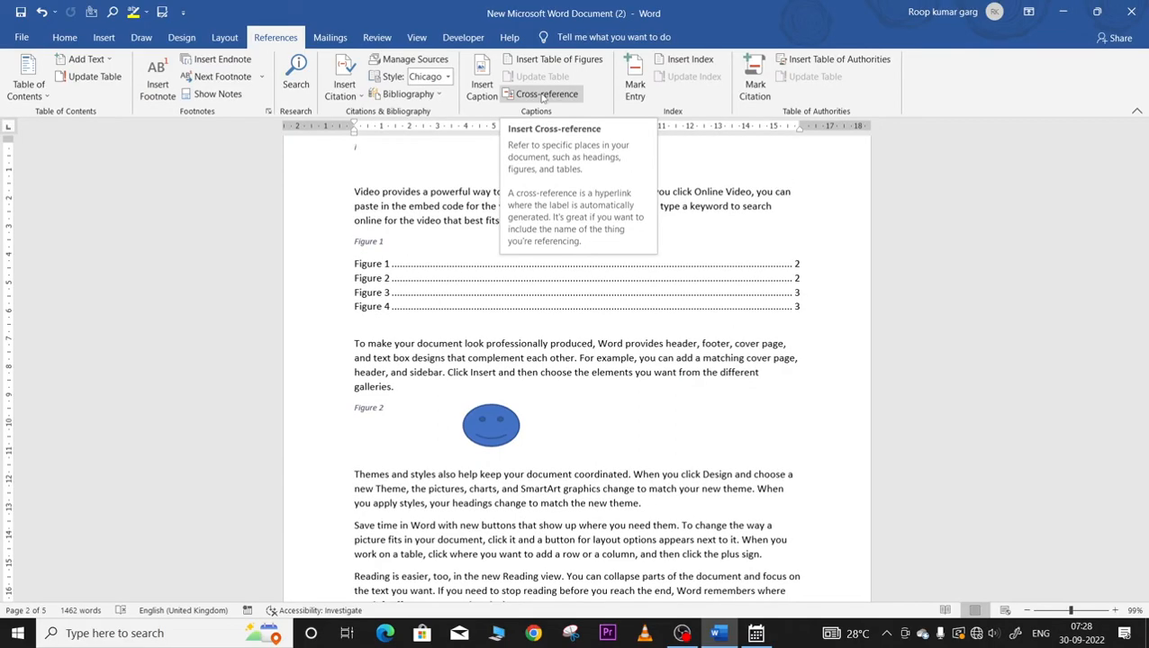
- Insert a hyperlinked cross-reference to the endnote number of the first endnote, dsfasdf
click(543, 96)
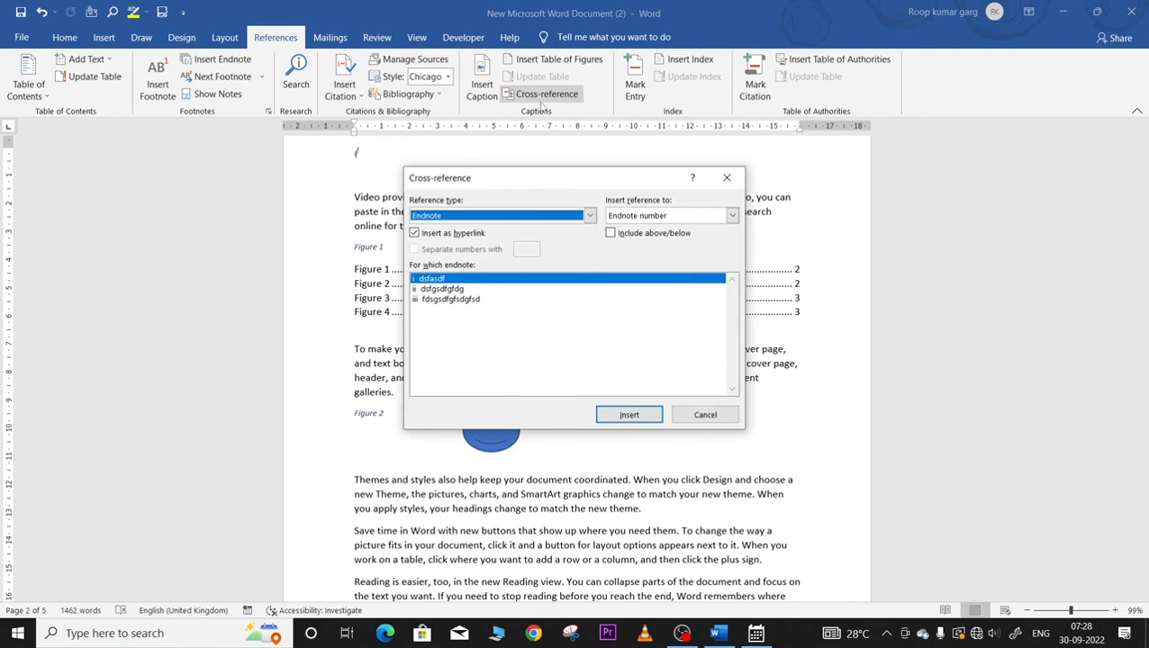
drag(629, 183, 665, 174)
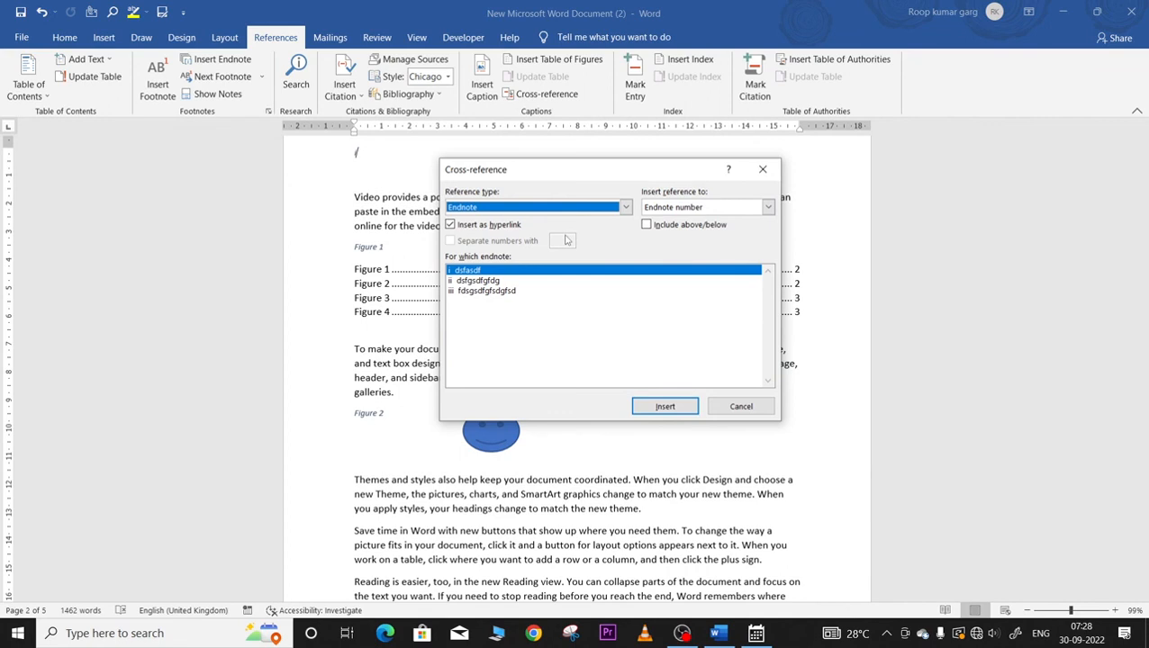
click(625, 209)
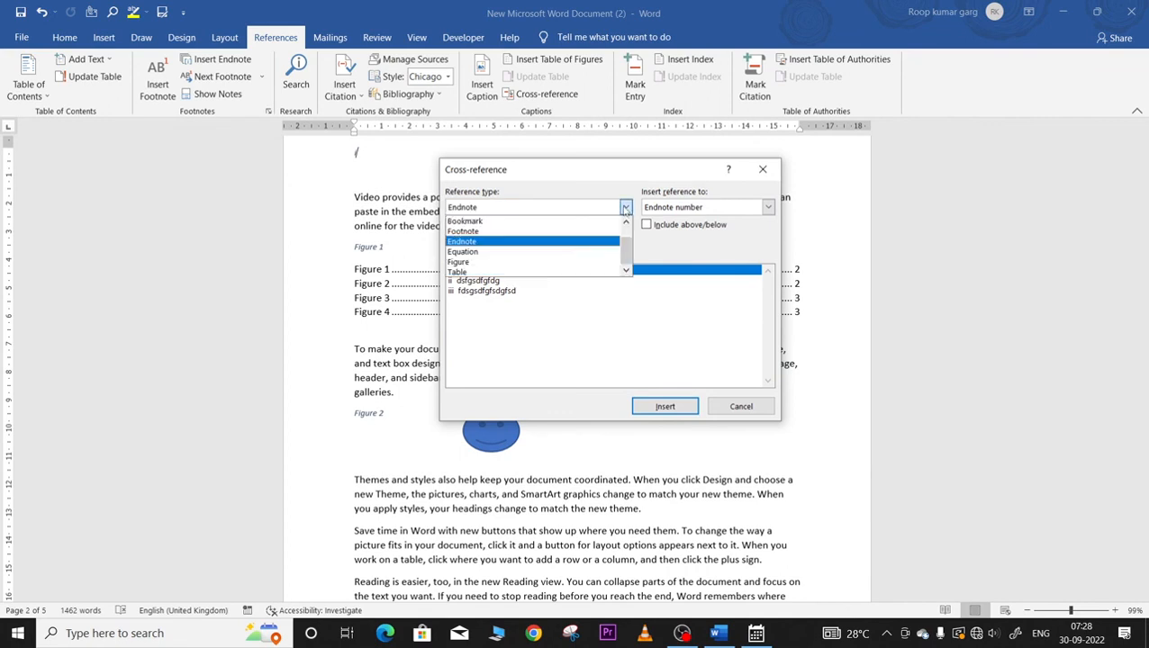
click(540, 262)
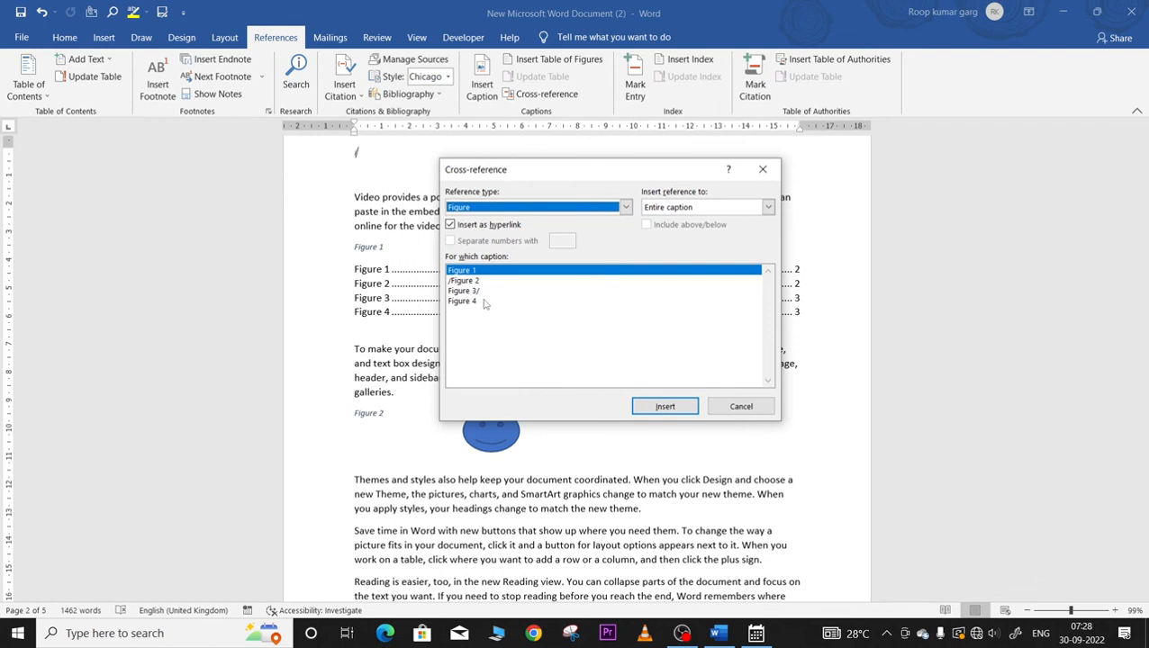
click(625, 207)
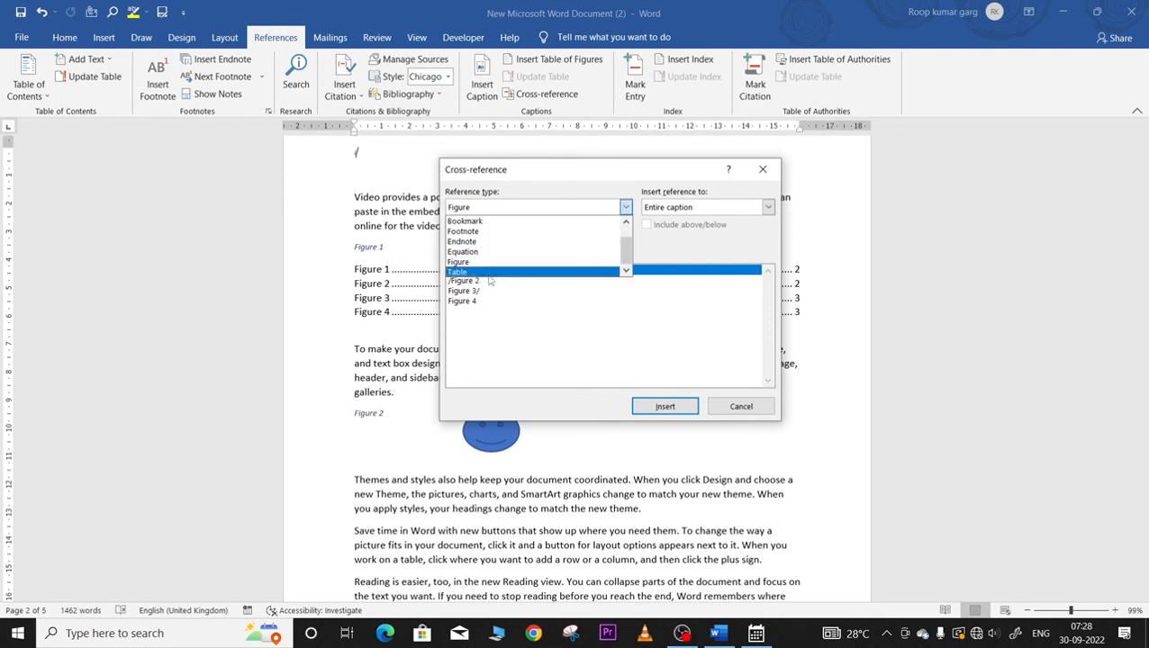
click(486, 243)
click(483, 291)
click(469, 281)
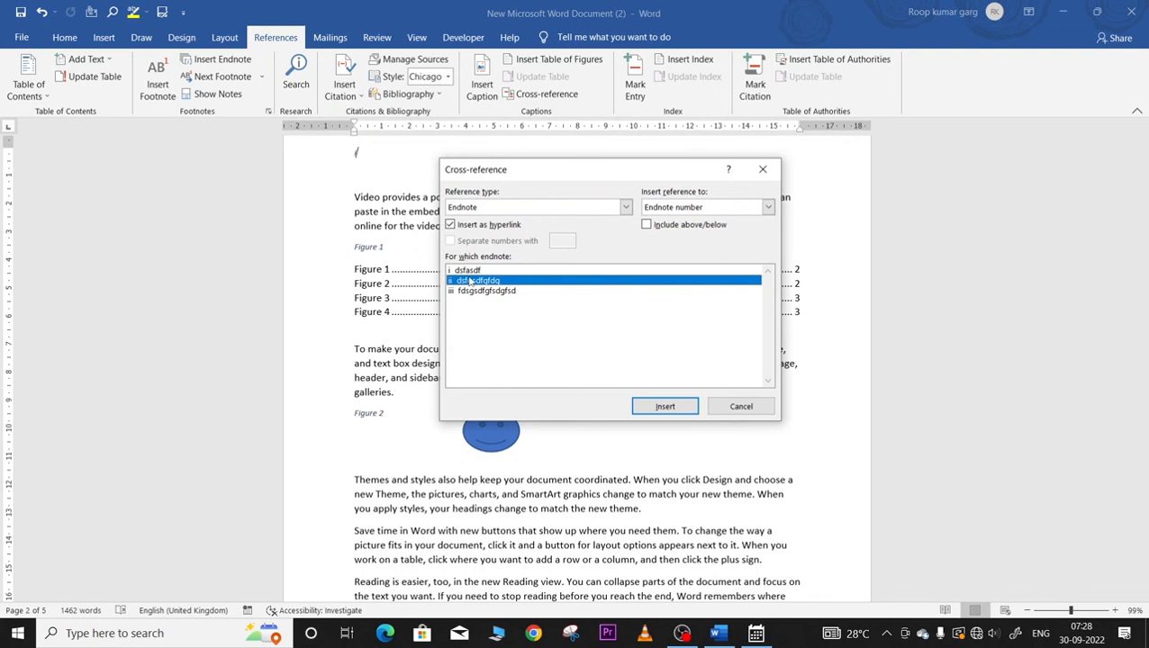
click(467, 271)
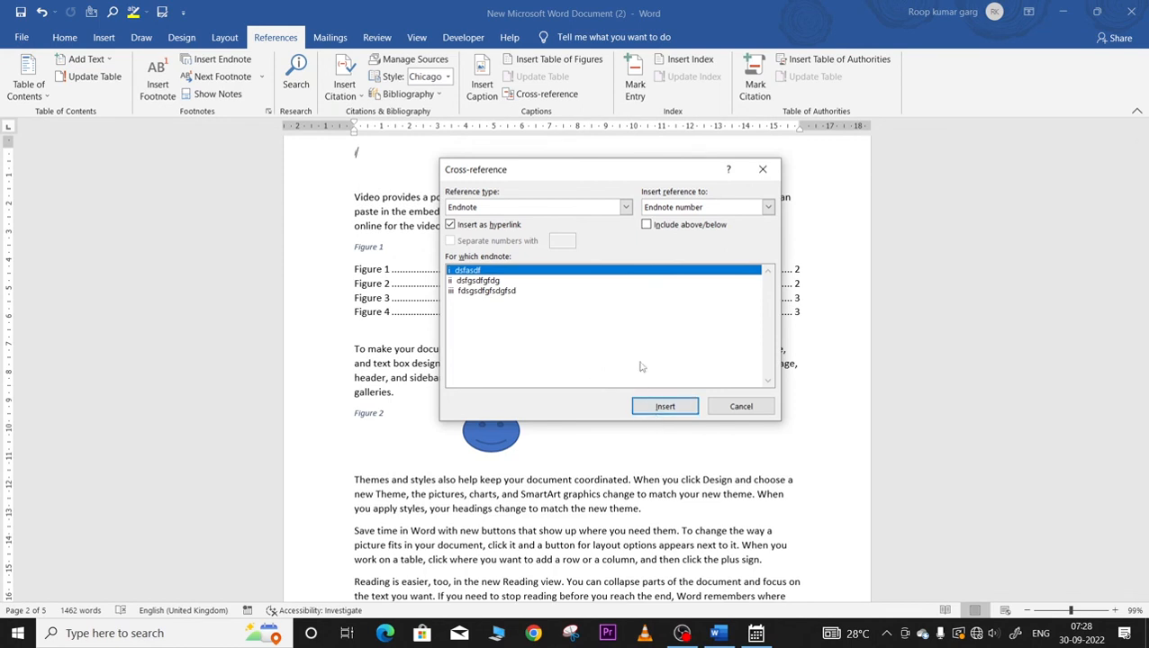
click(685, 407)
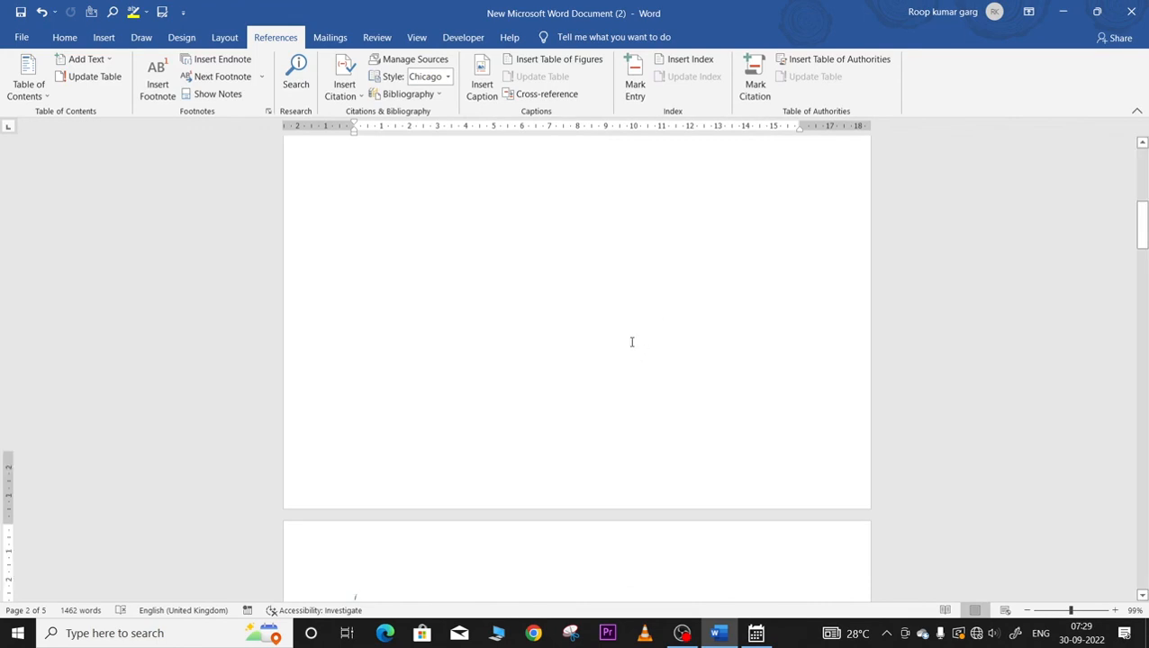
- Mark "Themes and styles also" on page 3 as a current-page index entry with a bold page number
scroll(631, 344, down, 10)
scroll(632, 344, down, 12)
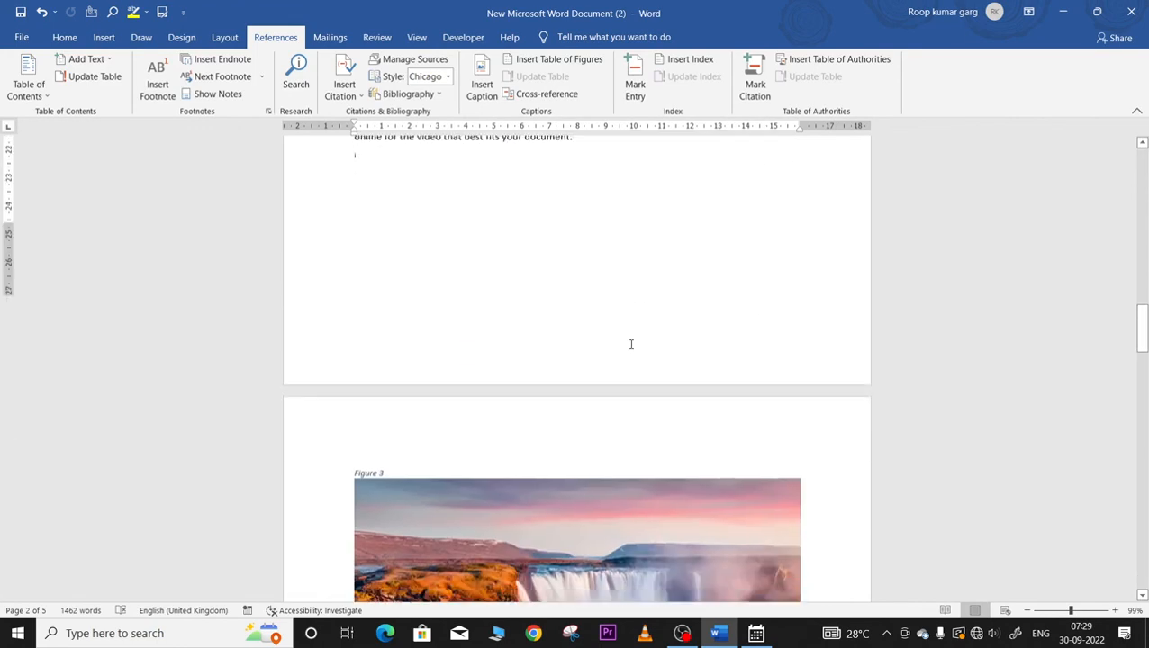
scroll(496, 316, up, 2)
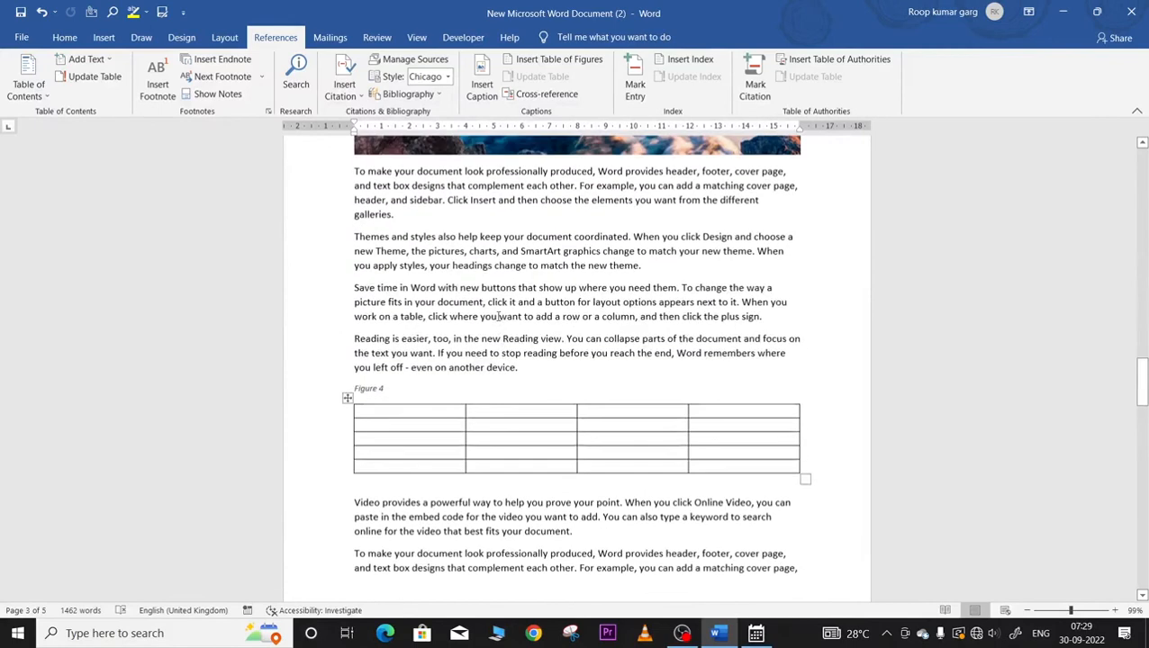
drag(407, 241, 448, 246)
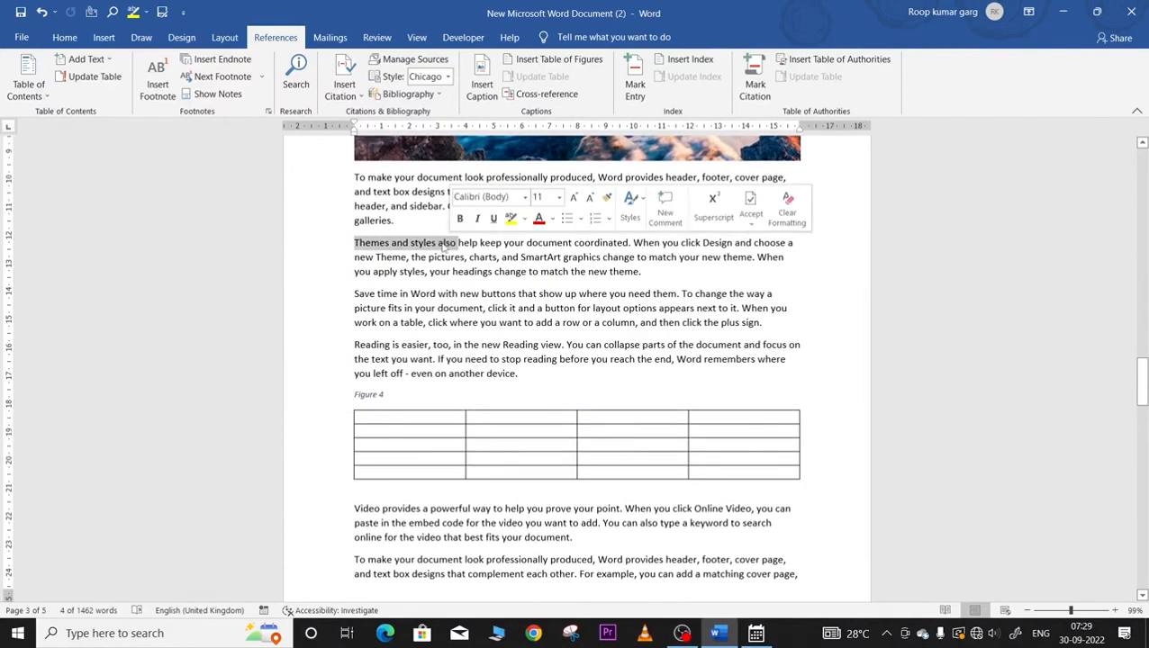
click(634, 90)
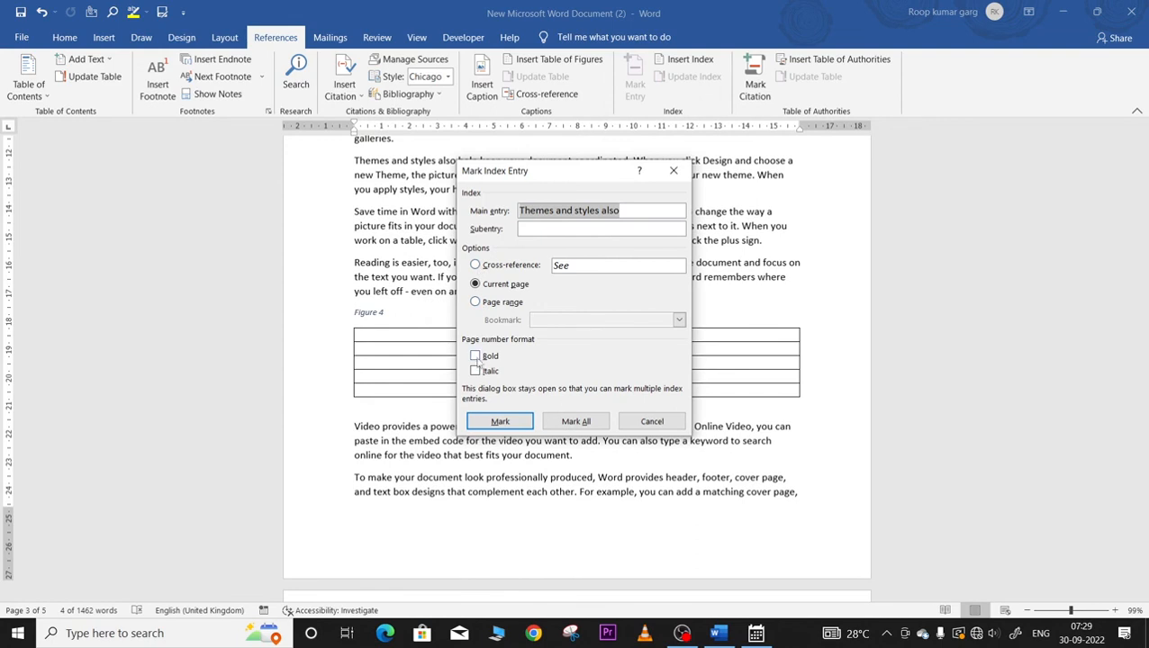
click(476, 356)
click(502, 422)
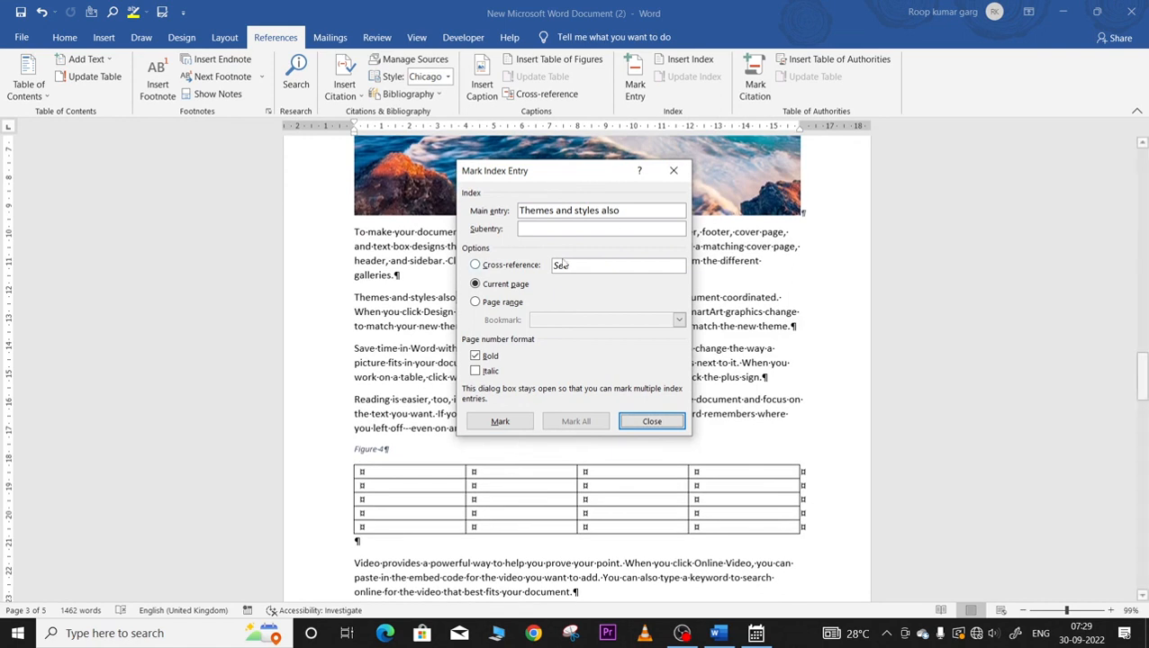
click(673, 171)
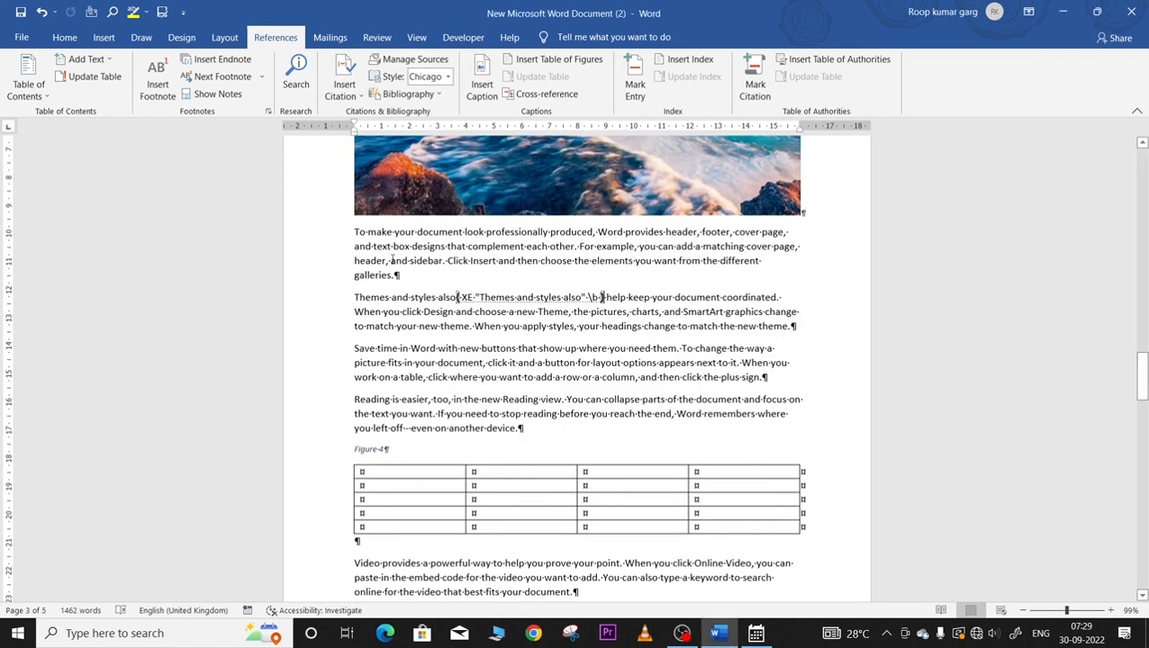
- Hide the document's formatting marks and index field codes
click(64, 37)
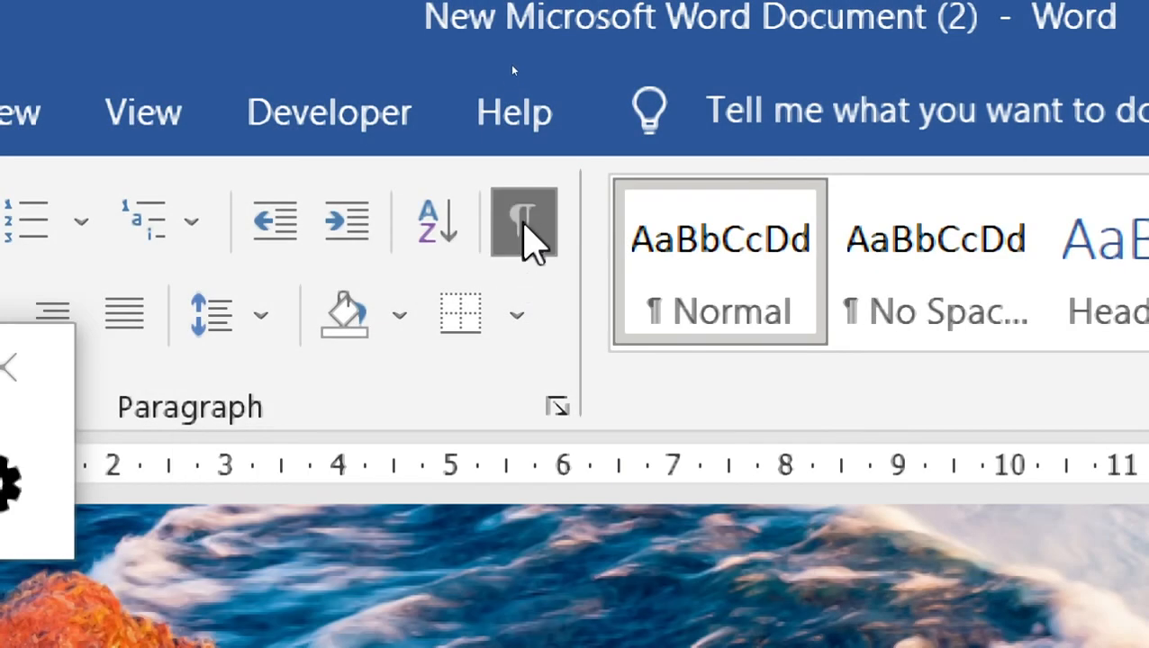
click(531, 236)
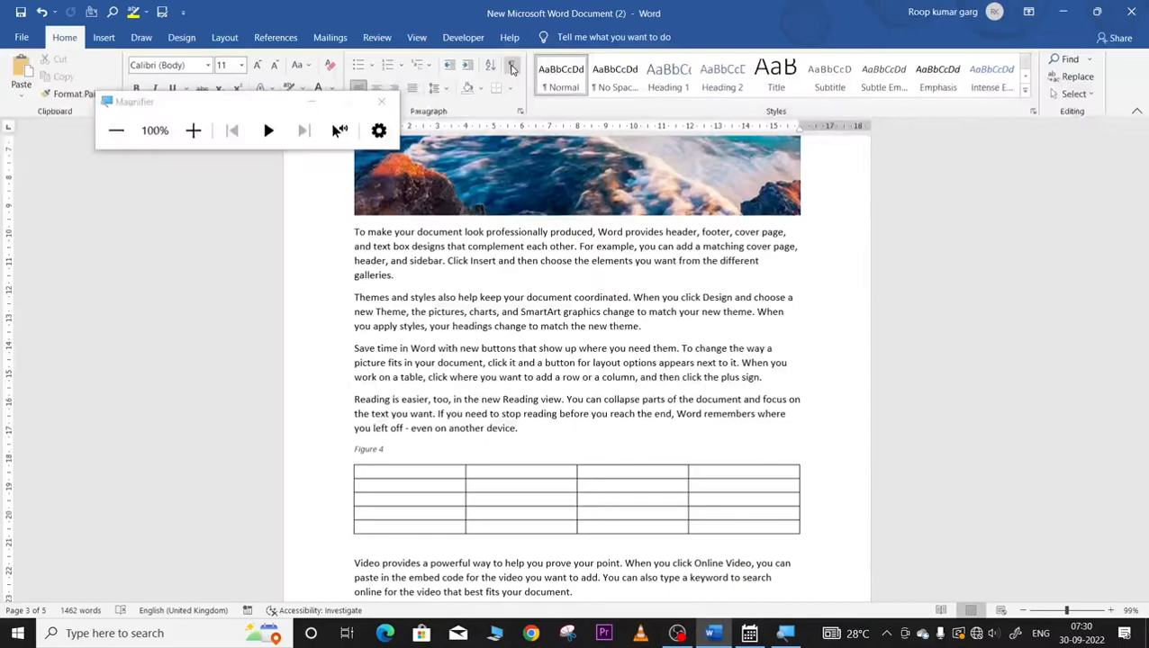
- Mark "Video provides a powerful" below the table on page 3 as a current-page index entry
scroll(517, 360, down, 5)
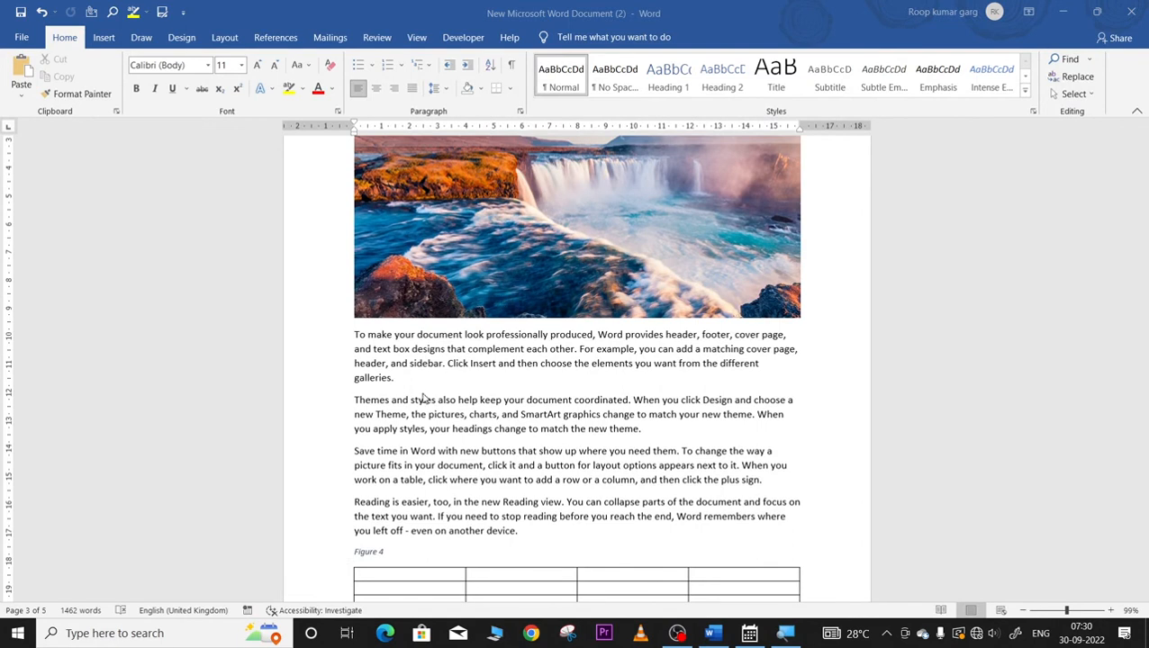
scroll(427, 398, down, 5)
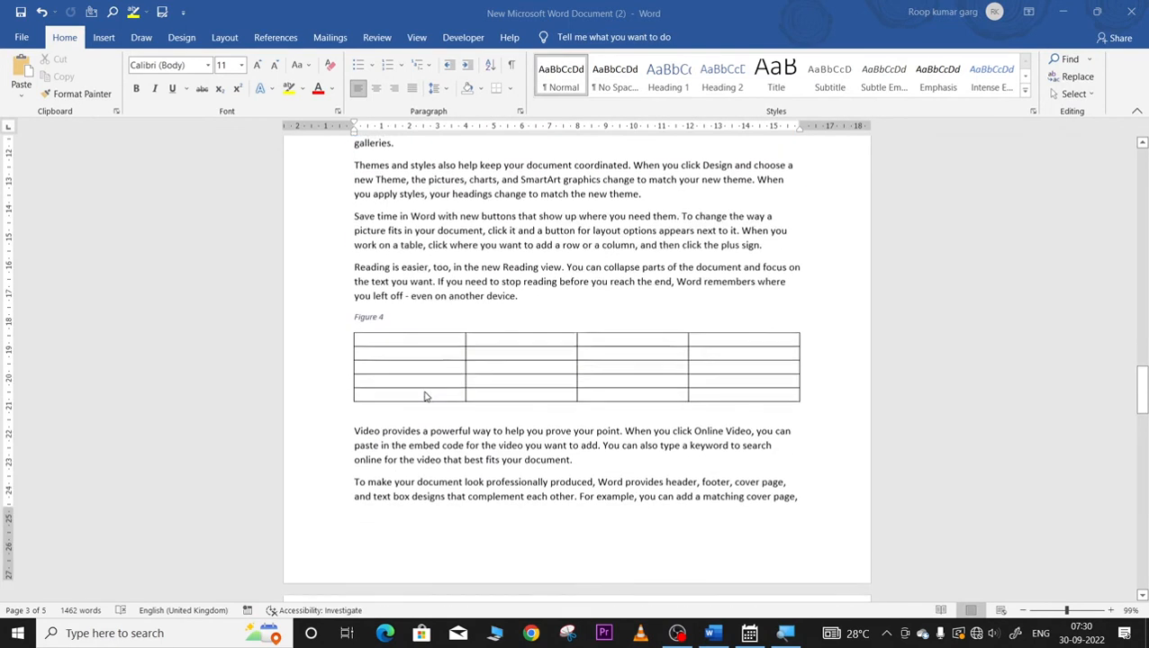
drag(353, 427, 466, 426)
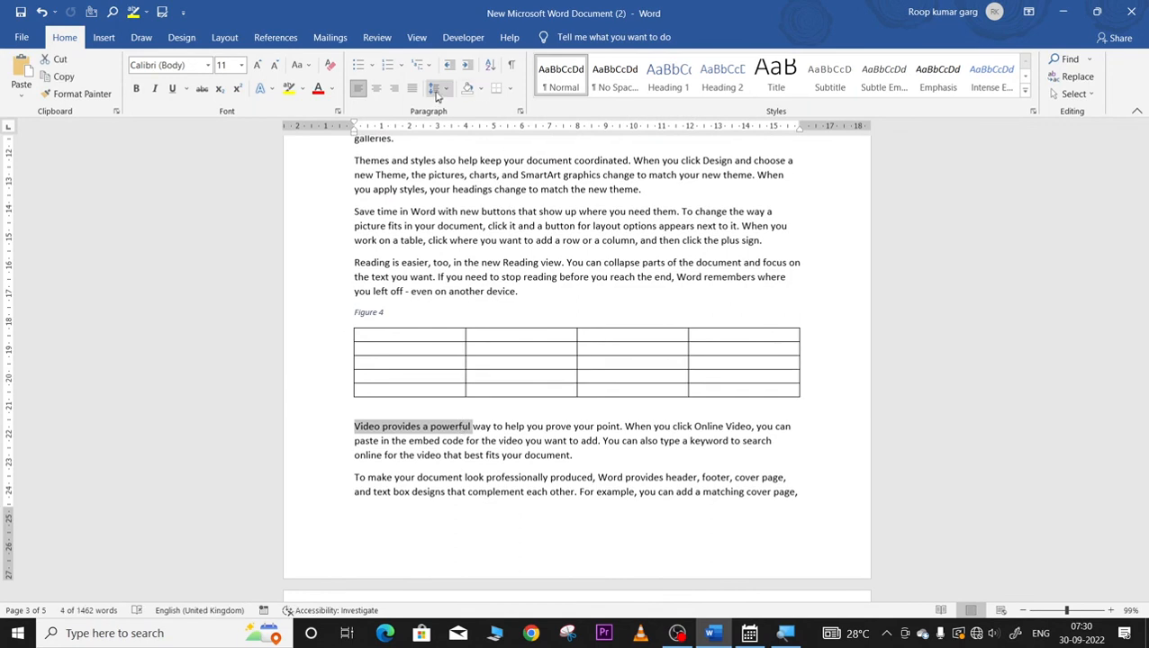
click(281, 42)
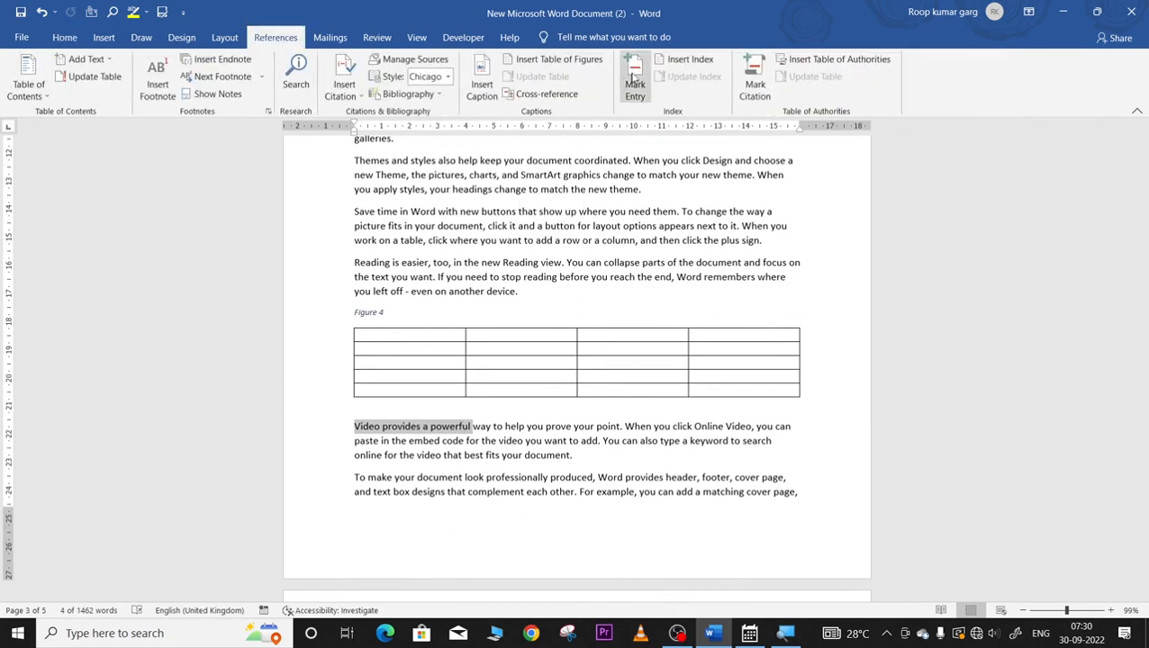
click(635, 81)
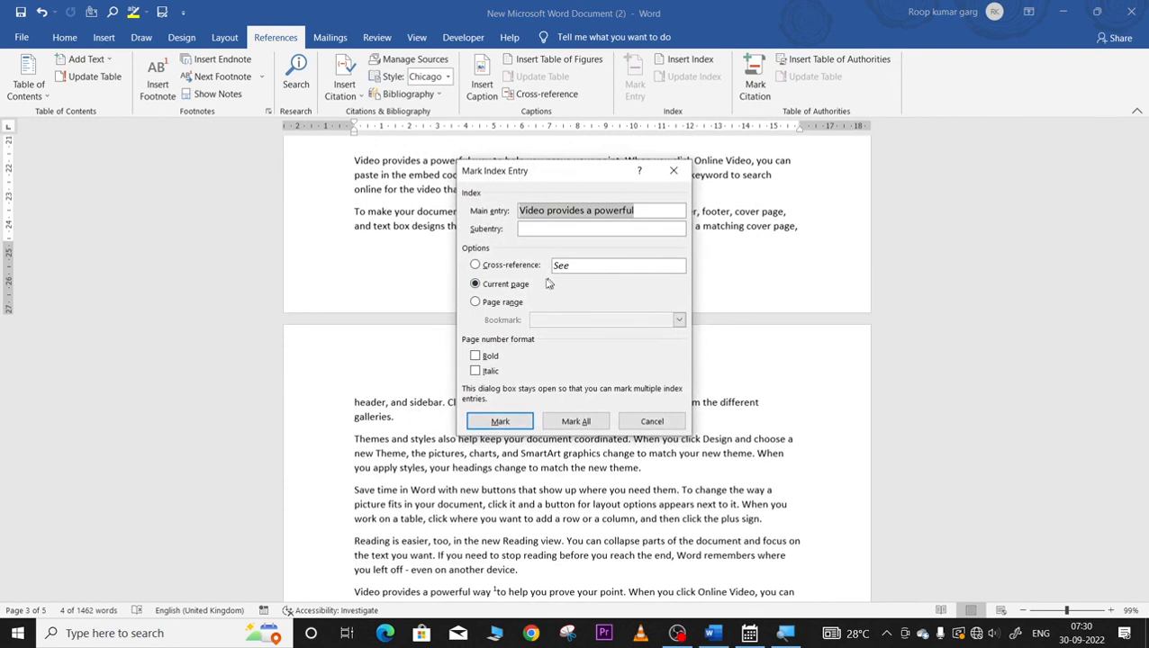
click(501, 422)
scroll(423, 483, down, 2)
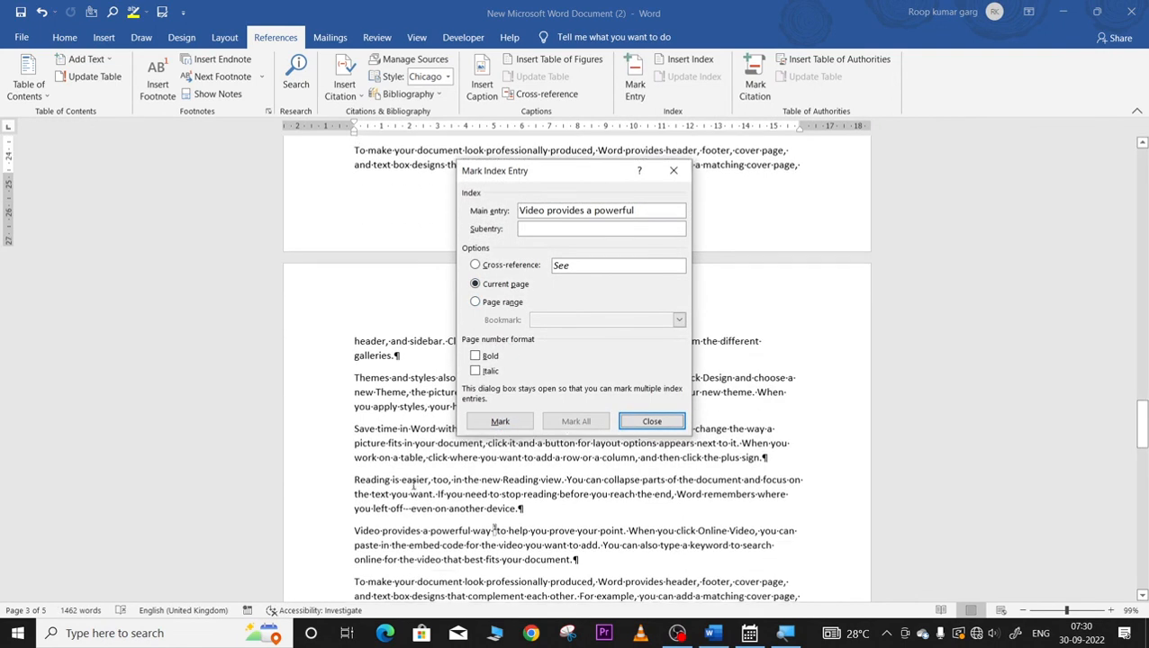
click(662, 424)
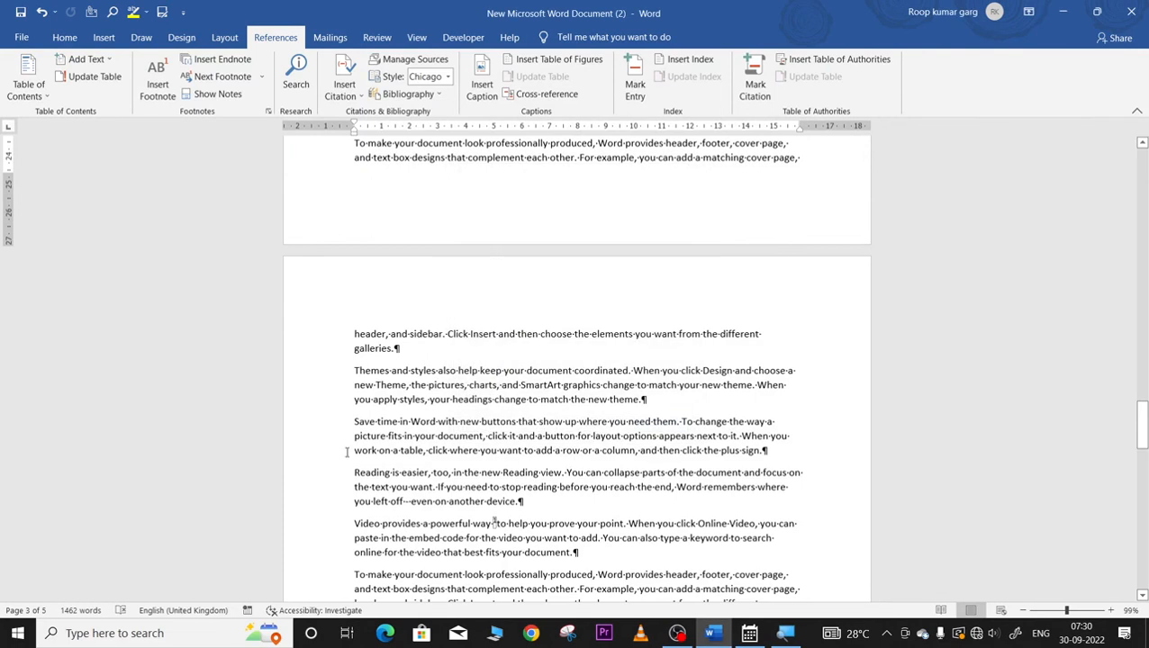
- Mark "Reading is easier, too" near the start of page 4 as a current-page index entry
drag(355, 474, 448, 473)
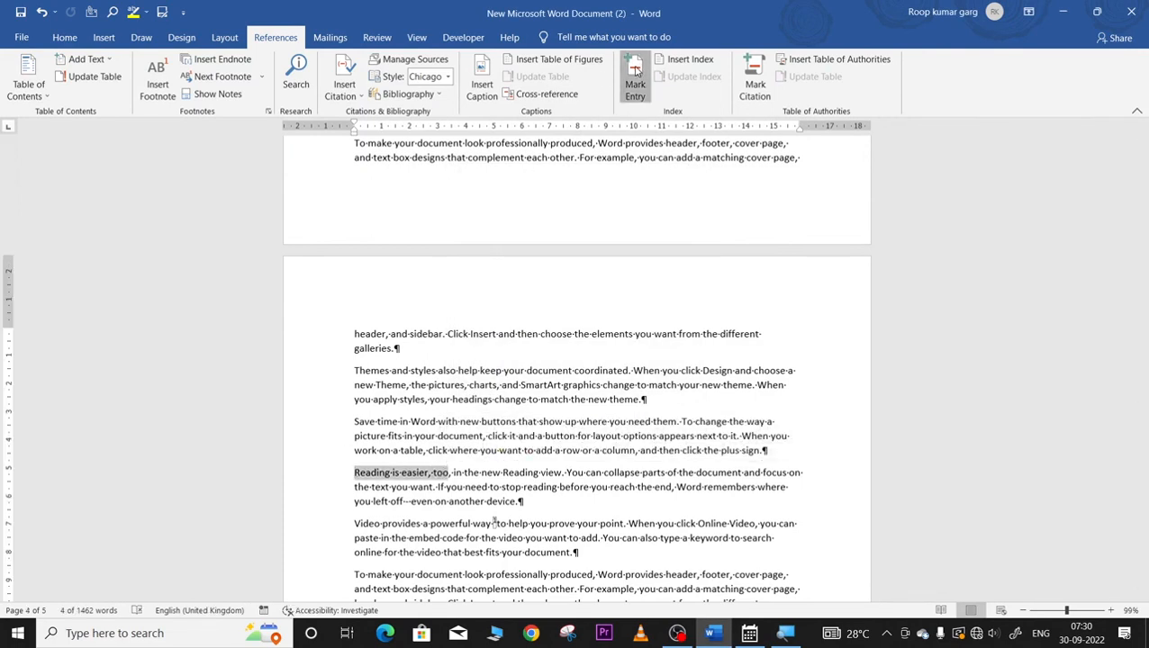
click(635, 85)
click(500, 421)
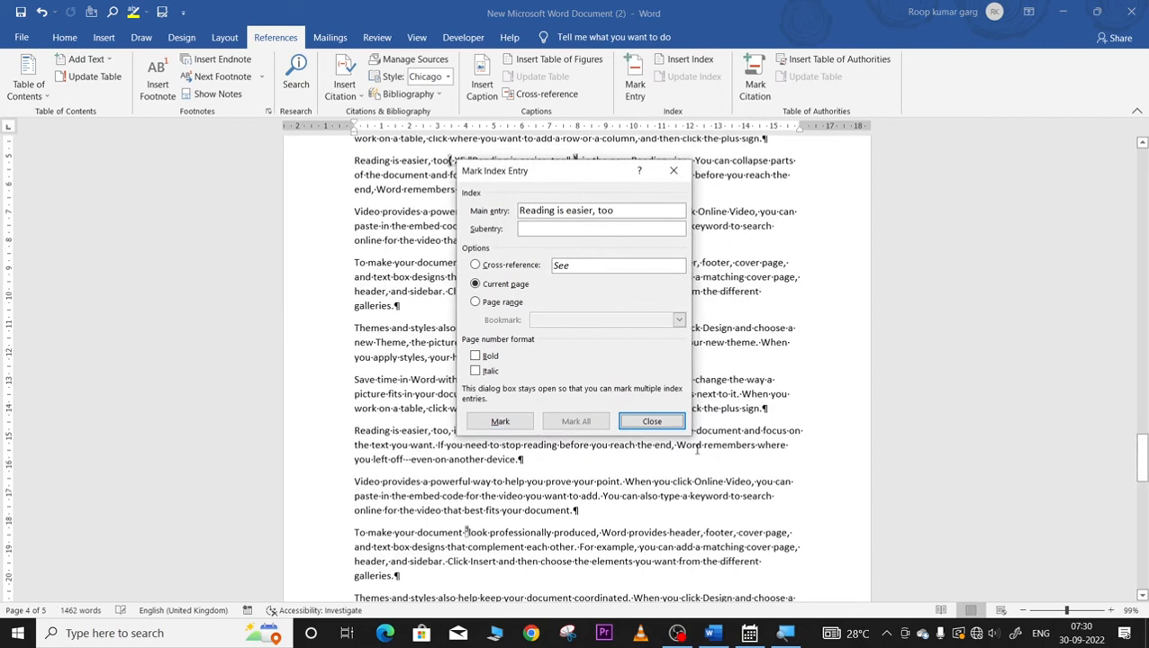
click(652, 422)
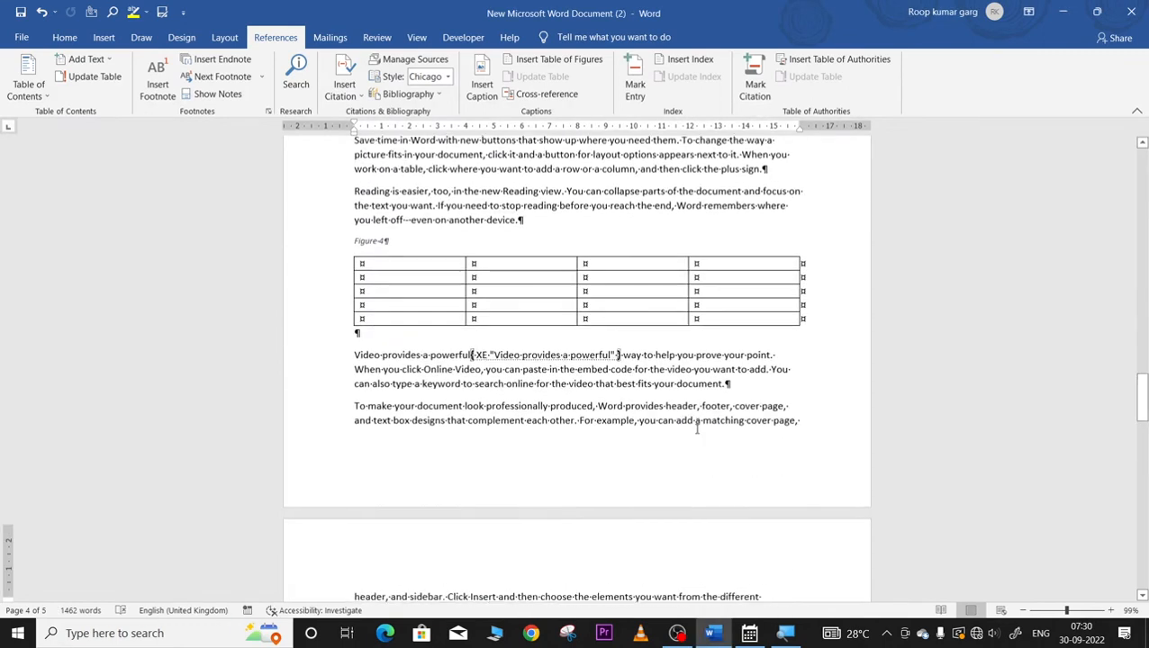
- Insert an indented two-column index in the From template format in place of the page break at the start of page 1
scroll(696, 429, down, 3)
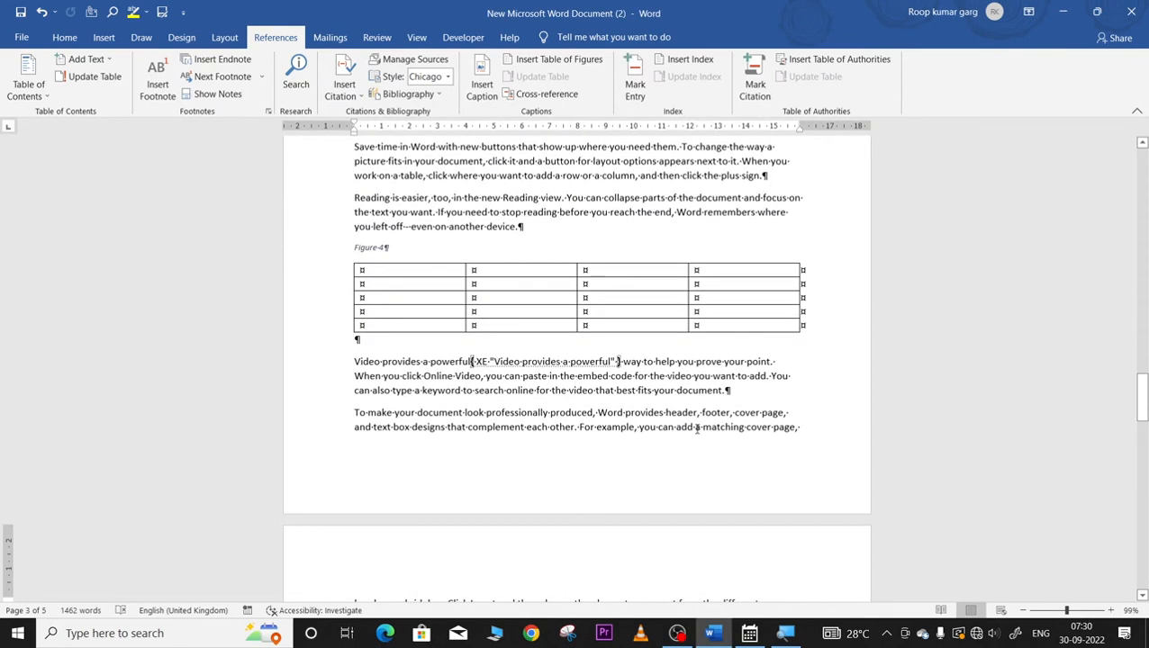
scroll(696, 429, up, 10)
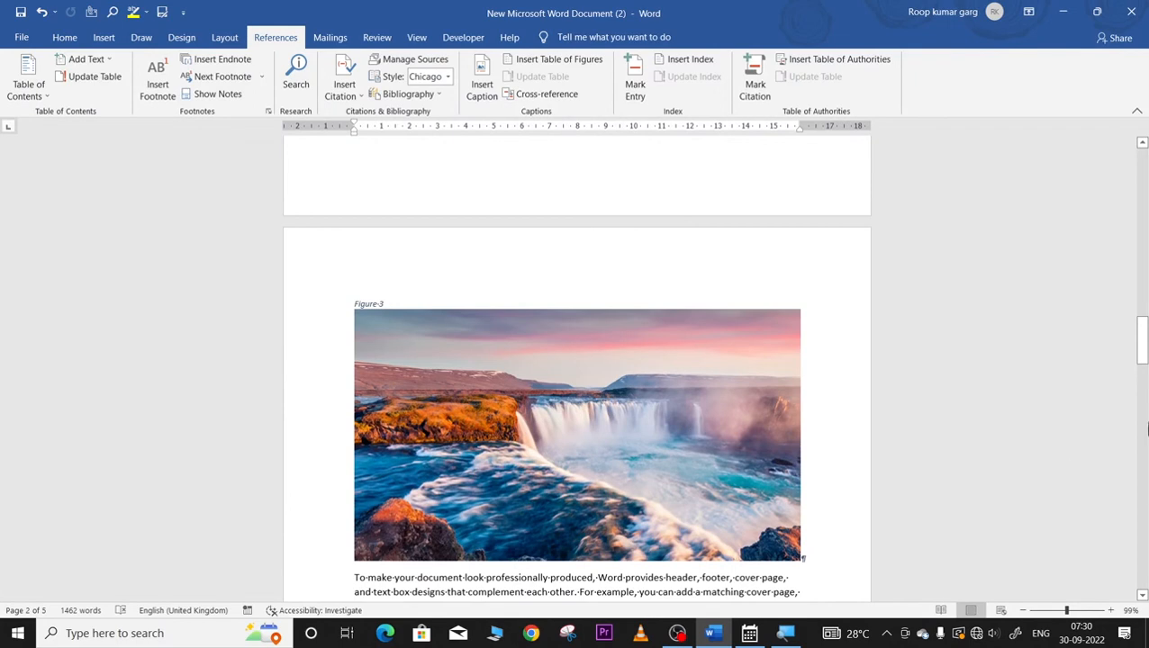
drag(1142, 342, 1141, 176)
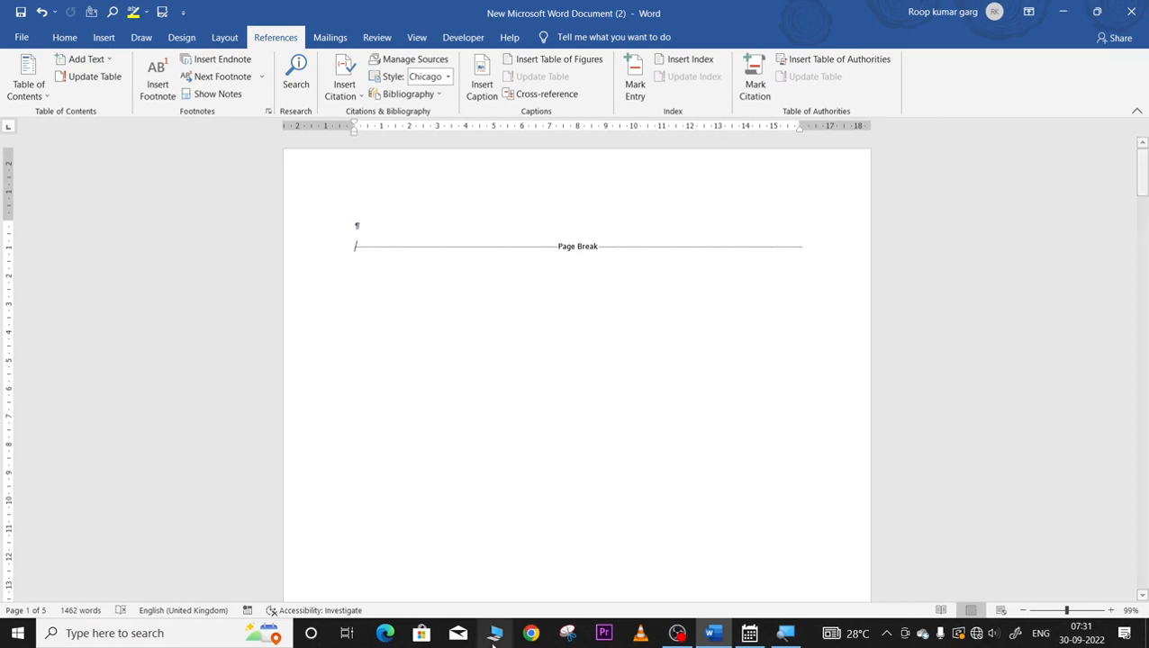
click(379, 245)
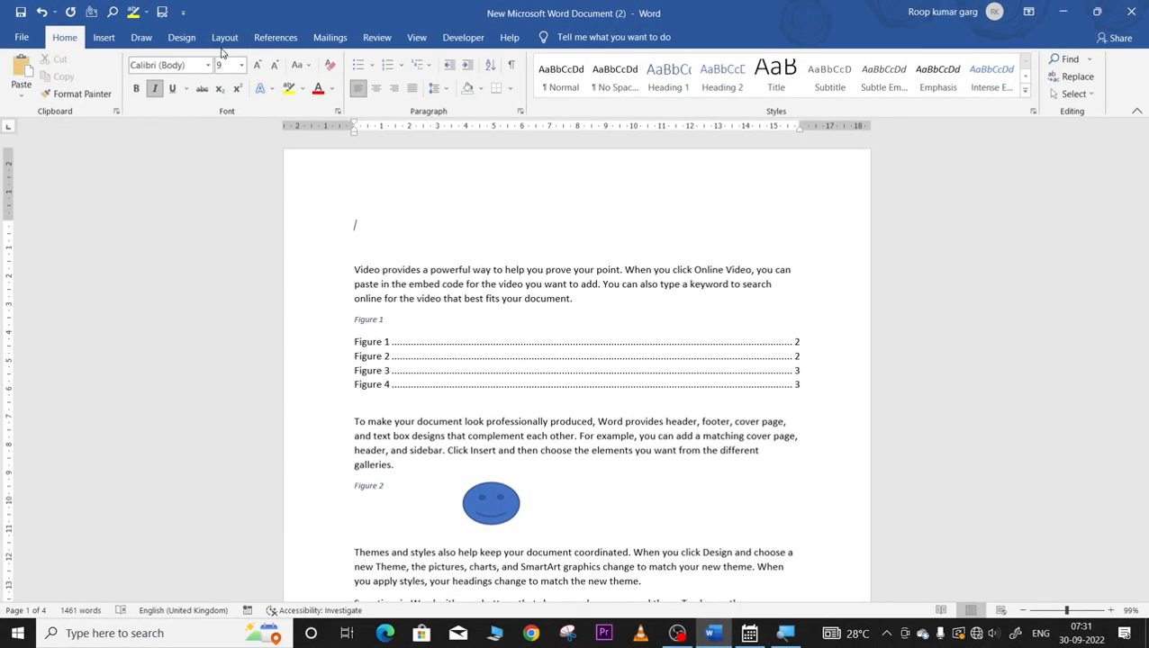
click(275, 37)
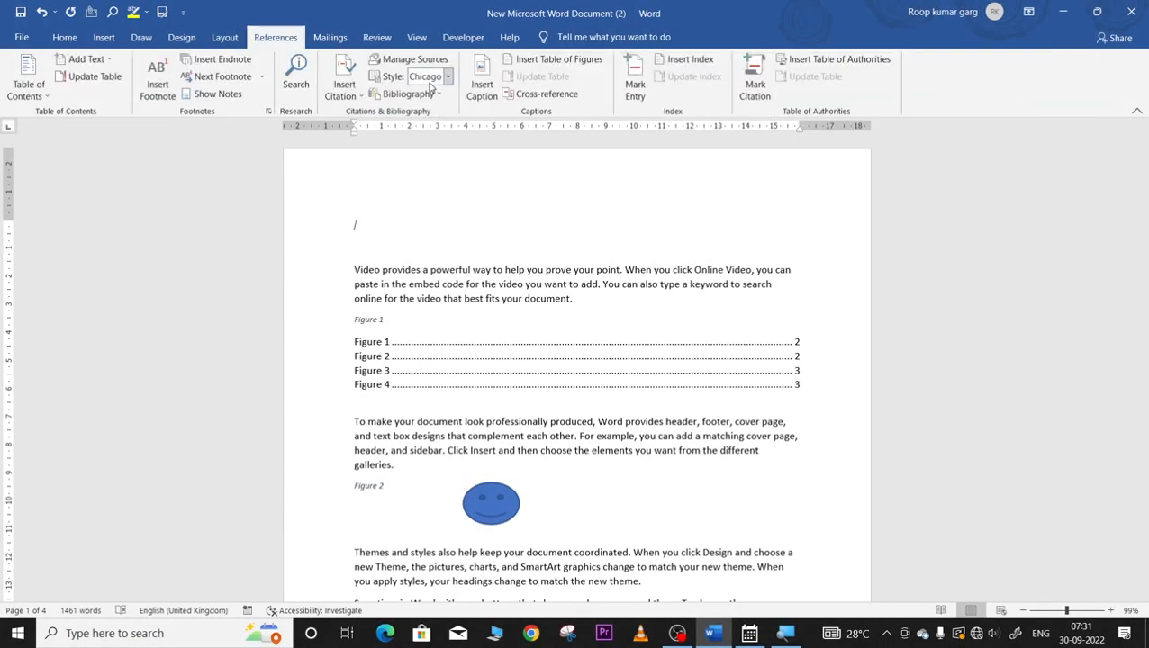
click(698, 62)
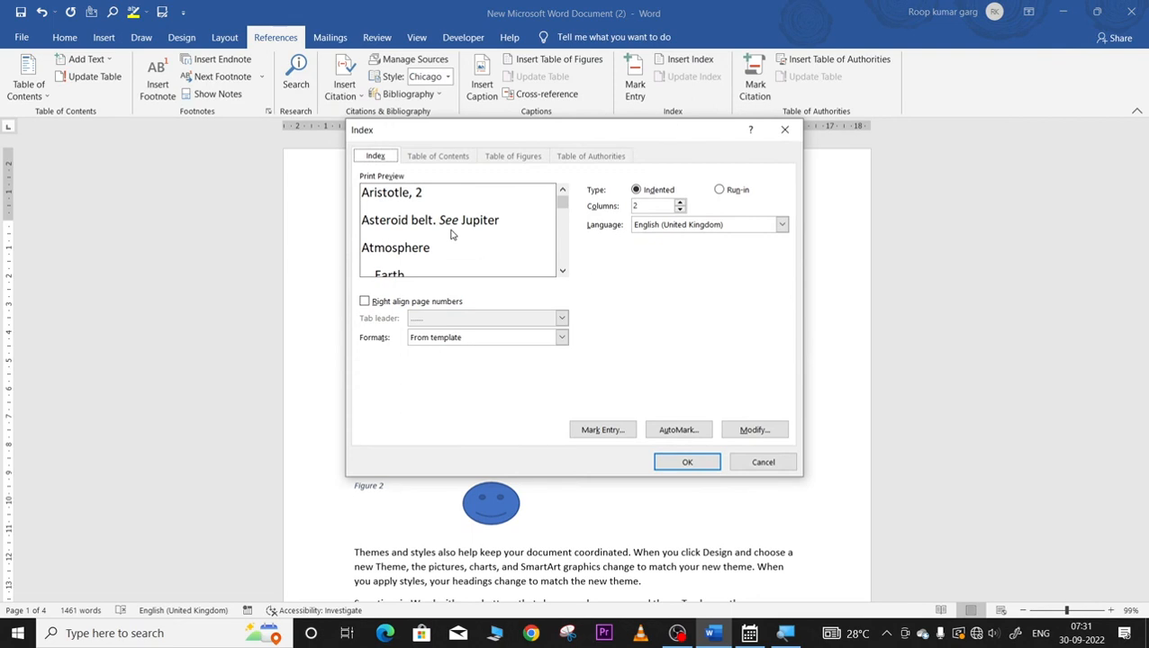
click(685, 462)
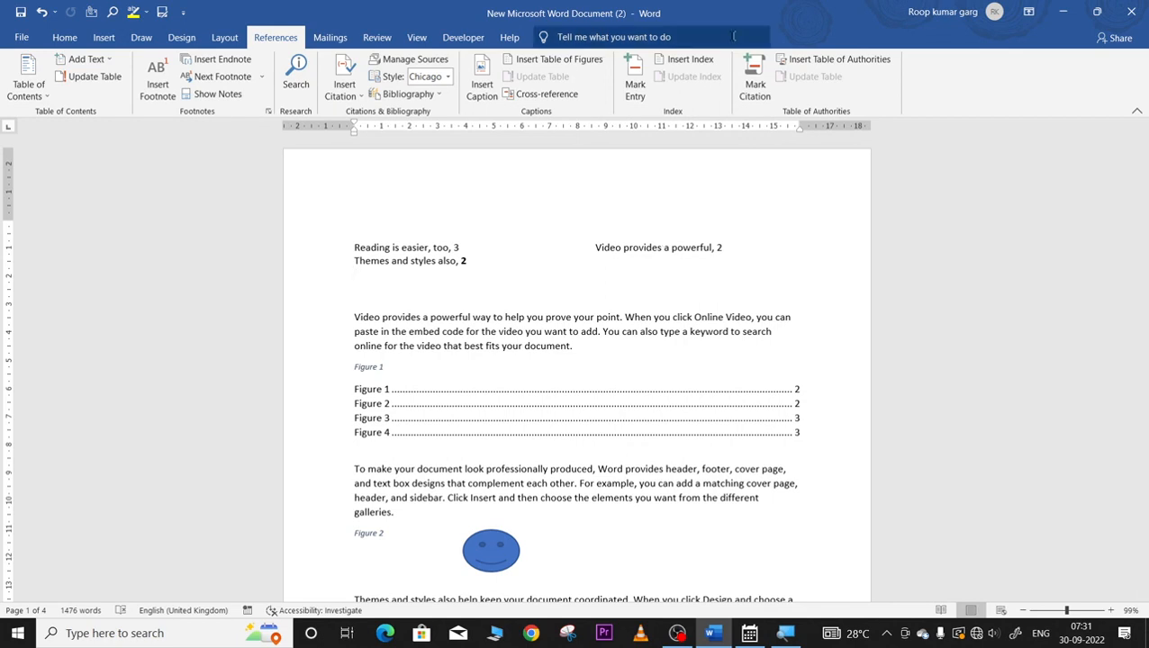
- Check the marked text's pages in the document and update the page numbers of the index on page 1
scroll(523, 432, down, 3)
scroll(523, 432, down, 15)
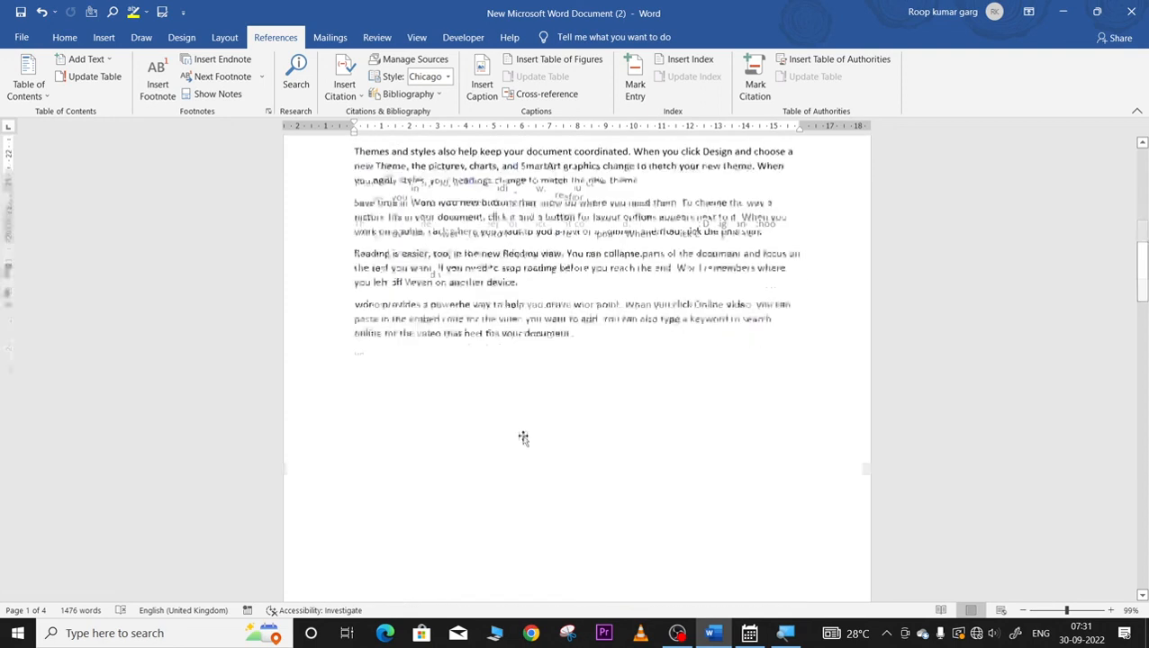
scroll(520, 438, down, 4)
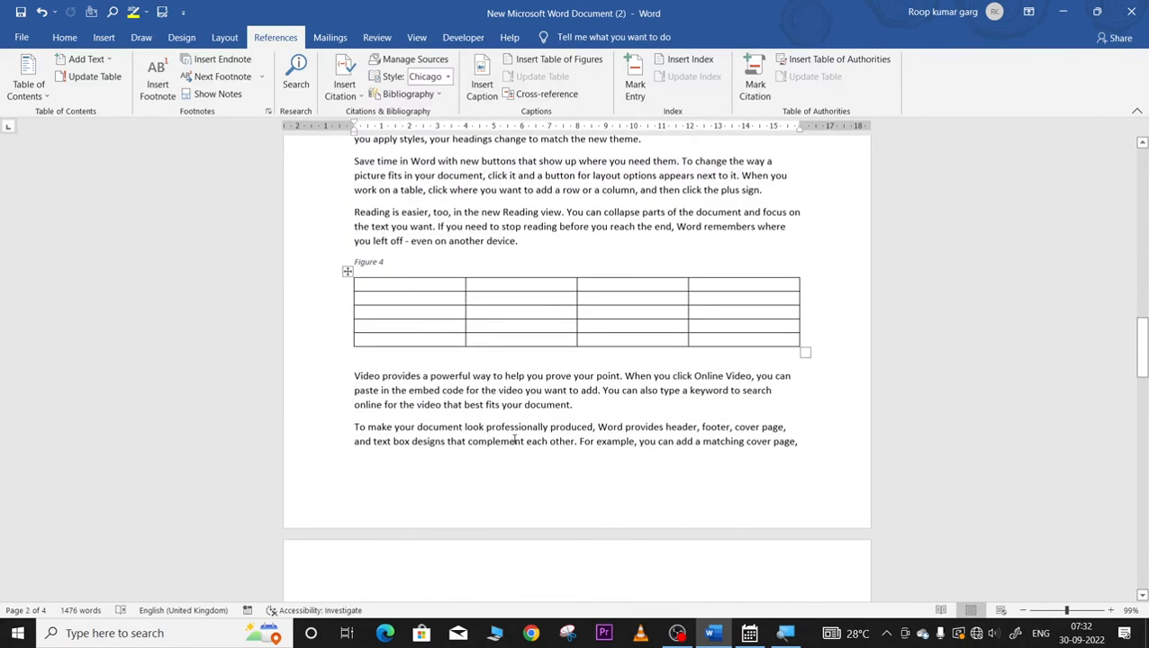
scroll(516, 440, up, 18)
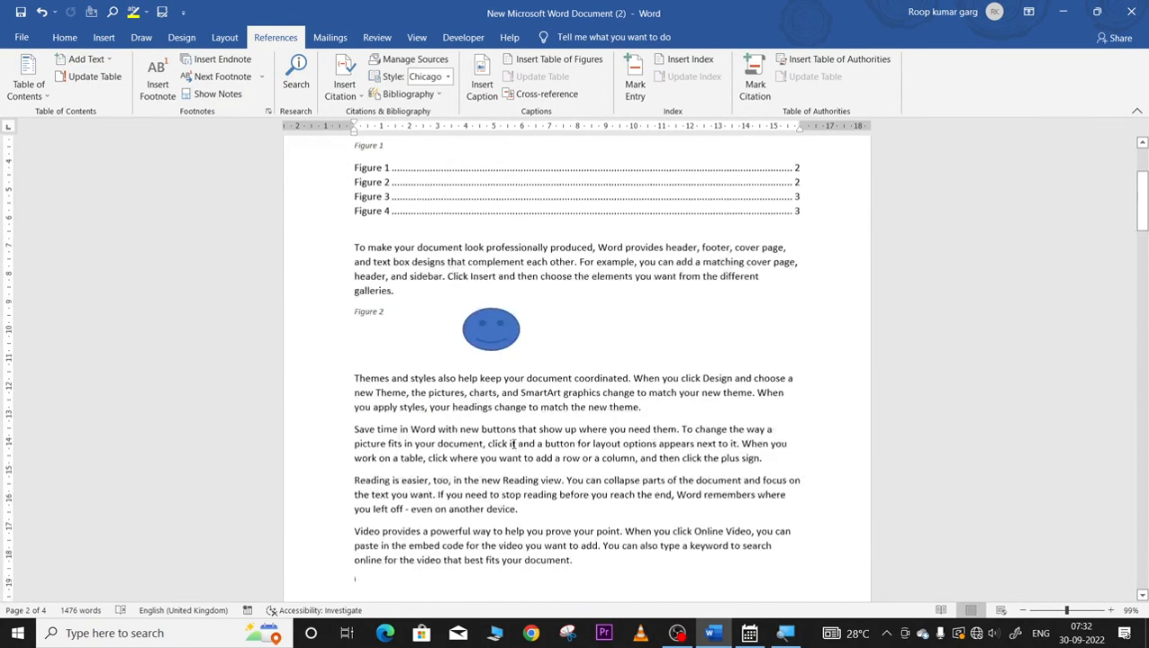
scroll(513, 443, up, 1)
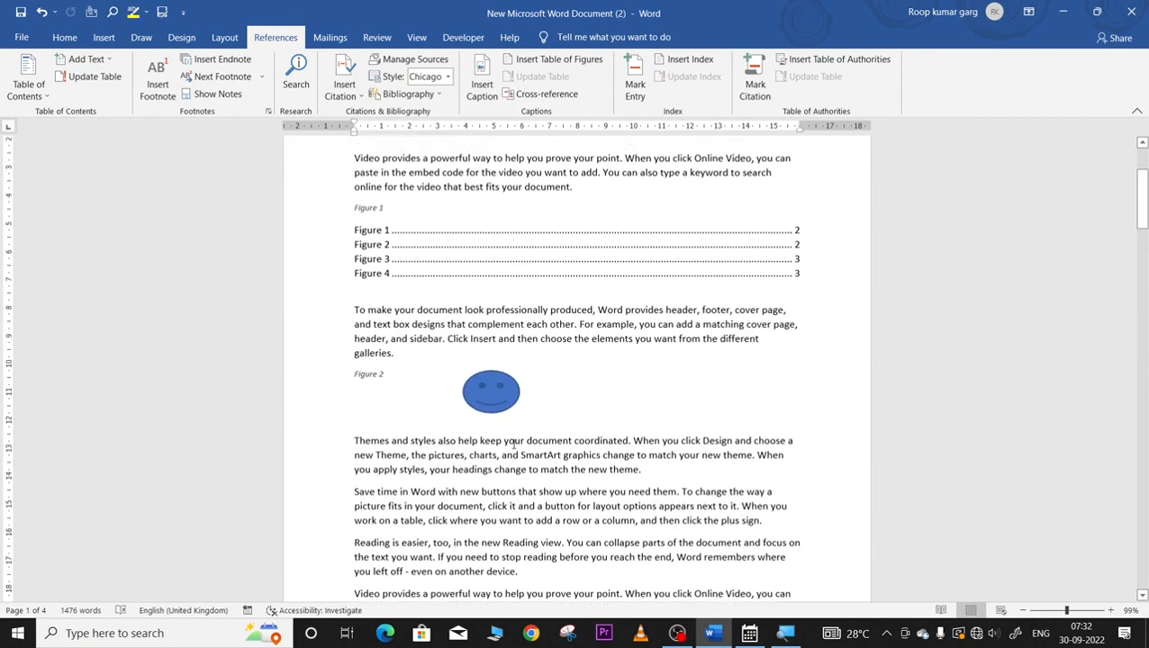
scroll(515, 443, up, 3)
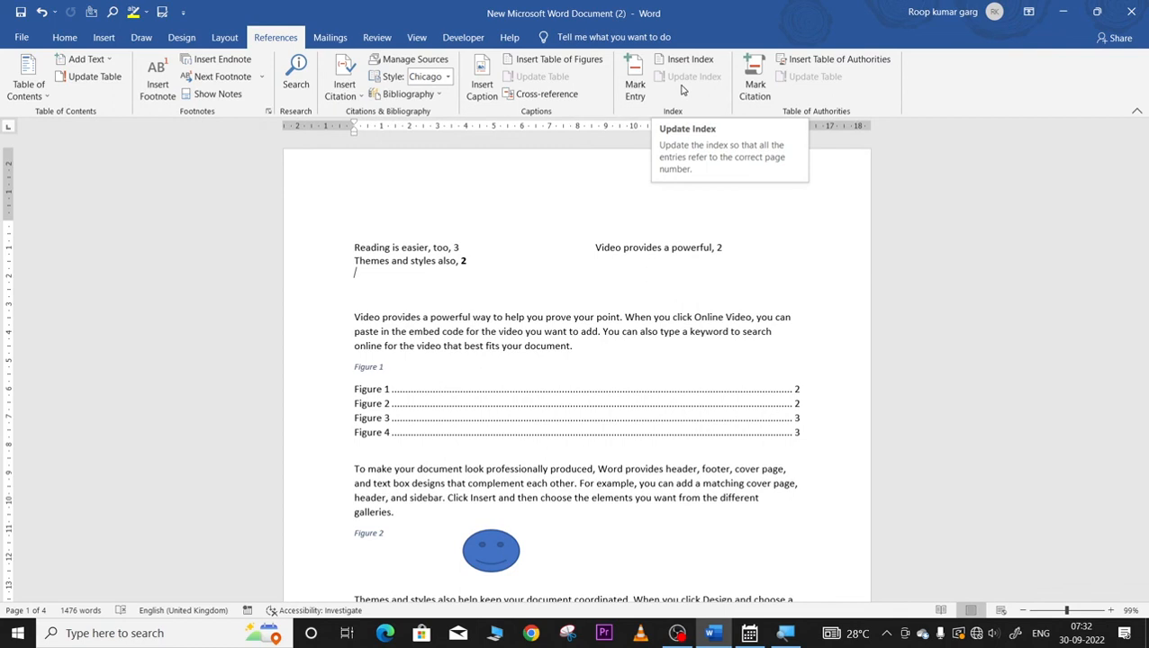
scroll(669, 349, down, 10)
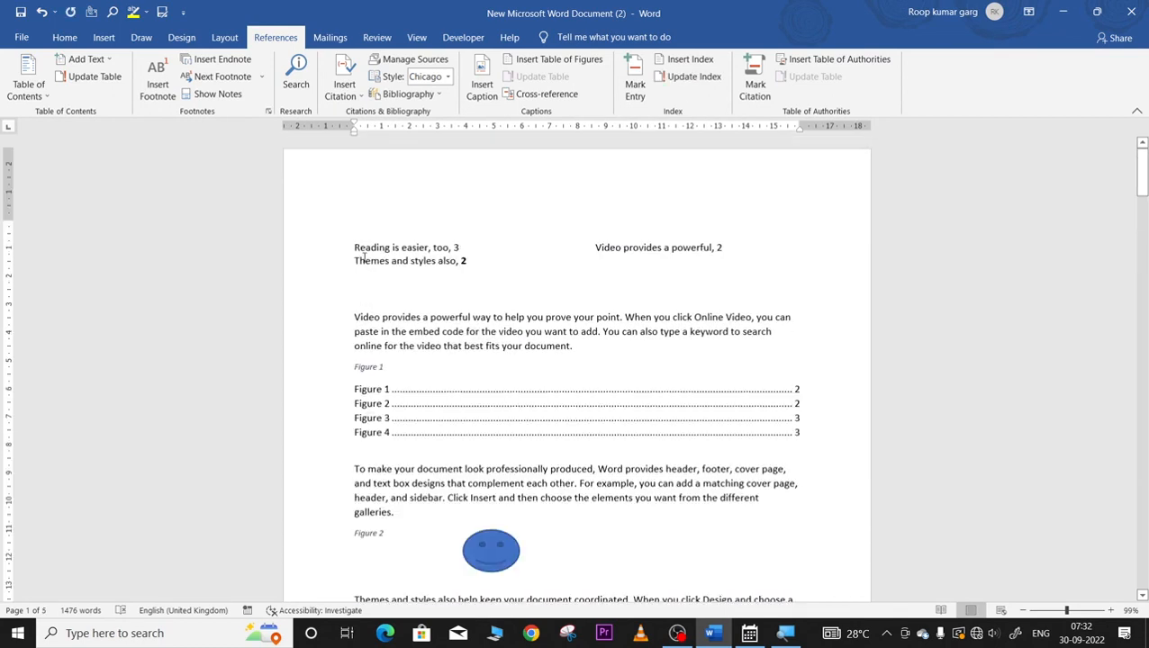
click(356, 249)
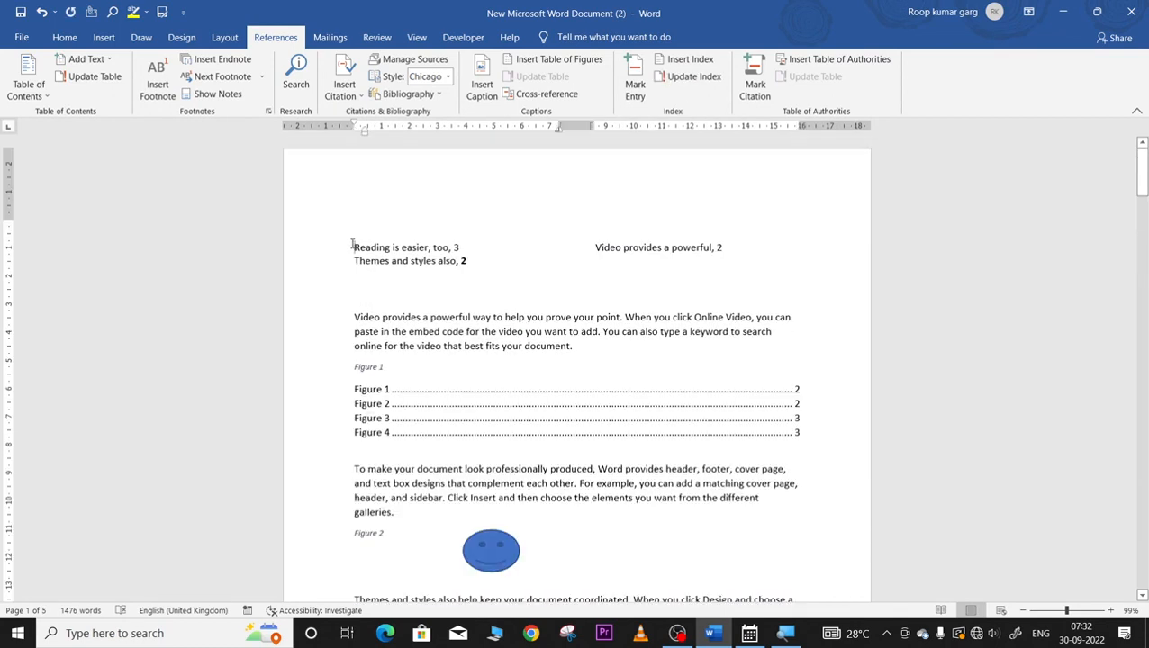
click(685, 77)
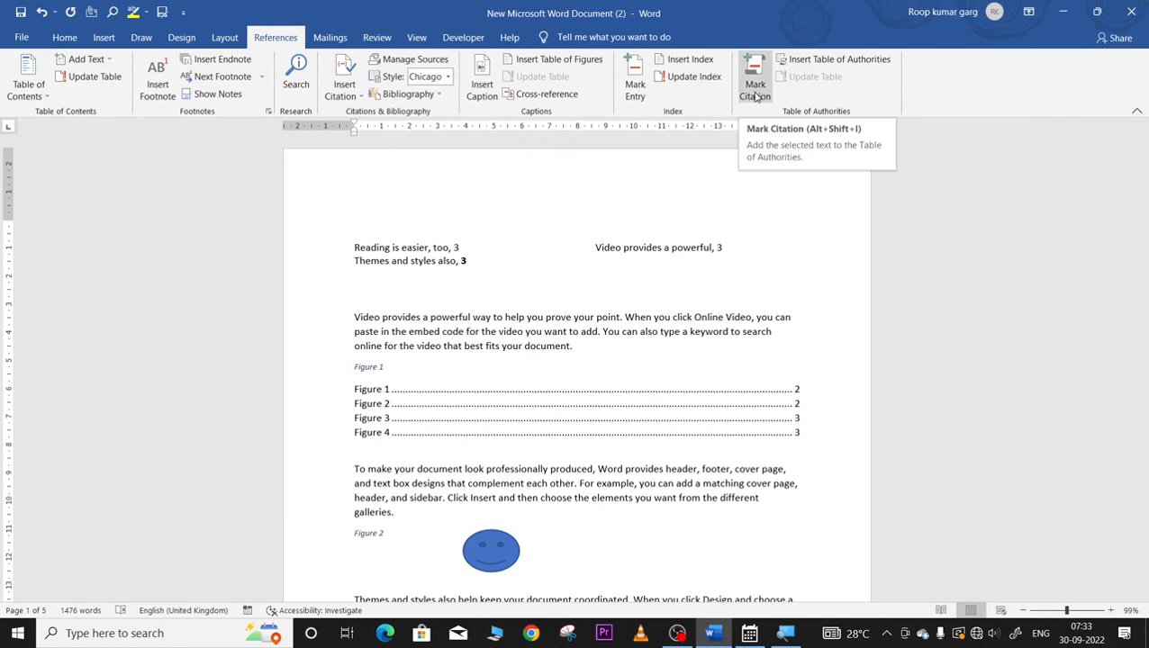
- Delete the waterfall picture captioned Figure 3 on page 2
scroll(489, 469, down, 6)
scroll(489, 469, down, 10)
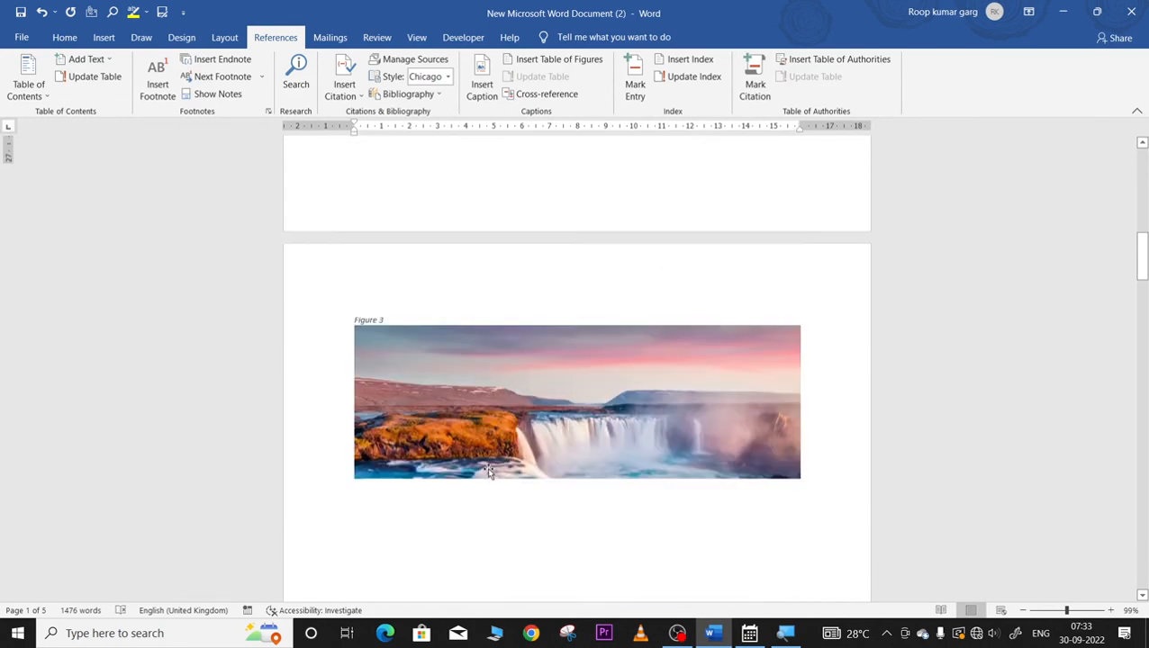
click(547, 172)
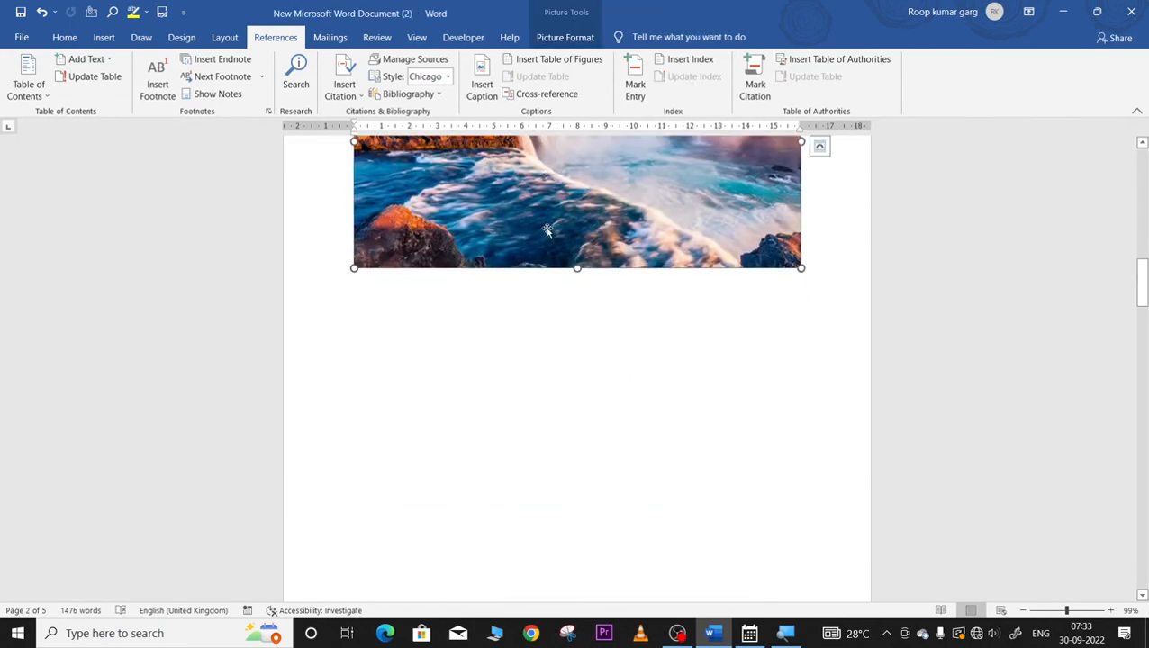
key(Delete)
- Add six blank paragraphs above "To make your document look professionally produced" at the start of page 3
scroll(464, 396, up, 5)
scroll(477, 474, up, 4)
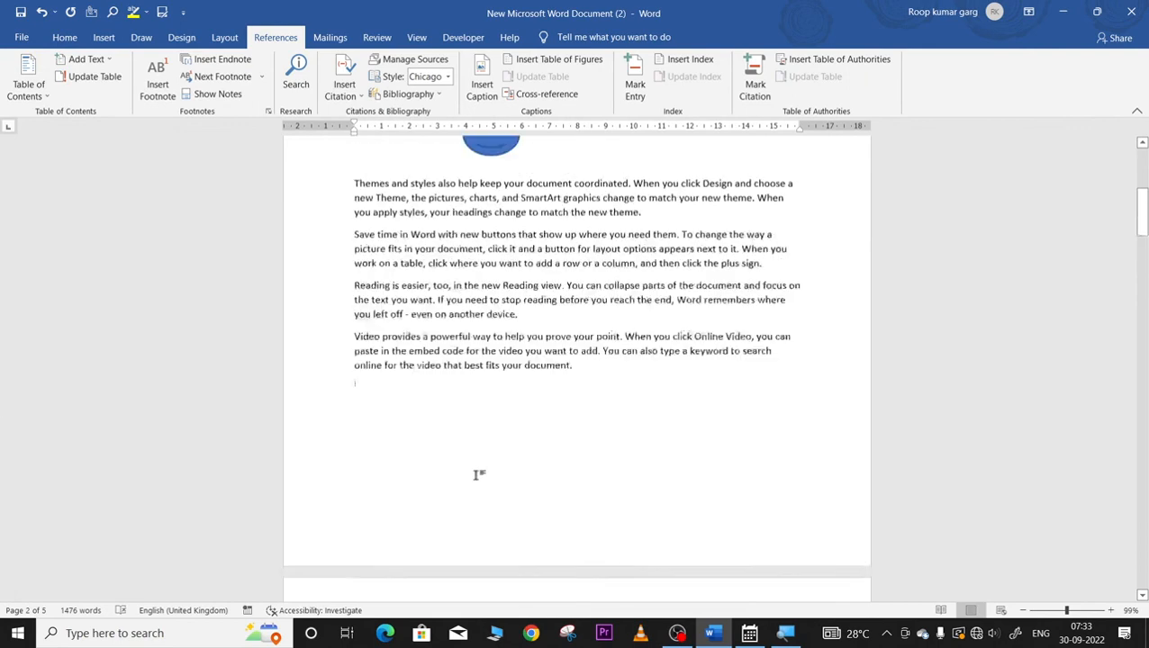
scroll(466, 473, down, 10)
scroll(403, 475, down, 8)
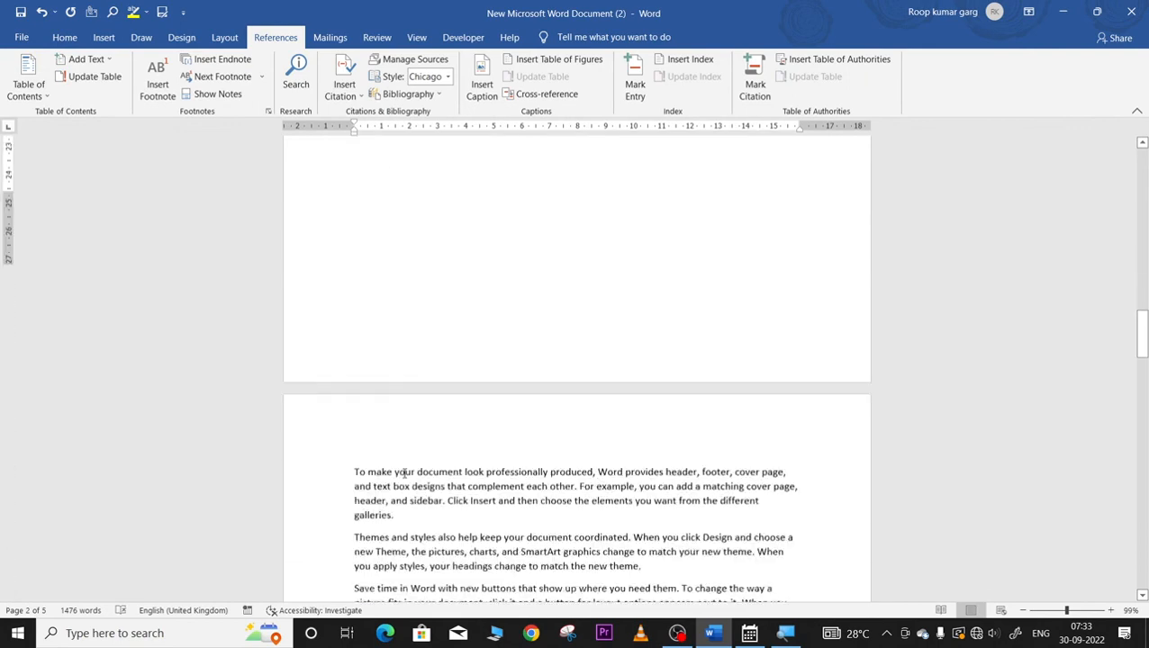
click(363, 321)
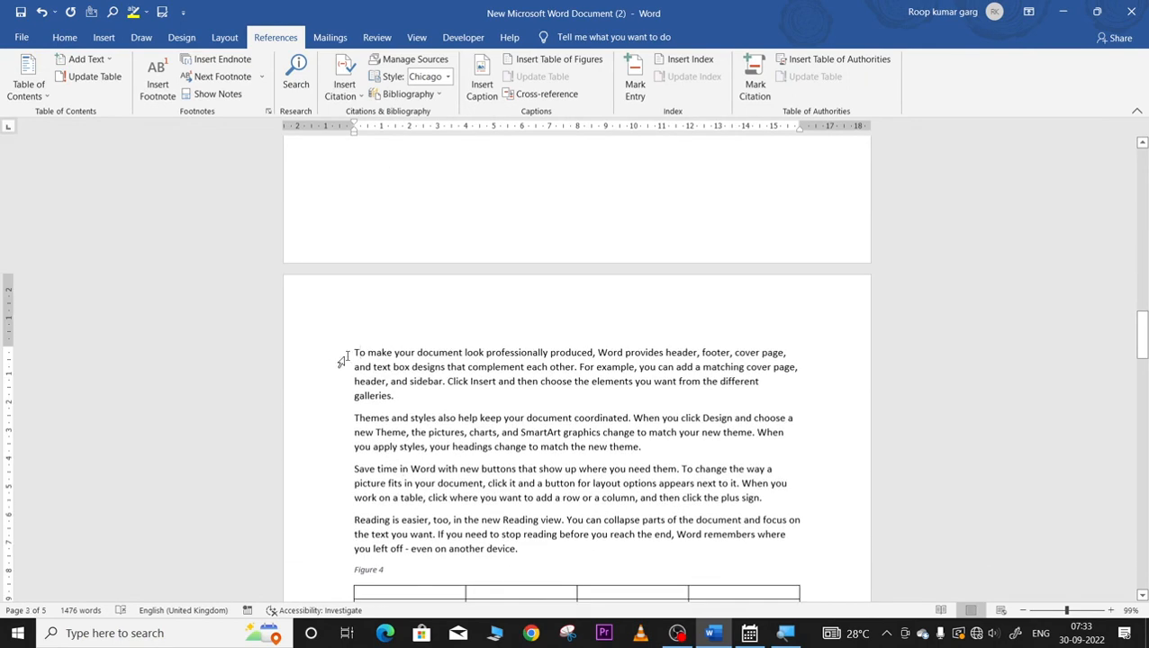
key(Return)
key(Return)
key(Return)
key(Return)
key(Return)
key(Return)
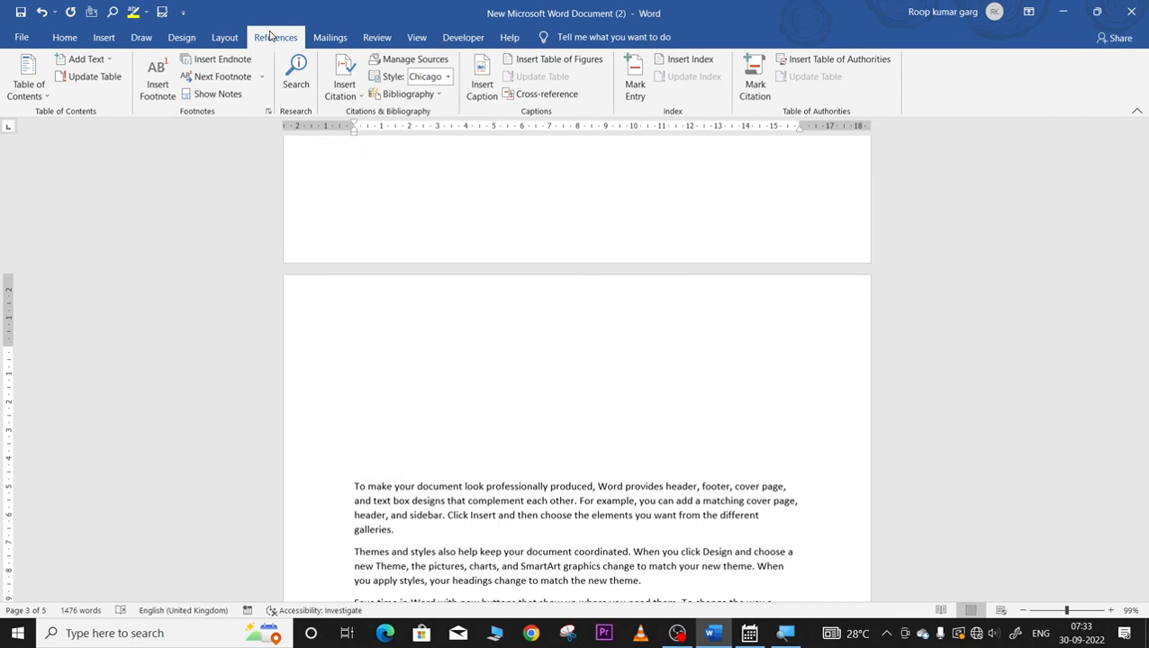
- Insert a citation of the 2050 "computer education" source in the first blank paragraph of page 3
click(342, 90)
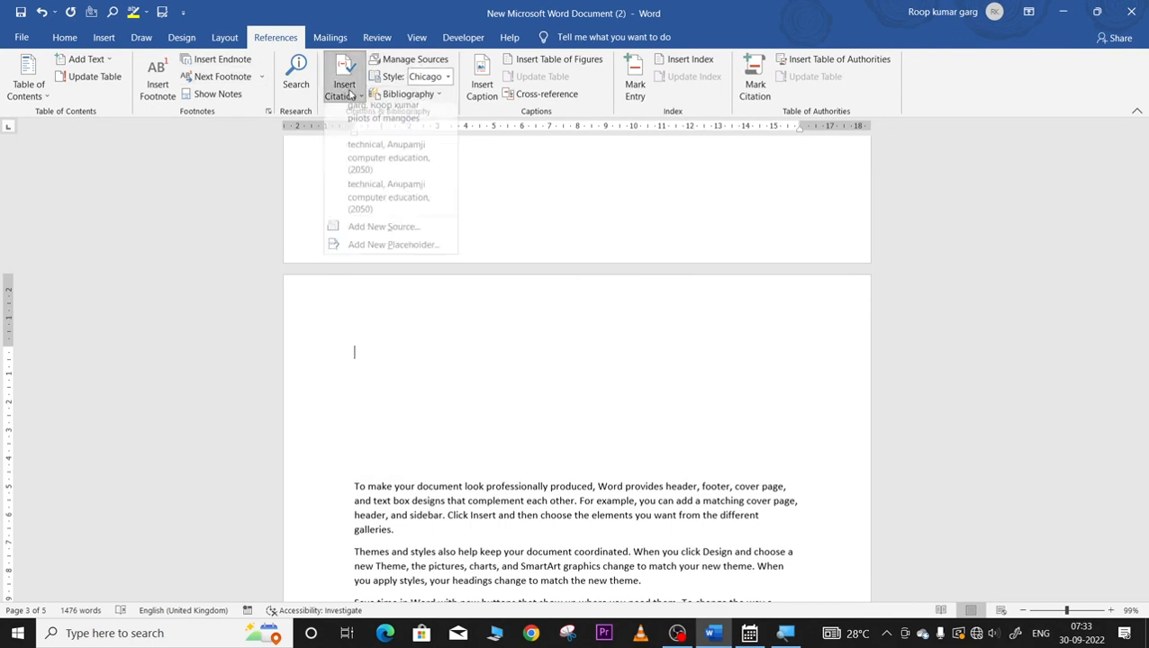
click(376, 164)
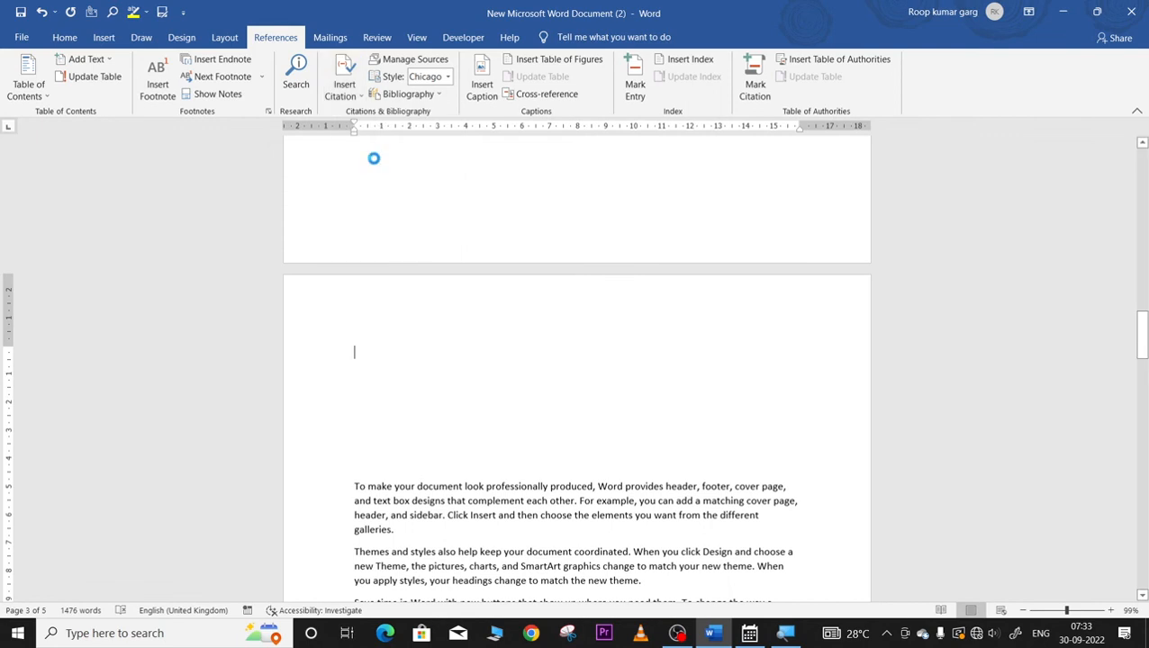
- Insert a bibliography in the built-in References format below the computer education 2050 citation on page 3
click(425, 94)
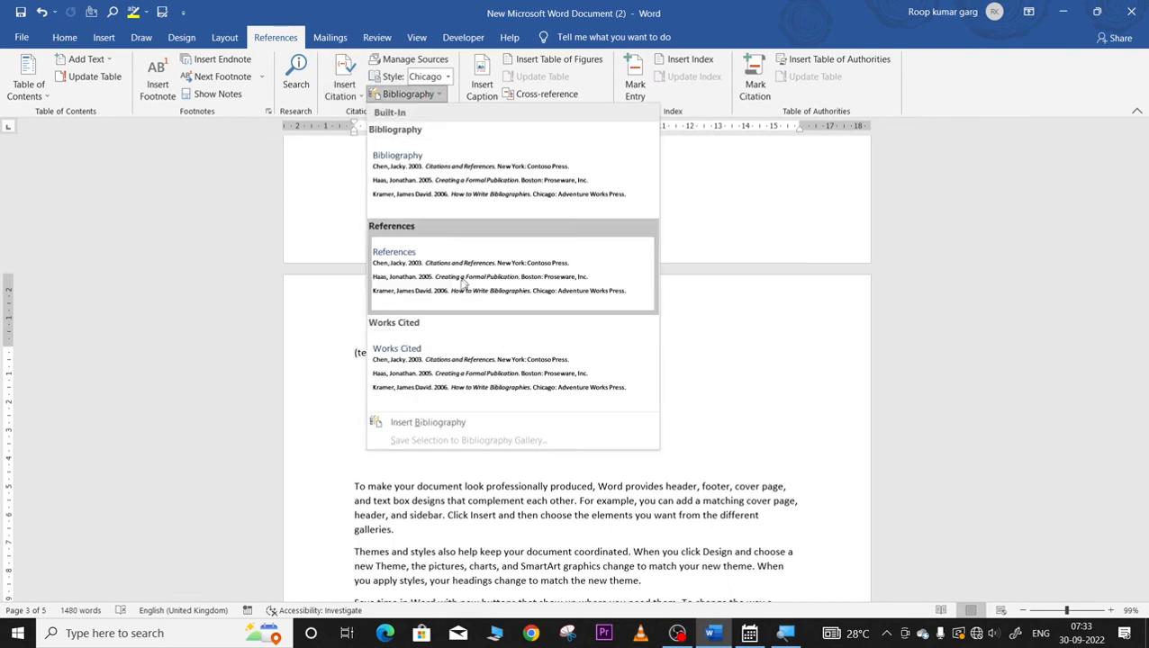
click(445, 261)
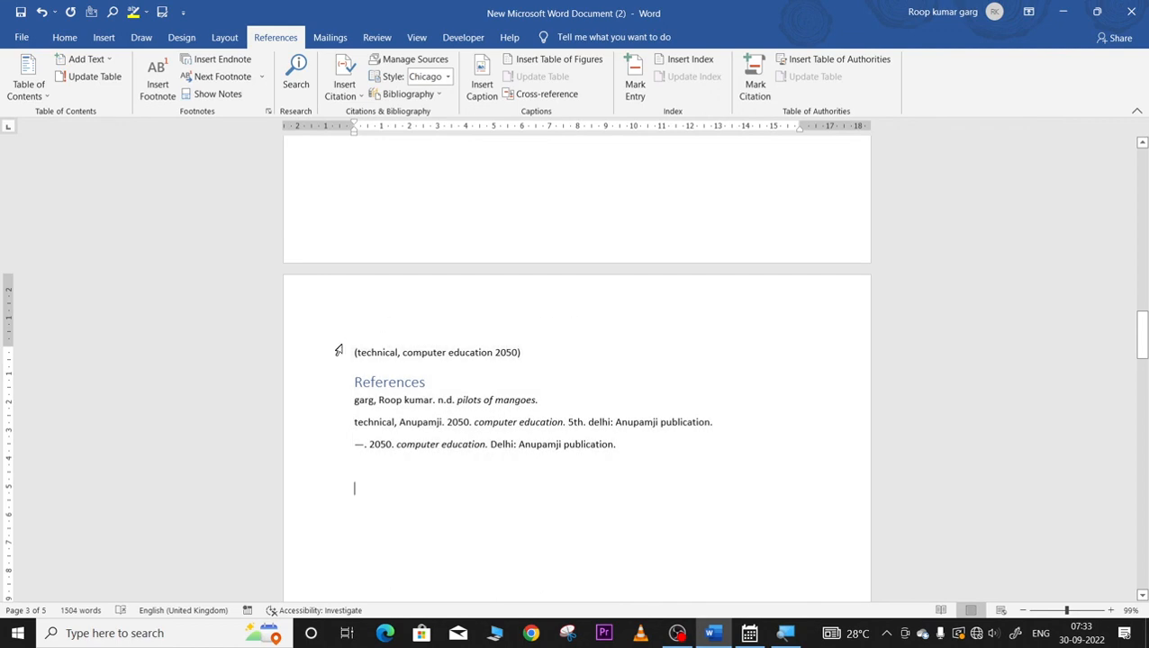
- Mark the computer education 2050 citation on page 3 for the table of authorities under the Cases category
drag(350, 346, 389, 422)
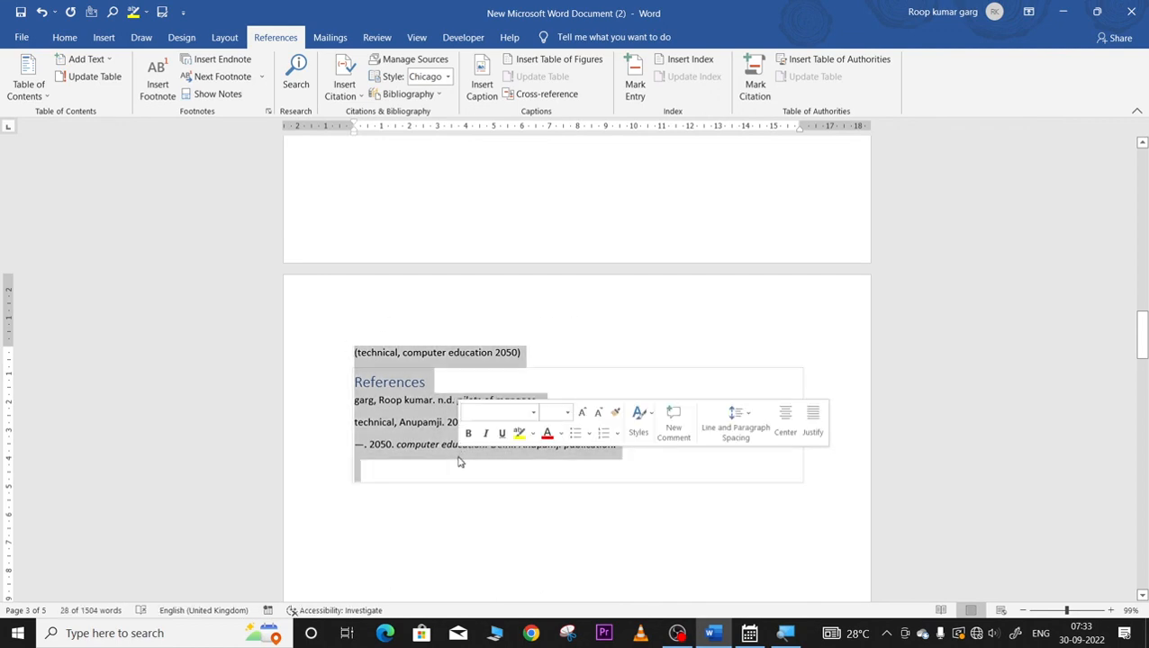
click(756, 84)
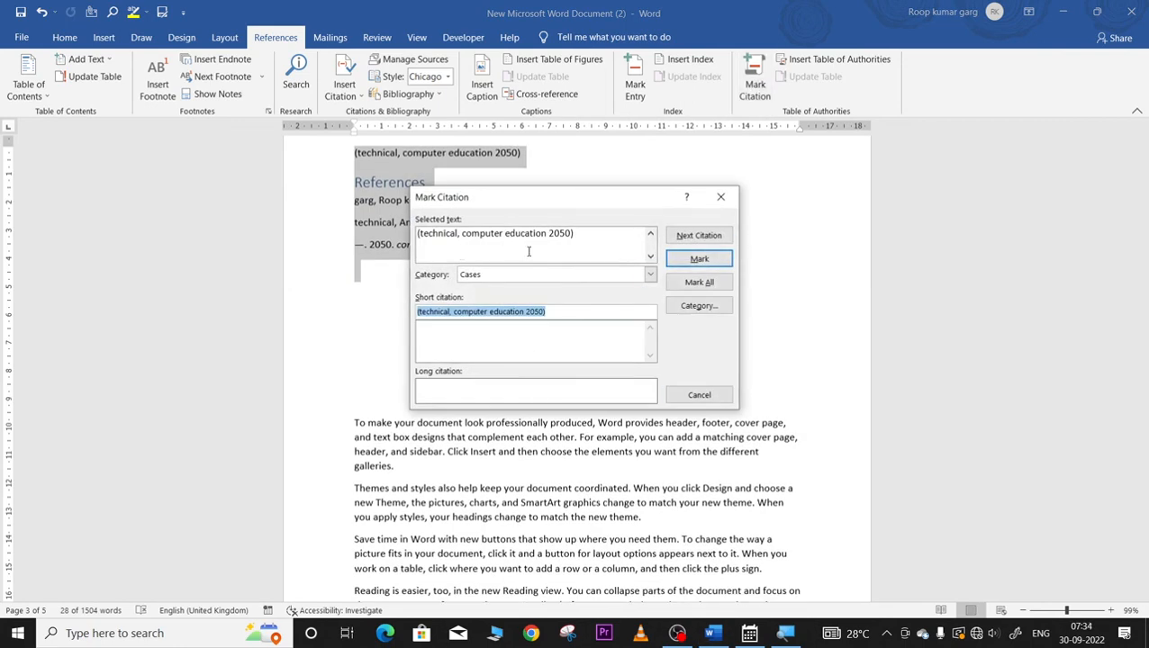
click(694, 263)
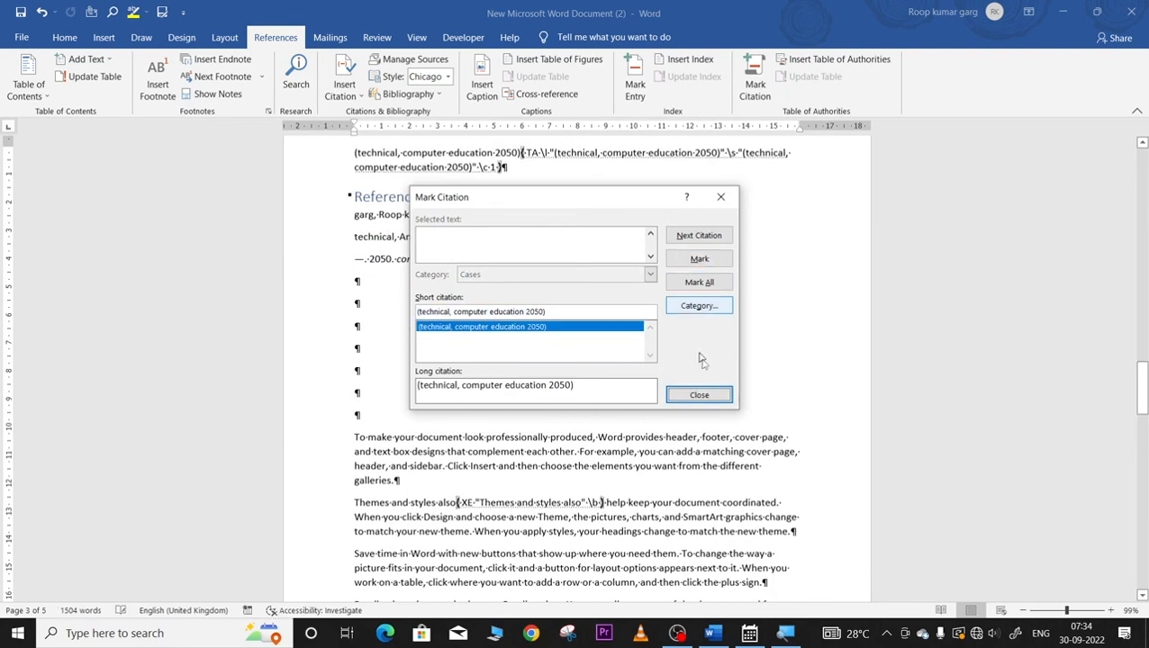
click(715, 392)
- Review the marked citation's field code on page 3 and hide the document's formatting marks
scroll(718, 384, up, 6)
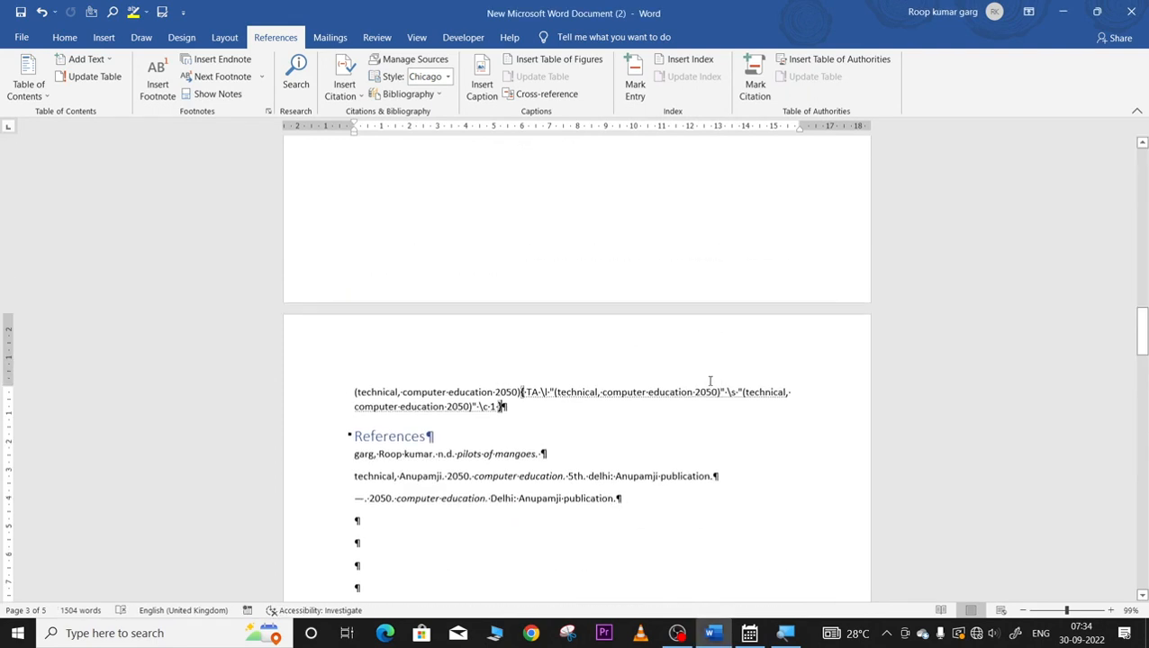
scroll(441, 546, down, 3)
scroll(441, 526, down, 1)
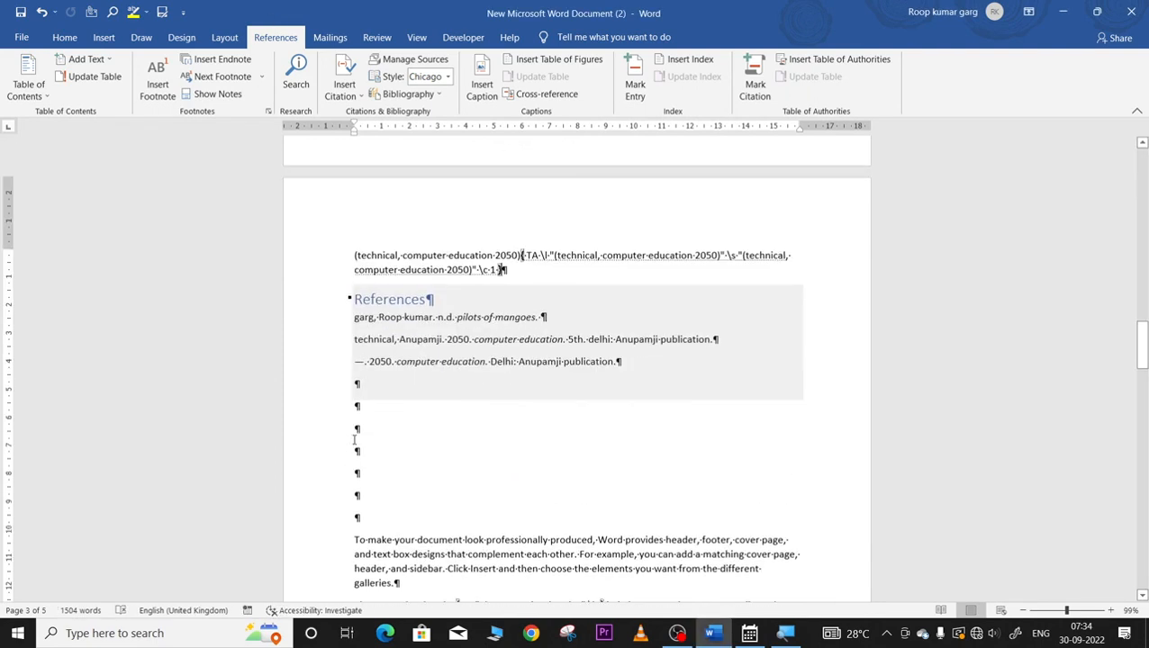
click(64, 37)
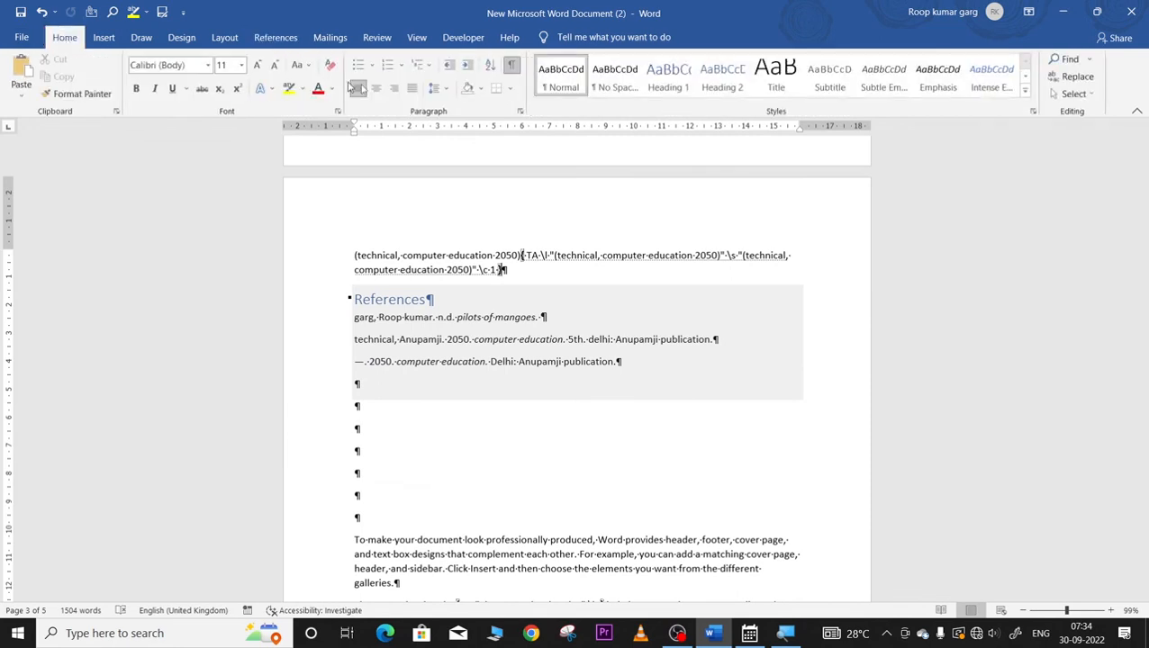
click(510, 67)
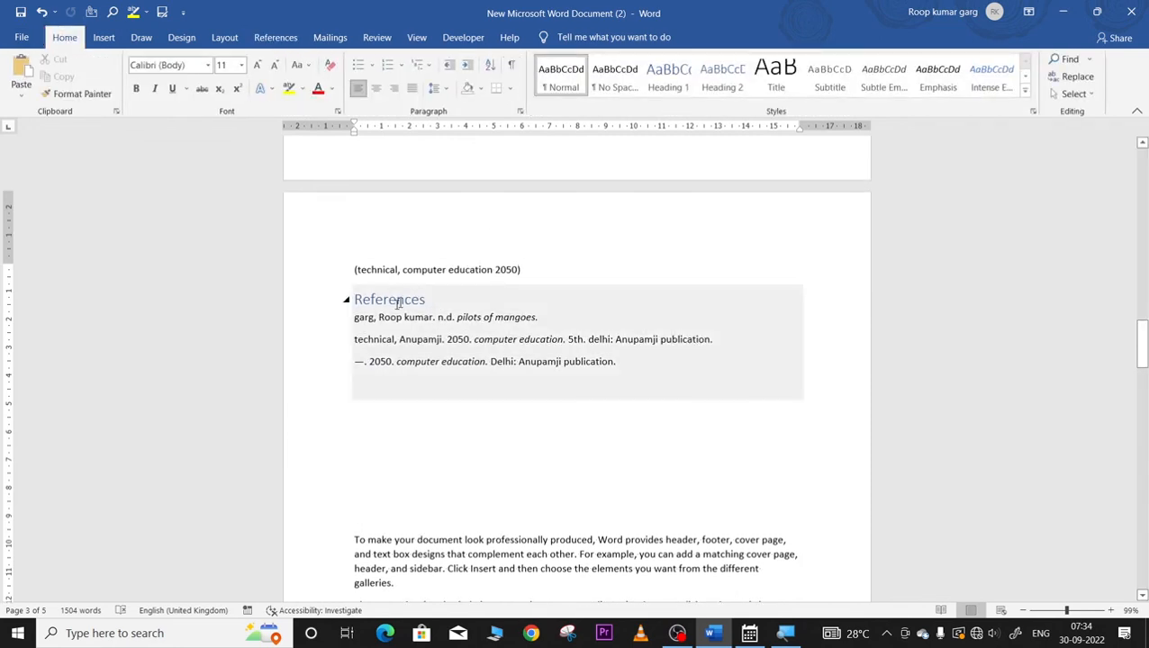
- Try to add blank lines above the index at the start of page 1
scroll(388, 297, up, 6)
scroll(387, 294, up, 10)
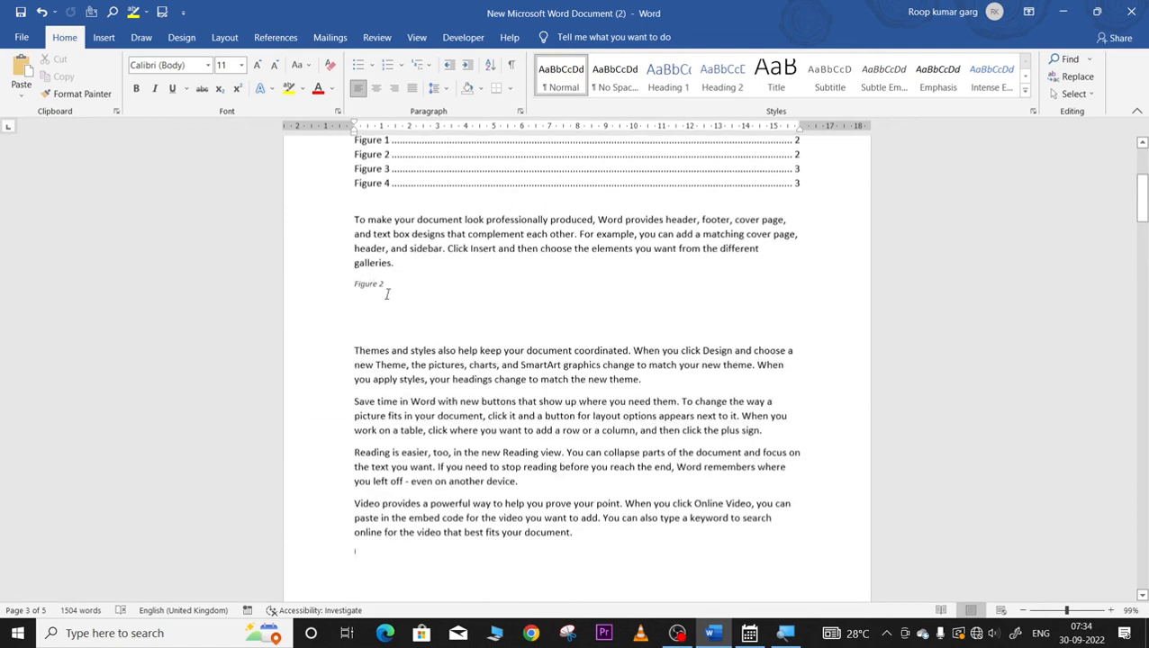
click(357, 183)
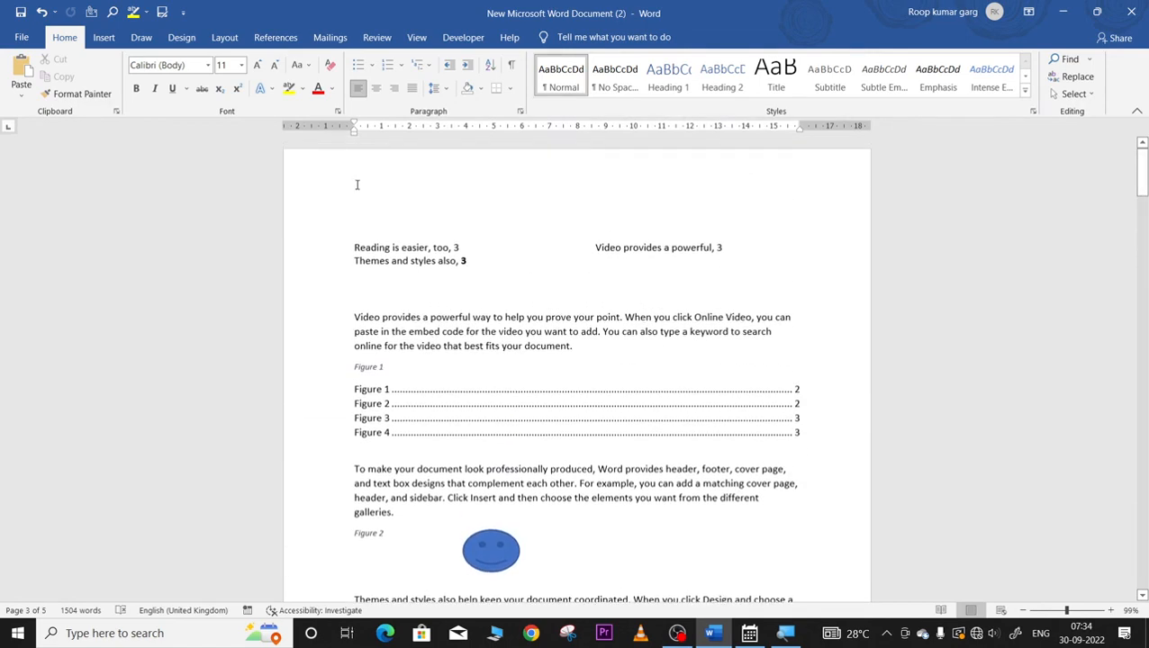
click(353, 247)
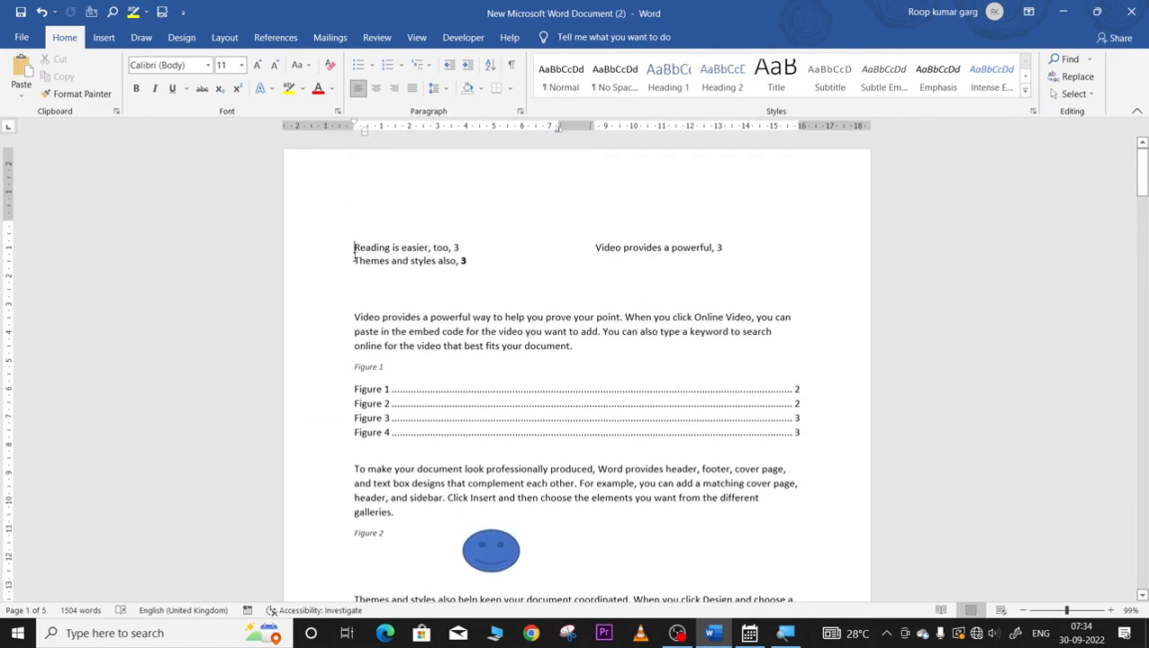
key(Return)
key(Return)
key(Return)
key(Return)
key(Return)
key(Return)
key(Return)
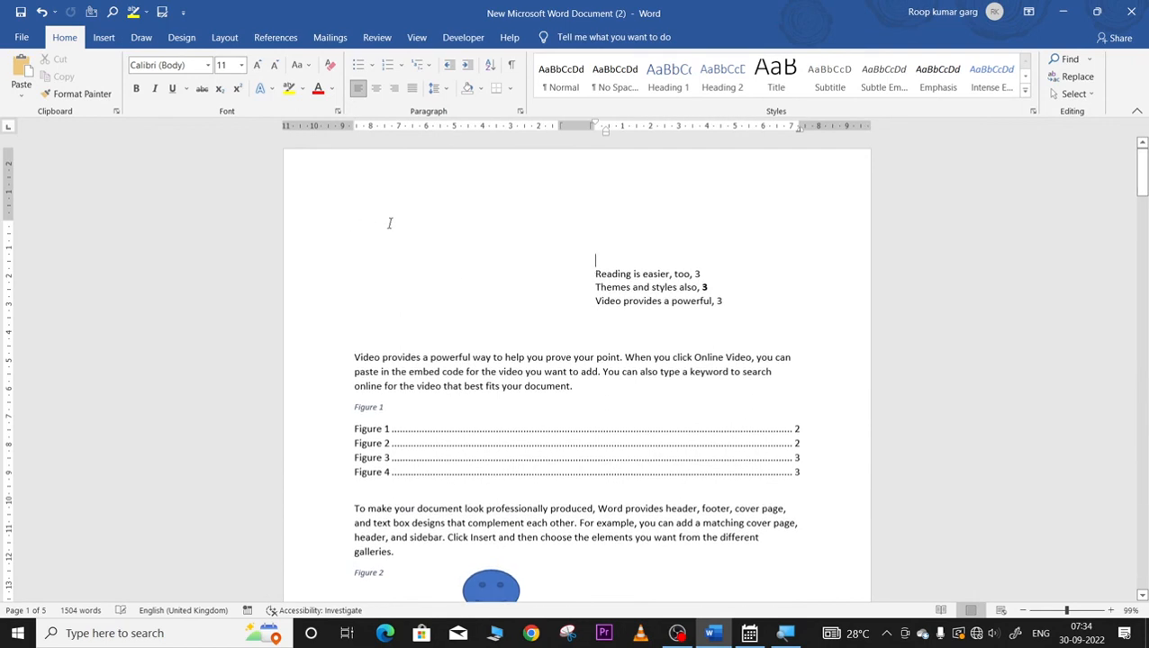
- Delete the whole index, including the blank lines around it, from the start of page 1
click(357, 196)
shift+click(722, 301)
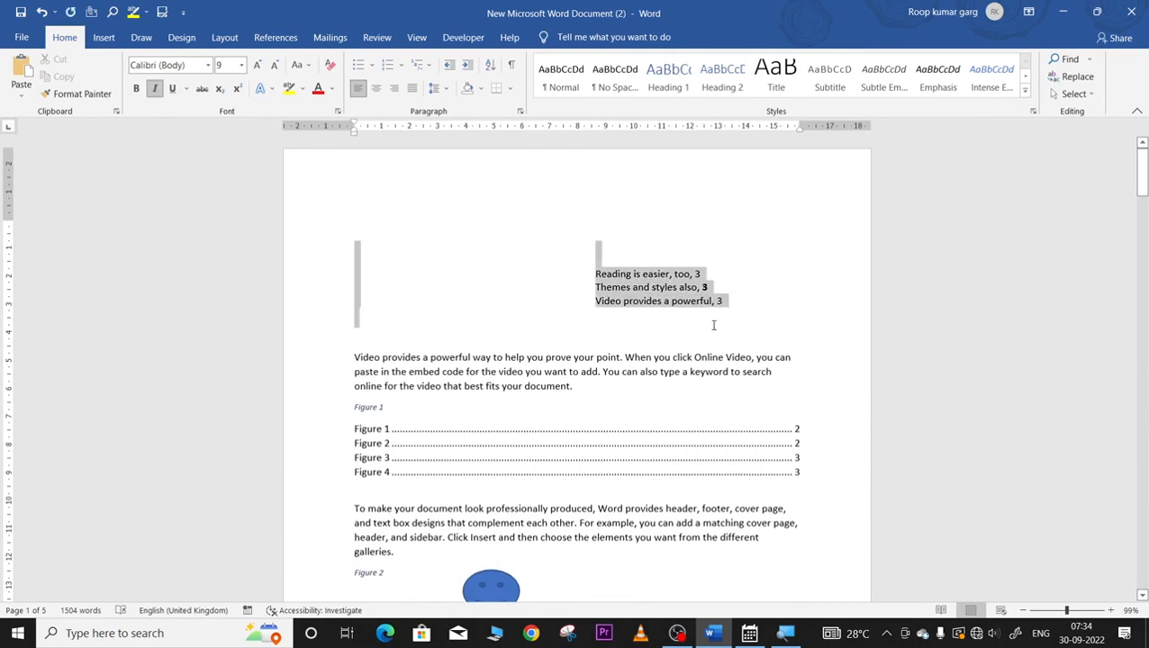
key(Delete)
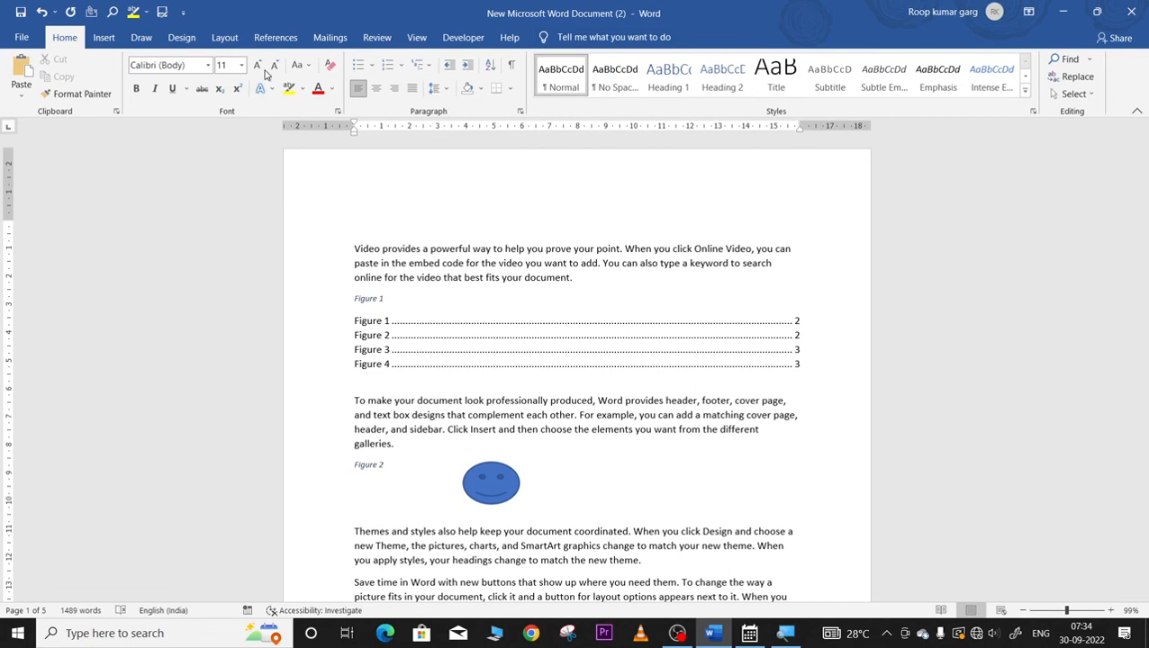
- Insert a table of authorities covering all categories at the start of page 1, keeping the From template format
click(274, 37)
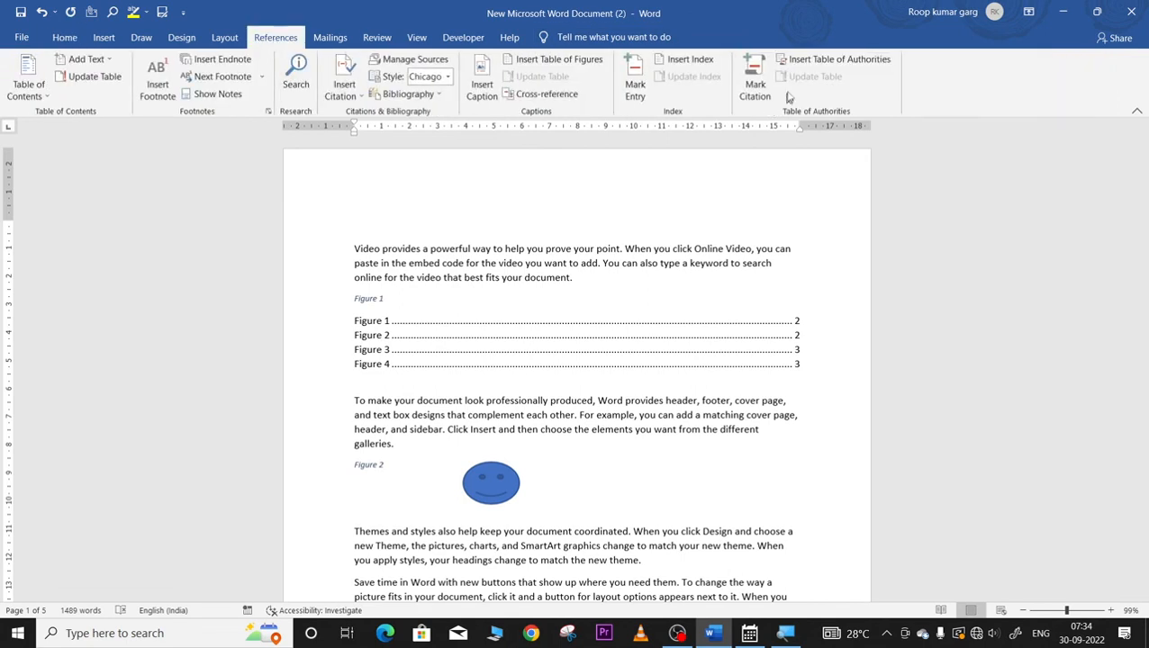
click(817, 60)
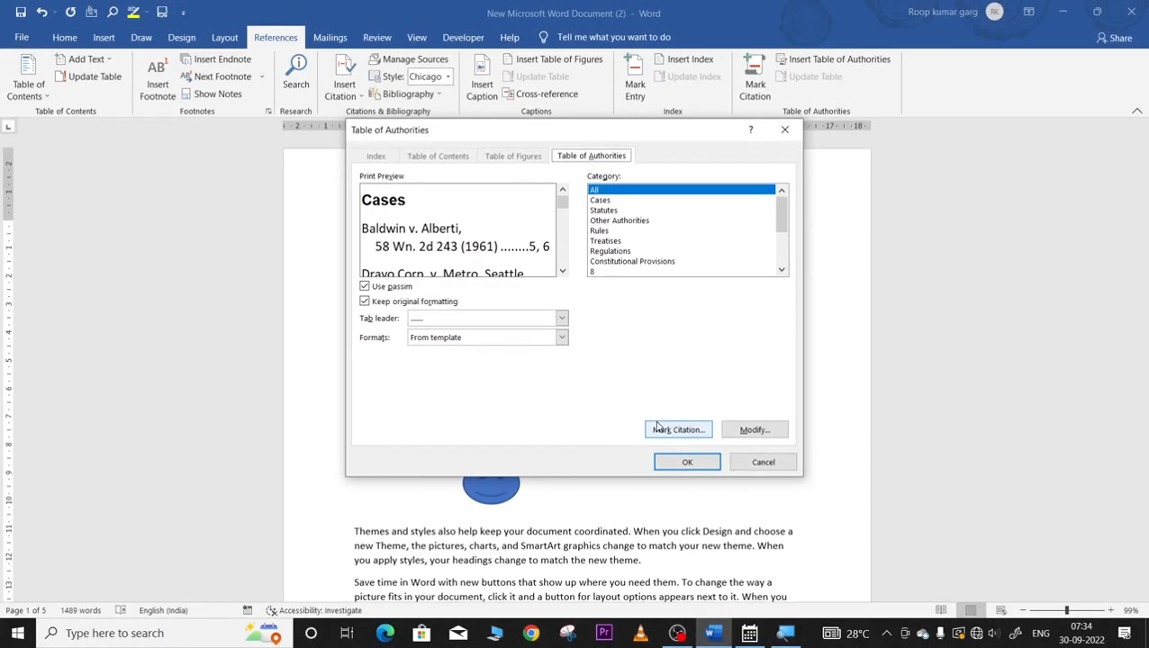
click(687, 462)
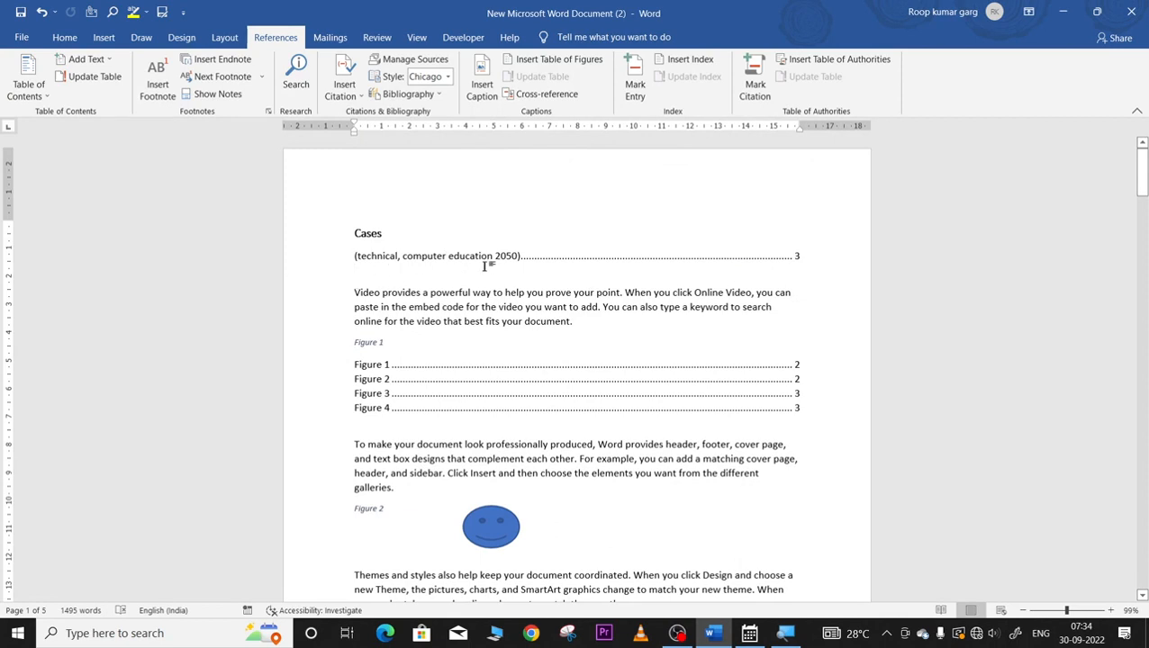
- Locate the marked computer education 2050 citation in the document and compare its page with the table of authorities entry
scroll(703, 315, down, 15)
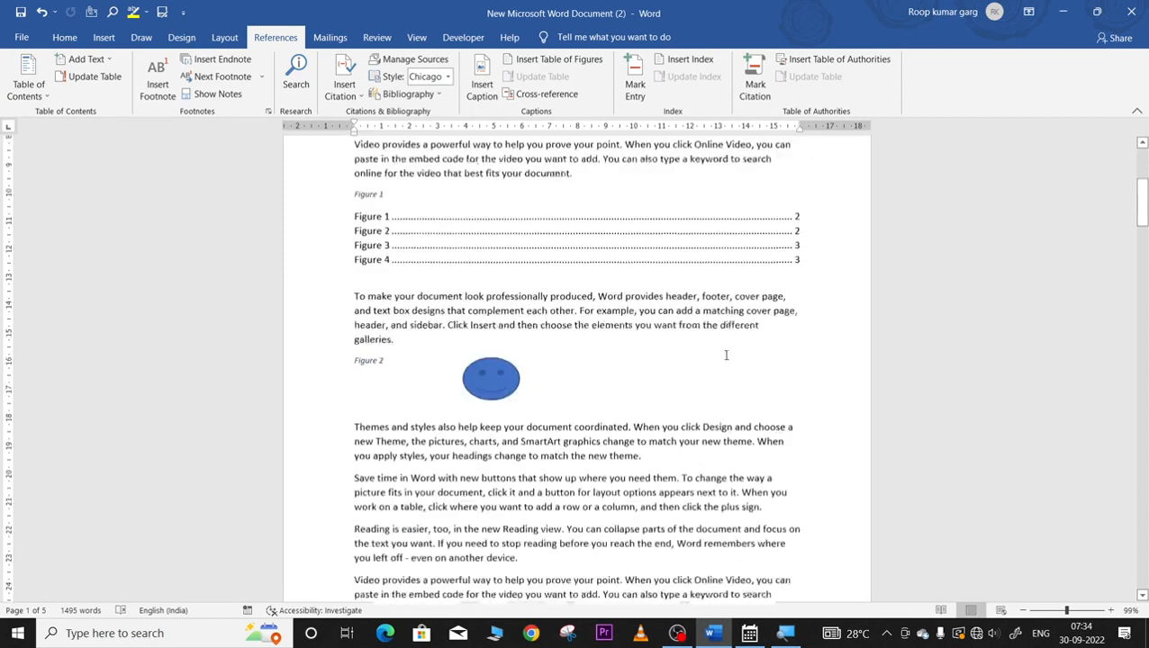
scroll(700, 357, down, 10)
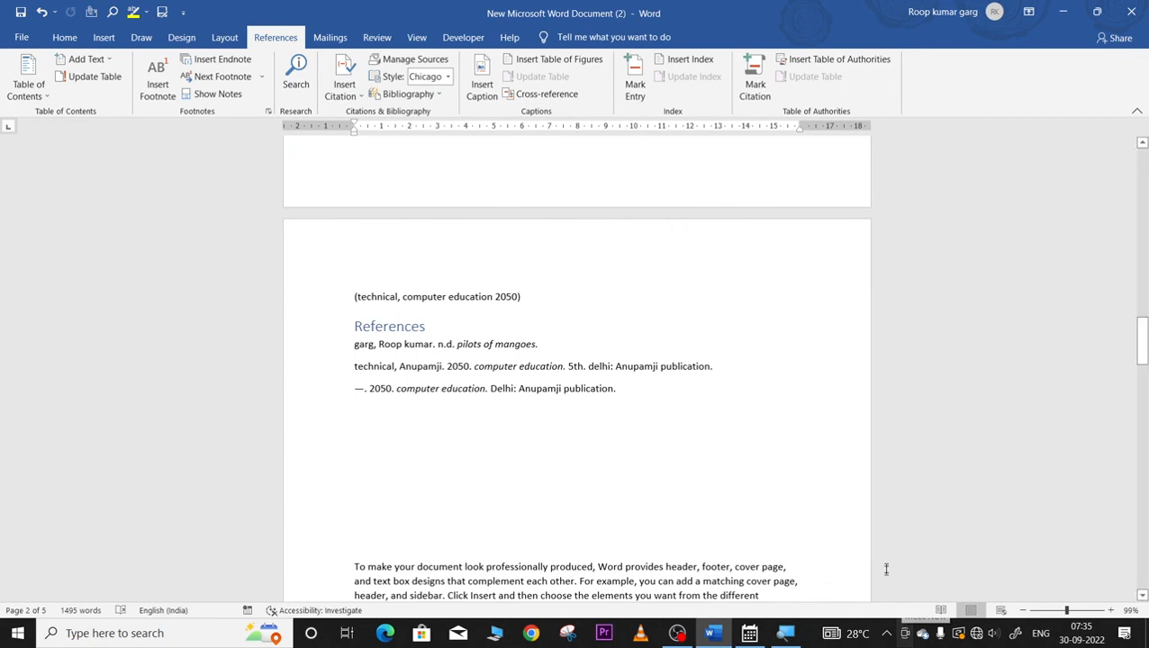
key(super)
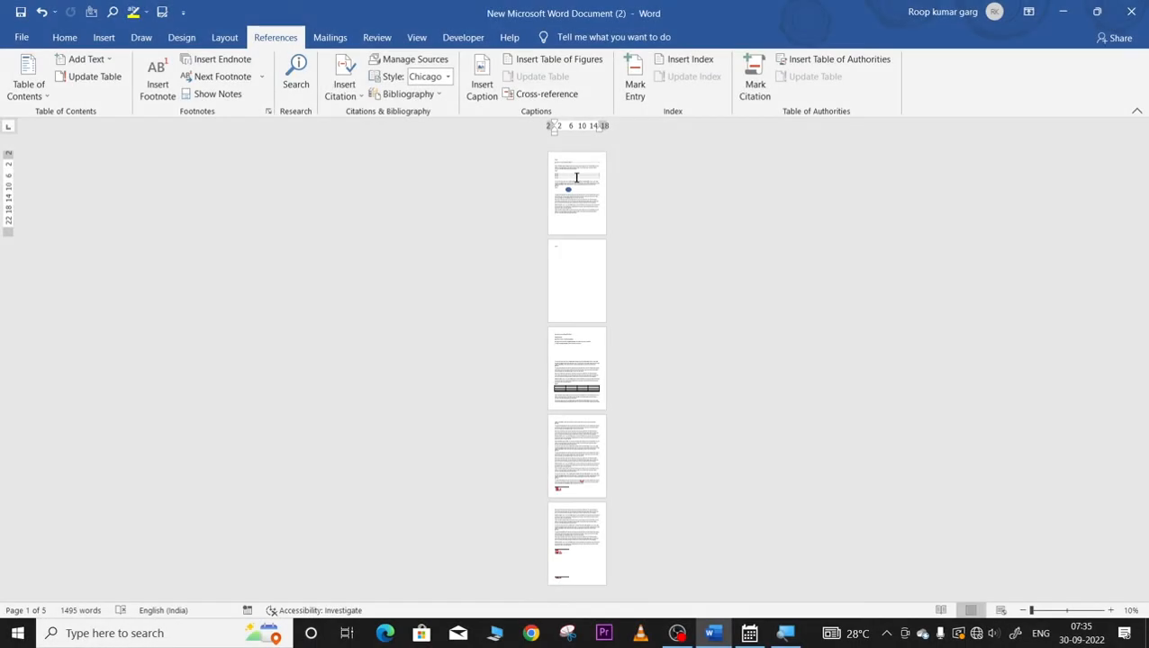
click(574, 353)
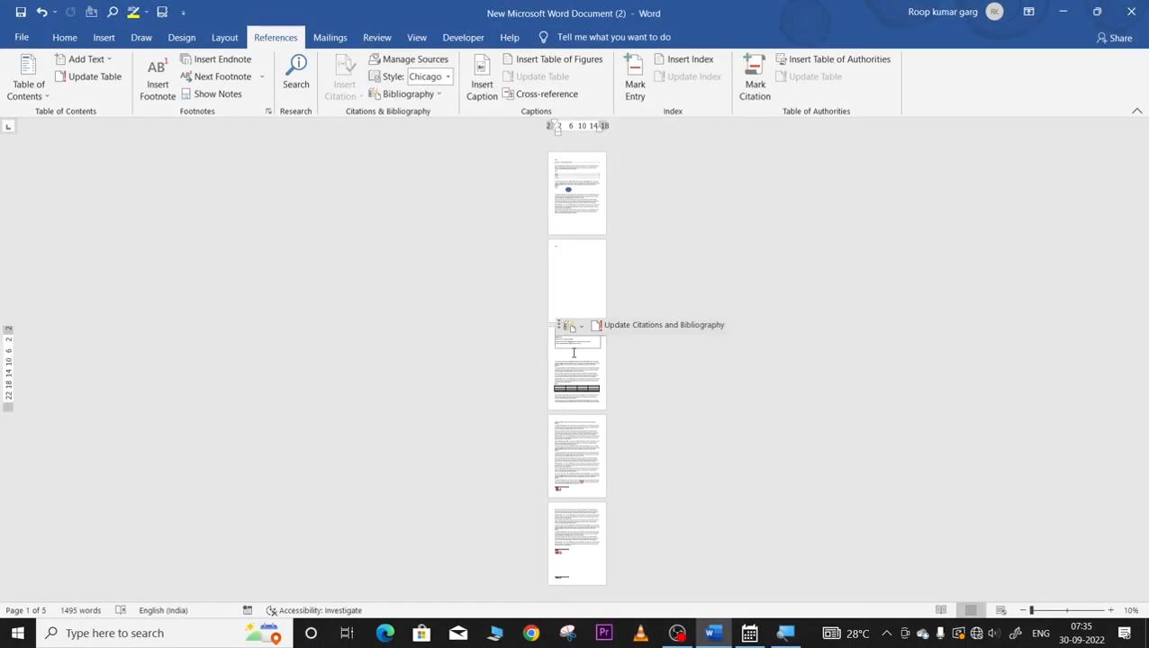
scroll(574, 353, up, 14)
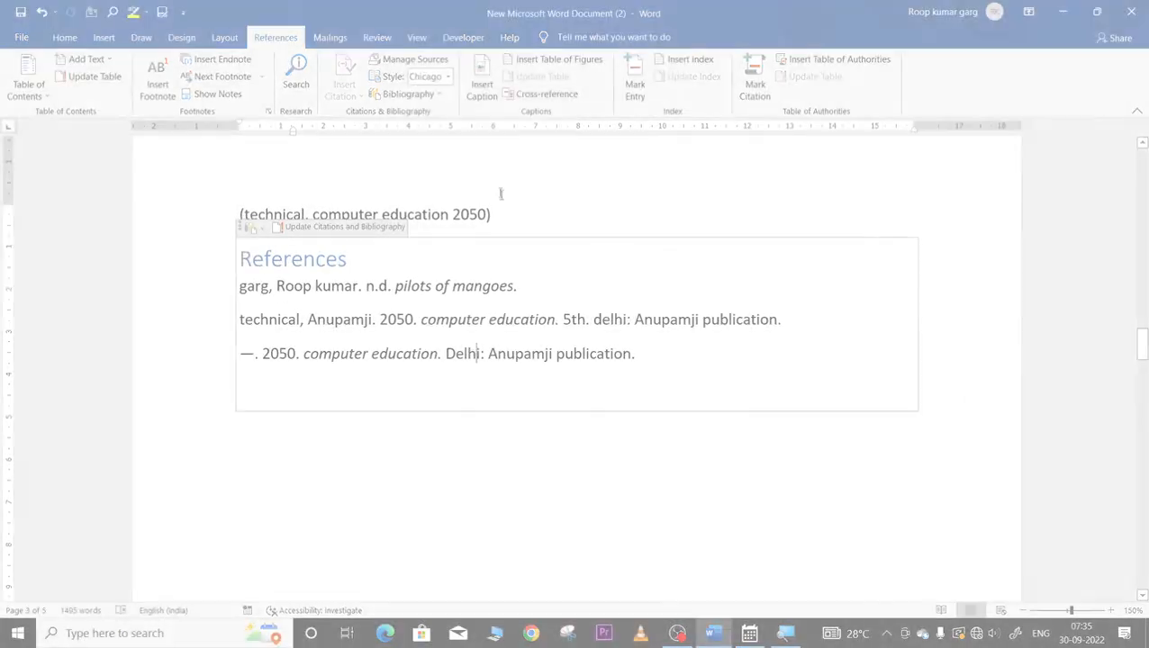
click(494, 214)
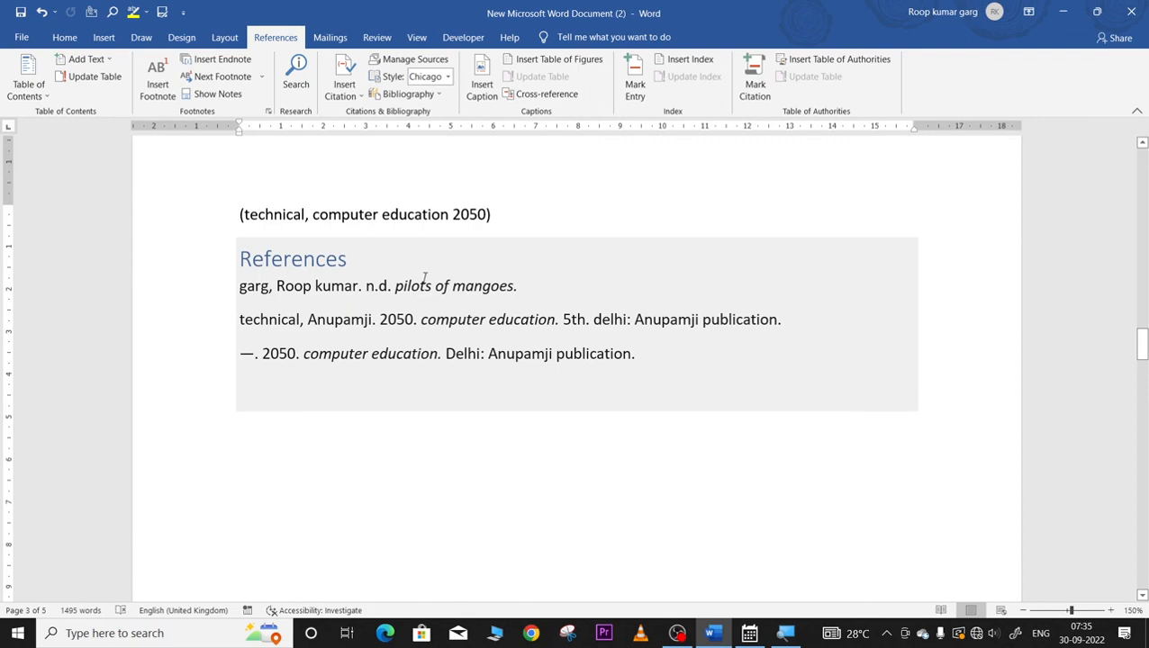